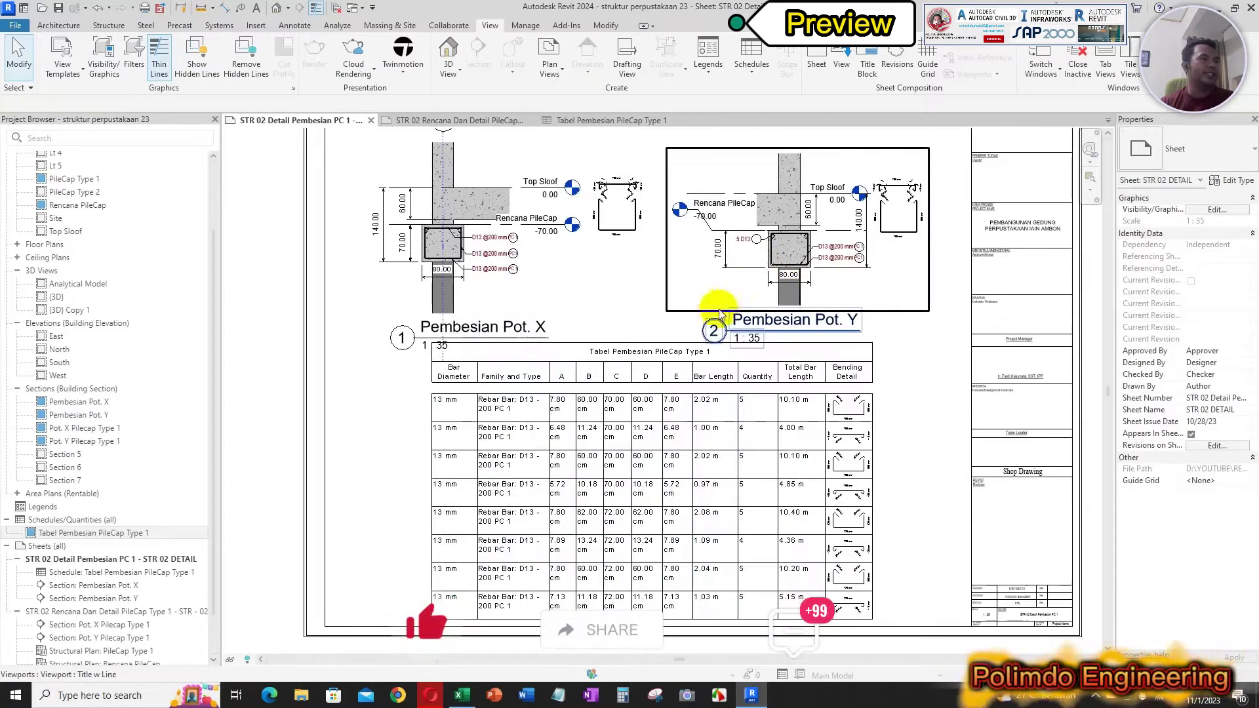
Move the Pembesian Pot. X viewport slightly up and to the left on the detail sheet.
{"action": "left_click", "coordinate": [479, 243]}
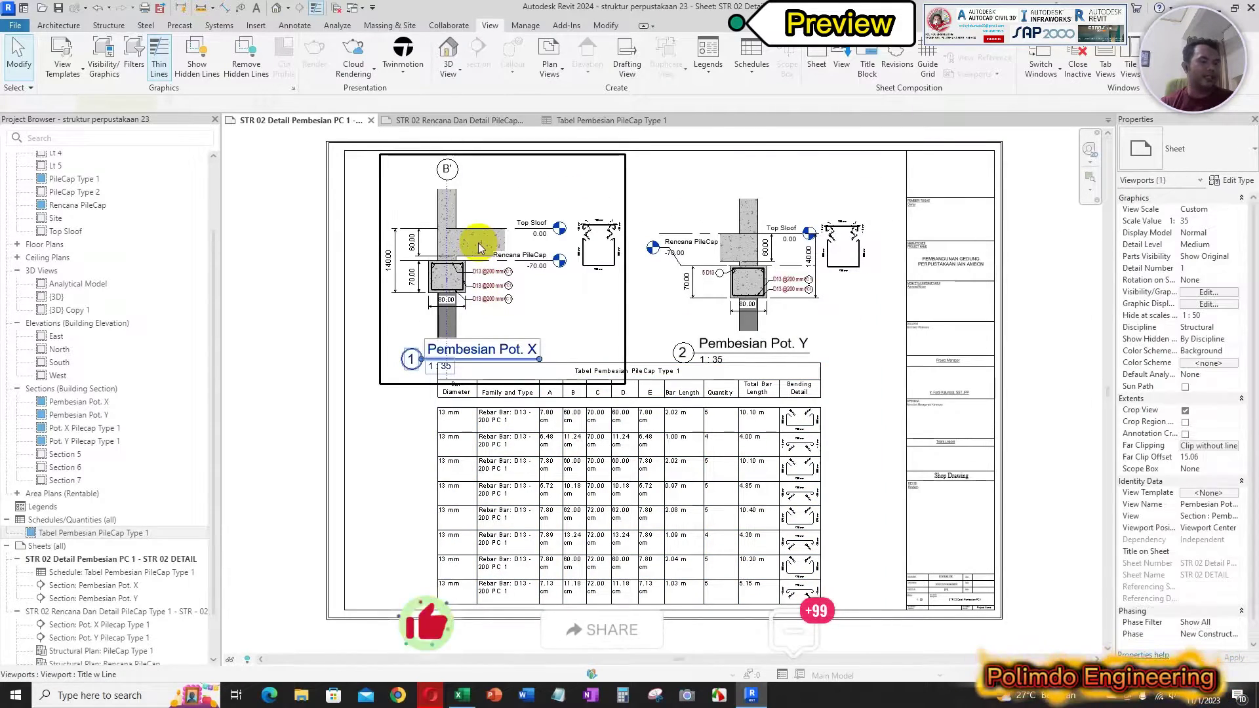
{"action": "left_click_drag", "start_coordinate": [479, 243], "coordinate": [479, 239]}
{"action": "mouse_move", "coordinate": [457, 289]}
{"action": "left_mouse_down"}
{"action": "mouse_move", "coordinate": [470, 288]}
{"action": "mouse_move", "coordinate": [441, 288]}
{"action": "left_mouse_up"}
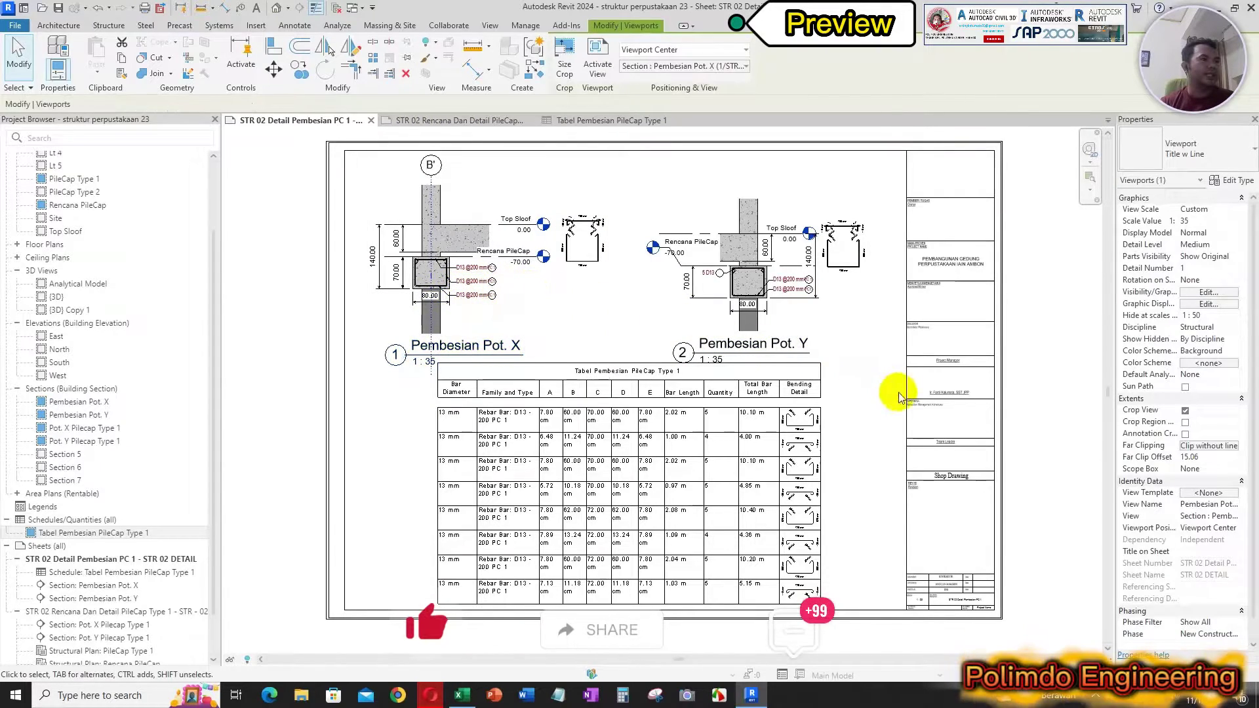
Nudge the Pembesian Pot. Y viewport four increments upward, away from the rebar table.
{"action": "left_click", "coordinate": [790, 309]}
{"action": "key", "text": "Up"}
{"action": "key", "text": "Up"}
{"action": "key", "text": "Up"}
{"action": "key", "text": "Up"}
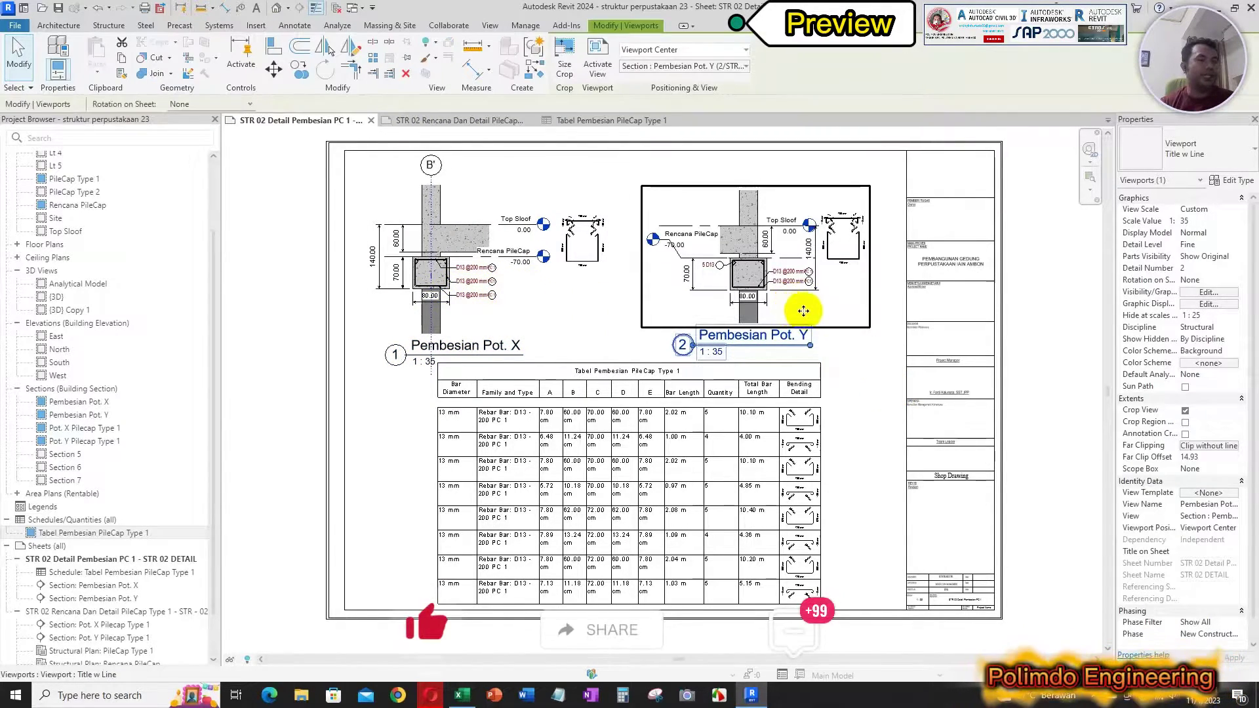
{"action": "left_click", "coordinate": [852, 375]}
Widen columns A, C, D and E of the pile cap rebar table on the sheet so their values fit on one line.
{"action": "scroll", "coordinate": [721, 472], "scroll_direction": "up", "scroll_amount": 2}
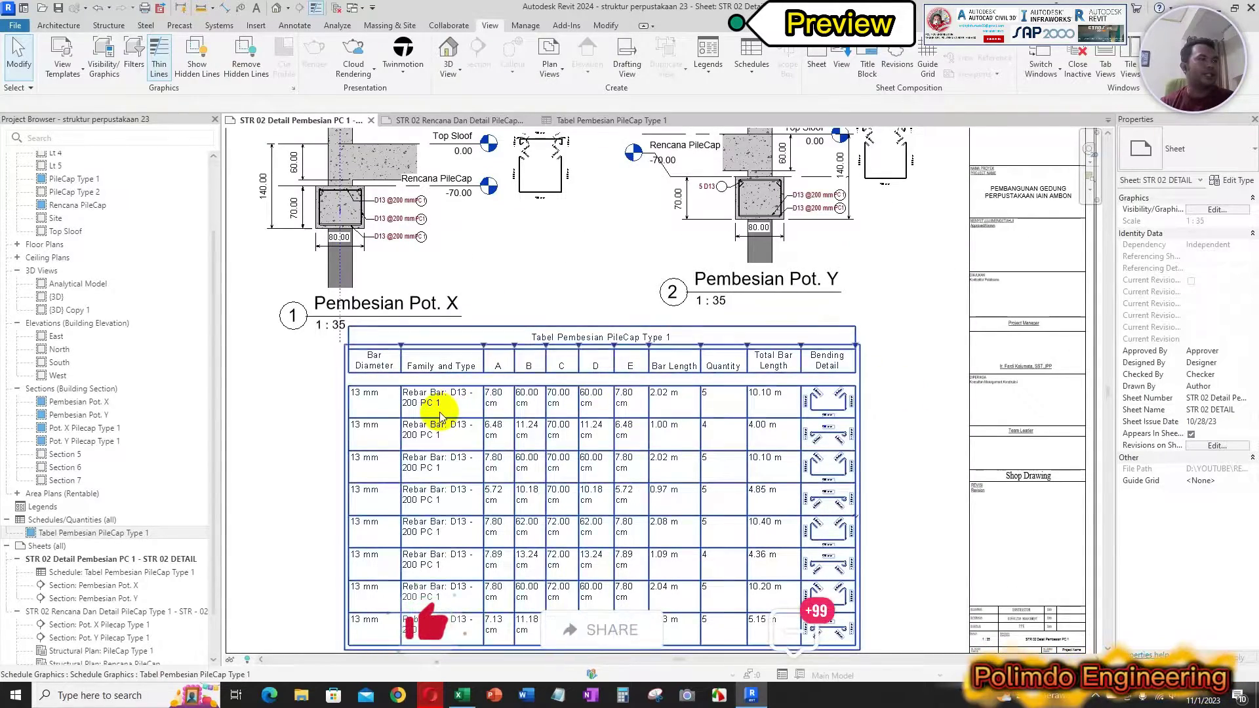
{"action": "left_click", "coordinate": [492, 358]}
{"action": "scroll", "coordinate": [505, 358], "scroll_direction": "up", "scroll_amount": 1}
{"action": "left_click_drag", "start_coordinate": [516, 347], "coordinate": [640, 365]}
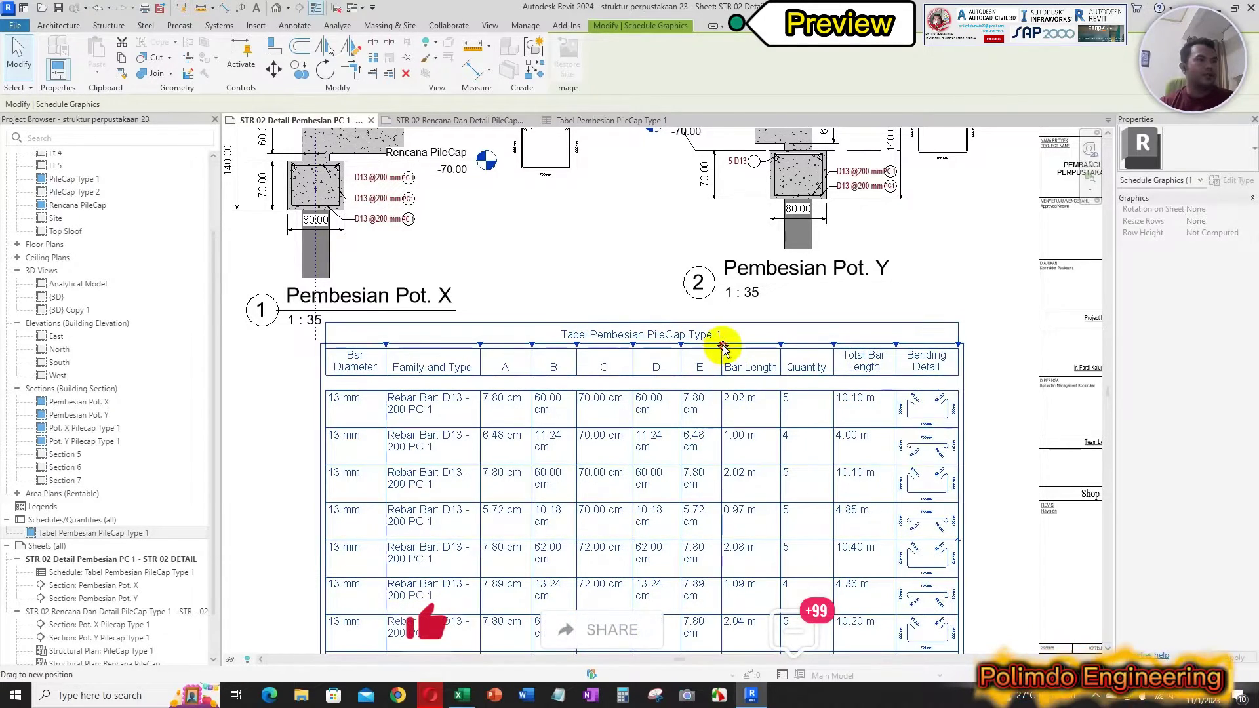
{"action": "left_click_drag", "start_coordinate": [726, 349], "coordinate": [695, 346]}
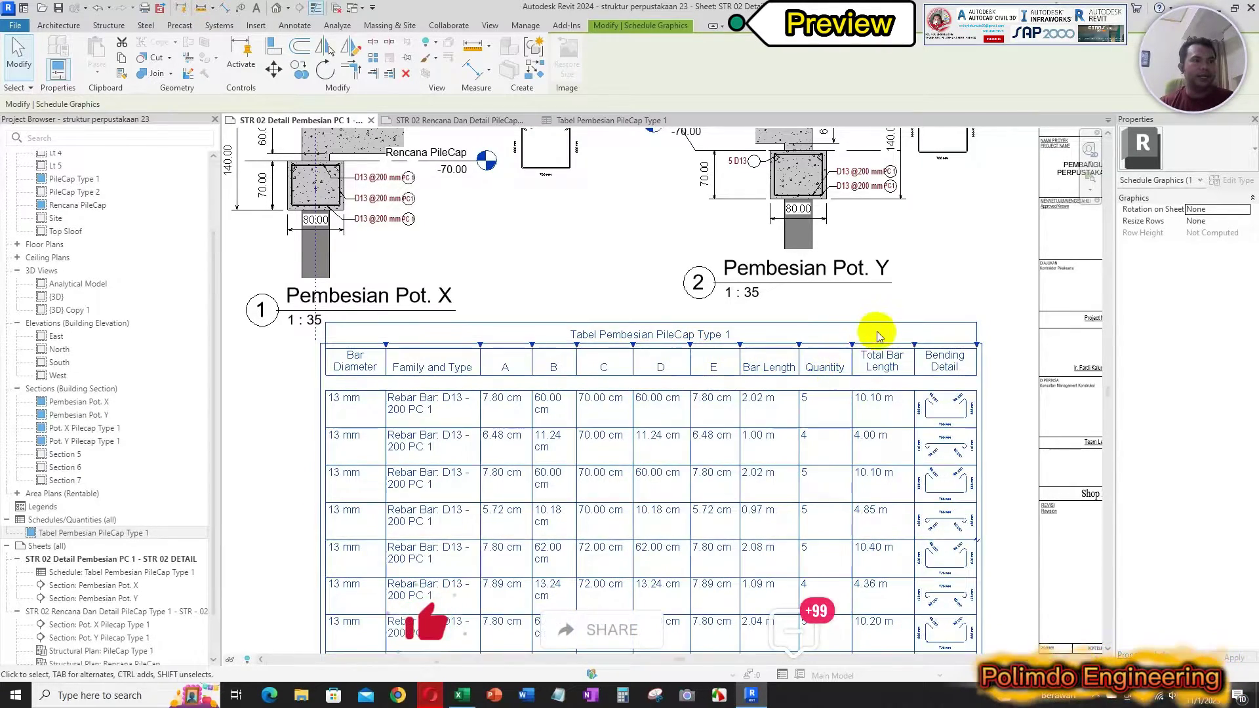
{"action": "left_click", "coordinate": [889, 286]}
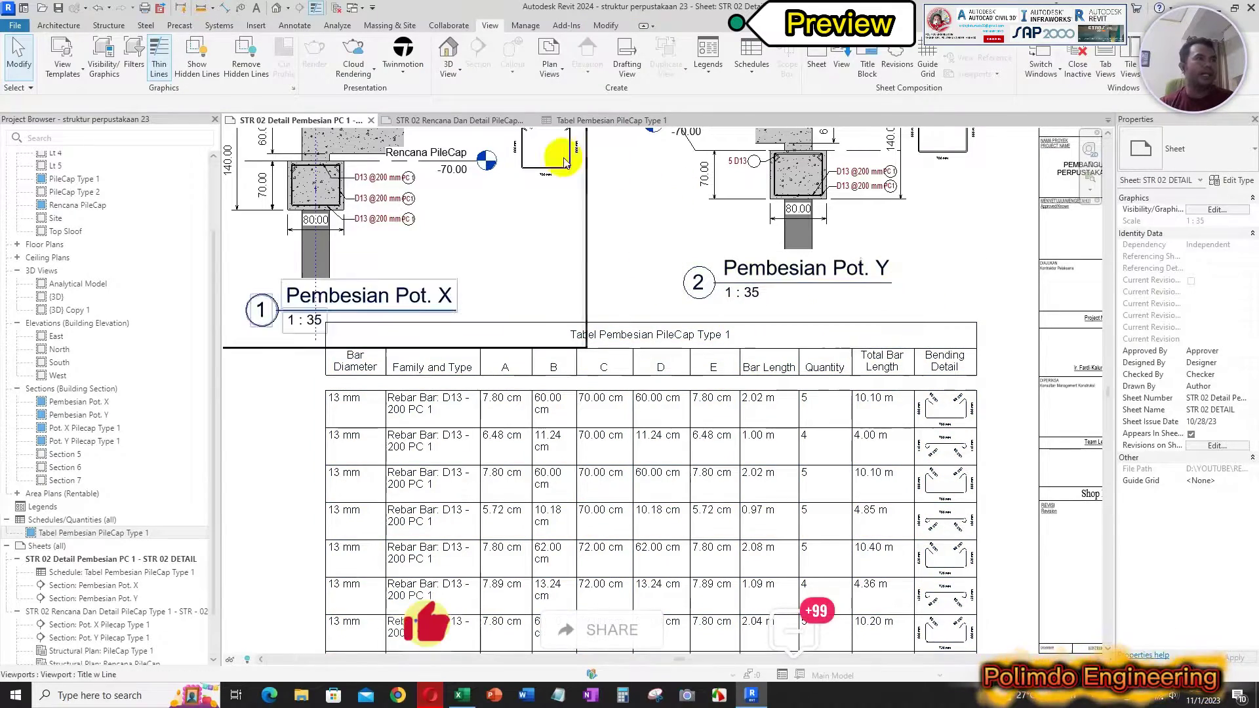
Review the Tabel Pembesian PileCap Type 1 schedule and its placed table on the STR 02 Detail Pembesian PC 1 sheet.
{"action": "left_click", "coordinate": [577, 121]}
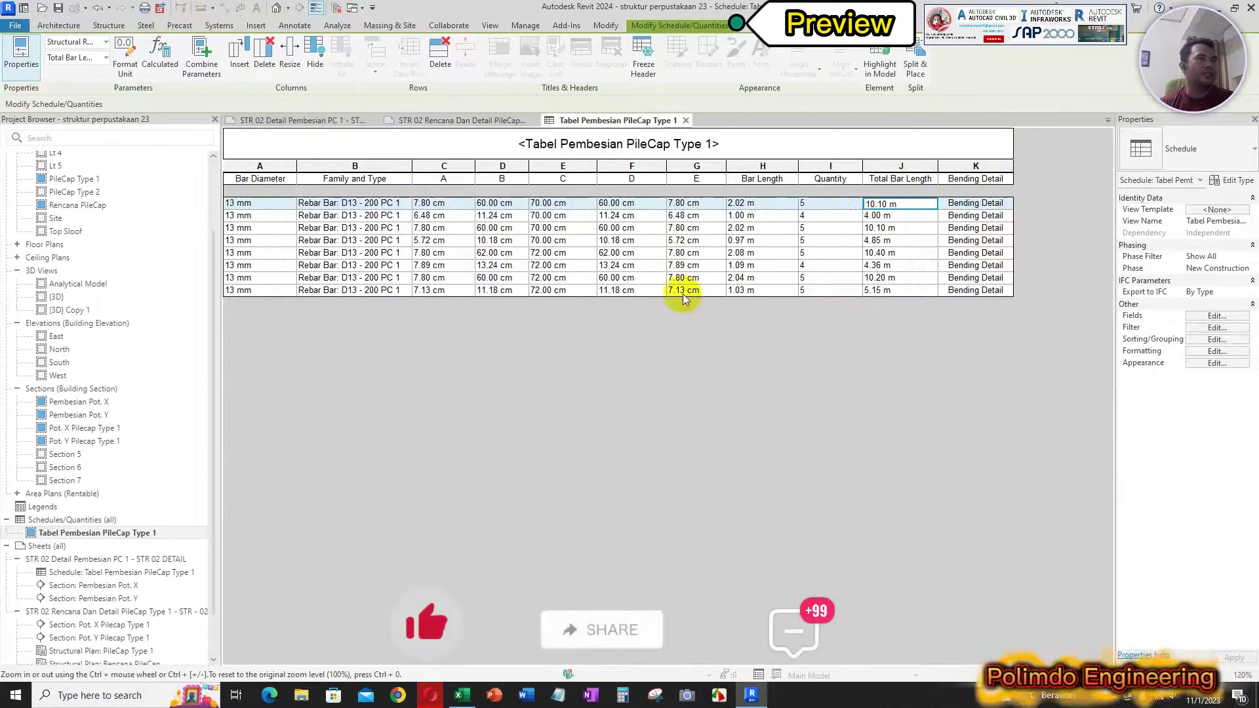
{"action": "left_click", "coordinate": [337, 122]}
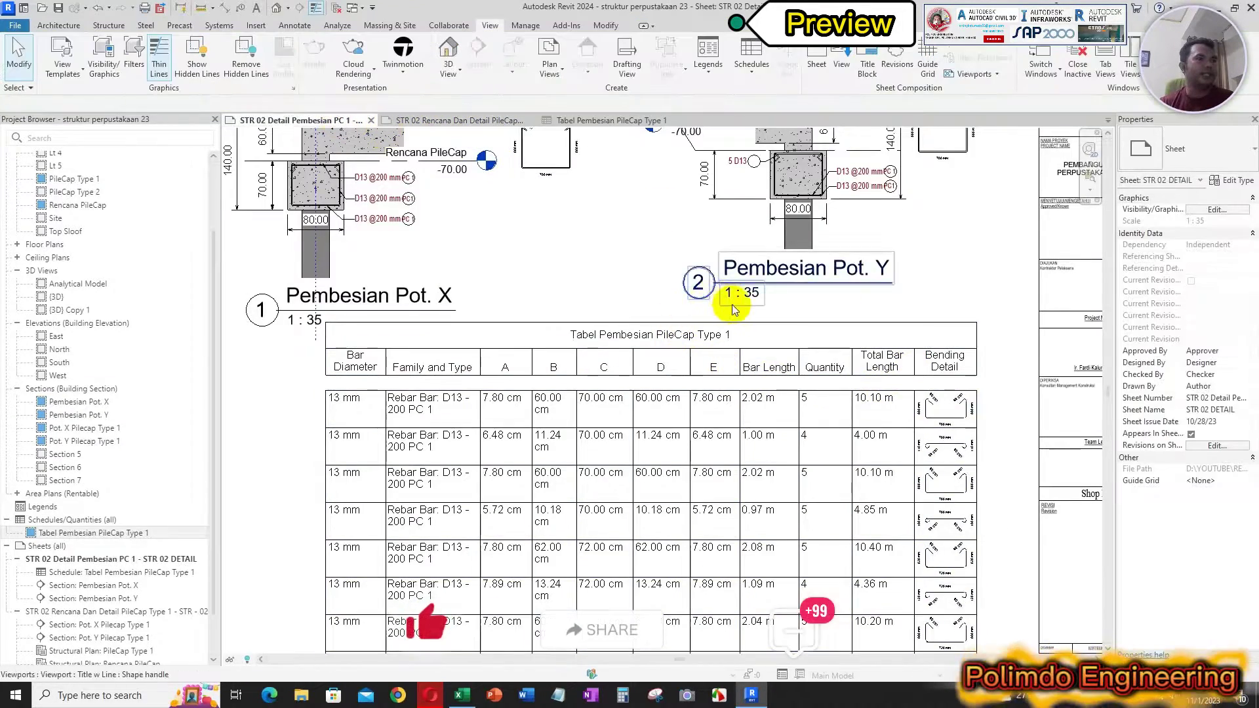
{"action": "scroll", "coordinate": [732, 305], "scroll_direction": "down", "scroll_amount": 2}
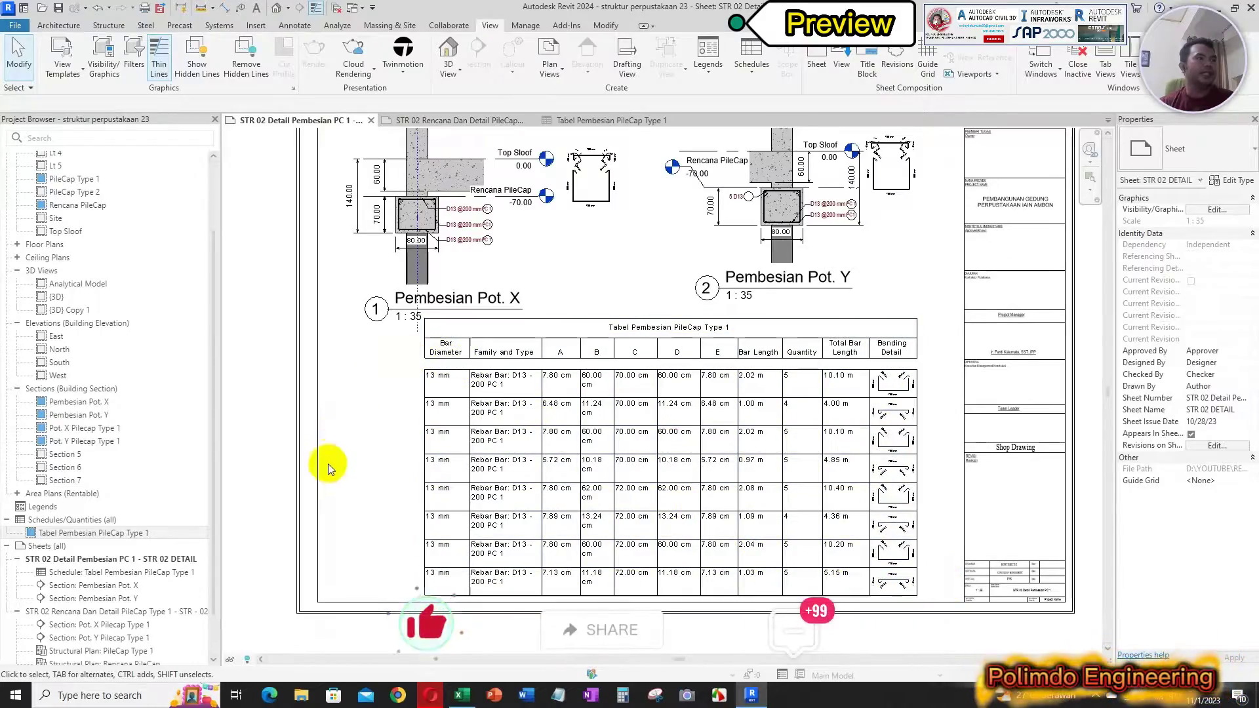
{"action": "scroll", "coordinate": [730, 394], "scroll_direction": "up", "scroll_amount": 2}
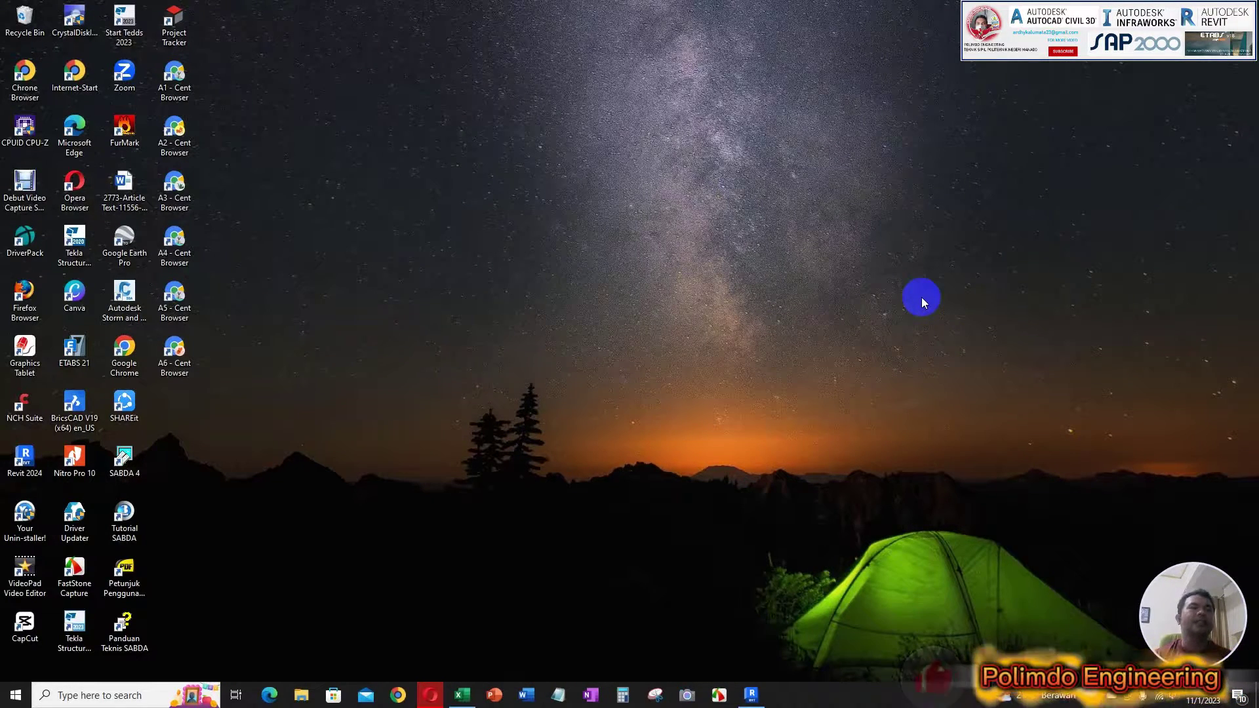
Refresh the desktop, switch to Revit and examine the pile cap plan and details on the STR 02 Rencana Dan Detail PileCap Type 1 sheet.
{"action": "right_click", "coordinate": [935, 280]}
{"action": "left_click", "coordinate": [972, 313]}
{"action": "left_click", "coordinate": [751, 695]}
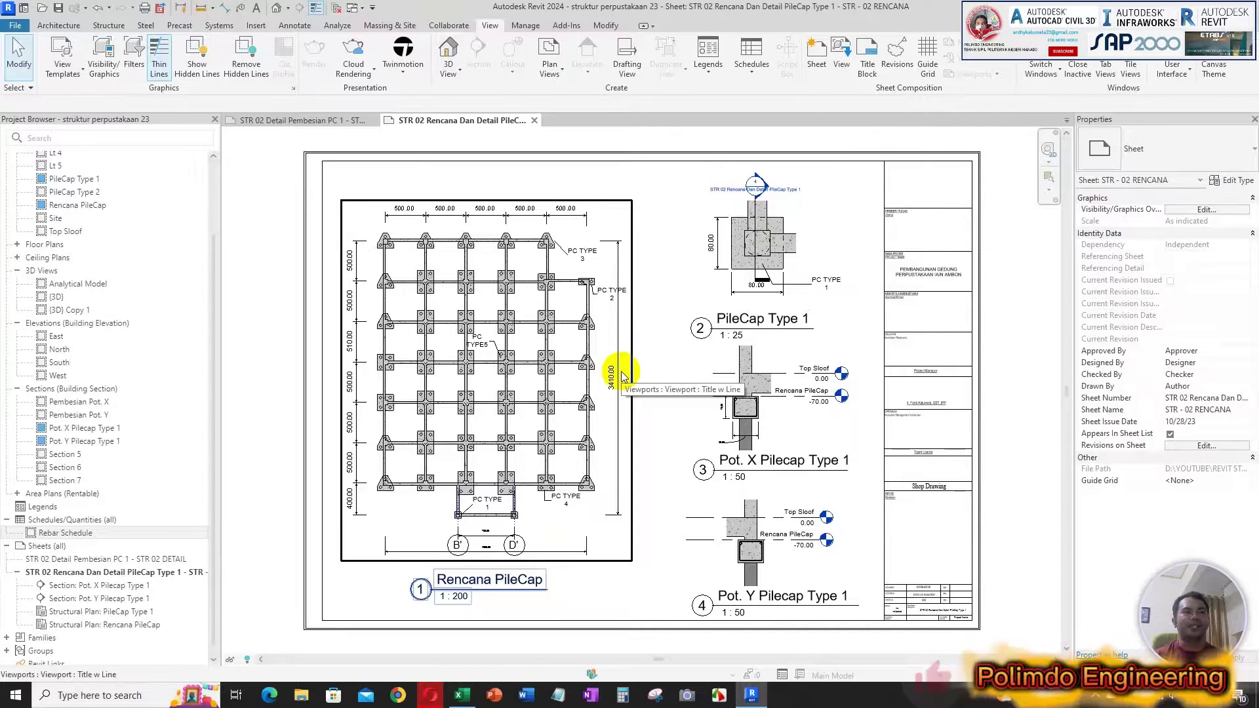
{"action": "scroll", "coordinate": [506, 590], "scroll_direction": "up", "scroll_amount": 5}
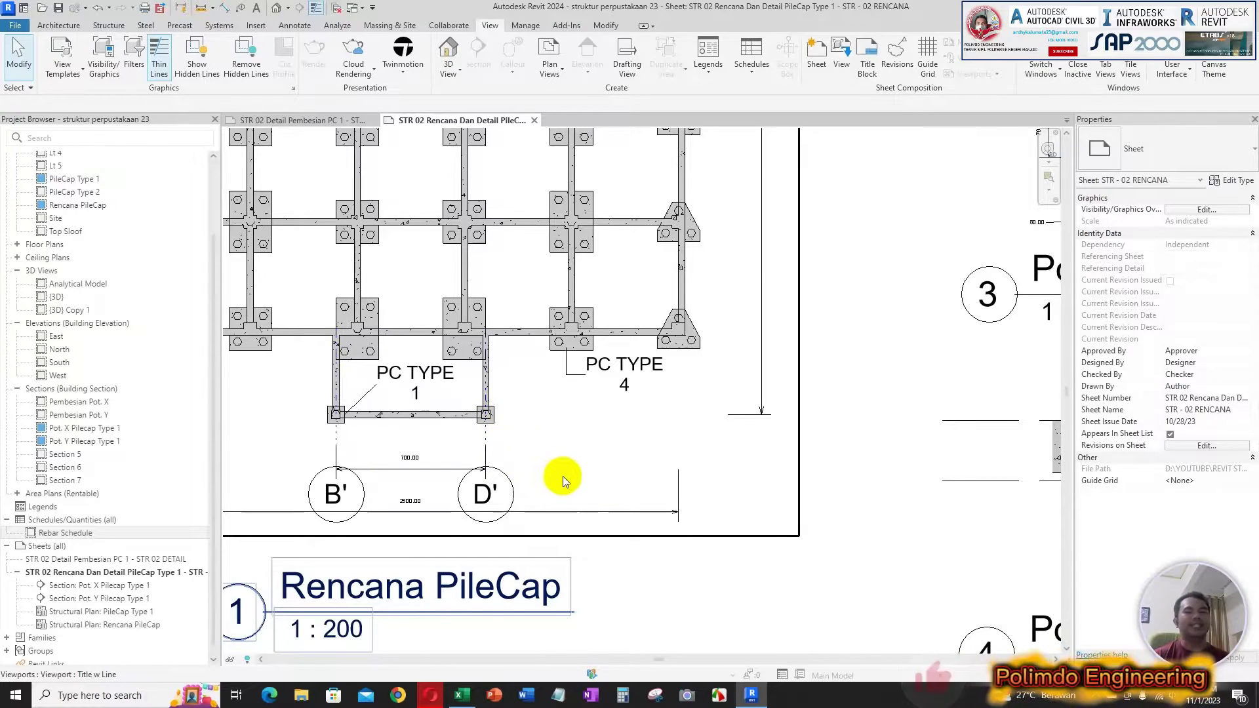
{"action": "scroll", "coordinate": [565, 476], "scroll_direction": "down", "scroll_amount": 3}
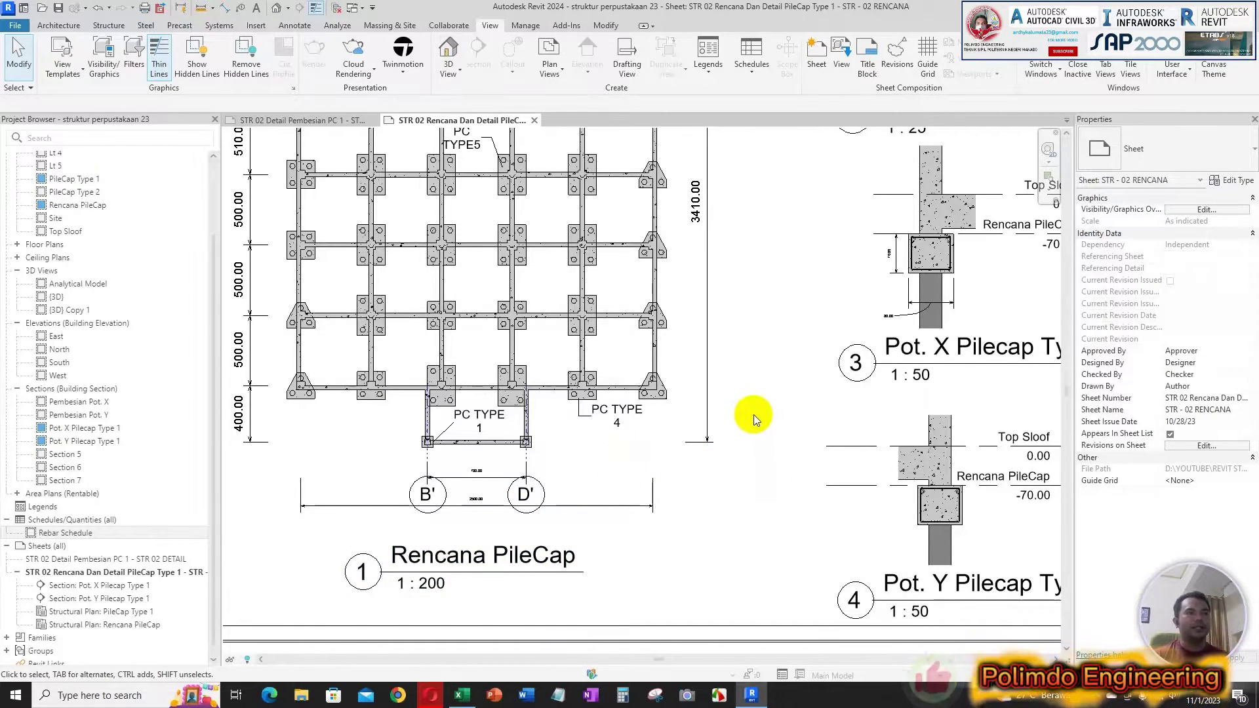
{"action": "scroll", "coordinate": [753, 415], "scroll_direction": "down", "scroll_amount": 3}
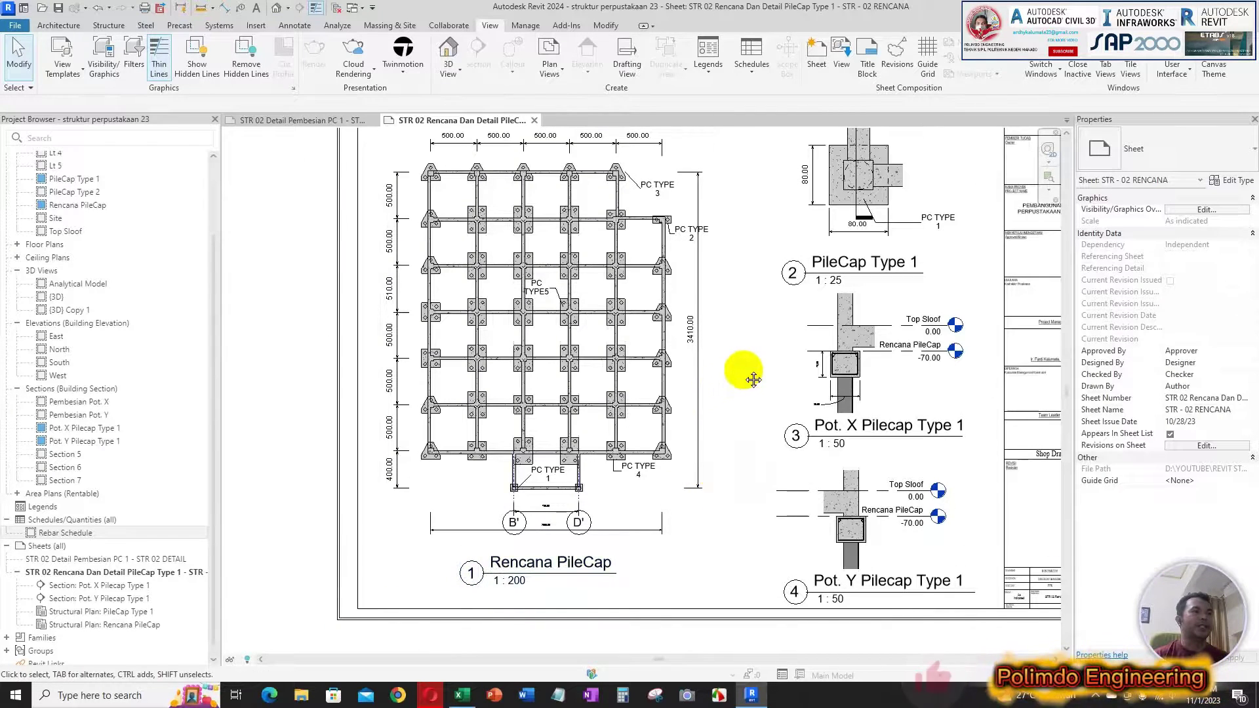
{"action": "middle_click_drag", "start_coordinate": [745, 368], "coordinate": [711, 416]}
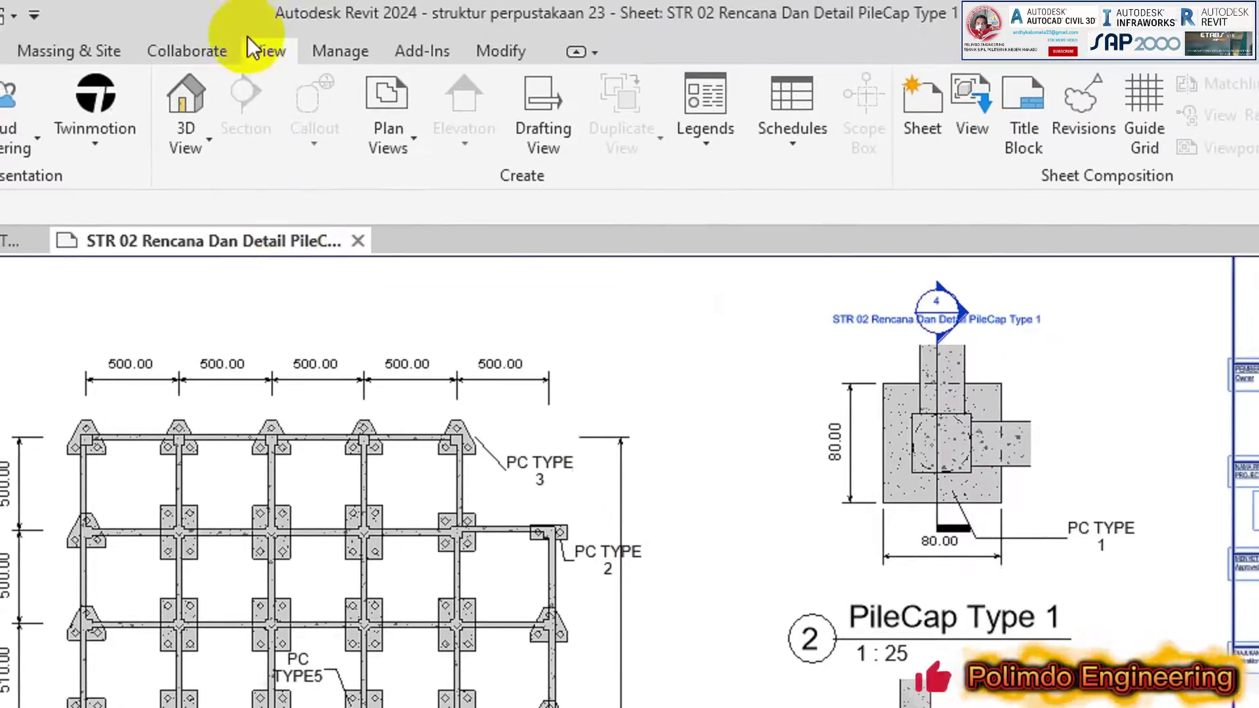
{"action": "left_click", "coordinate": [265, 42]}
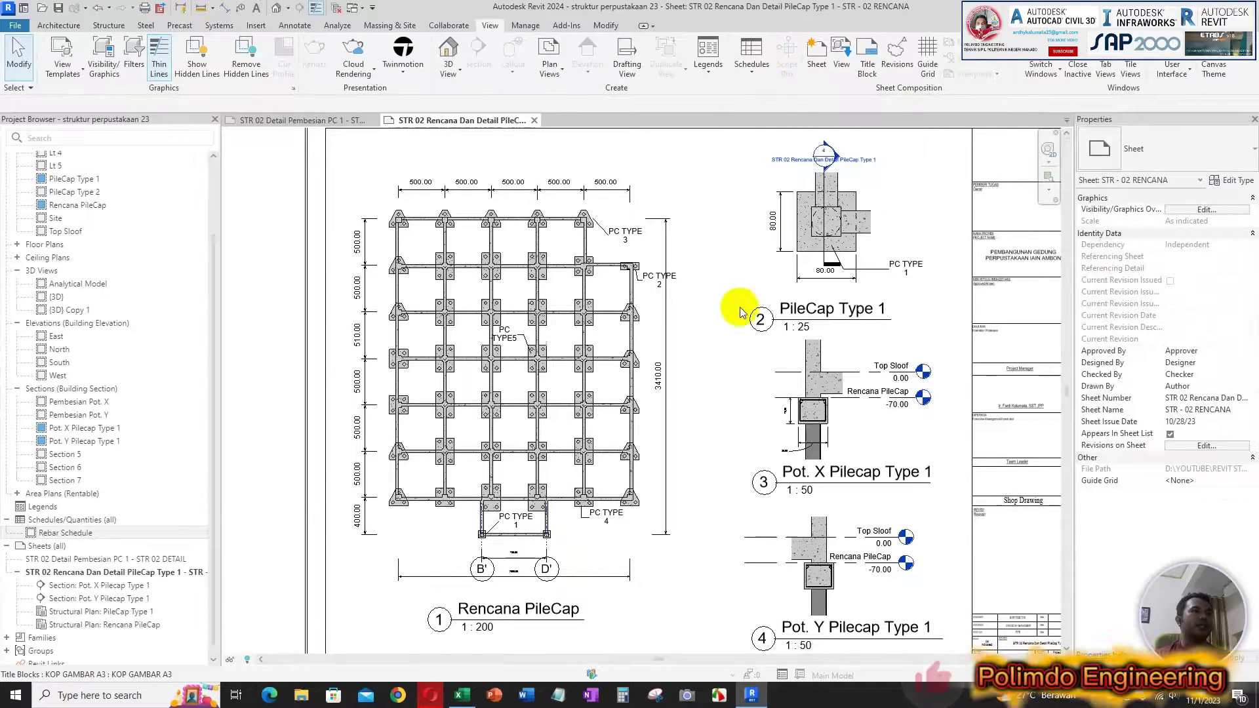
{"action": "left_click", "coordinate": [834, 214]}
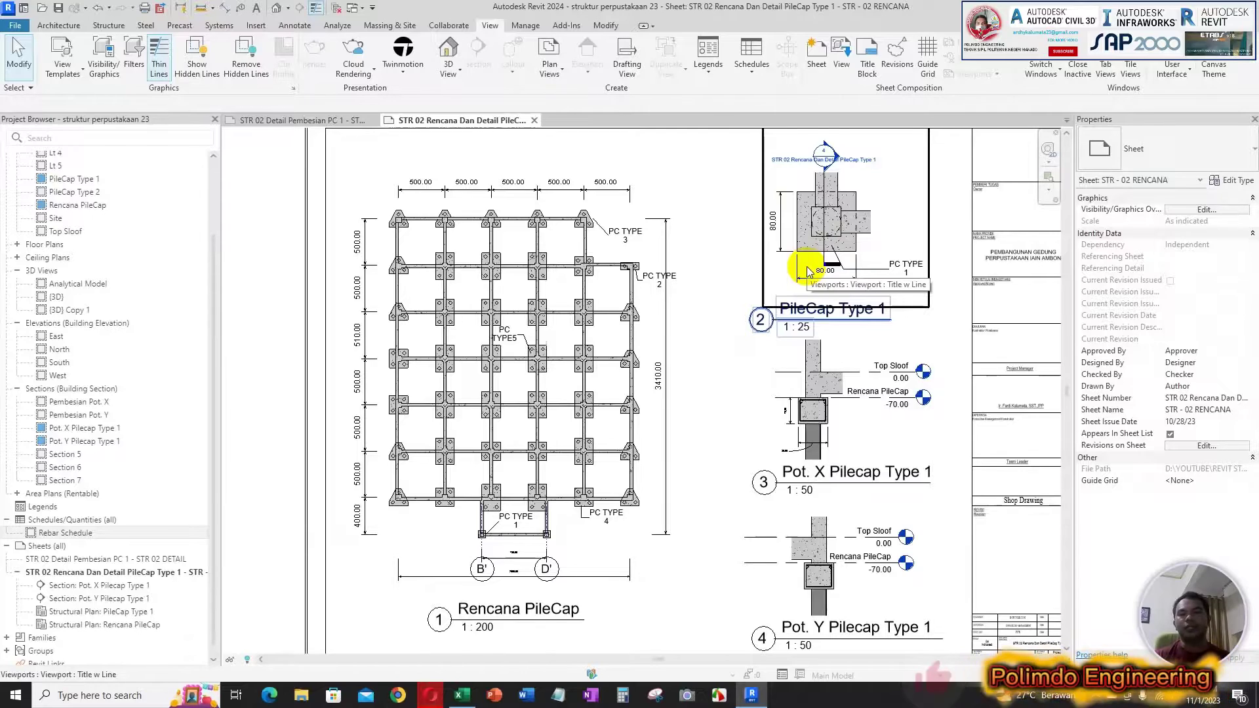
Switch to the Excel workbook and review the rebar table headings Bar Diameter, Family and Type, and A to E.
{"action": "left_click", "coordinate": [463, 696]}
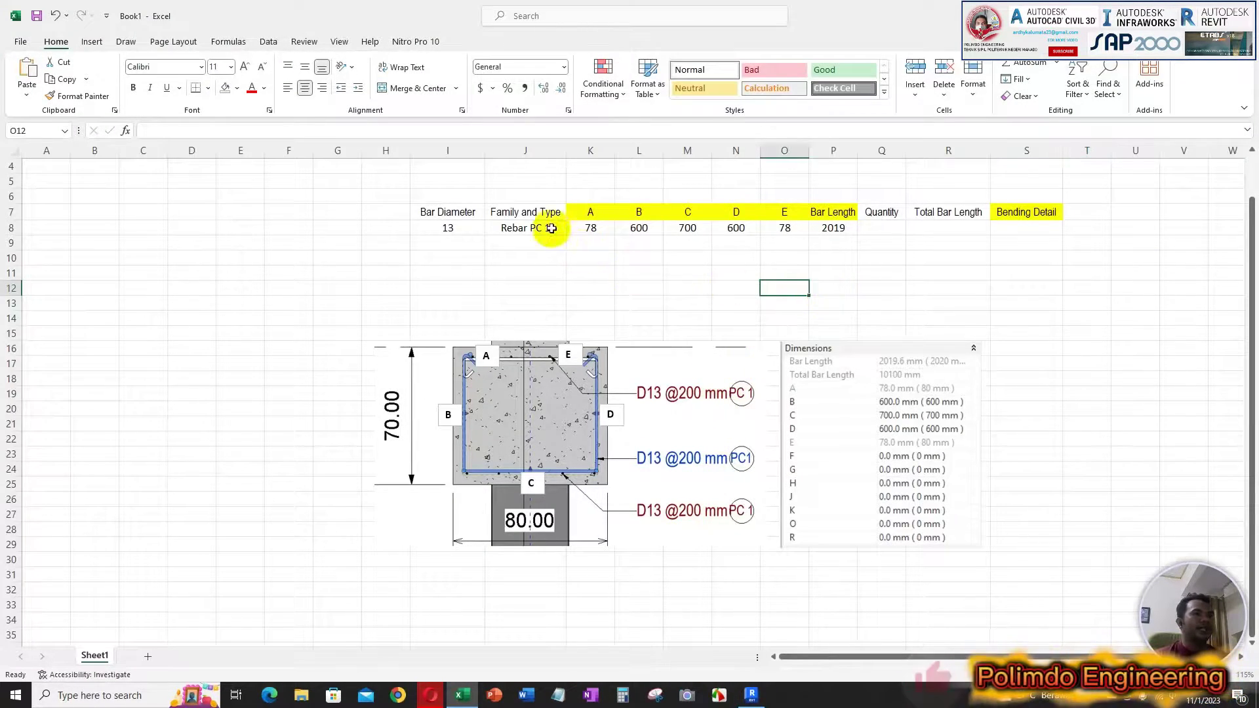
{"action": "left_click", "coordinate": [534, 281]}
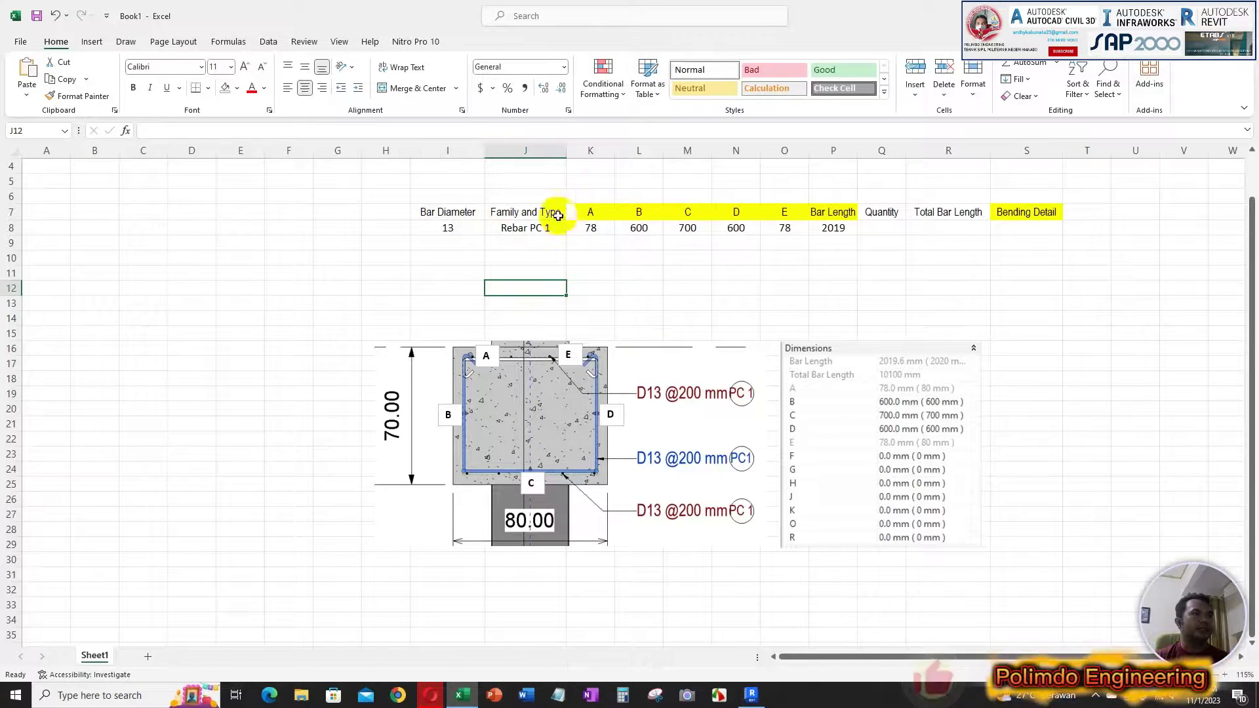
{"action": "left_click", "coordinate": [458, 213]}
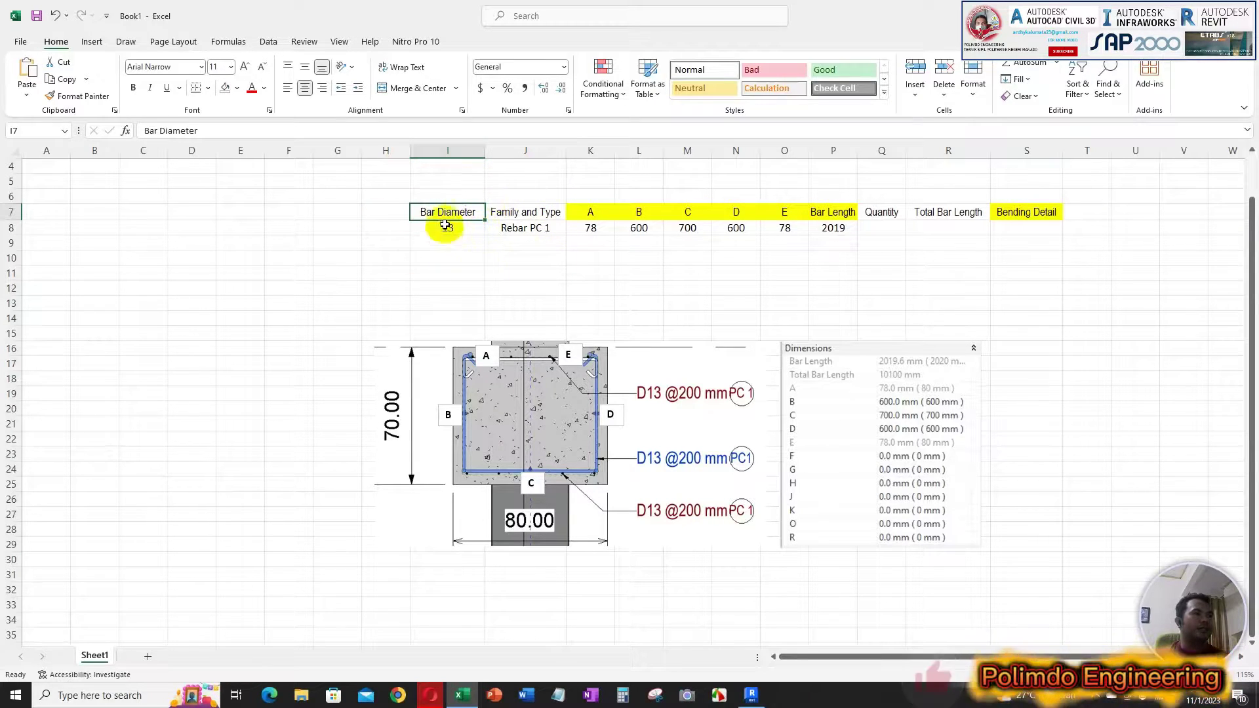
{"action": "left_click", "coordinate": [535, 211]}
{"action": "left_click_drag", "start_coordinate": [593, 213], "coordinate": [803, 212]}
Clear the yellow fill from the Bar Length and Bending Detail headings of the rebar table.
{"action": "left_click", "coordinate": [830, 211]}
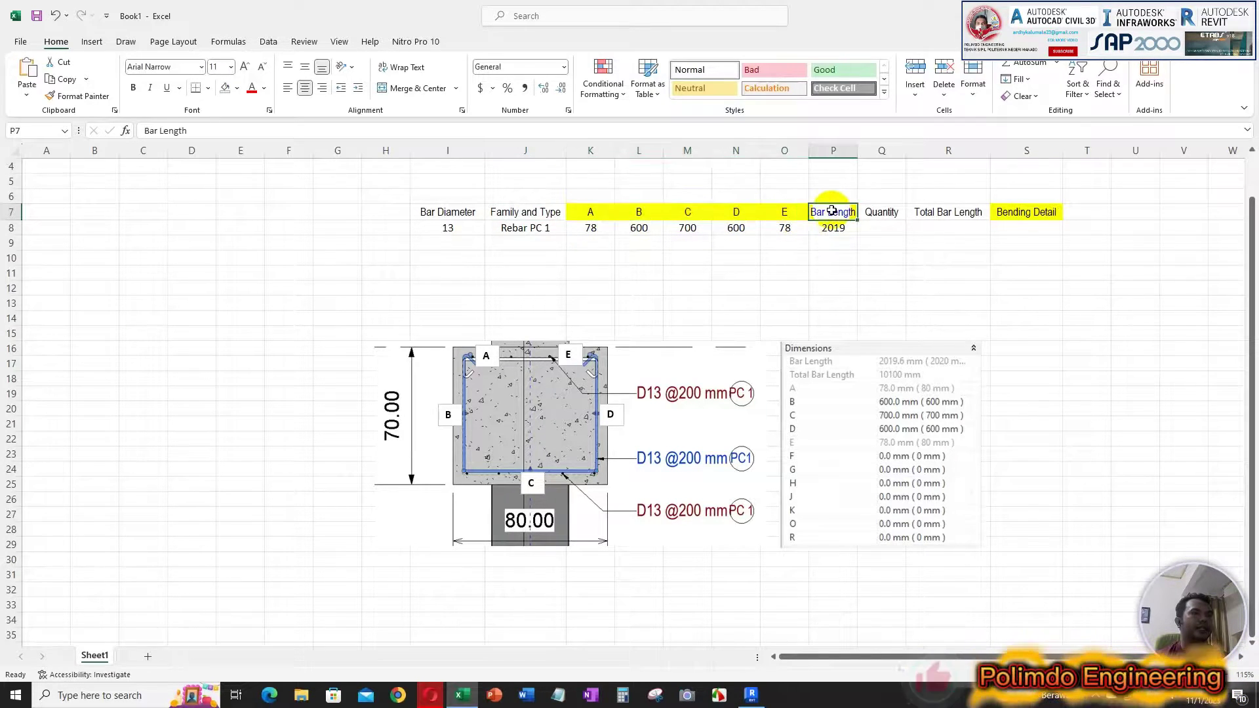
{"action": "left_click", "coordinate": [883, 216]}
{"action": "left_click", "coordinate": [939, 216]}
{"action": "left_click", "coordinate": [1039, 209]}
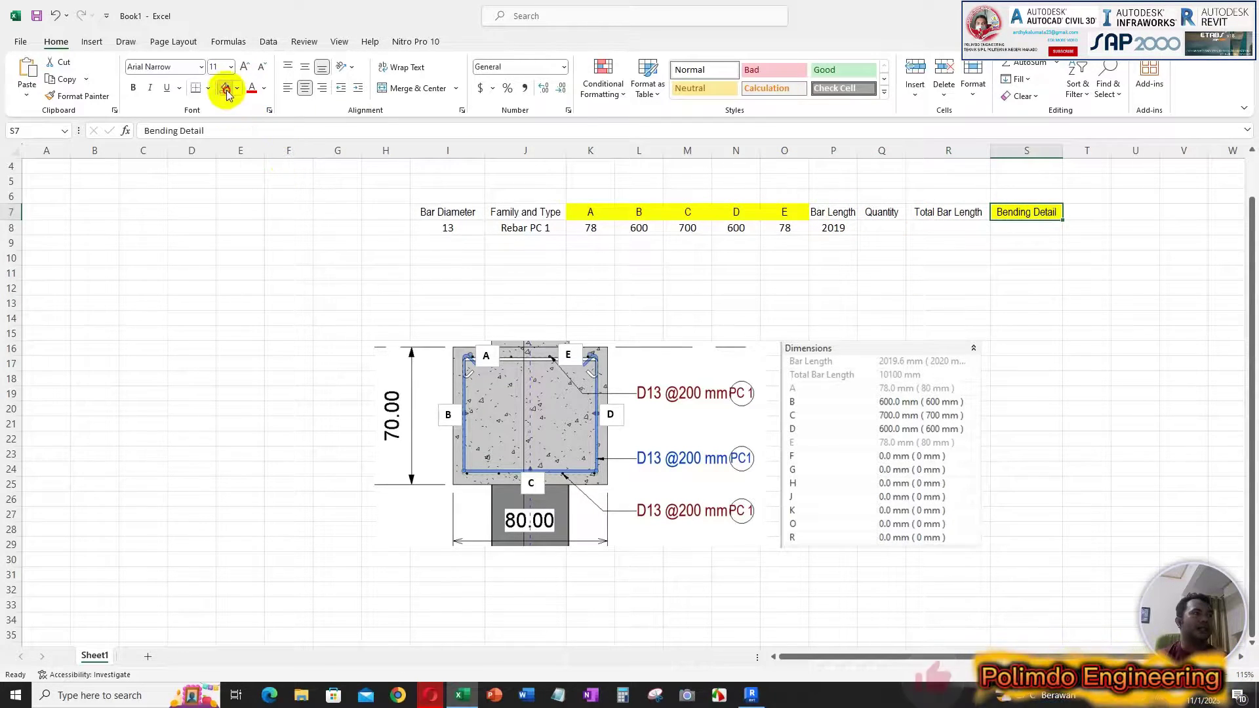
{"action": "left_click", "coordinate": [1009, 289]}
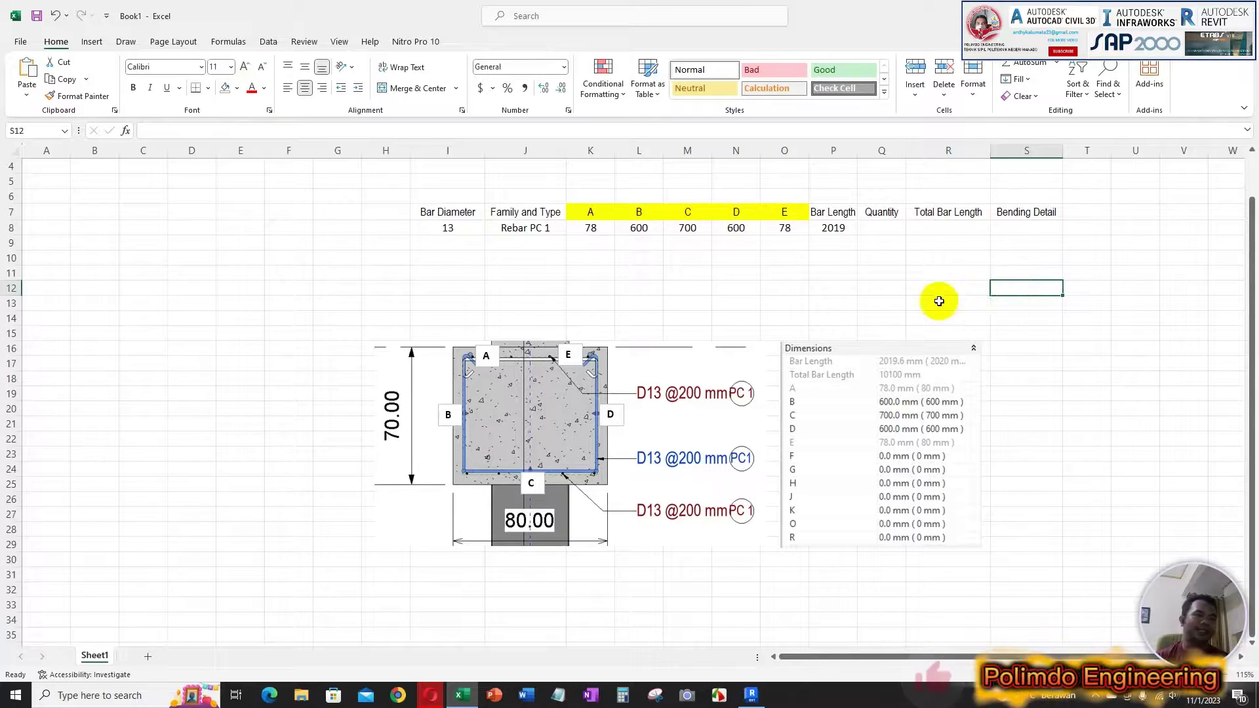
{"action": "left_click", "coordinate": [623, 303]}
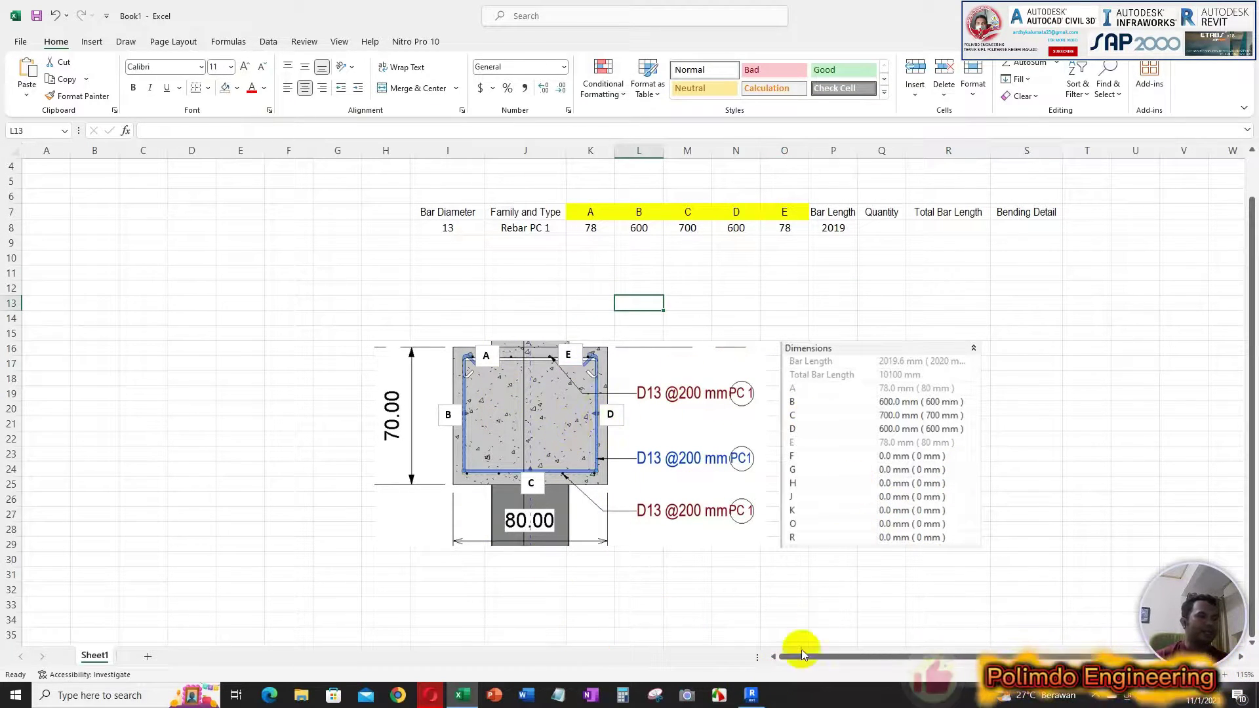
Switch to Revit and open the Pembesian Pot. X section view, dismissing the save reminder.
{"action": "left_click", "coordinate": [754, 699]}
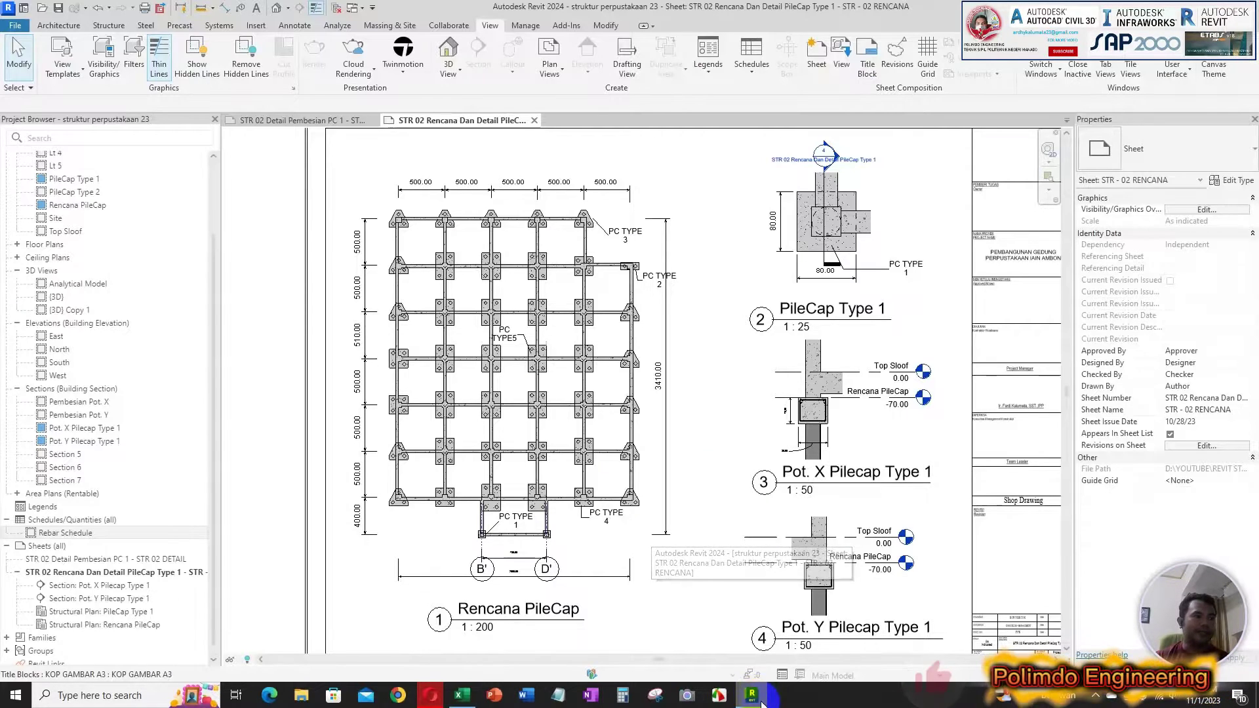
{"action": "left_click", "coordinate": [305, 122]}
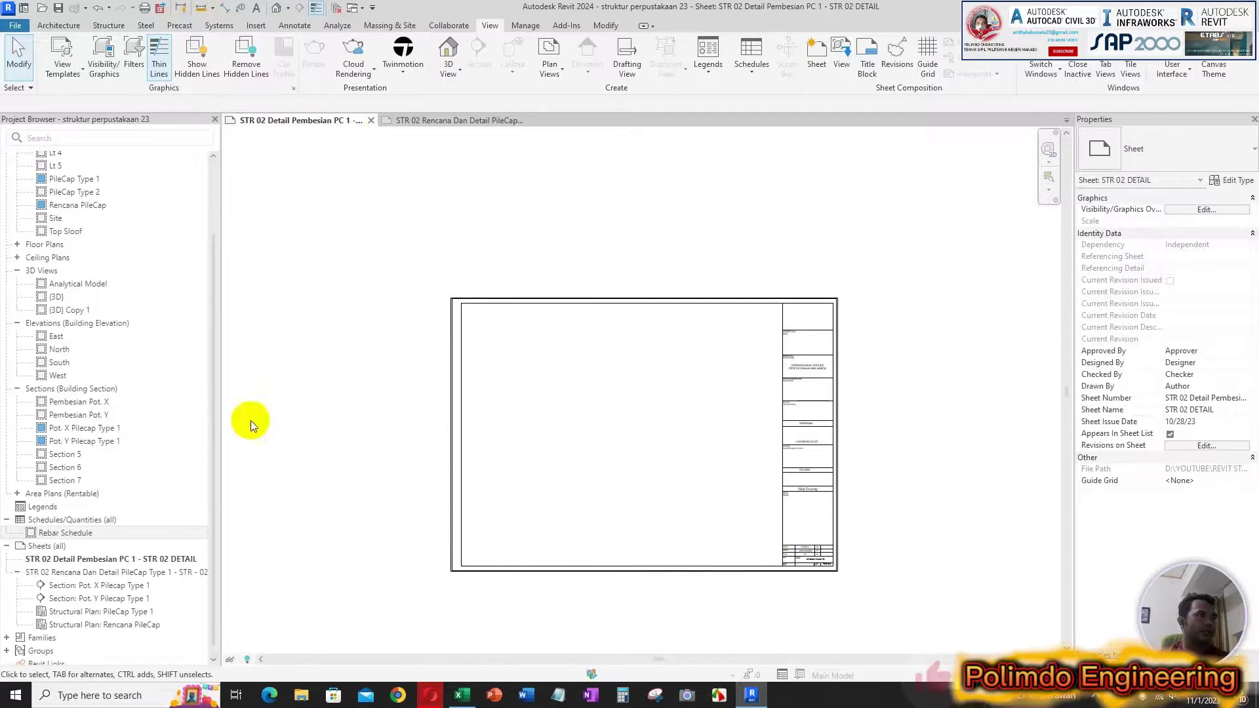
{"action": "left_click", "coordinate": [89, 411]}
{"action": "left_click", "coordinate": [87, 402]}
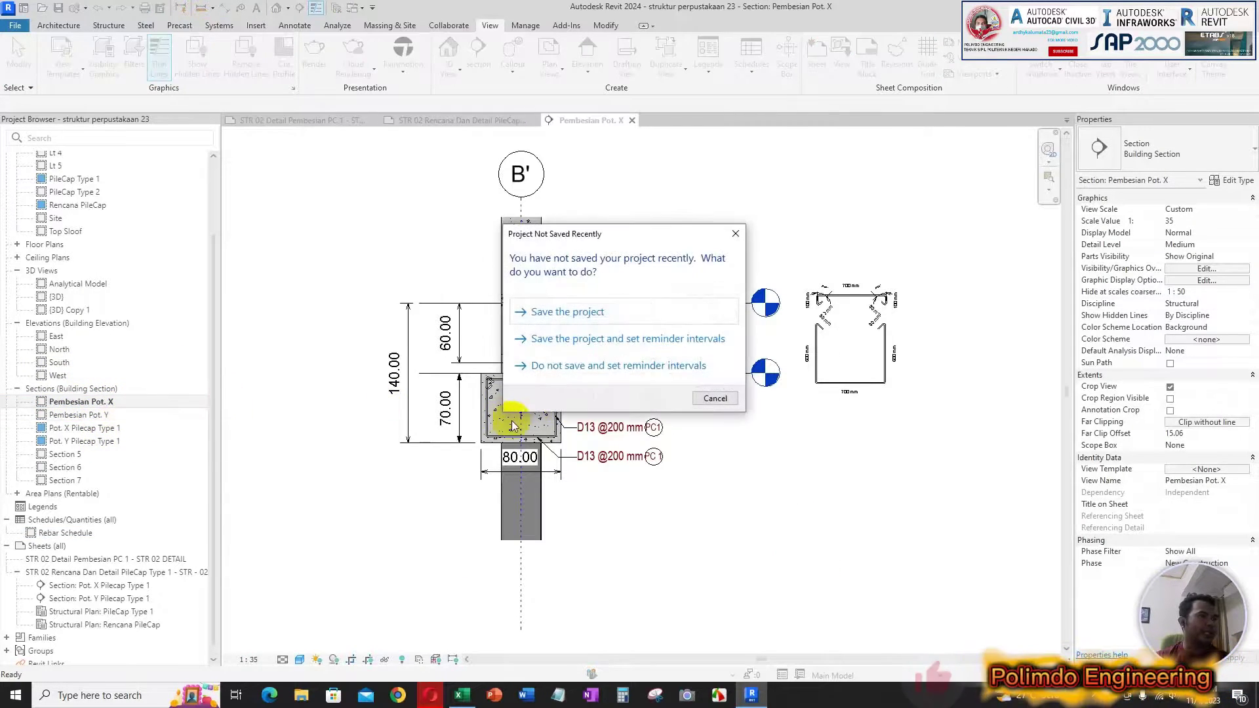
{"action": "left_click", "coordinate": [728, 237]}
{"action": "scroll", "coordinate": [473, 418], "scroll_direction": "up", "scroll_amount": 4}
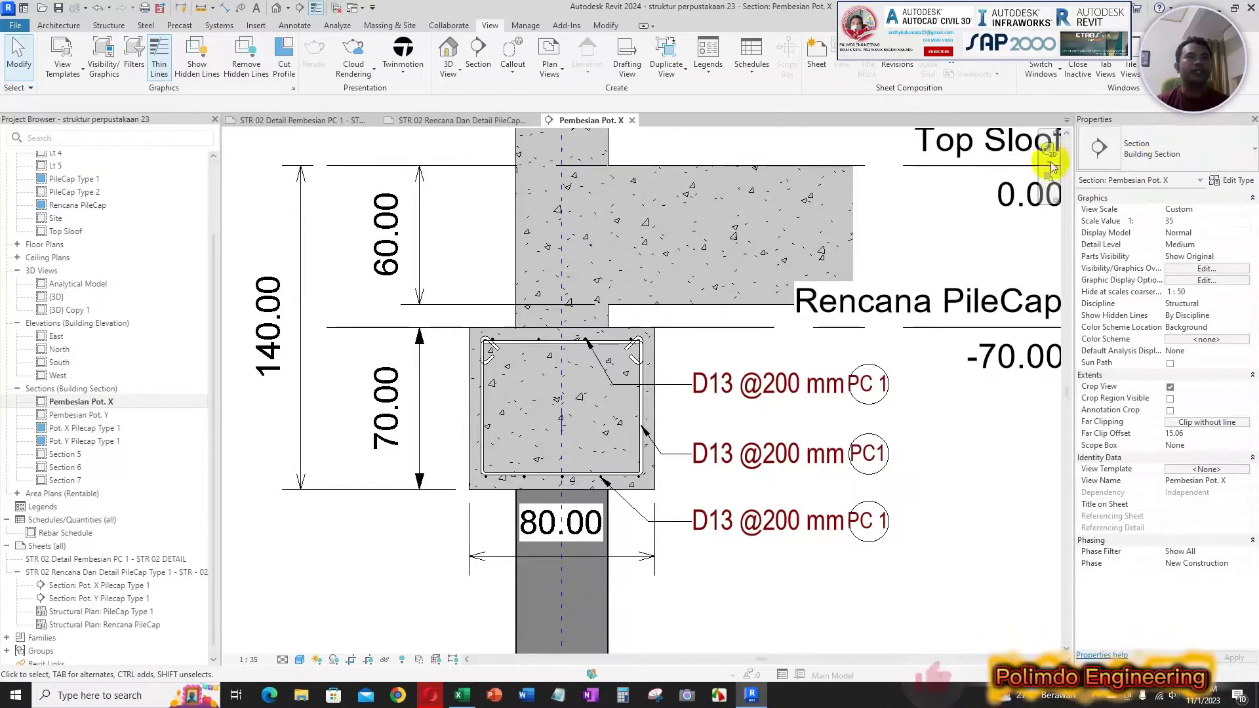
Inspect the bar length and the A to E dimensions of the U-shaped D13 - 200 PC 1 rebar in the pile cap section.
{"action": "left_click", "coordinate": [545, 341]}
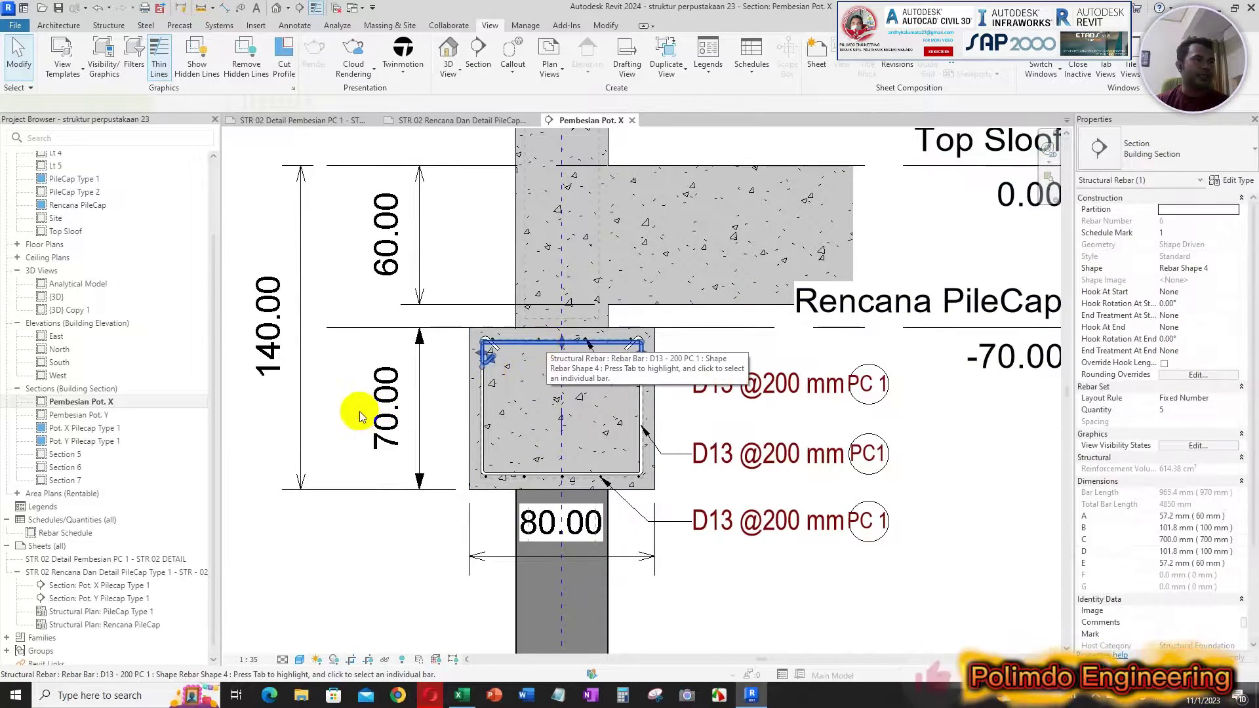
{"action": "left_click", "coordinate": [259, 420]}
{"action": "left_click", "coordinate": [512, 479]}
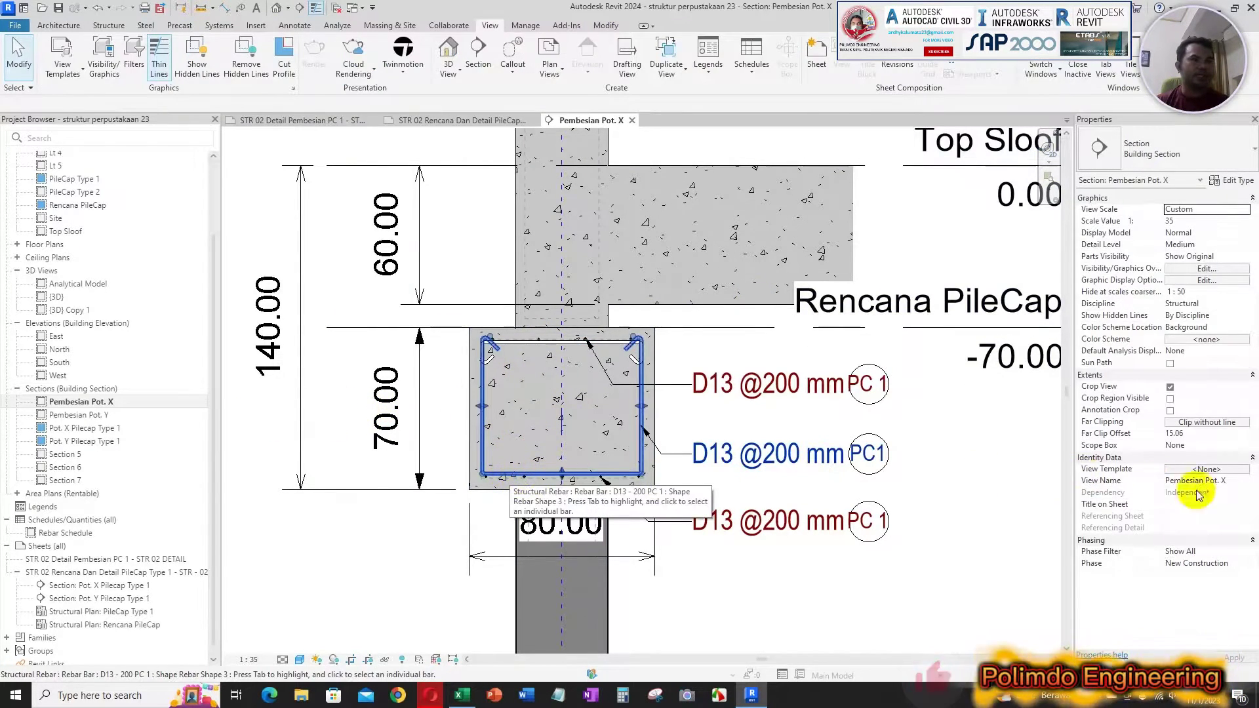
{"action": "scroll", "coordinate": [1195, 524], "scroll_direction": "down", "scroll_amount": 3}
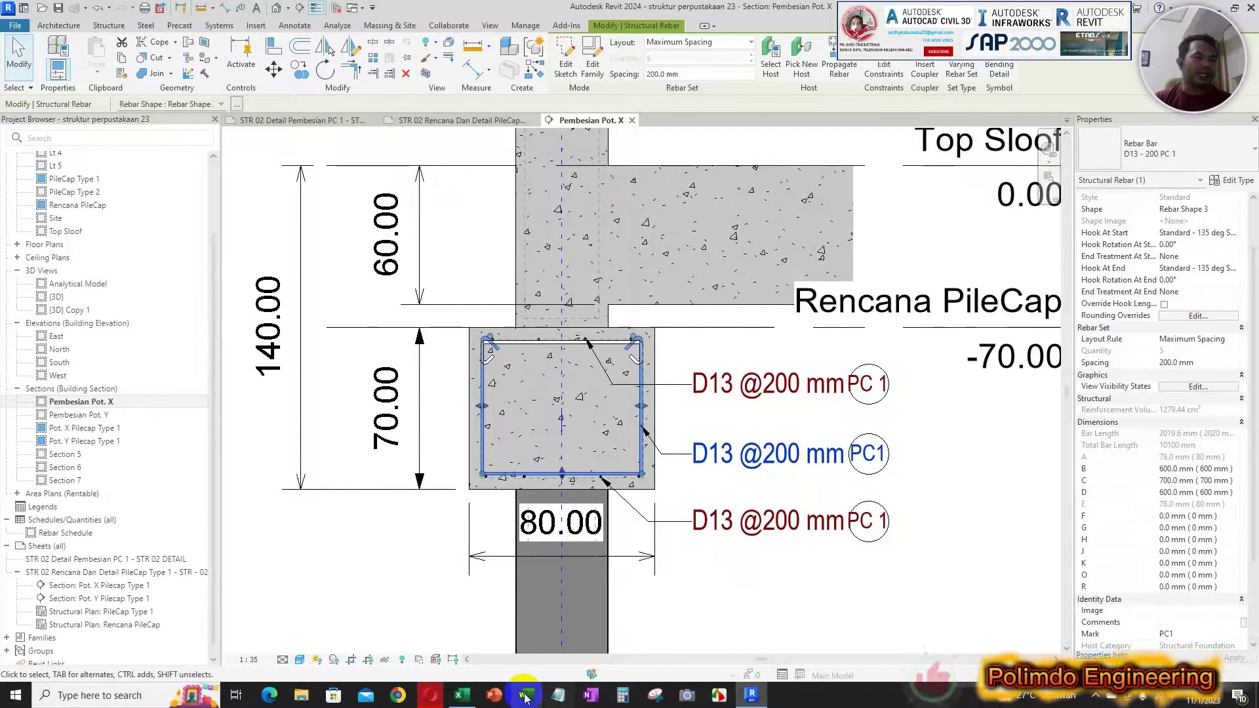
Switch to the Excel workbook and review the Bar Diameter, Family and Type, and A to E headings of the rebar table.
{"action": "left_click", "coordinate": [462, 695]}
{"action": "left_click", "coordinate": [721, 276]}
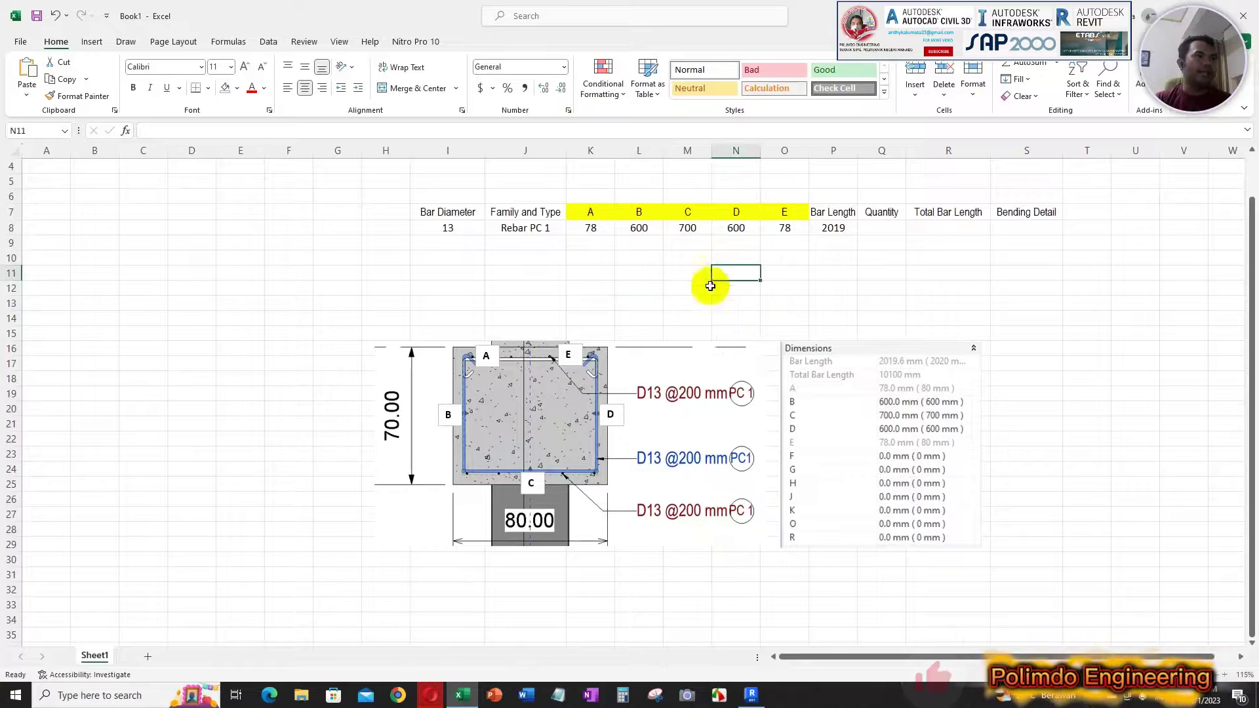
{"action": "left_click", "coordinate": [466, 212]}
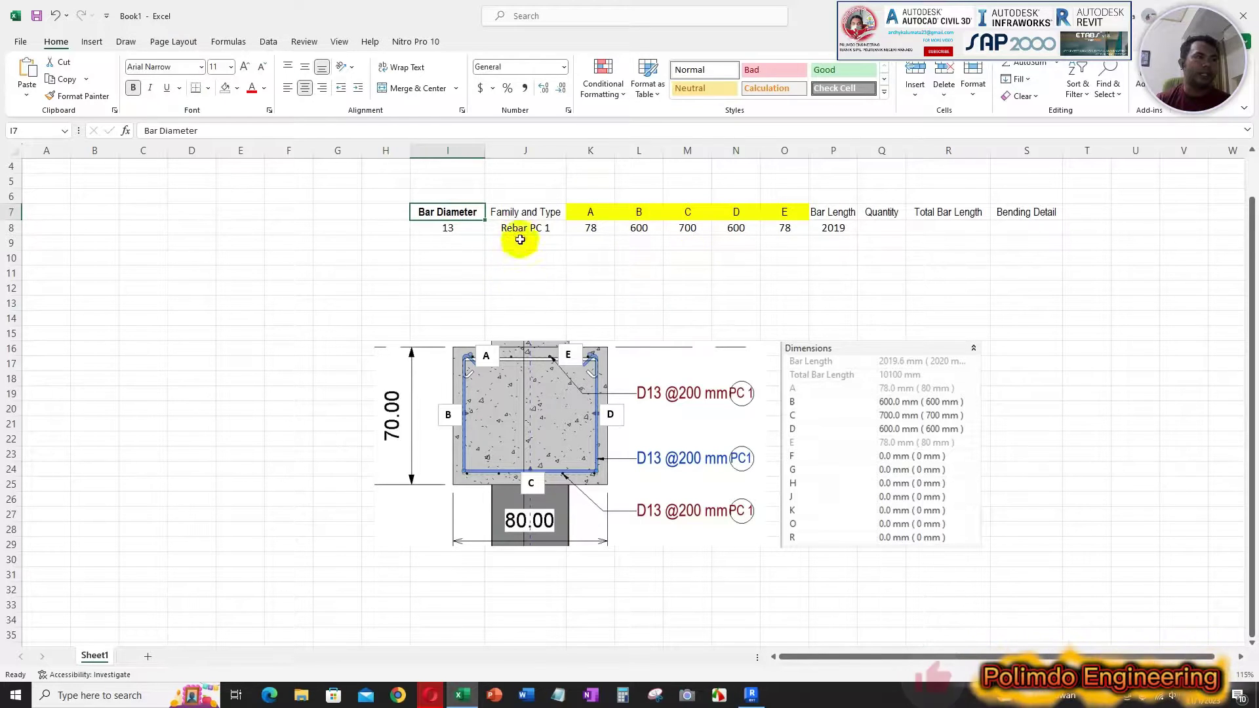
{"action": "left_click", "coordinate": [521, 218]}
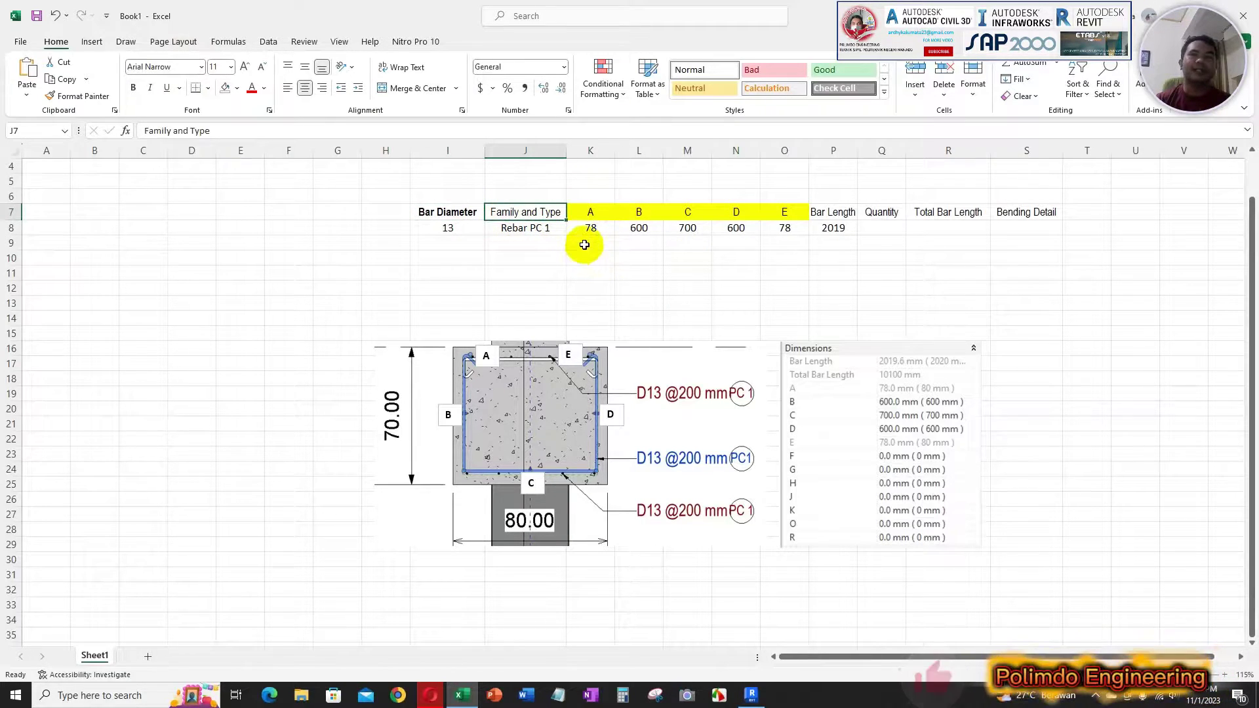
{"action": "left_click_drag", "start_coordinate": [594, 212], "coordinate": [785, 217]}
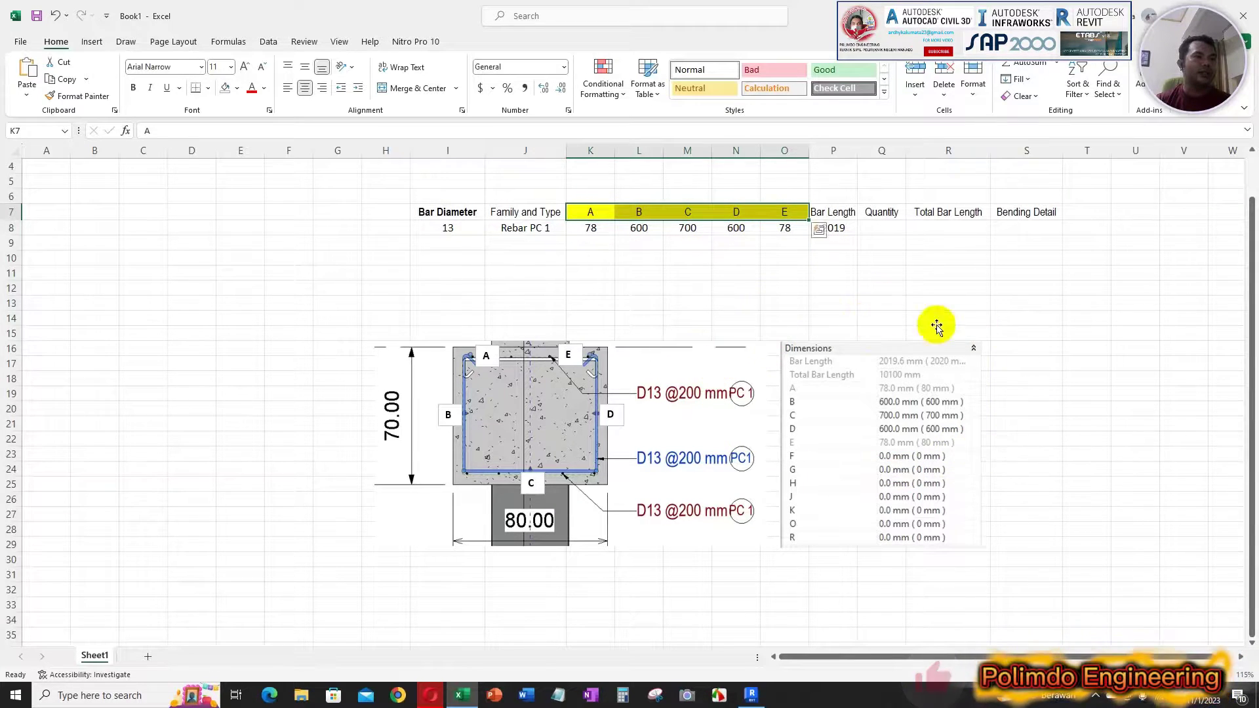
{"action": "left_click", "coordinate": [679, 276]}
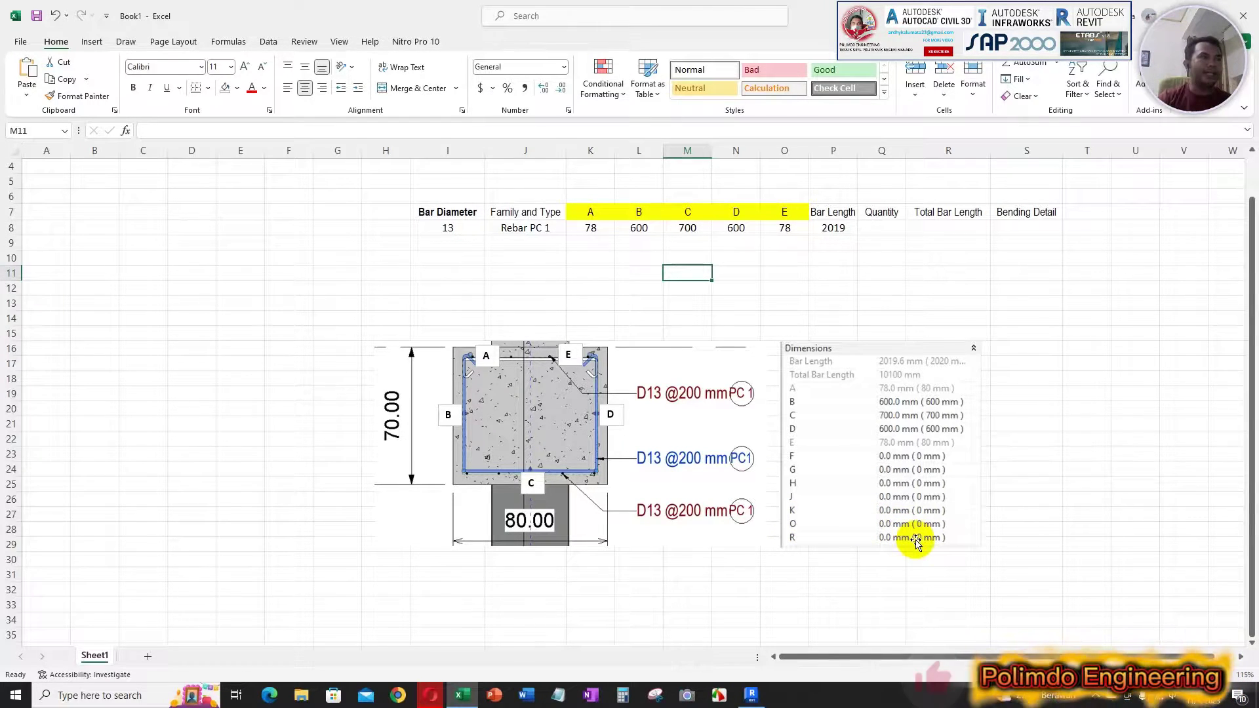
Match the A, B, C, D and E headings one by one with the labelled bar sides in the pile cap section picture.
{"action": "left_click", "coordinate": [593, 210]}
{"action": "left_click", "coordinate": [639, 210]}
{"action": "left_click", "coordinate": [688, 209]}
{"action": "left_click", "coordinate": [735, 210]}
{"action": "left_click", "coordinate": [790, 209]}
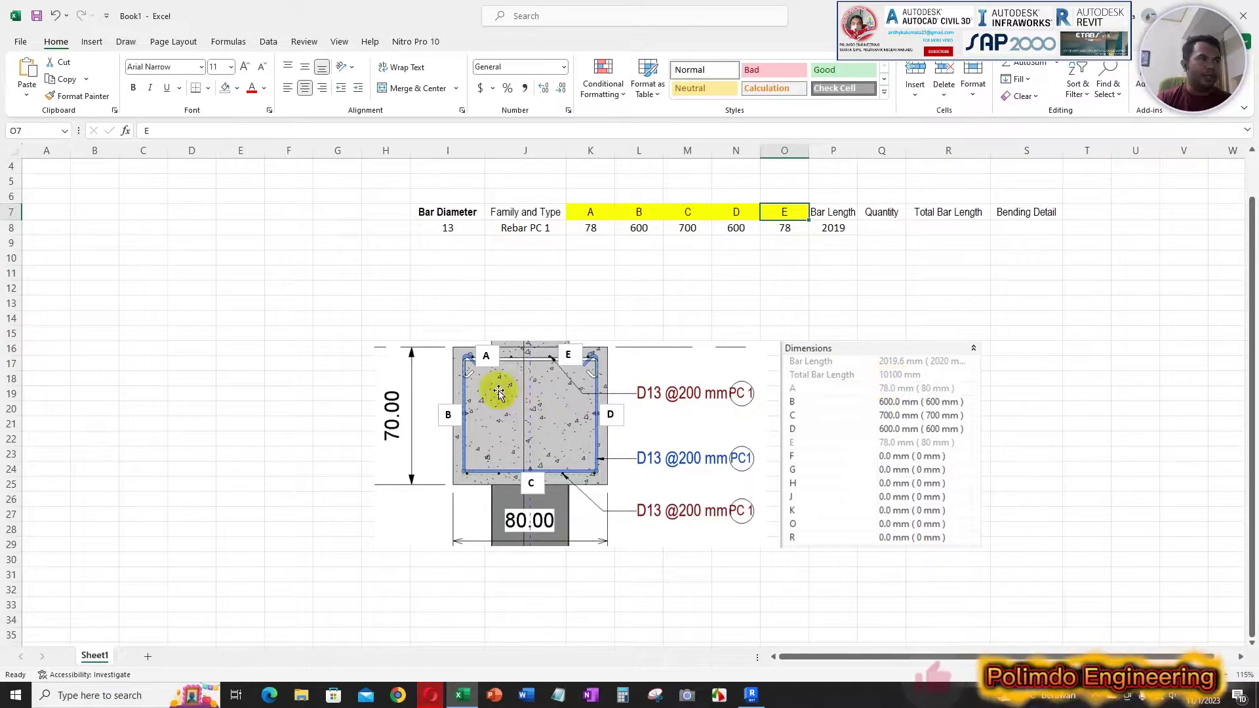
{"action": "left_click", "coordinate": [491, 321]}
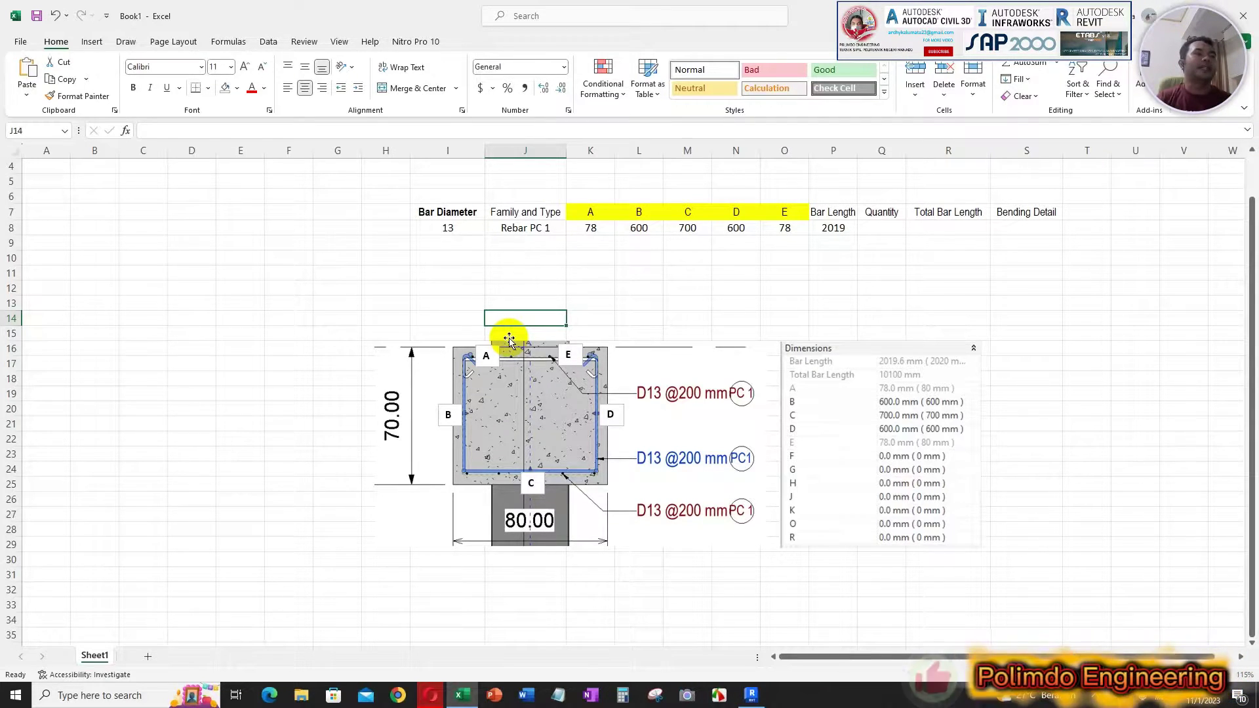
{"action": "left_click", "coordinate": [652, 316]}
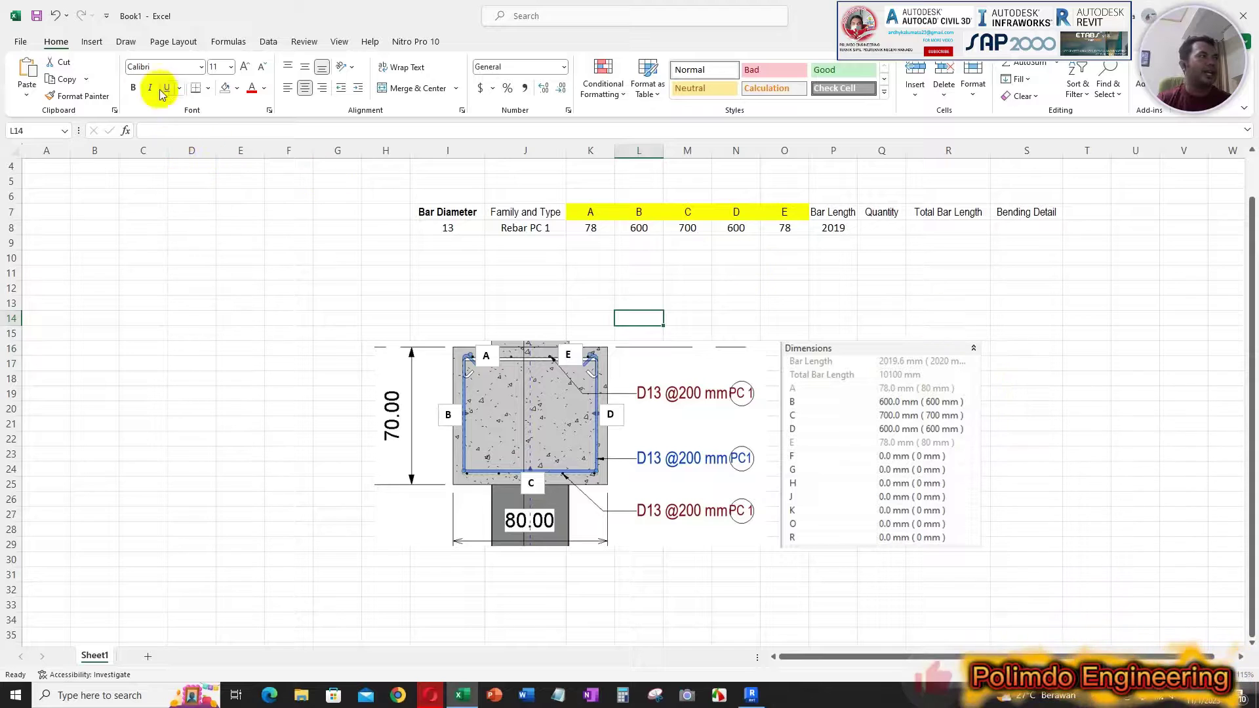
Draw an unfilled rectangle about 2.61" wide and 0.2" high around row A of the Dimensions picture.
{"action": "left_click", "coordinate": [91, 46]}
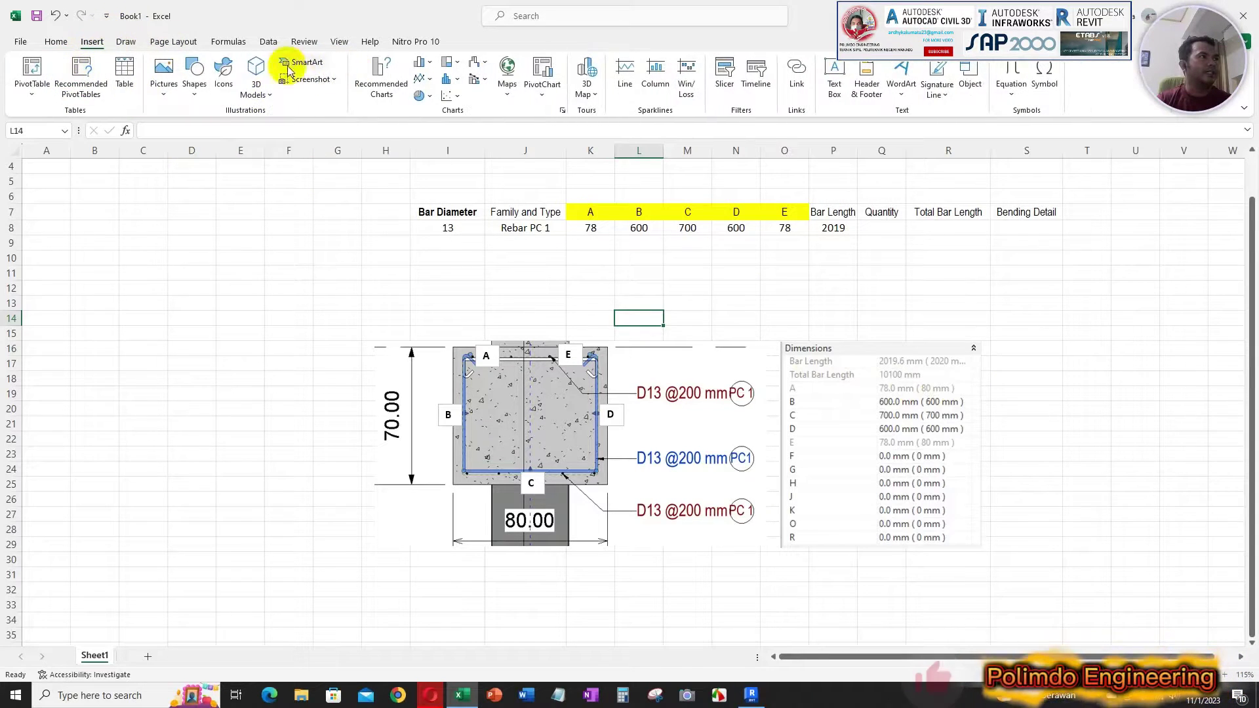
{"action": "left_click", "coordinate": [195, 84]}
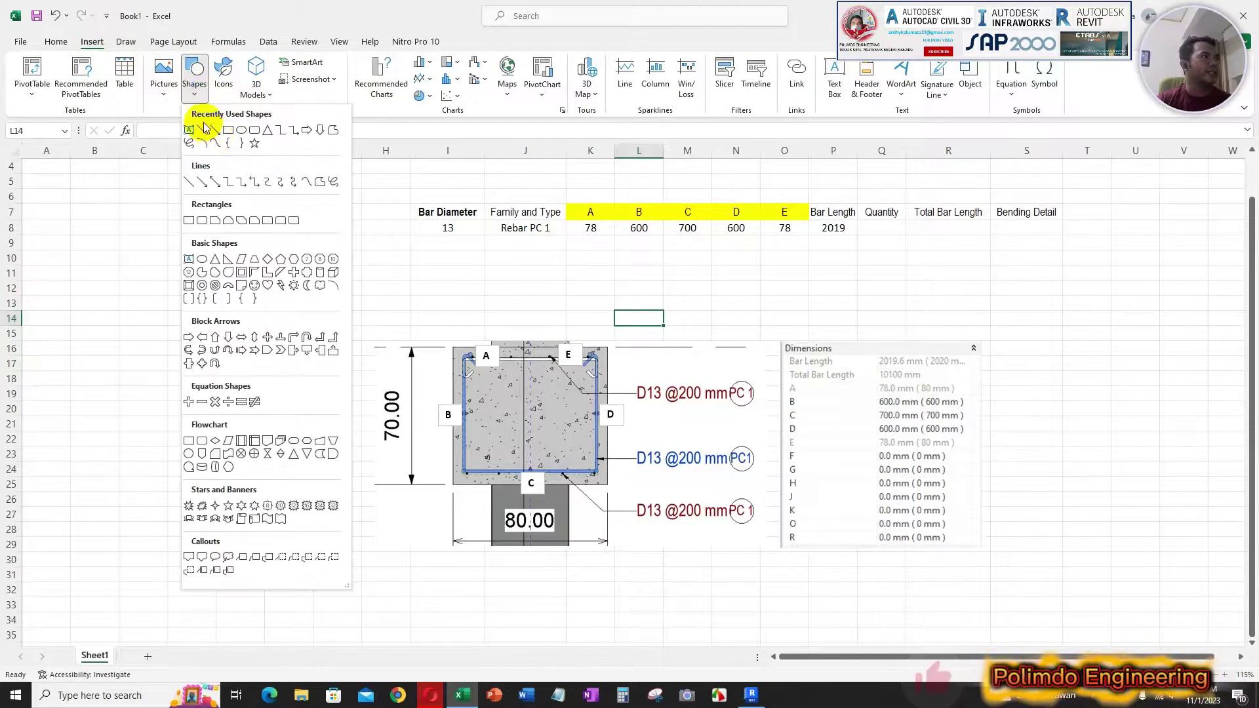
{"action": "left_click", "coordinate": [227, 130]}
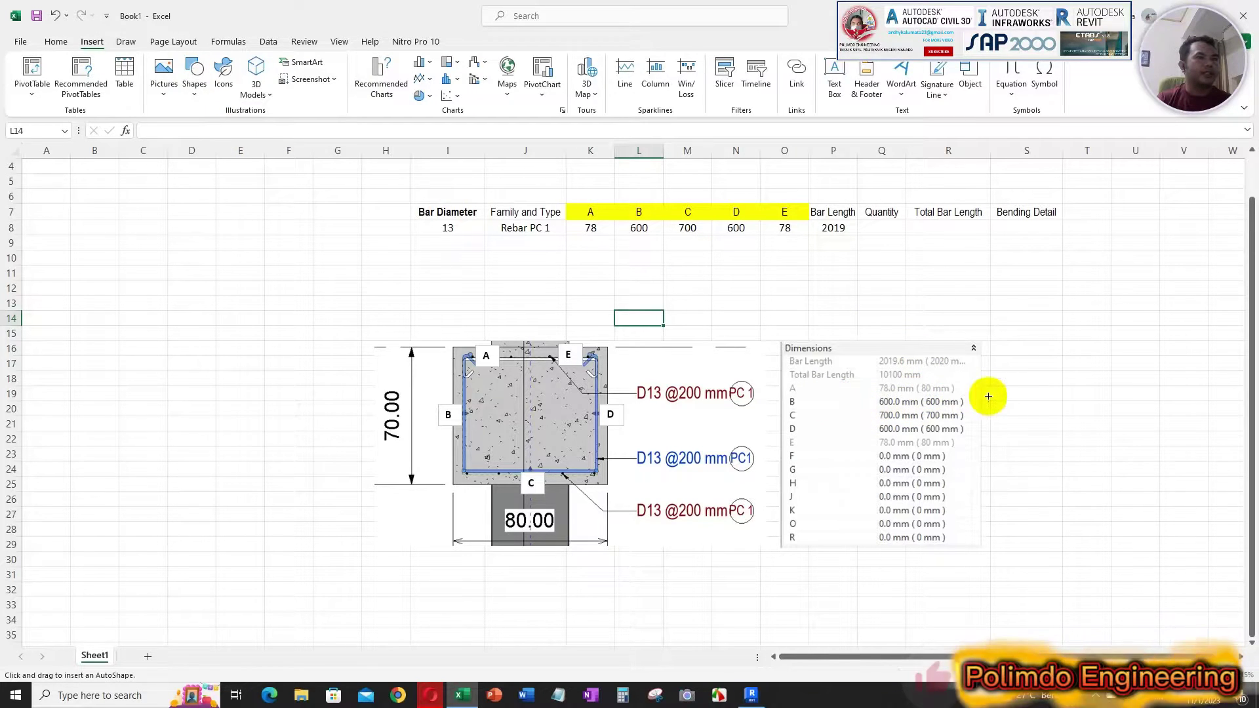
{"action": "left_click_drag", "start_coordinate": [781, 386], "coordinate": [969, 391]}
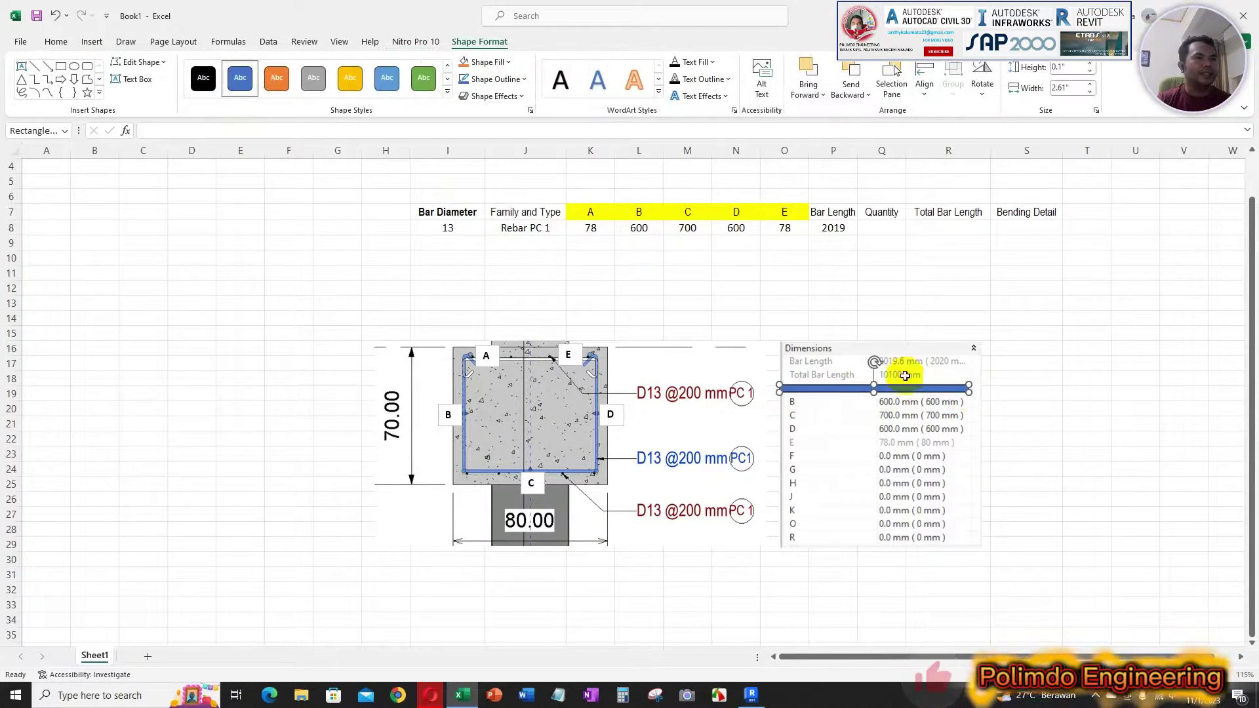
{"action": "left_click", "coordinate": [487, 61]}
{"action": "left_click", "coordinate": [493, 227]}
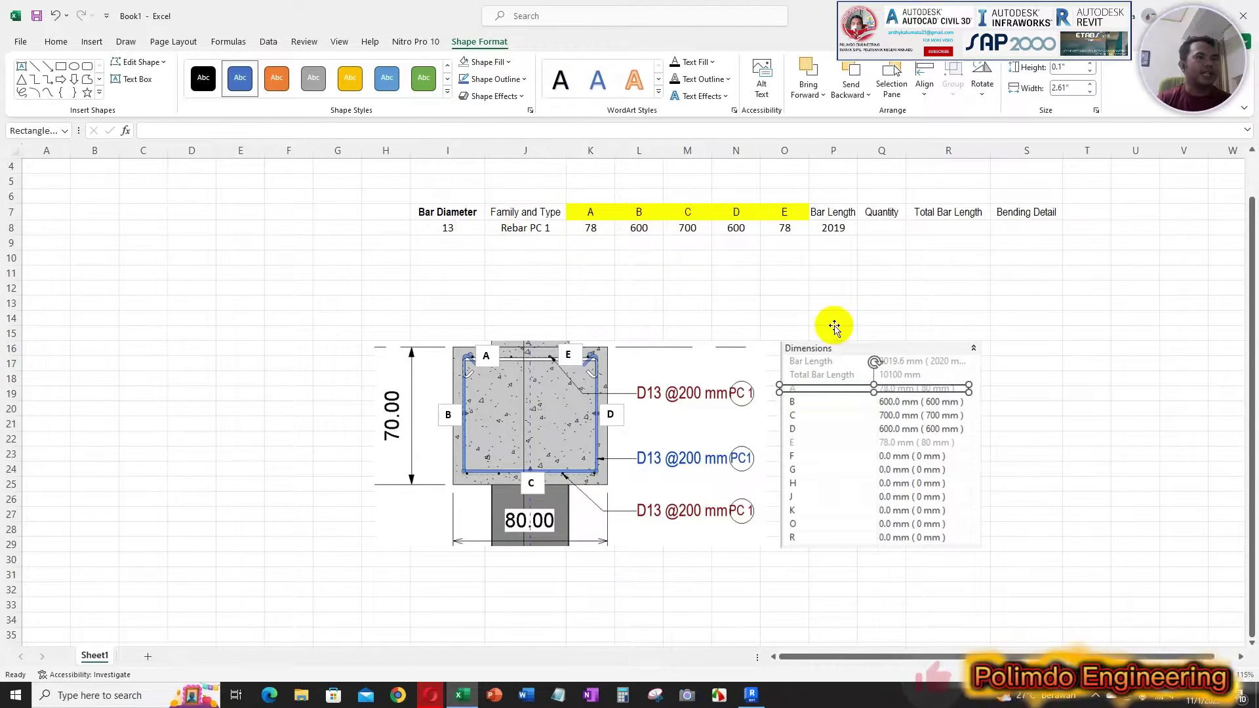
{"action": "left_click_drag", "start_coordinate": [873, 394], "coordinate": [874, 382]}
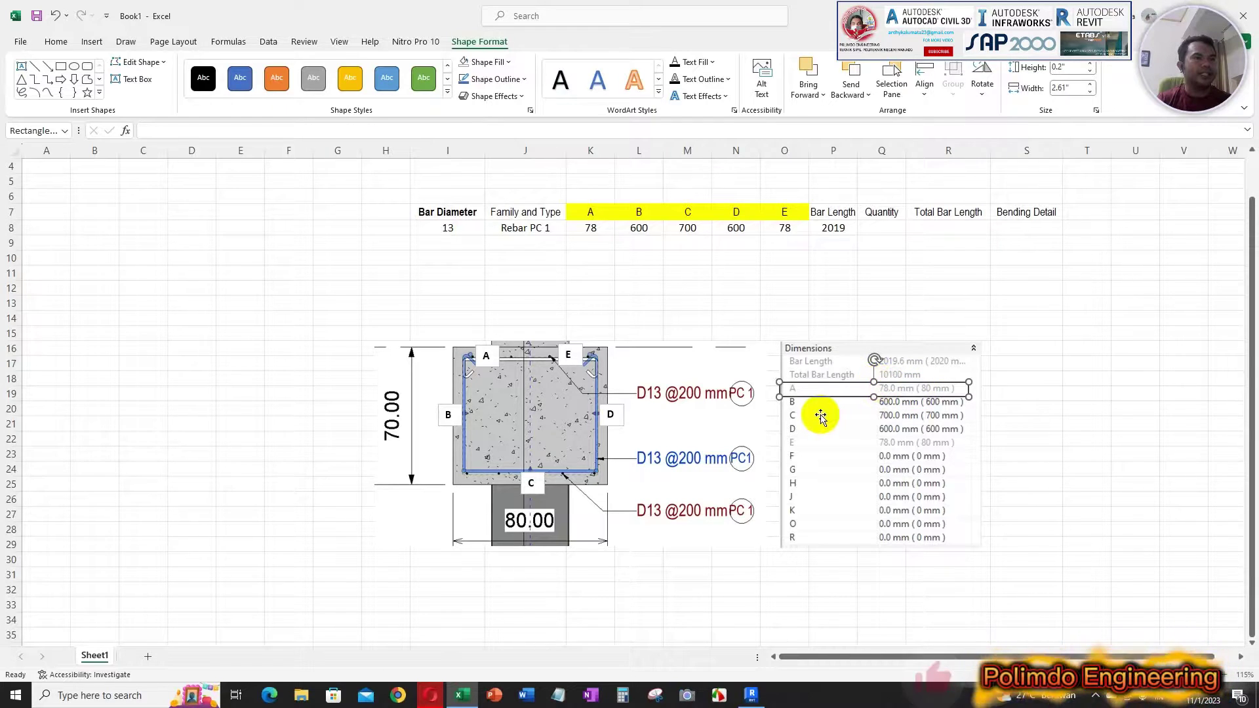
Duplicate the rectangle outline and place the copy around row E of the Dimensions picture.
{"action": "key", "text": "ctrl+d"}
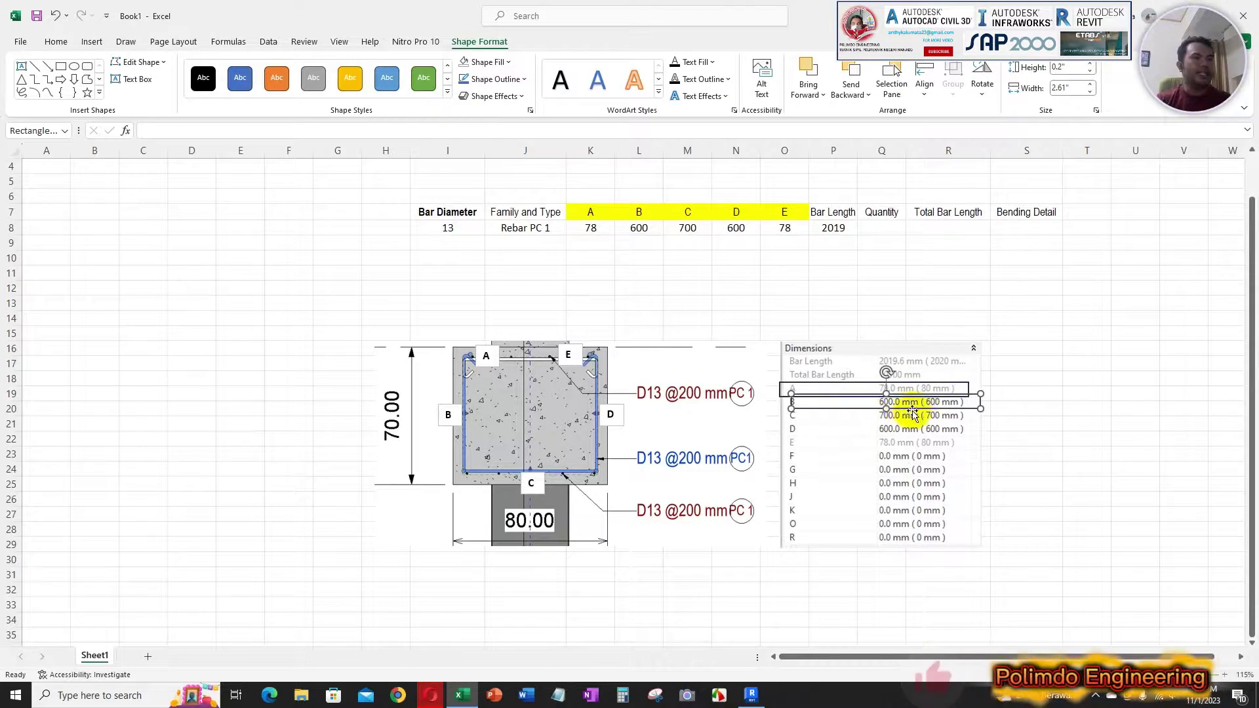
{"action": "left_click_drag", "start_coordinate": [932, 410], "coordinate": [921, 449]}
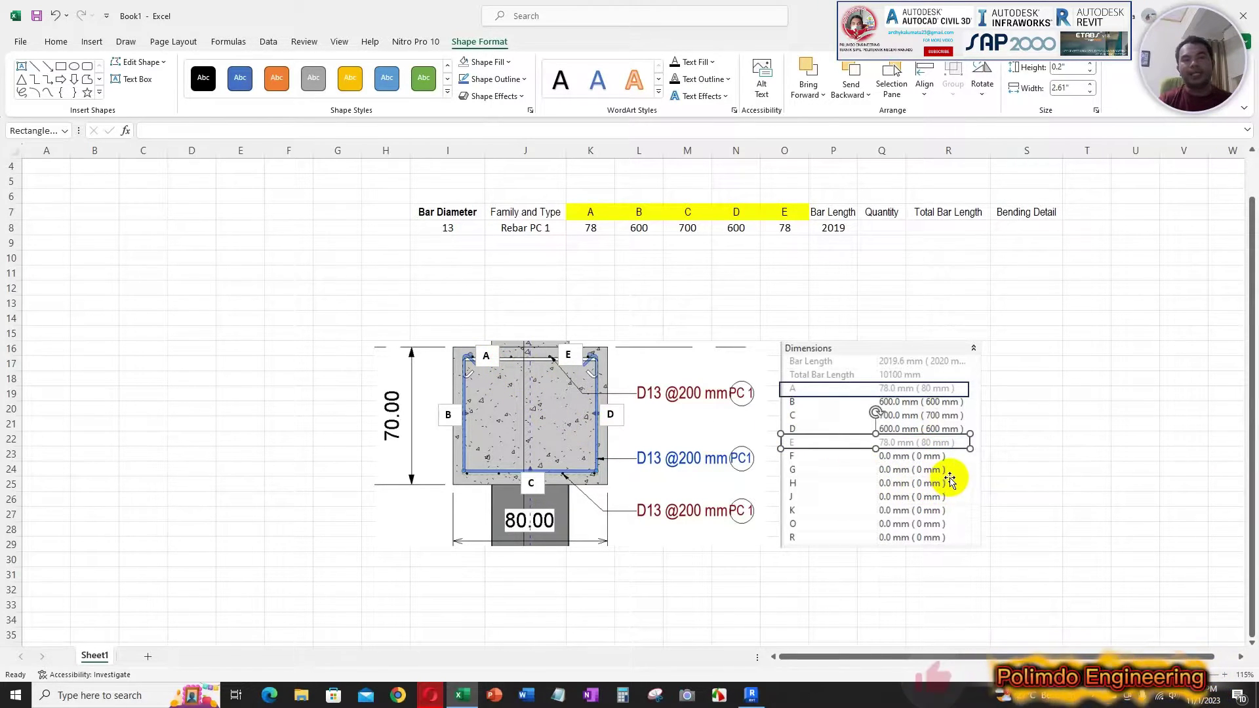
{"action": "left_click", "coordinate": [1022, 385]}
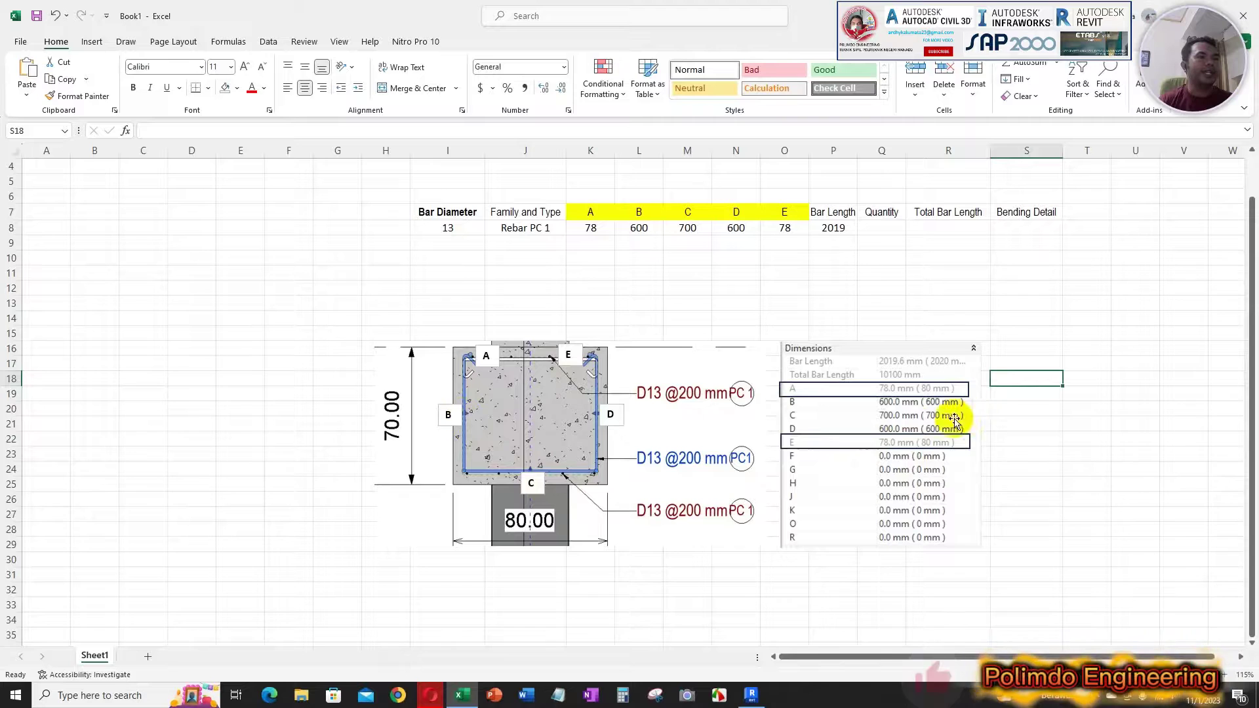
{"action": "left_click", "coordinate": [804, 411]}
{"action": "left_click", "coordinate": [1069, 394]}
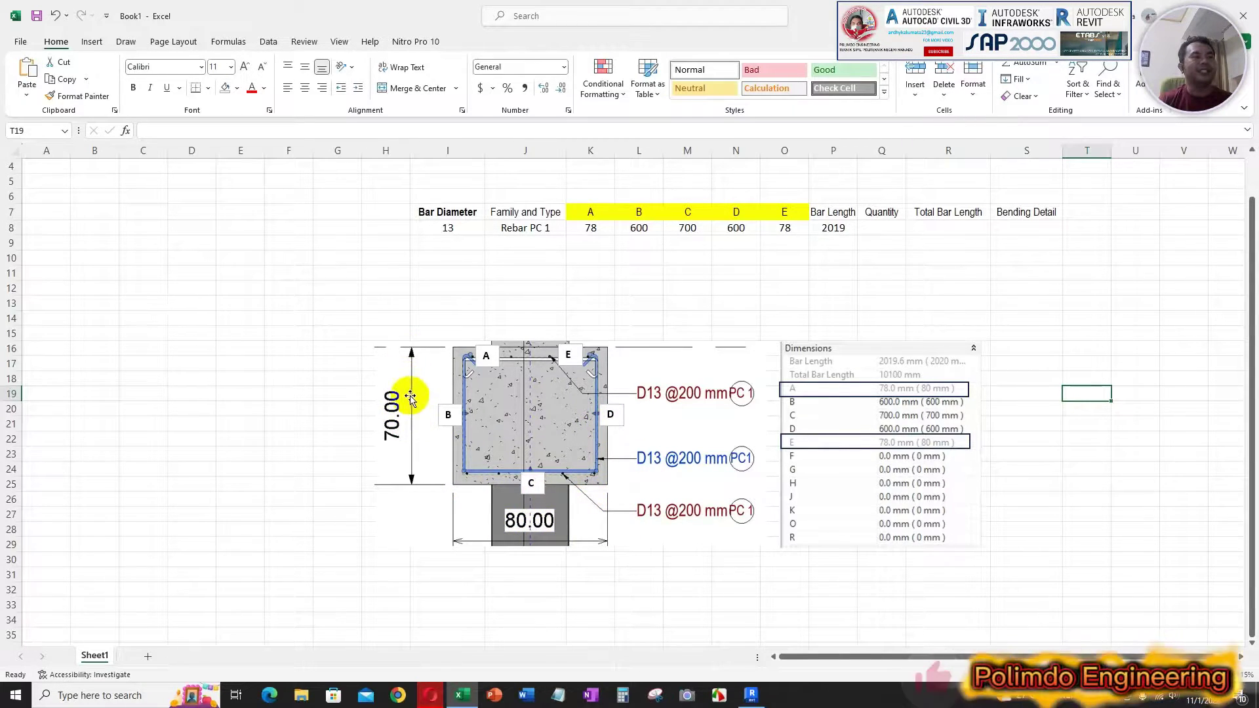
{"action": "left_click", "coordinate": [1117, 363]}
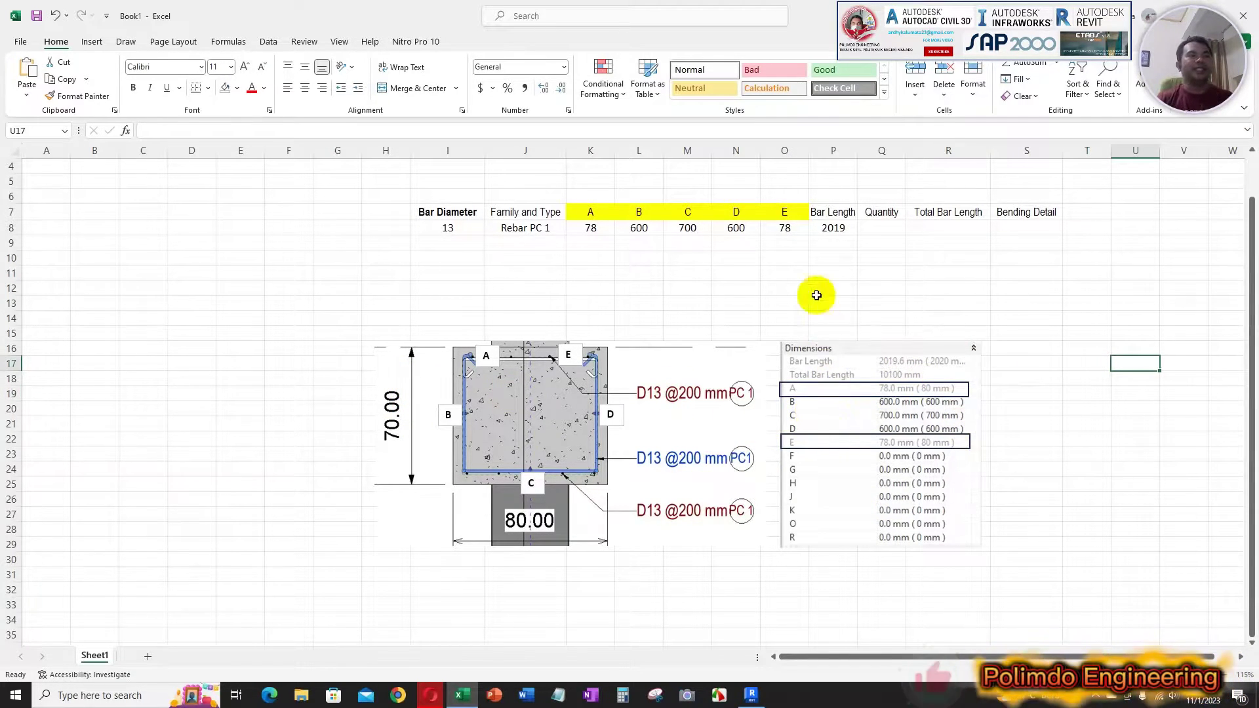
{"action": "left_click", "coordinate": [833, 271]}
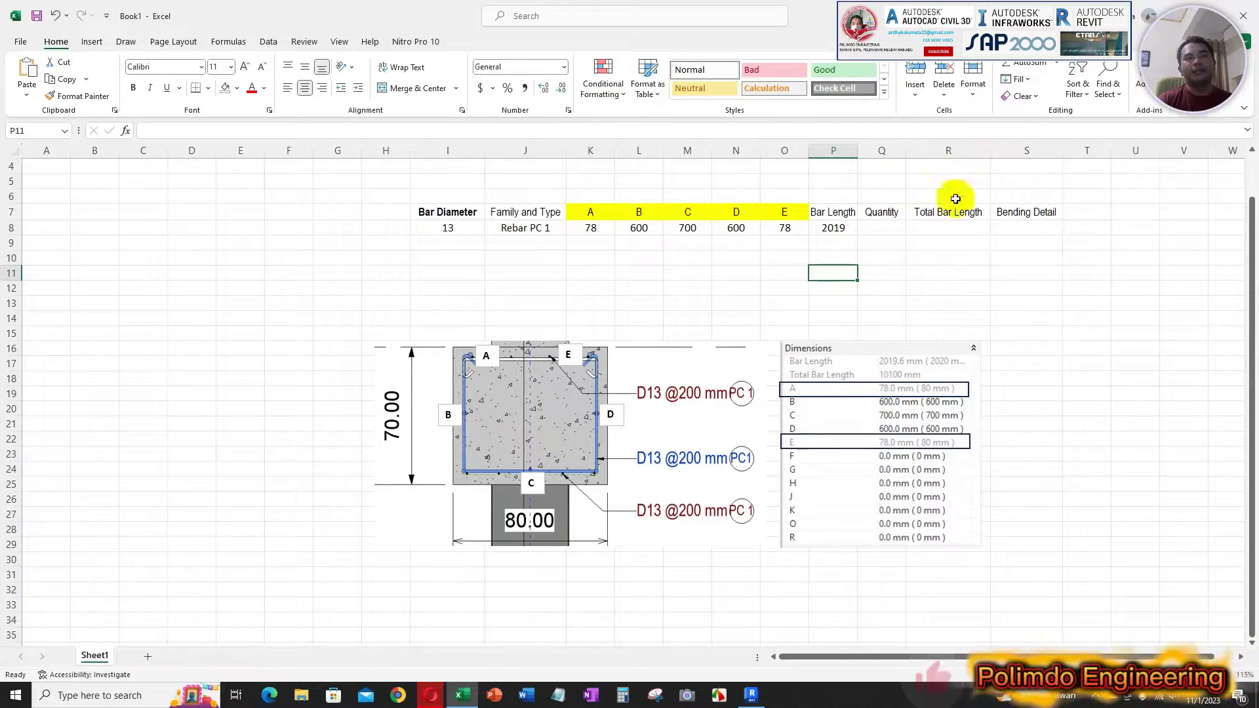
Fill the empty cells below the Quantity, Total Bar Length and Bending Detail headings with light blue.
{"action": "left_click", "coordinate": [1006, 287]}
{"action": "left_click_drag", "start_coordinate": [882, 227], "coordinate": [1012, 228]}
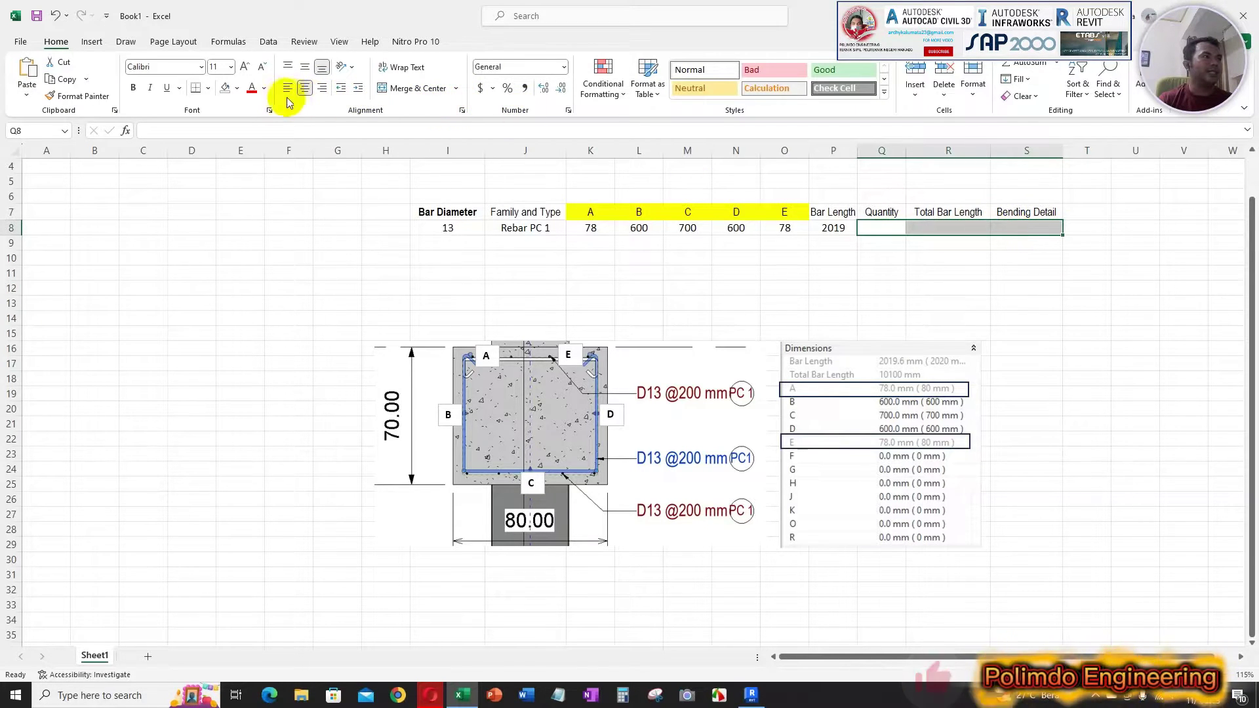
{"action": "left_click", "coordinate": [237, 88]}
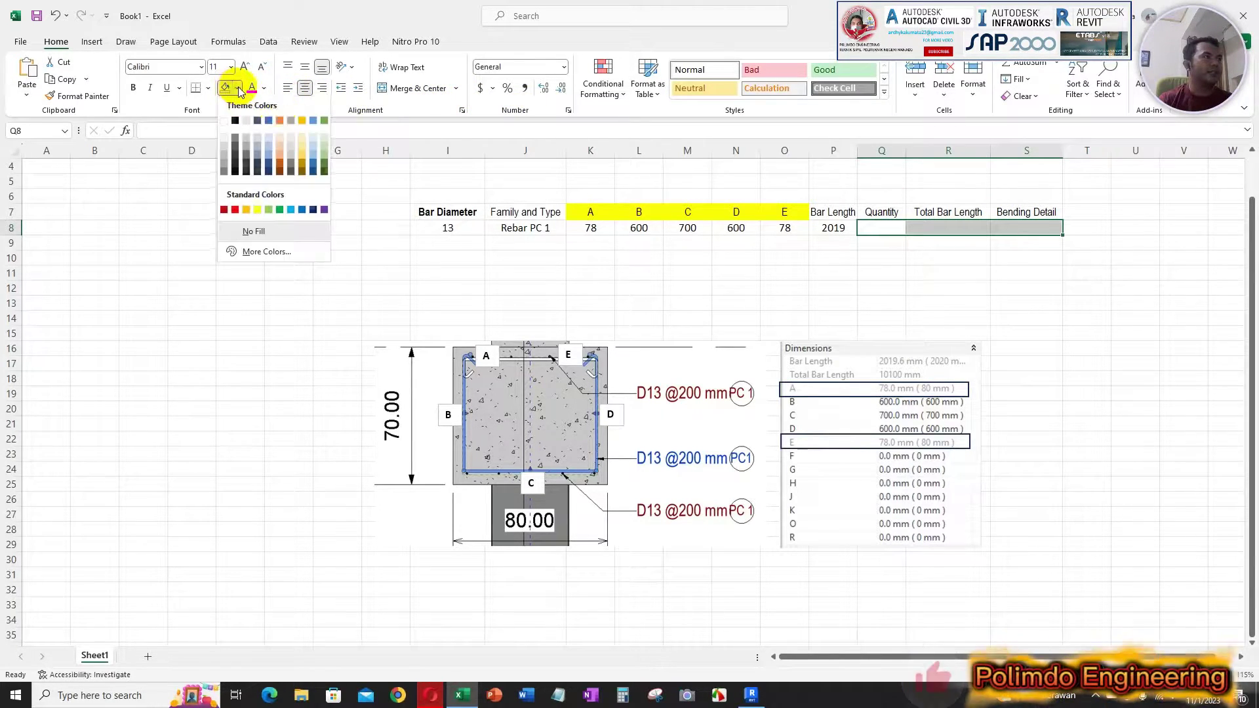
{"action": "left_click", "coordinate": [317, 147]}
{"action": "left_click", "coordinate": [1035, 210]}
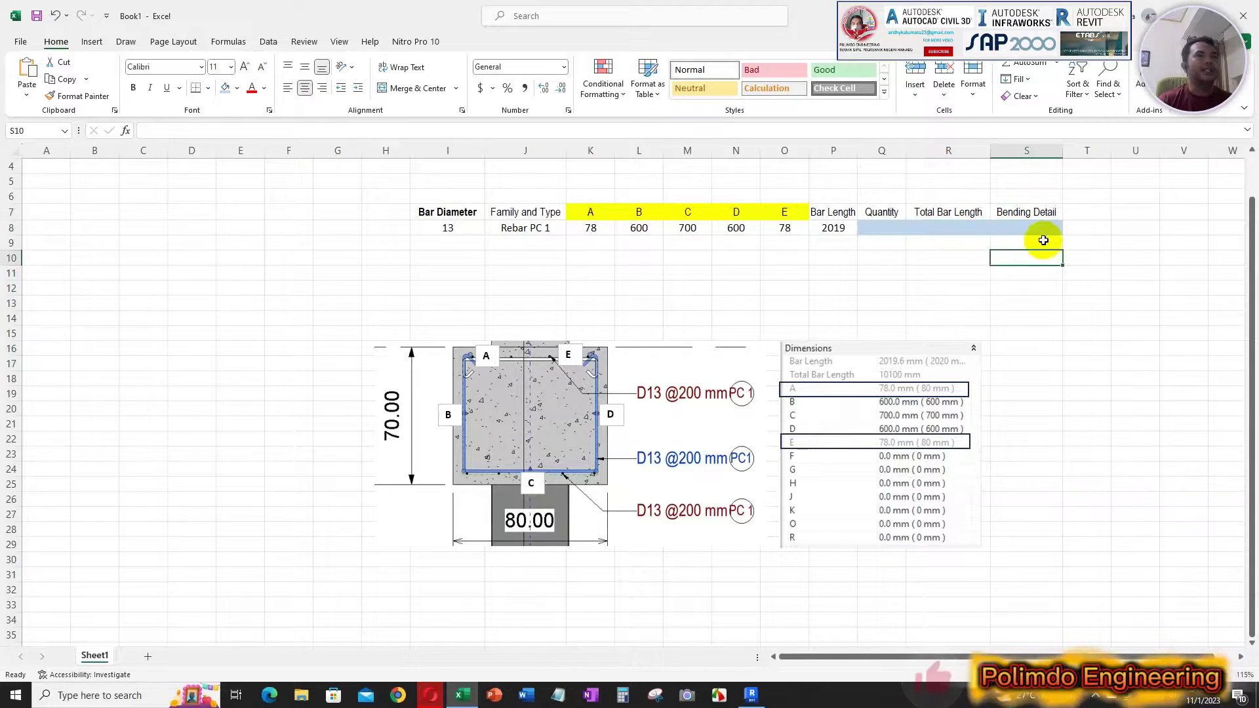
Review the Quantity, Total Bar Length and Bending Detail columns and the rebar table as a whole.
{"action": "left_click_drag", "start_coordinate": [886, 215], "coordinate": [1041, 219]}
{"action": "left_click", "coordinate": [1069, 234]}
{"action": "left_click", "coordinate": [972, 210]}
{"action": "left_click", "coordinate": [1089, 211]}
{"action": "left_click_drag", "start_coordinate": [878, 212], "coordinate": [1040, 225]}
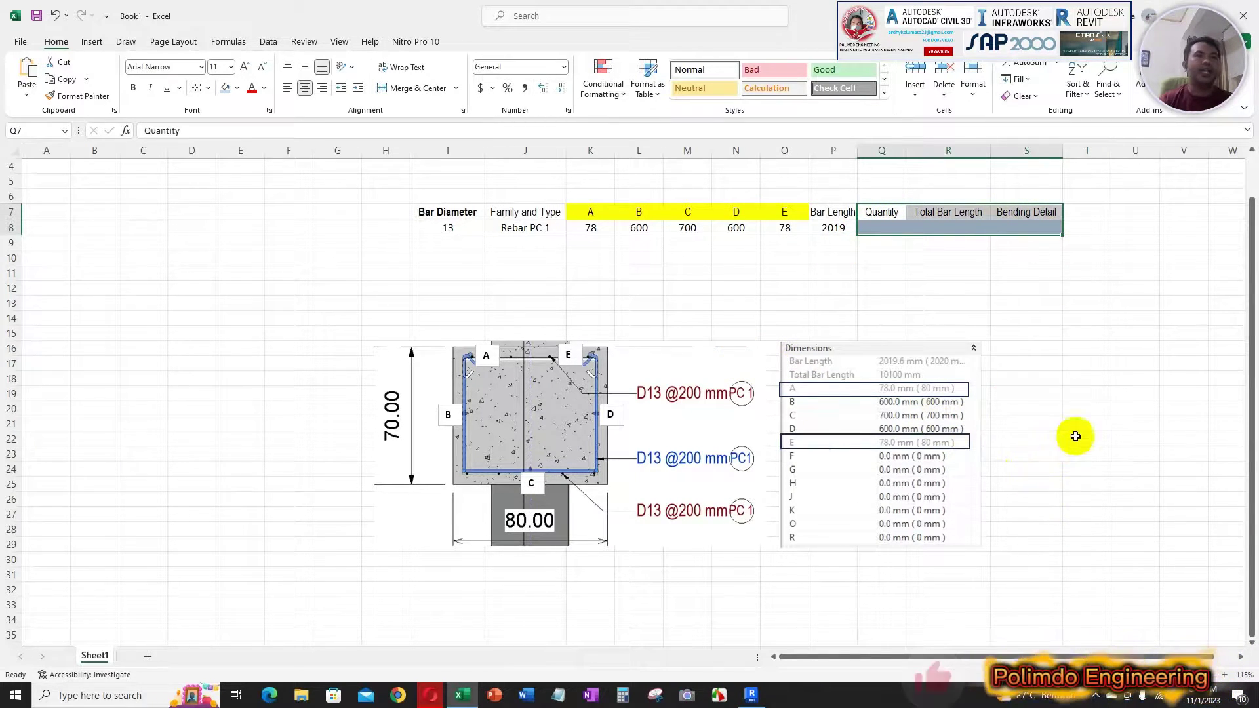
{"action": "left_click_drag", "start_coordinate": [450, 211], "coordinate": [1054, 243]}
{"action": "left_click", "coordinate": [1027, 302]}
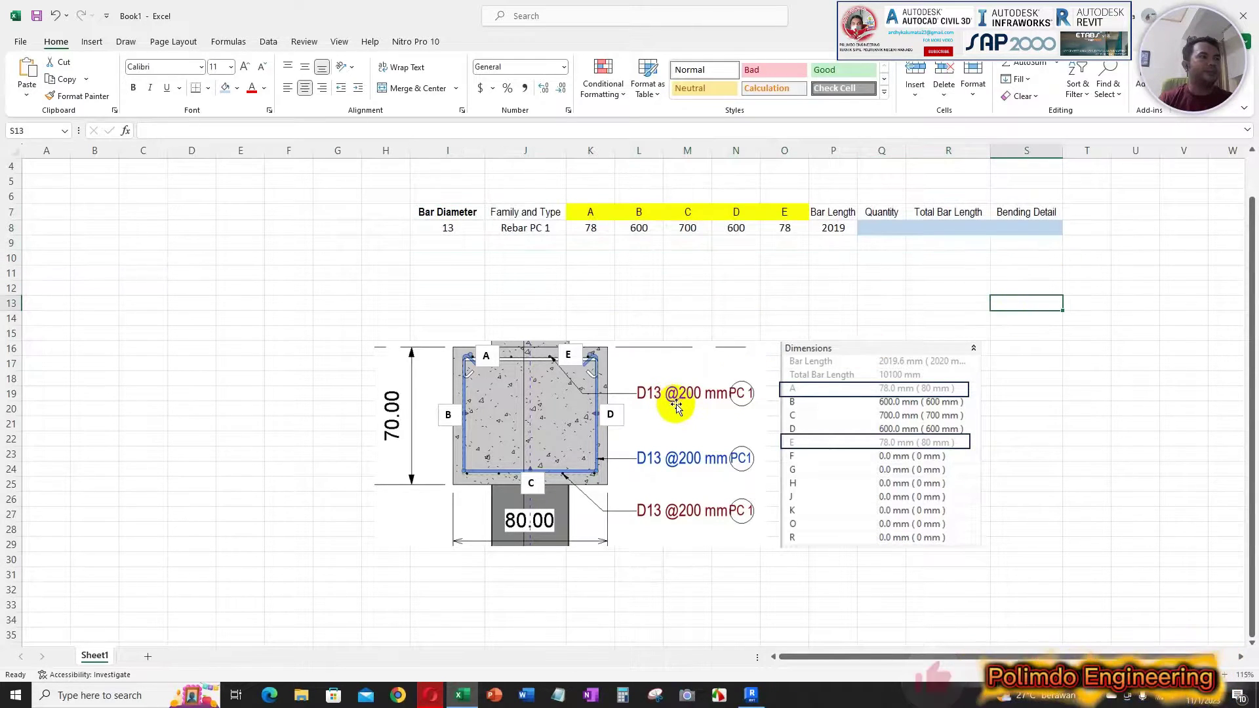
Group the section picture with the row A and row E outlines and move the group up directly below the rebar table.
{"action": "left_click_drag", "start_coordinate": [675, 402], "coordinate": [675, 375]}
{"action": "key", "text": "ctrl+z"}
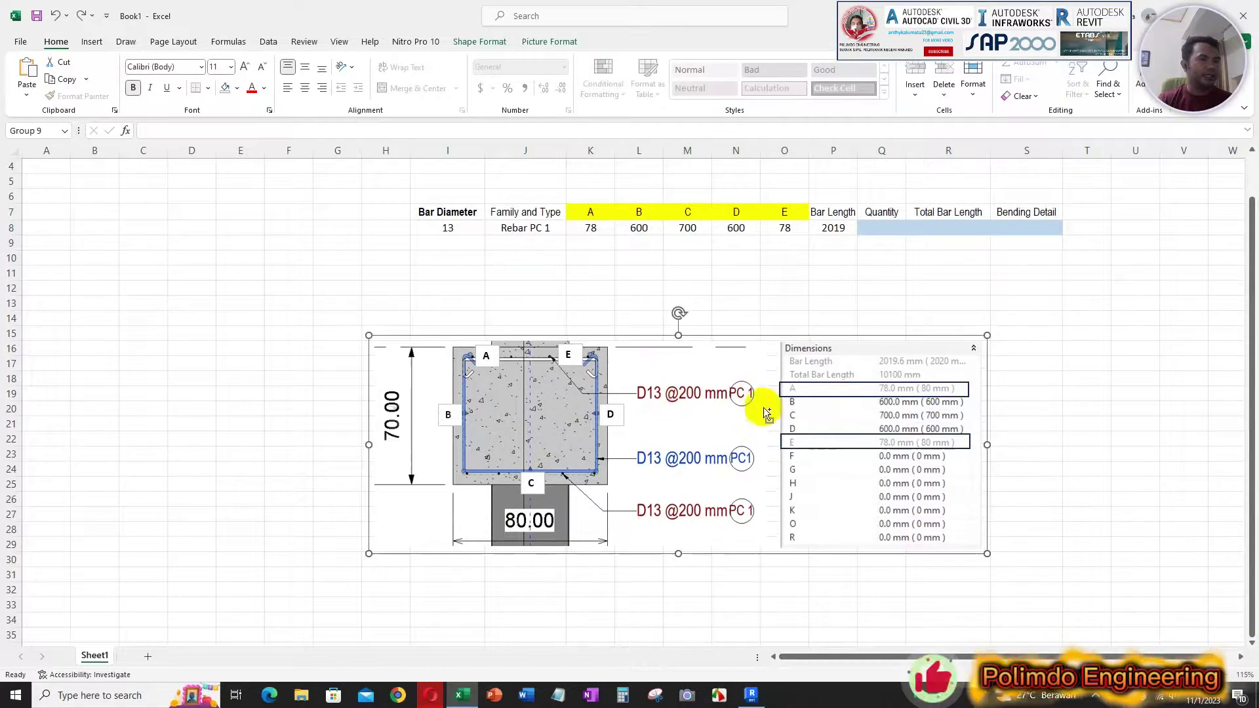
{"action": "left_click", "coordinate": [865, 394]}
{"action": "left_click", "coordinate": [908, 439]}
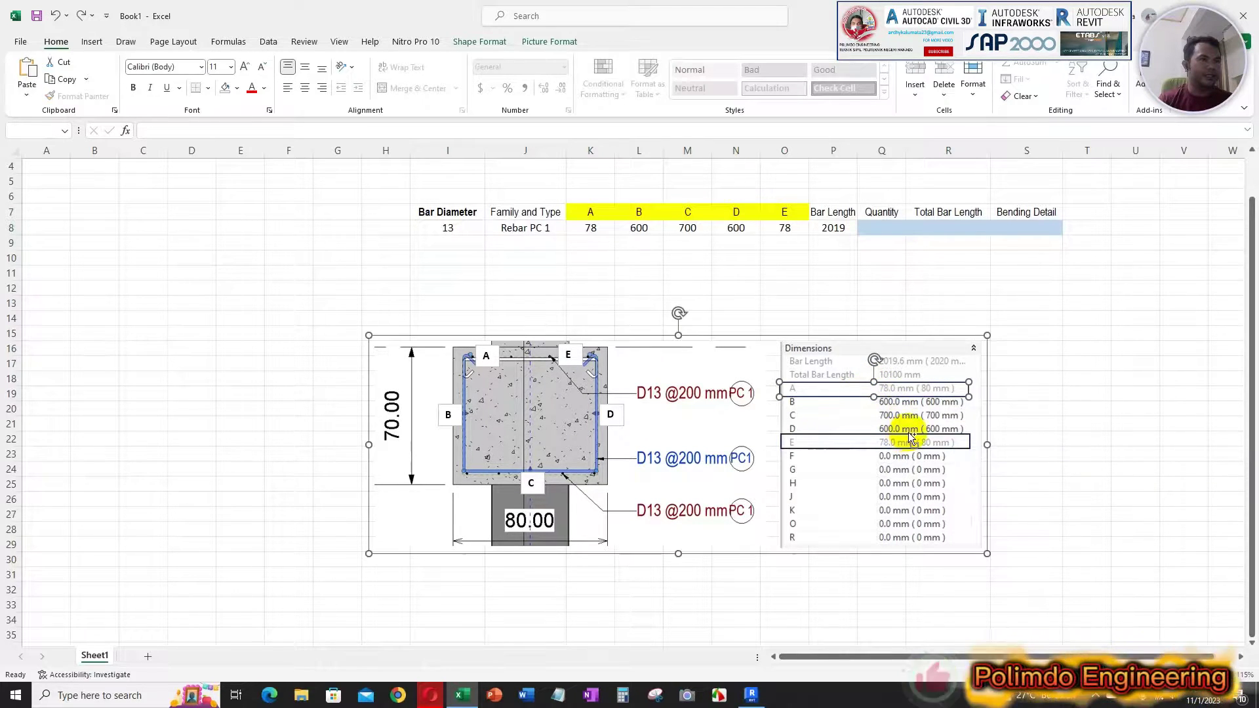
{"action": "right_click", "coordinate": [919, 423]}
{"action": "mouse_move", "coordinate": [1016, 259]}
{"action": "left_click", "coordinate": [1099, 256]}
{"action": "left_click_drag", "start_coordinate": [946, 364], "coordinate": [959, 272]}
{"action": "left_click", "coordinate": [744, 522]}
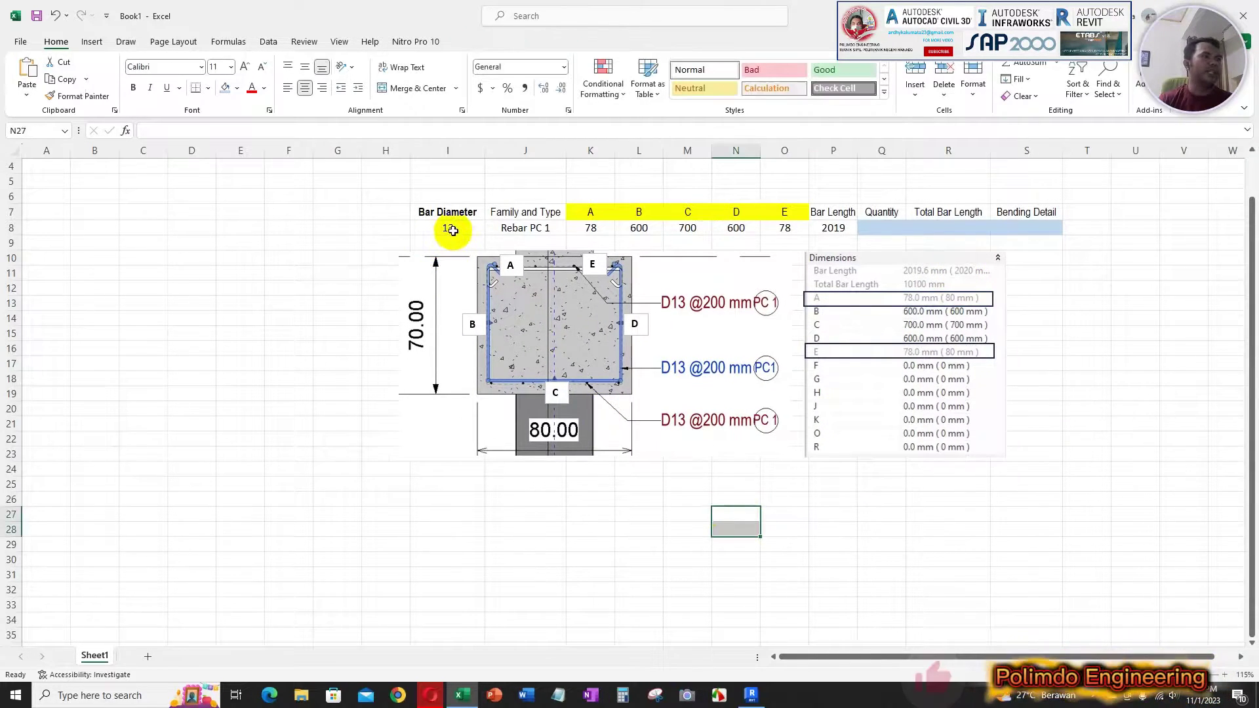
{"action": "left_click", "coordinate": [562, 525]}
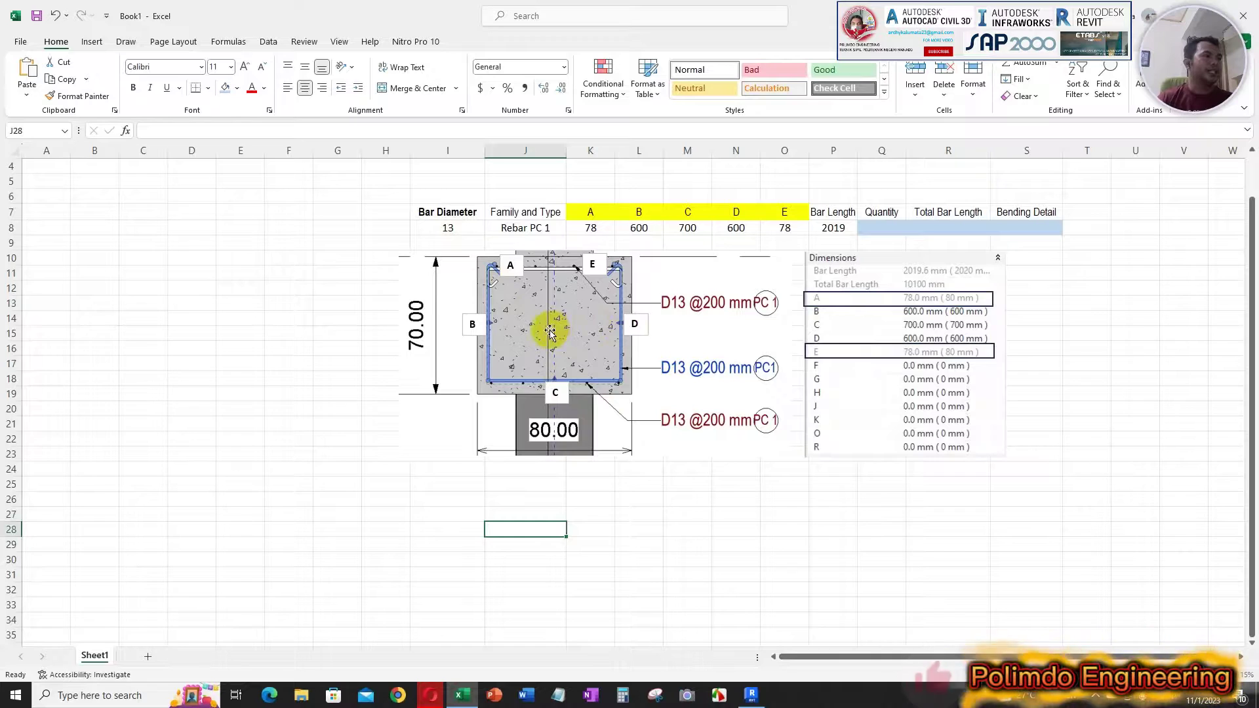
Switch to Revit, deselect the rebar in the Pembesian Pot. X section and start a new Schedule/Quantities schedule.
{"action": "left_click", "coordinate": [751, 694]}
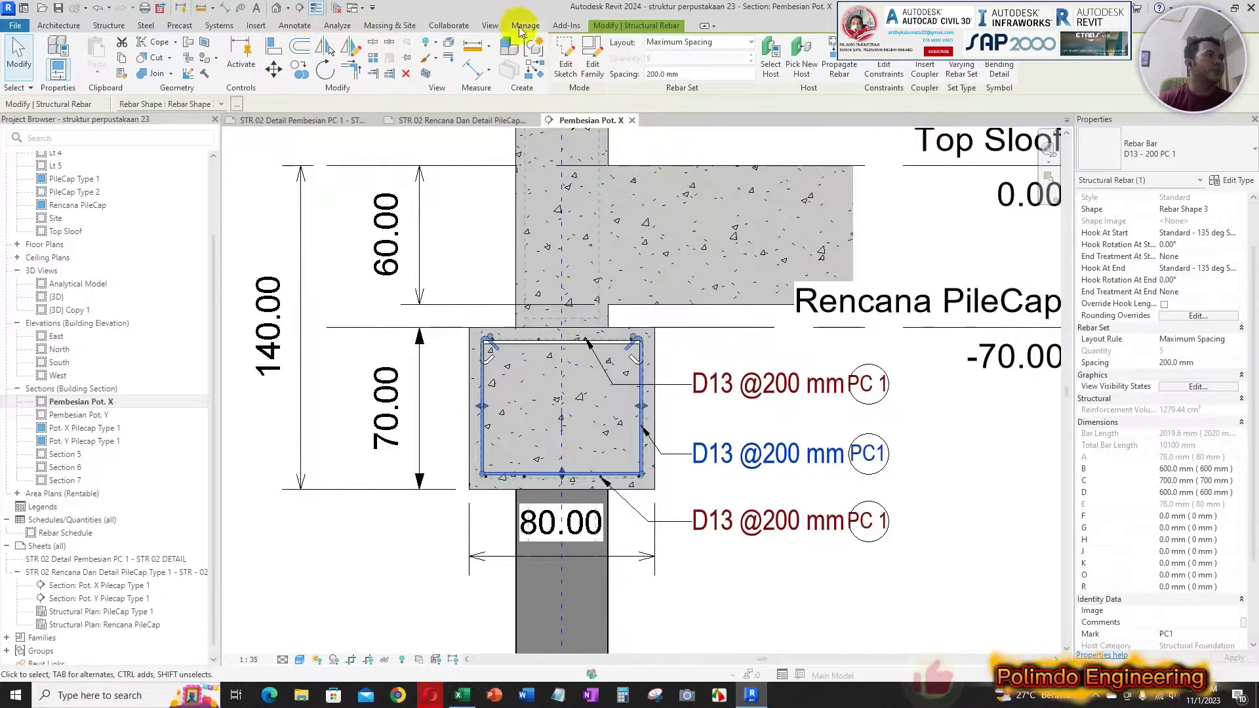
{"action": "left_click", "coordinate": [489, 26]}
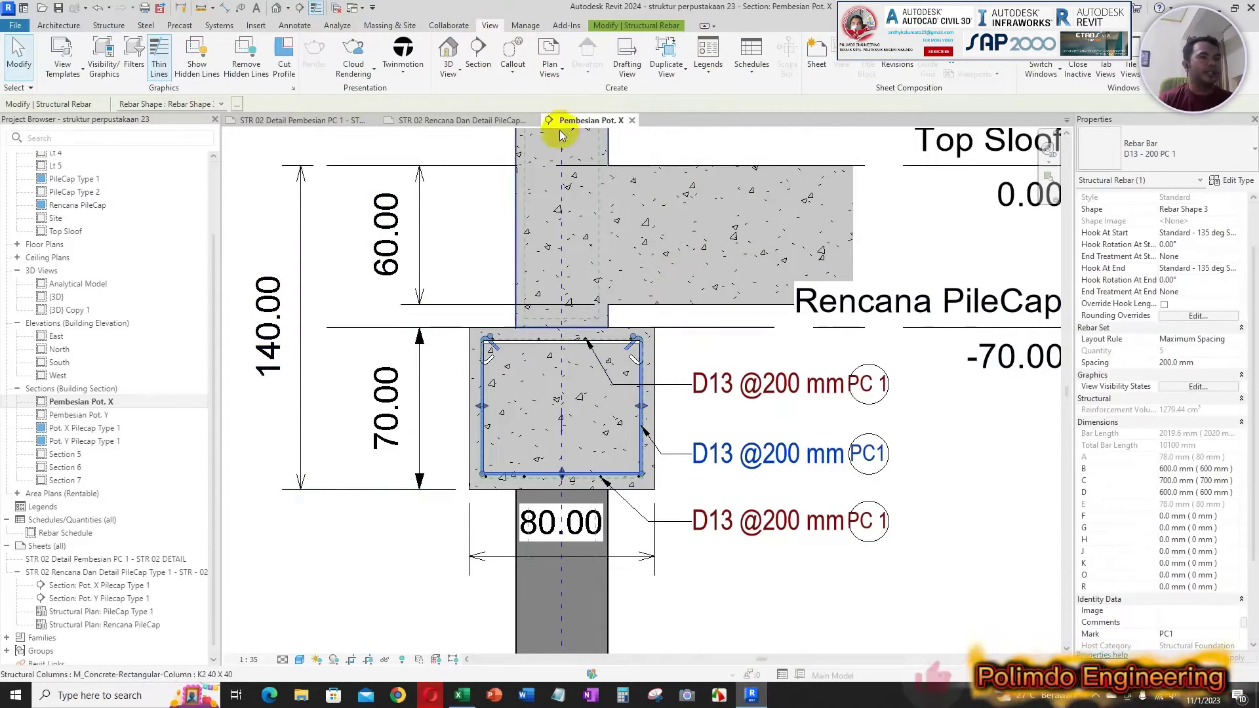
{"action": "left_click", "coordinate": [949, 492]}
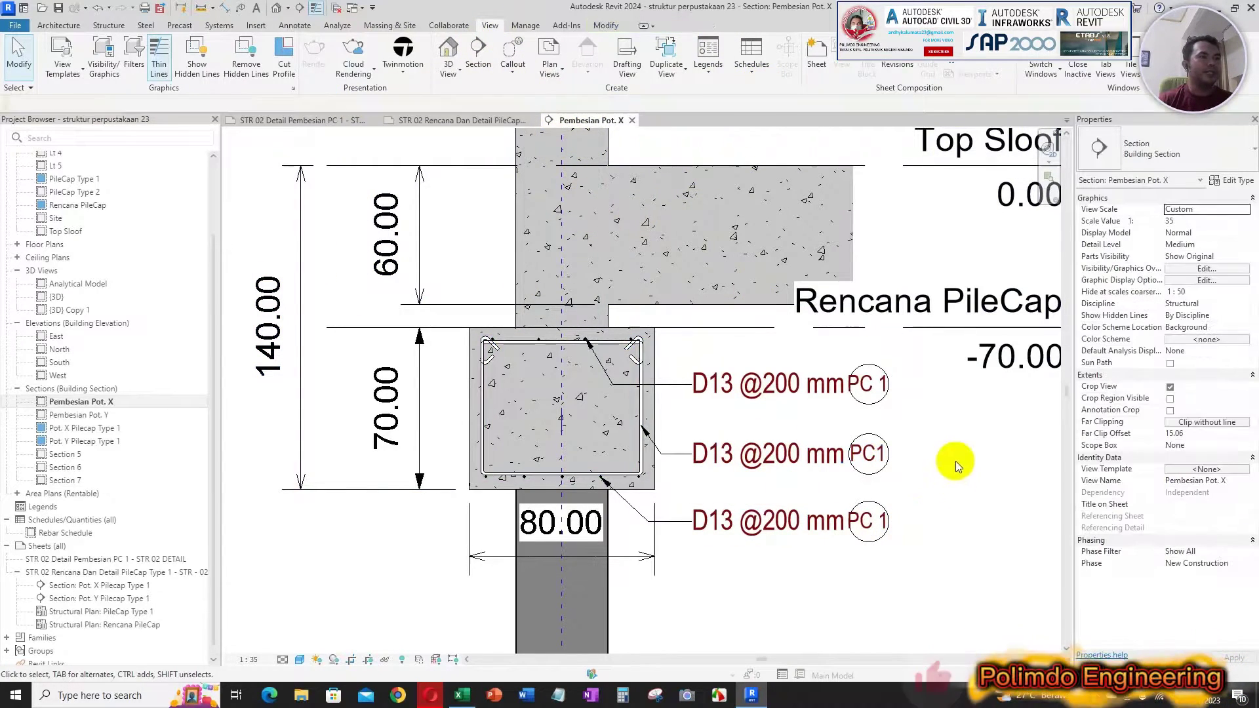
{"action": "left_click", "coordinate": [748, 77]}
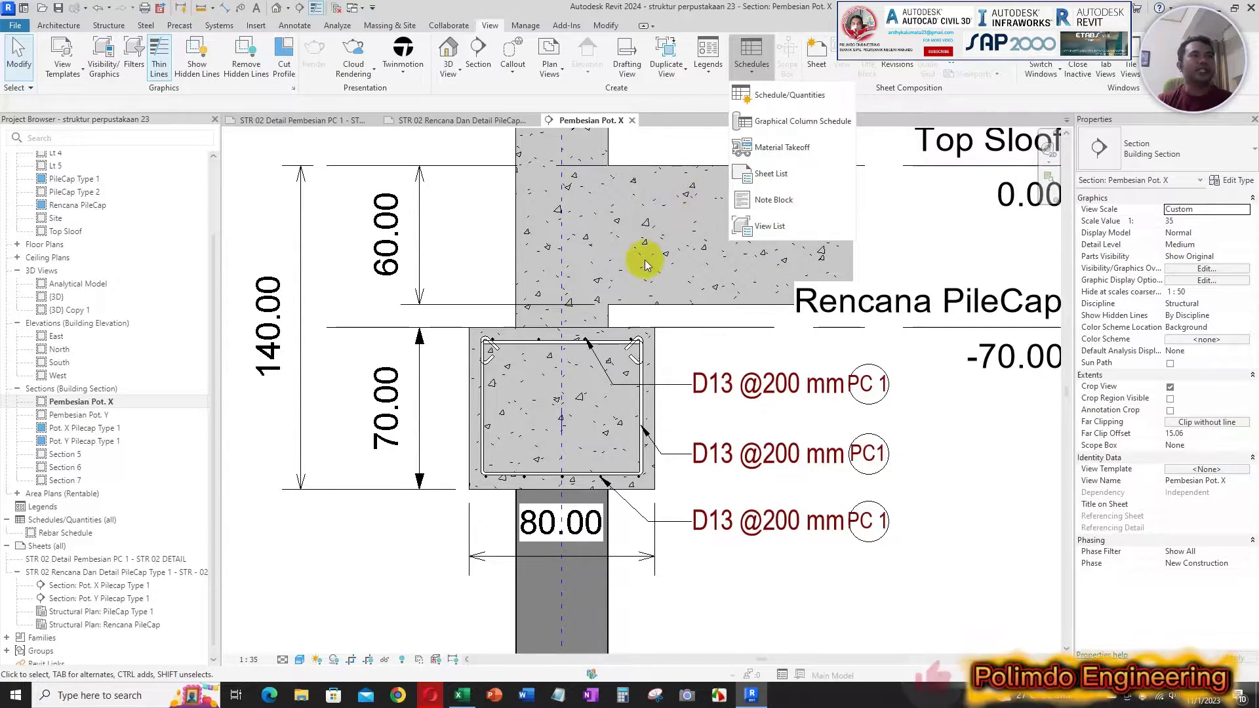
{"action": "left_click", "coordinate": [805, 98]}
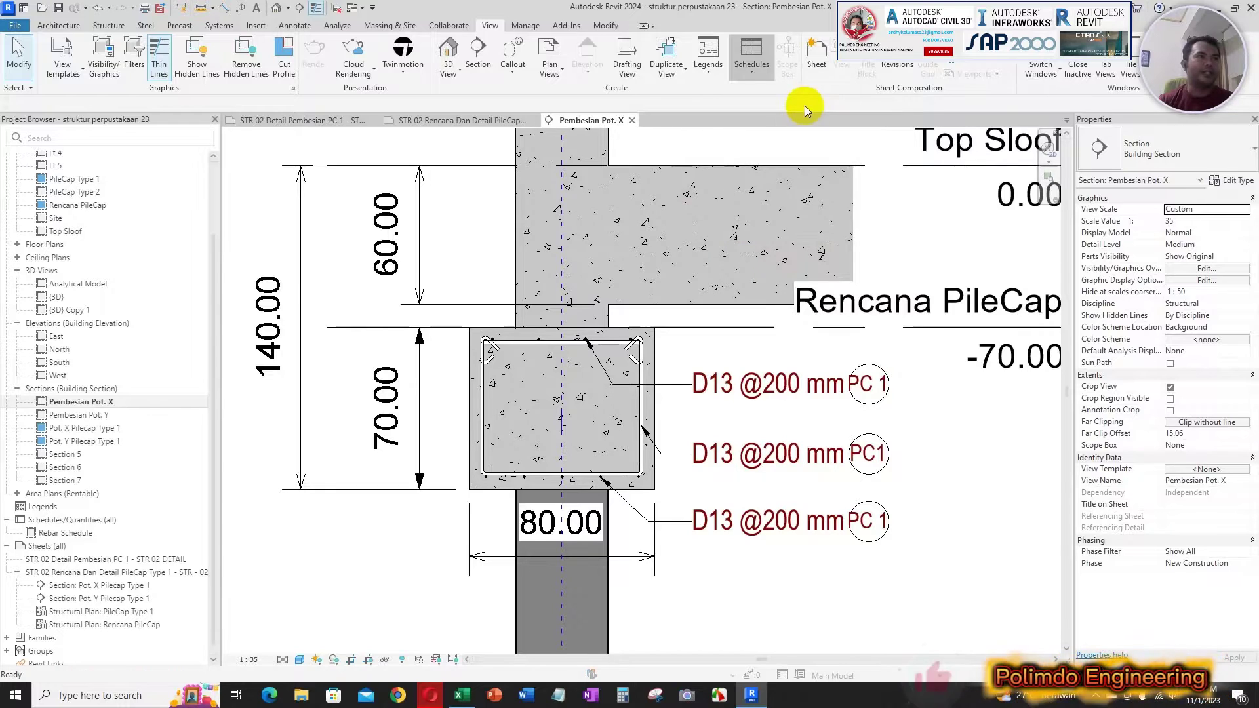
{"action": "mouse_move", "coordinate": [712, 153]}
{"action": "left_mouse_down"}
{"action": "mouse_move", "coordinate": [633, 80]}
{"action": "mouse_move", "coordinate": [497, 89]}
{"action": "left_mouse_up"}
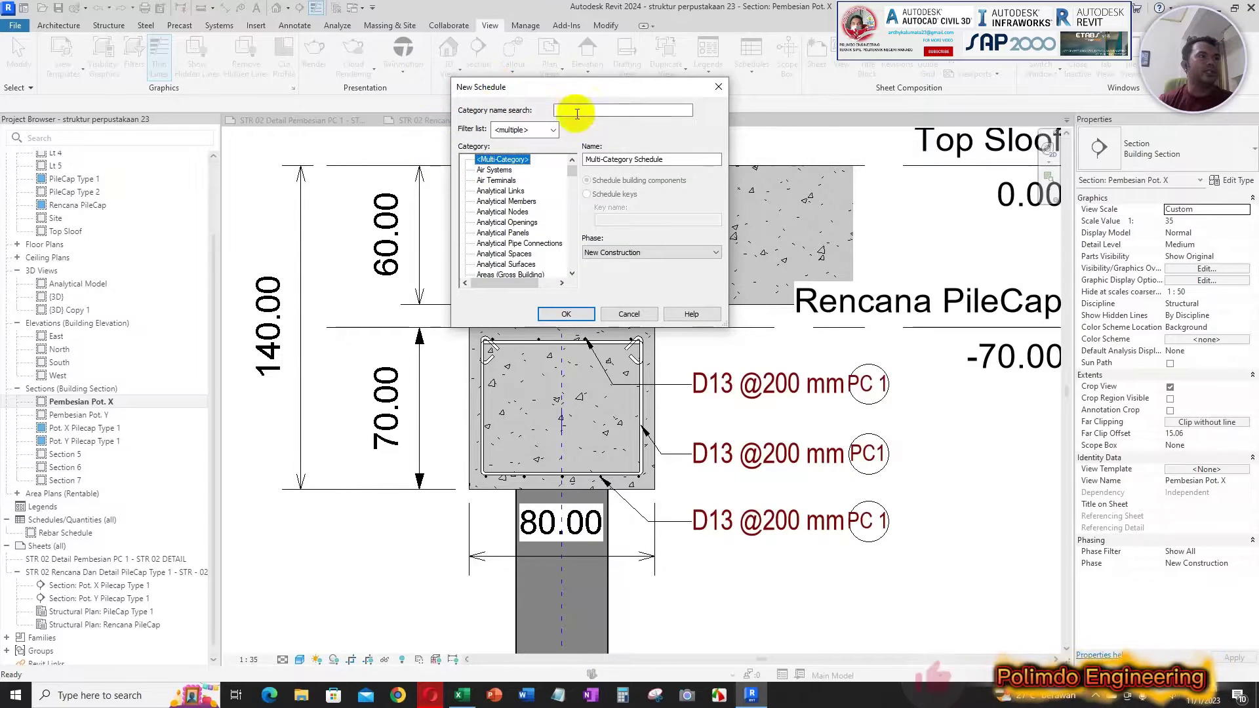
Create the new schedule for the Structural Rebar category with the name Rebar Schedule 2 and the New Construction phase.
{"action": "left_click", "coordinate": [496, 170]}
{"action": "left_click", "coordinate": [503, 181]}
{"action": "left_click", "coordinate": [502, 192]}
{"action": "left_click", "coordinate": [493, 202]}
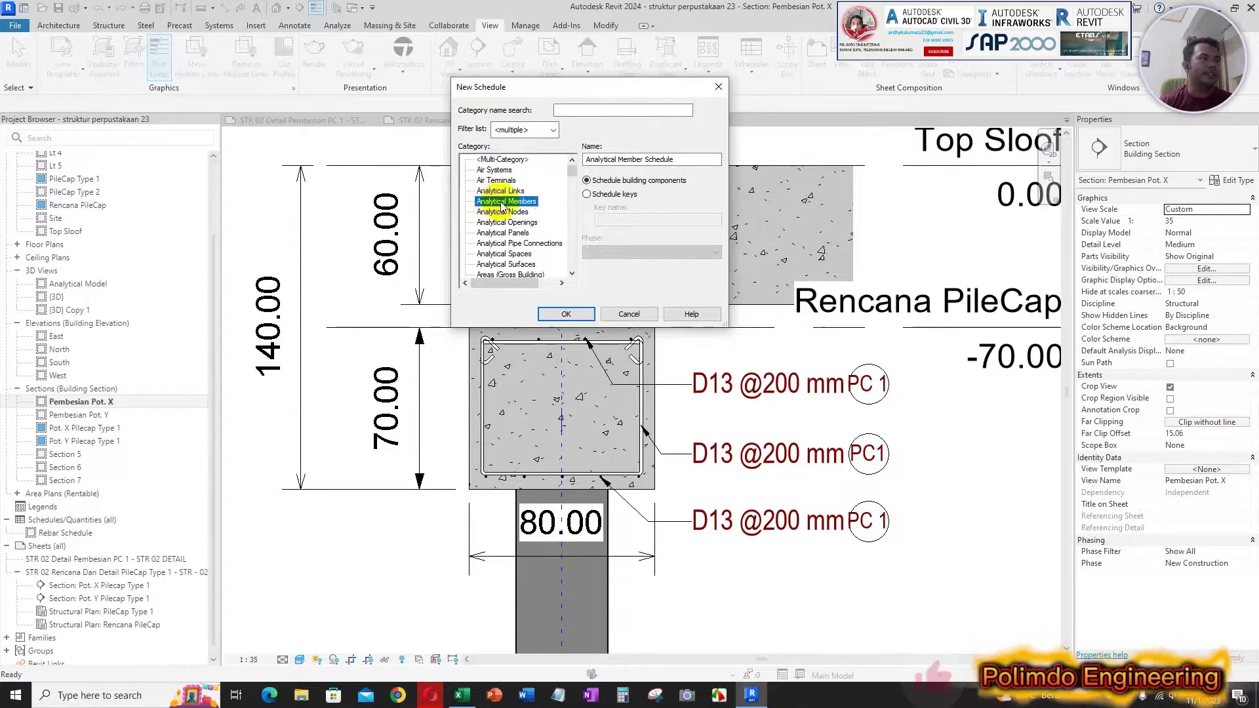
{"action": "left_click_drag", "start_coordinate": [569, 170], "coordinate": [567, 220]}
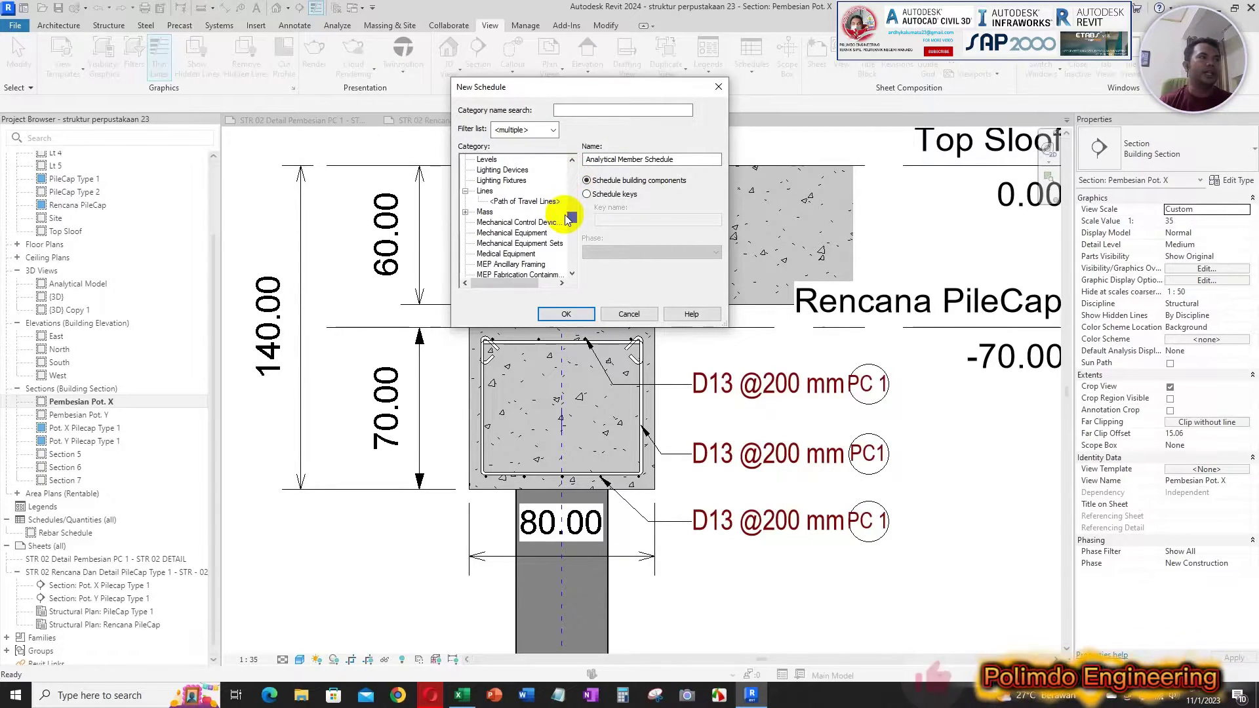
{"action": "left_click", "coordinate": [465, 191]}
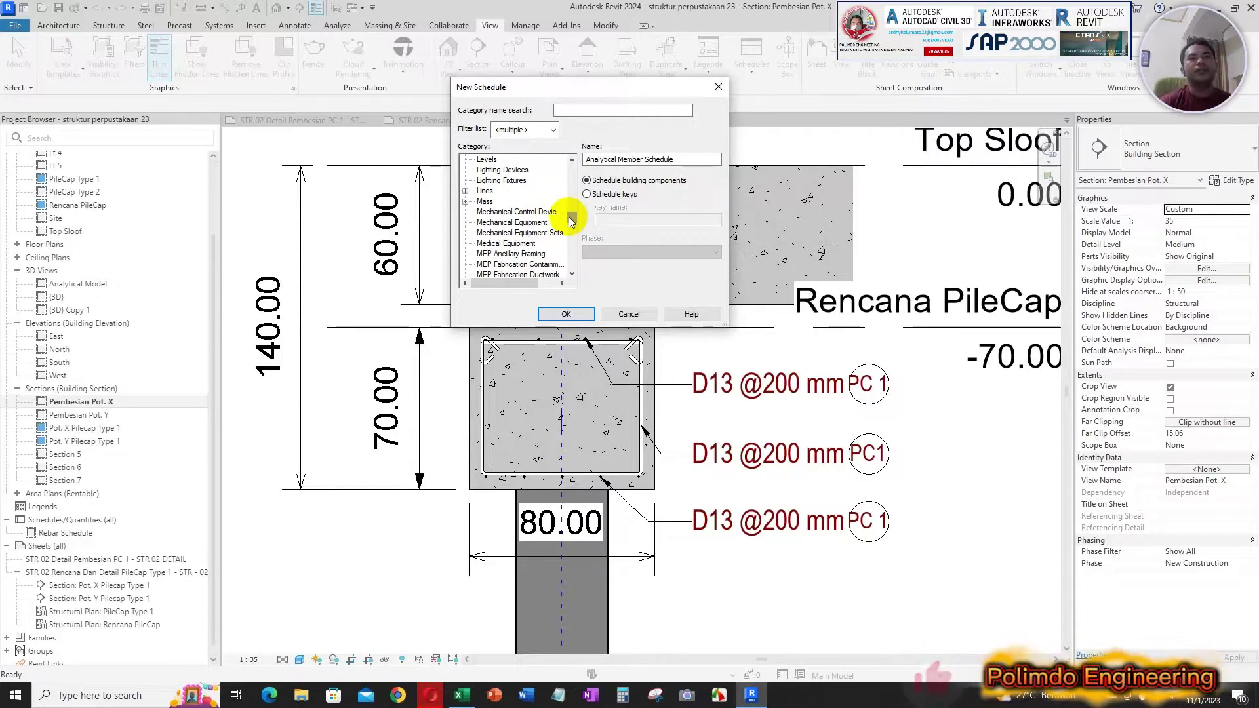
{"action": "left_click_drag", "start_coordinate": [571, 220], "coordinate": [571, 250]}
{"action": "scroll", "coordinate": [553, 253], "scroll_direction": "down", "scroll_amount": 4}
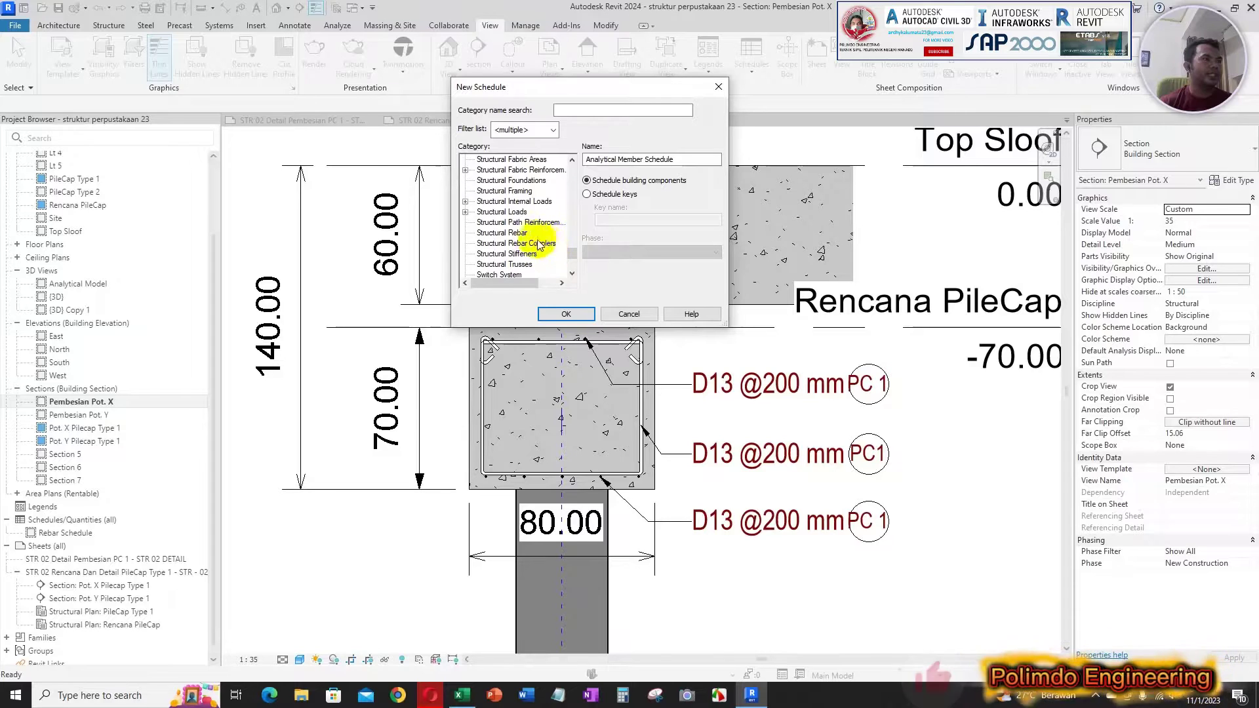
{"action": "left_click", "coordinate": [517, 234]}
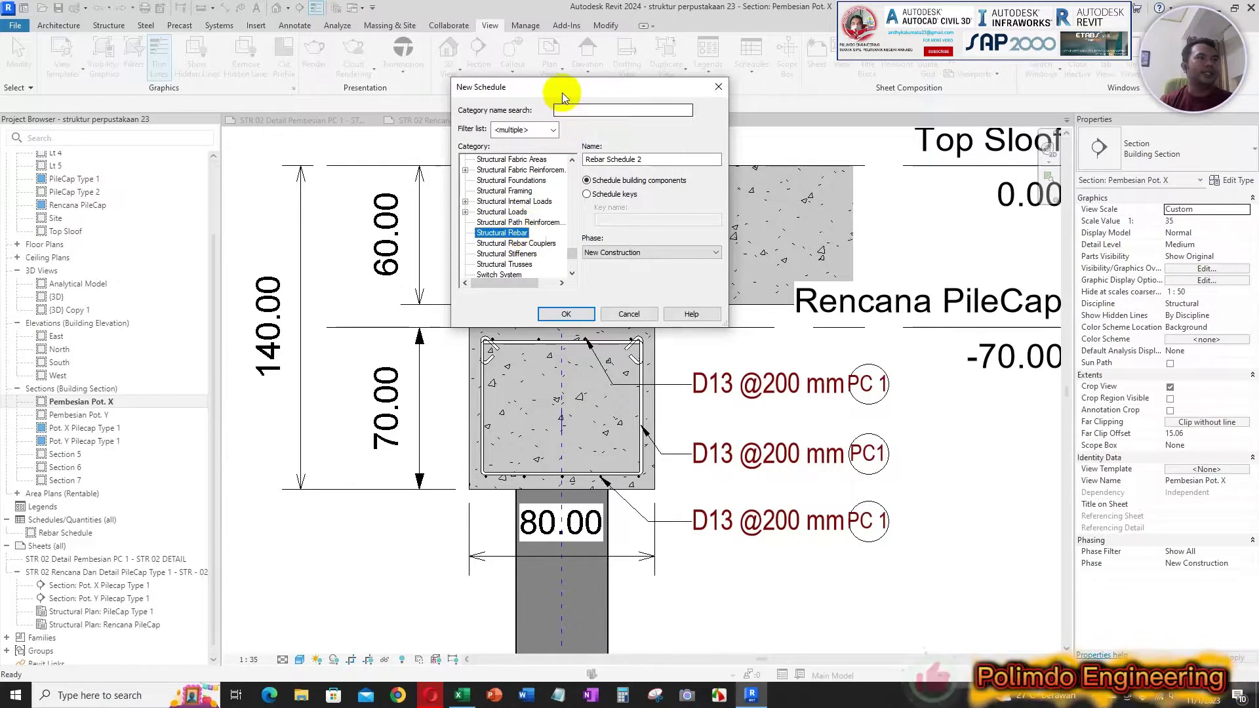
{"action": "left_click_drag", "start_coordinate": [562, 92], "coordinate": [540, 39]}
{"action": "left_click", "coordinate": [556, 262]}
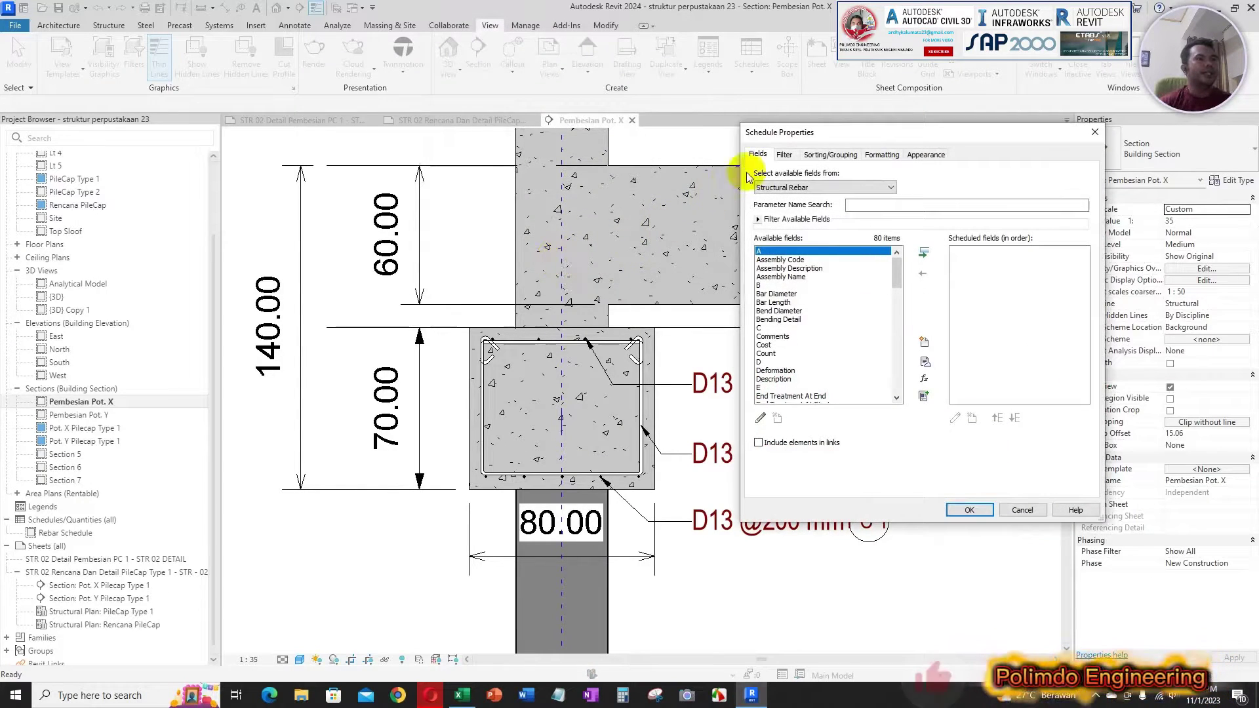
Check the first heading of the Excel rebar table and add the Bar Diameter field to the schedule.
{"action": "left_click_drag", "start_coordinate": [797, 132], "coordinate": [352, 57]}
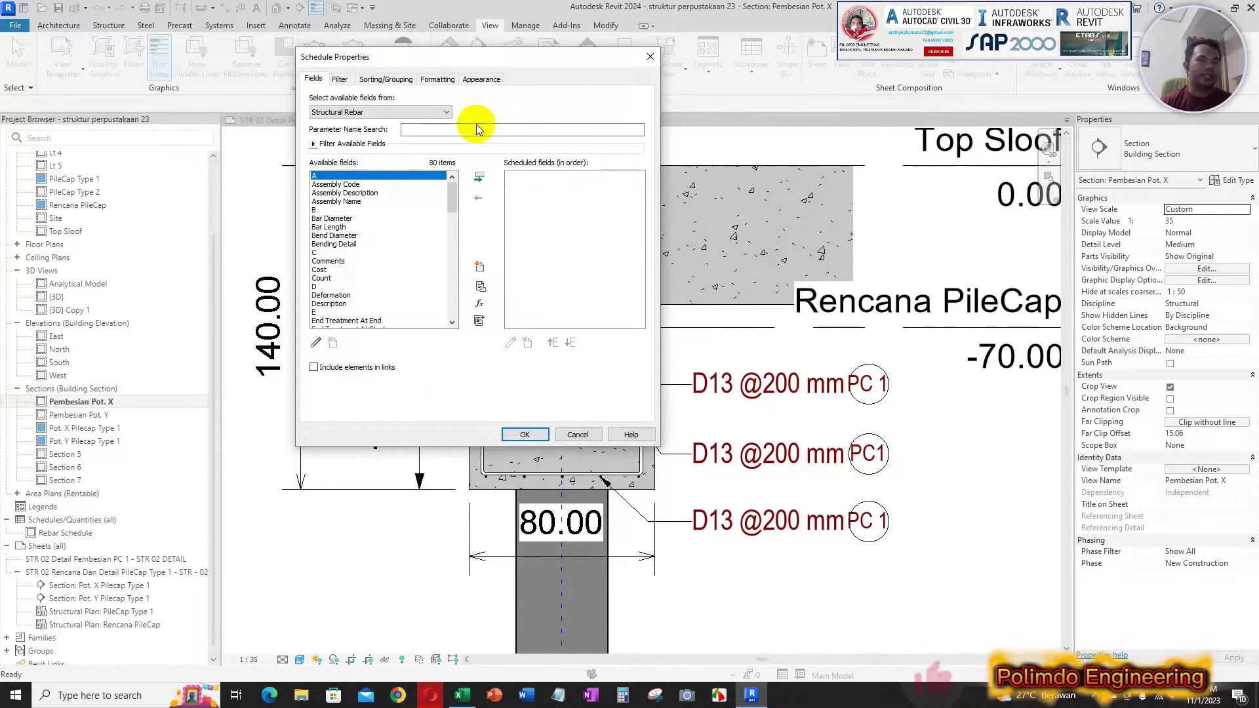
{"action": "left_click", "coordinate": [335, 211]}
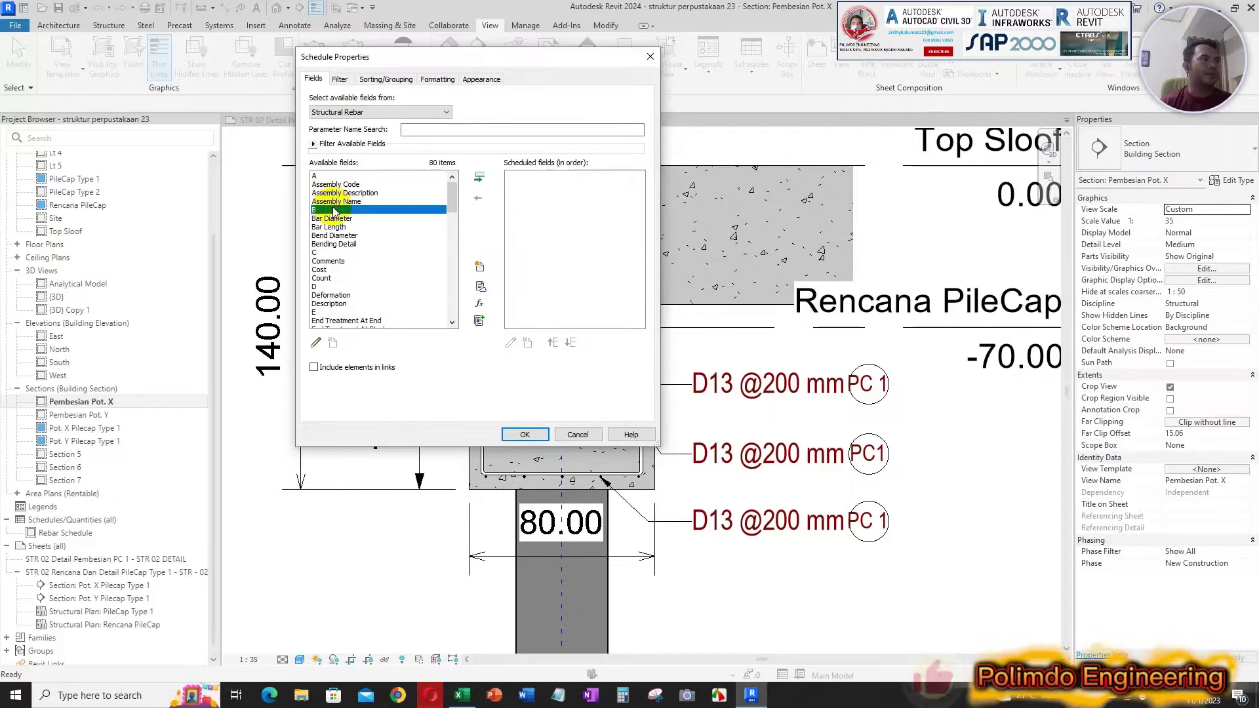
{"action": "left_click", "coordinate": [326, 184]}
{"action": "left_click", "coordinate": [338, 193]}
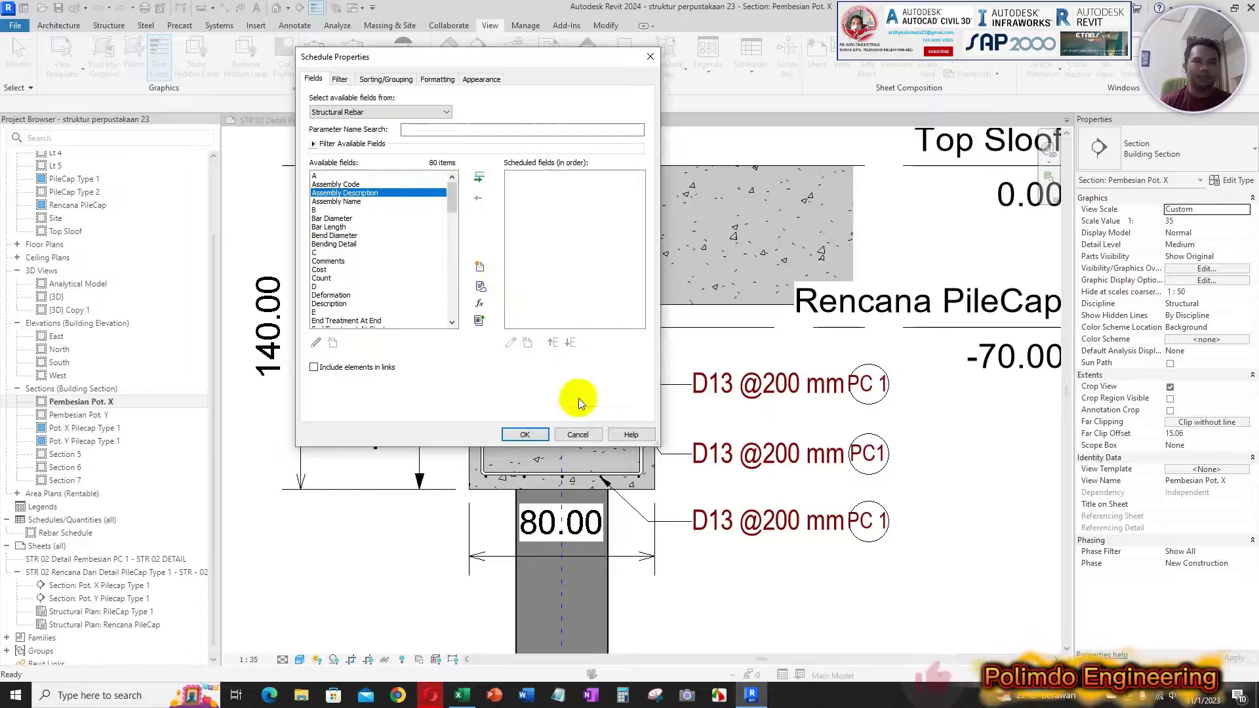
{"action": "left_click", "coordinate": [477, 705]}
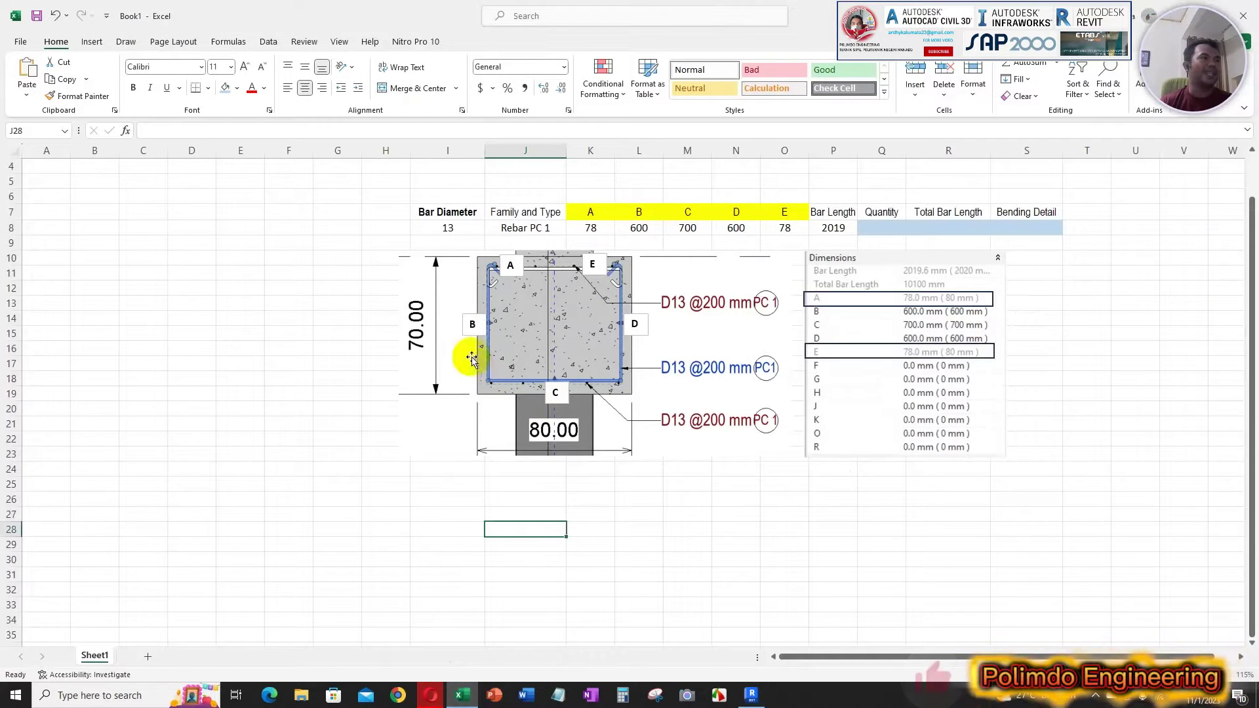
{"action": "left_click", "coordinate": [446, 214]}
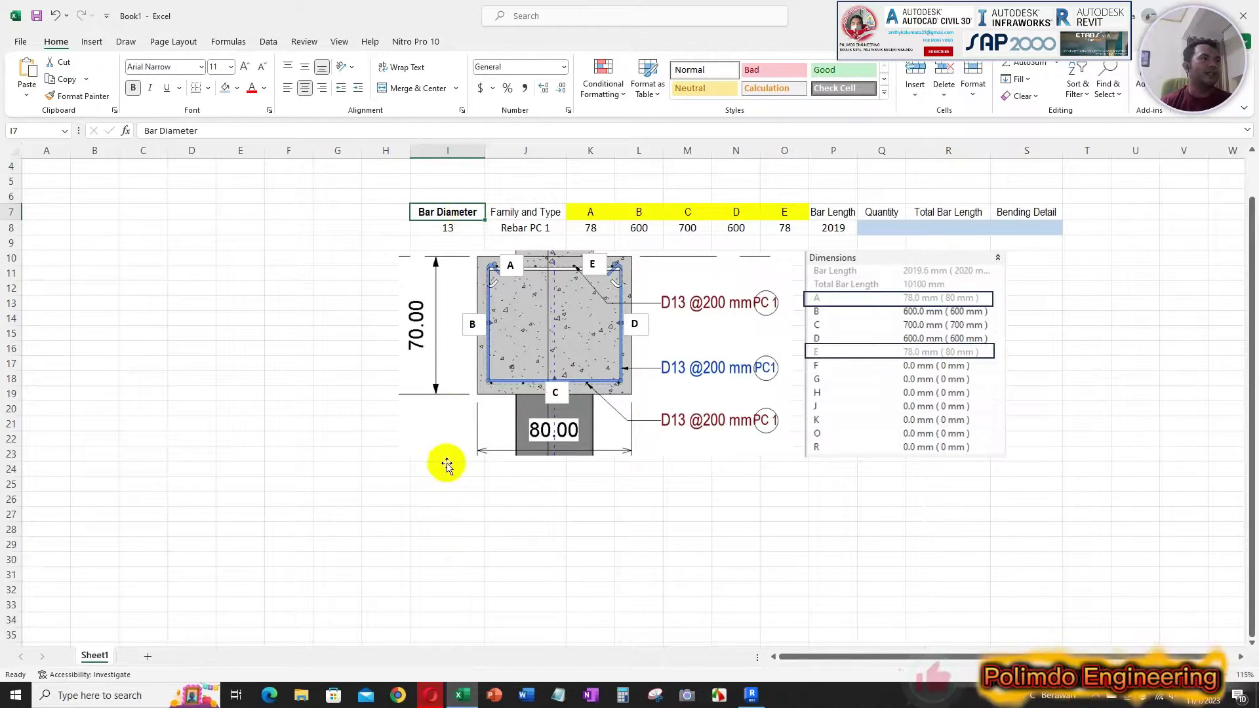
{"action": "left_click", "coordinate": [750, 697]}
{"action": "left_click", "coordinate": [364, 219]}
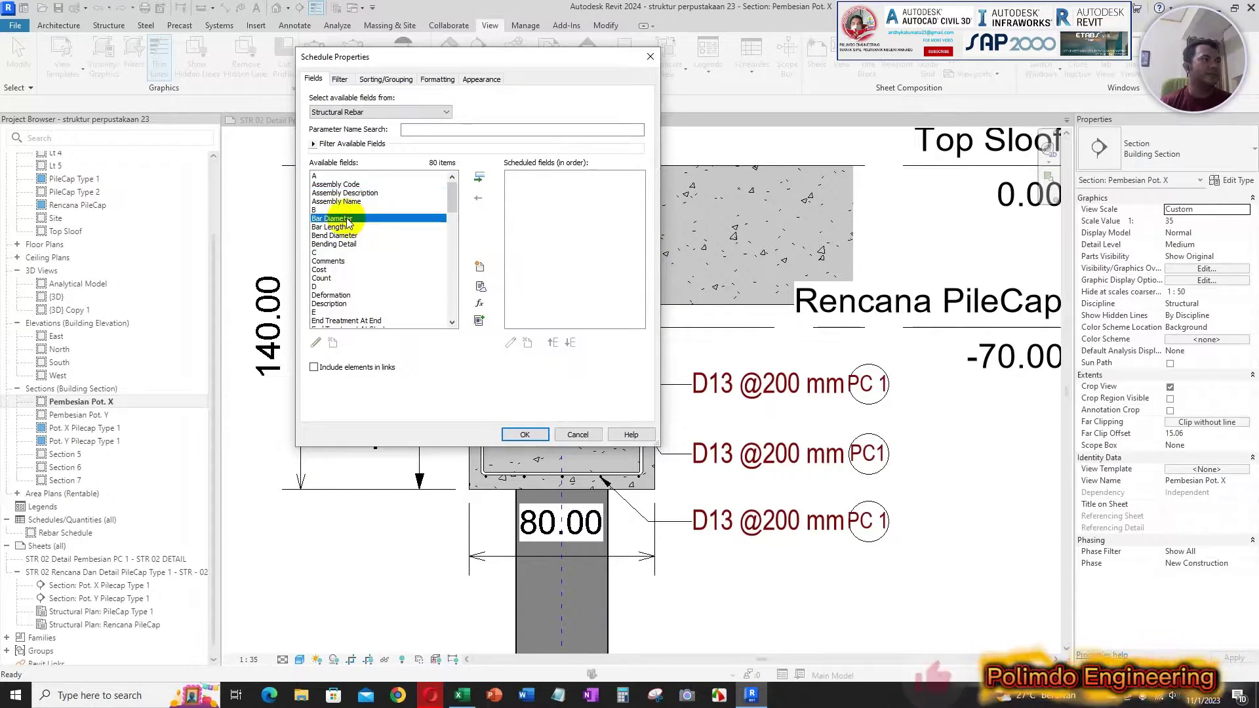
{"action": "left_click", "coordinate": [480, 177]}
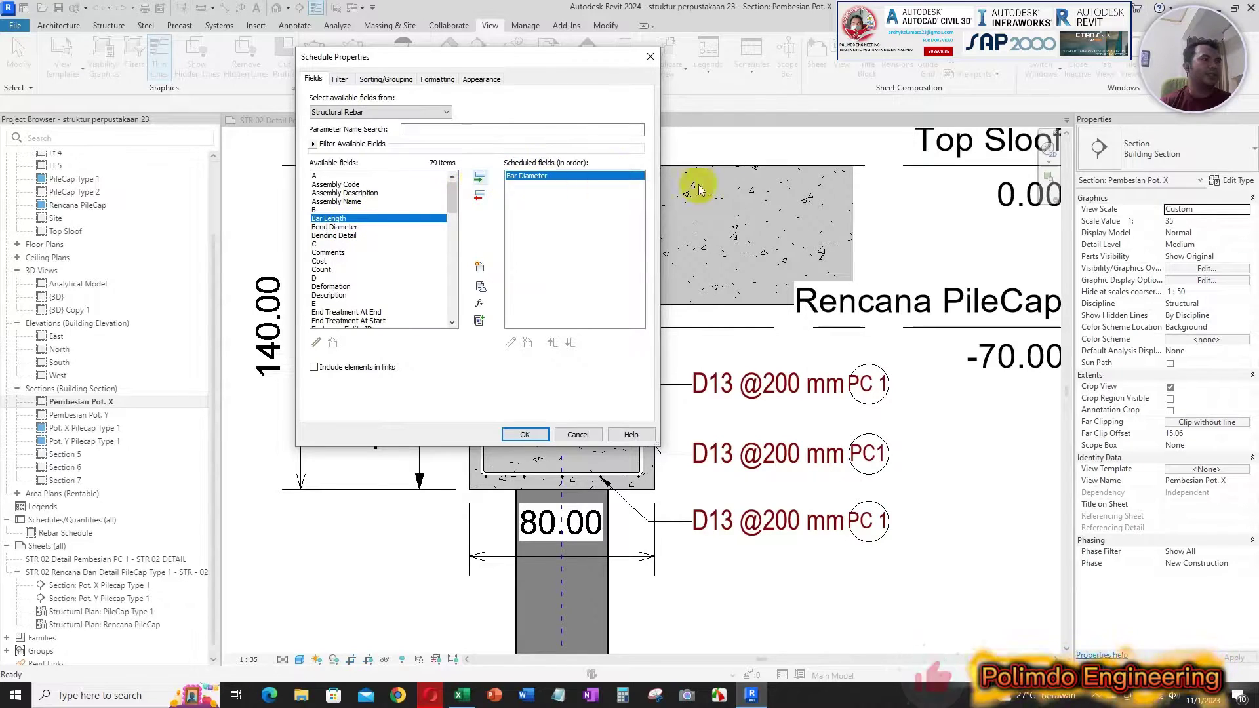
Check the second heading of the Excel table and add the Family and Type field after Bar Diameter.
{"action": "left_click", "coordinate": [461, 695]}
{"action": "left_click", "coordinate": [750, 695]}
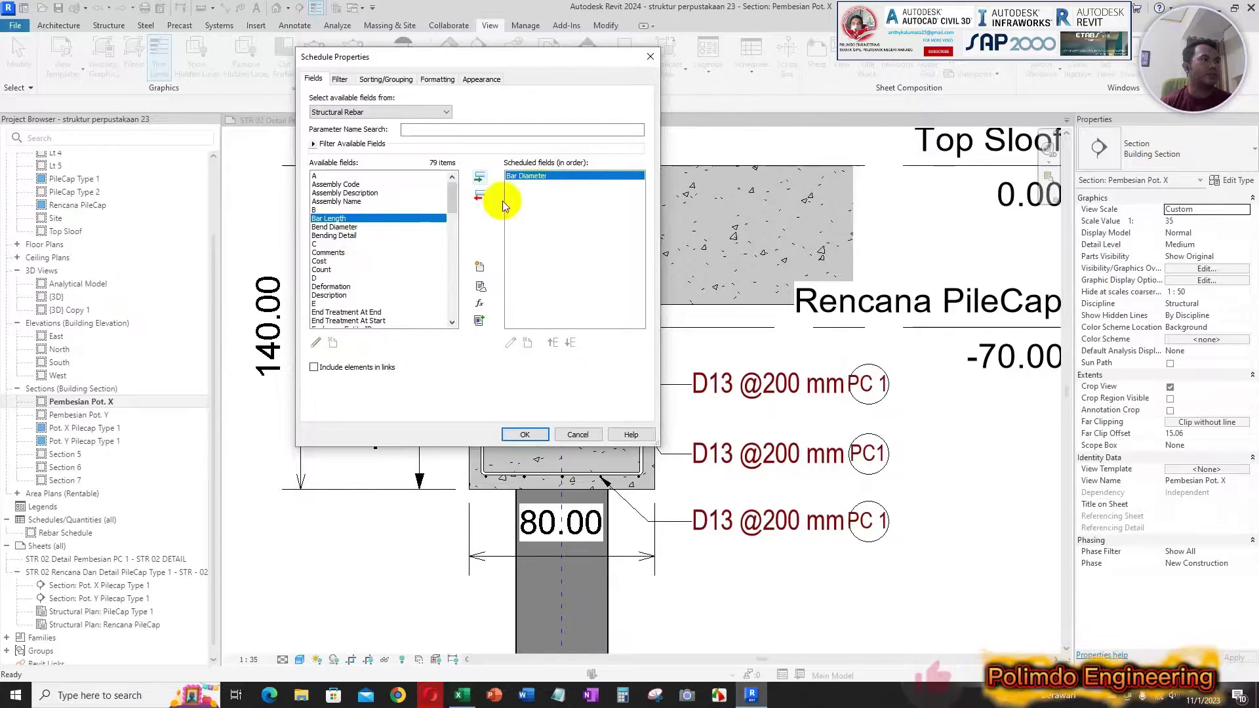
{"action": "left_click", "coordinate": [331, 253]}
{"action": "scroll", "coordinate": [334, 282], "scroll_direction": "down", "scroll_amount": 4}
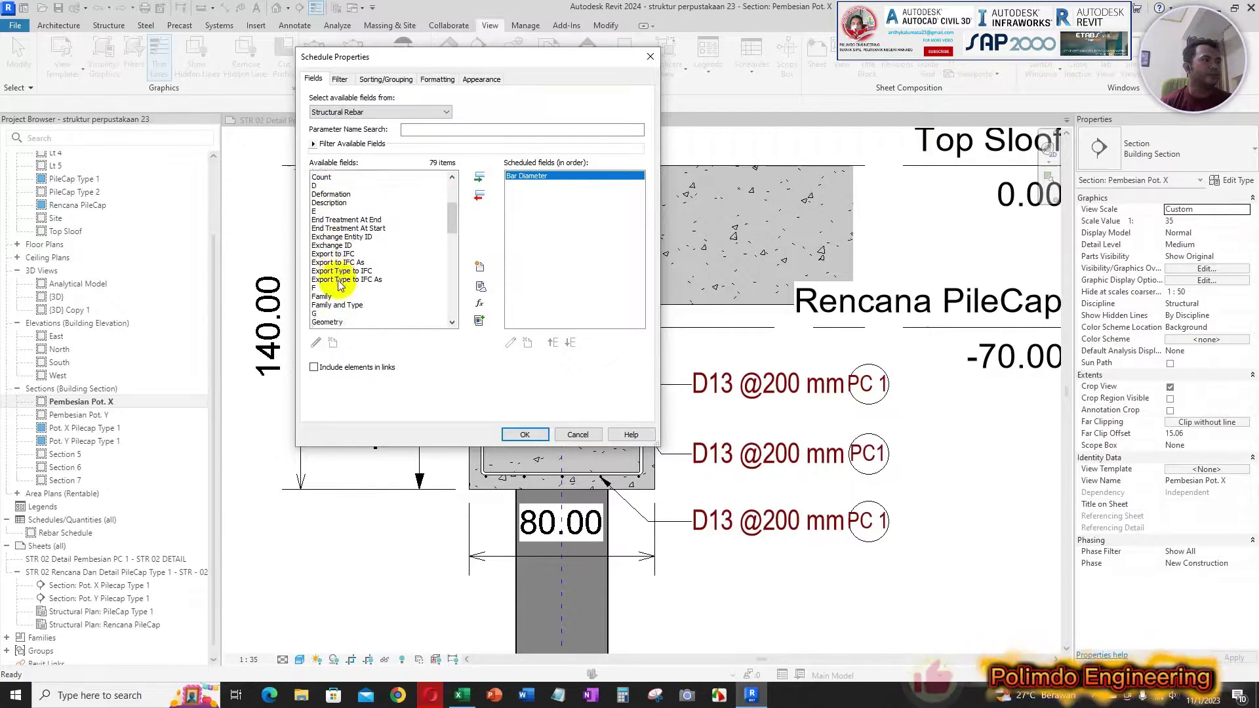
{"action": "left_click", "coordinate": [337, 295]}
{"action": "left_click", "coordinate": [479, 178]}
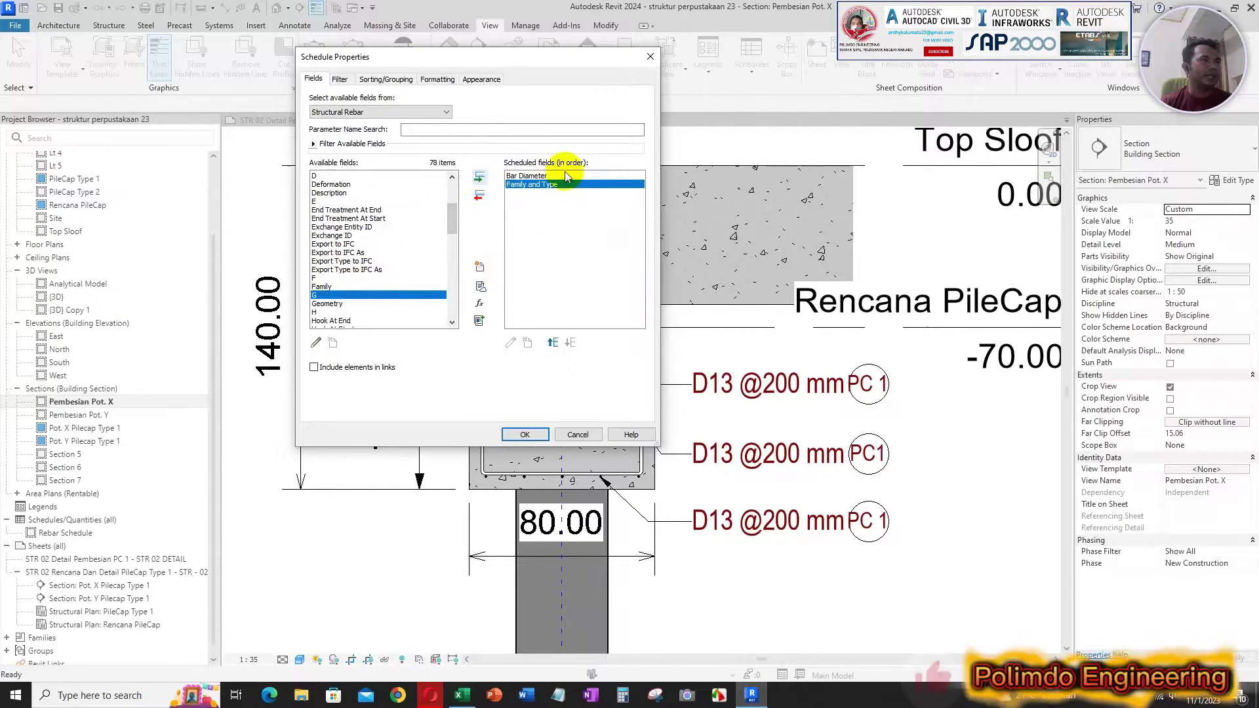
Check the yellow dimension headings in Excel and add the A and B fields to the schedule.
{"action": "left_click", "coordinate": [463, 695]}
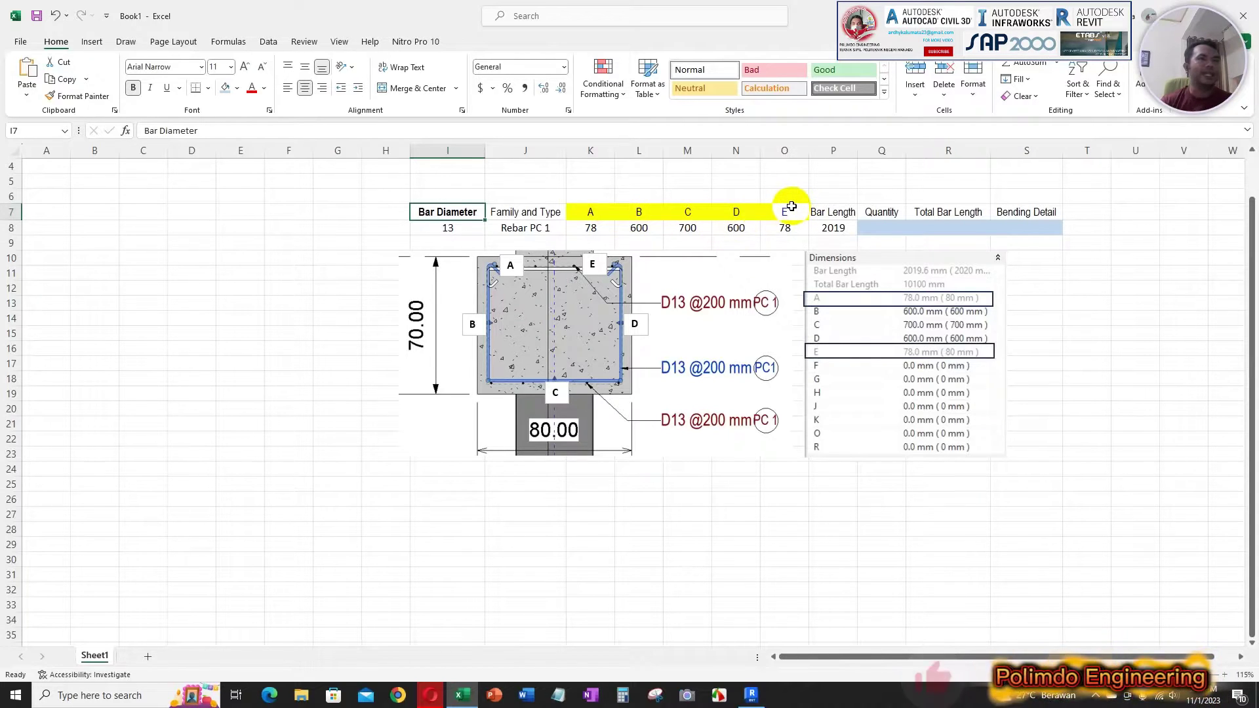
{"action": "left_click", "coordinate": [751, 695]}
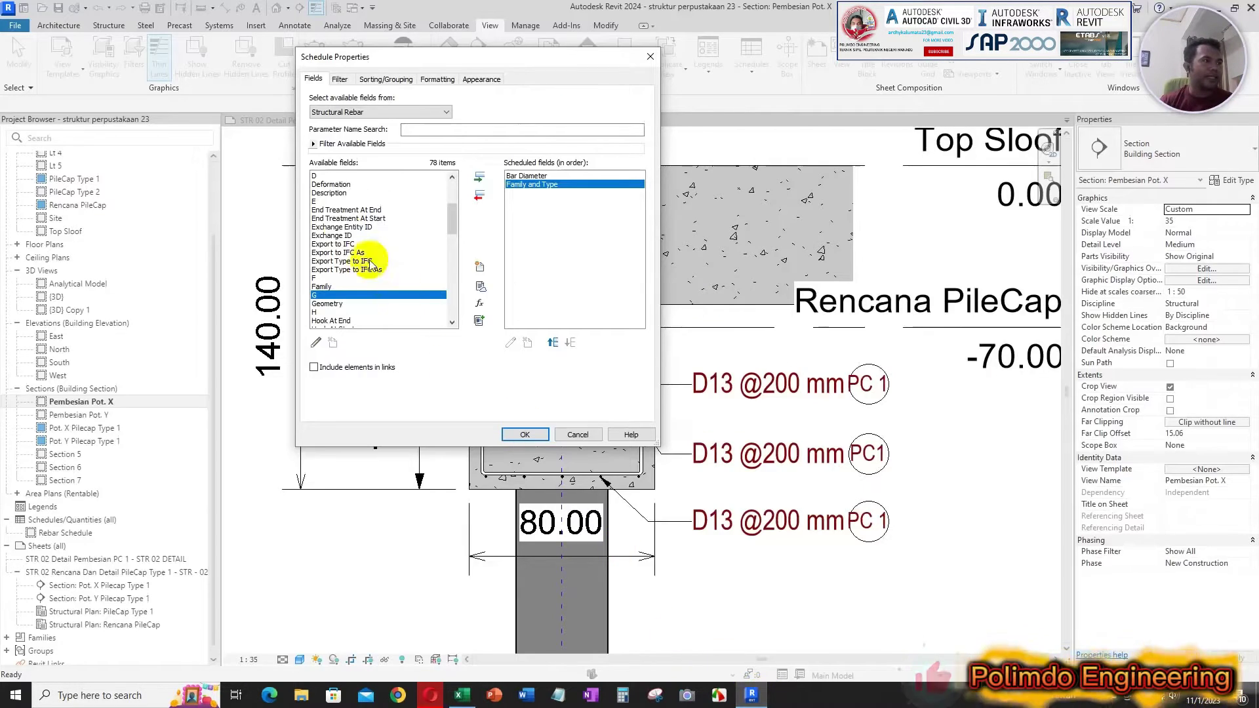
{"action": "scroll", "coordinate": [335, 225], "scroll_direction": "up", "scroll_amount": 3}
{"action": "scroll", "coordinate": [331, 217], "scroll_direction": "up", "scroll_amount": 1}
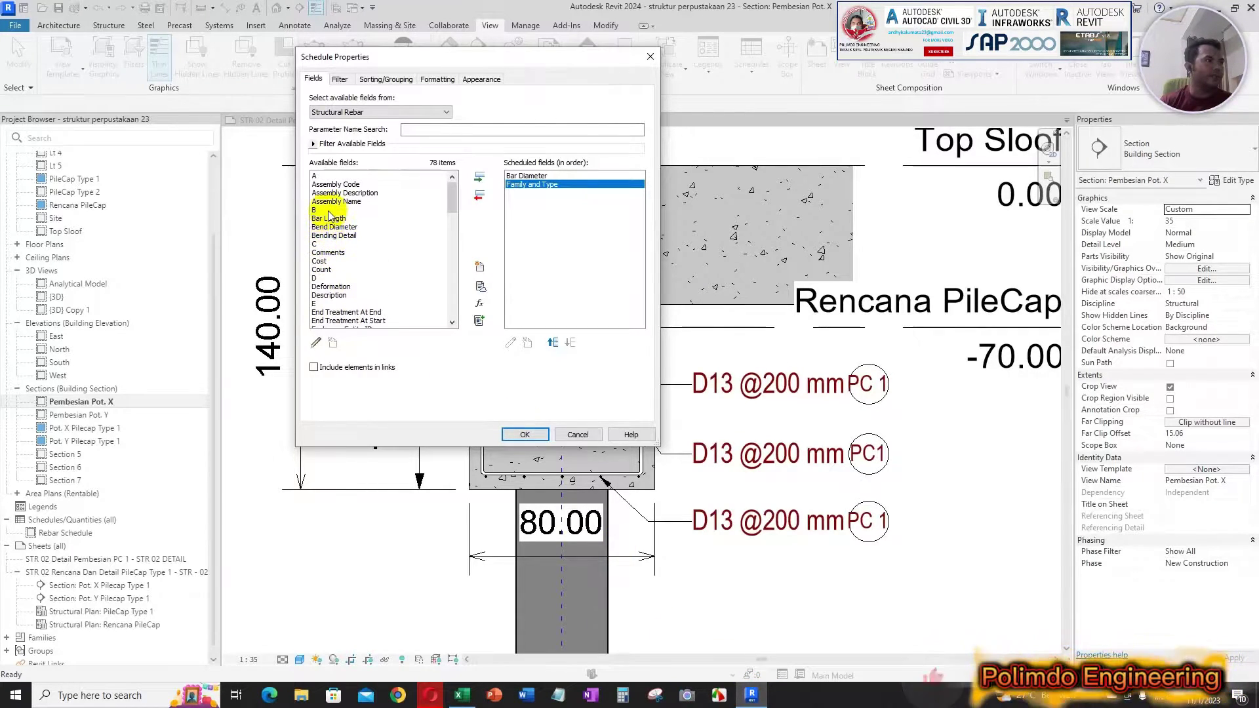
{"action": "left_click", "coordinate": [314, 176]}
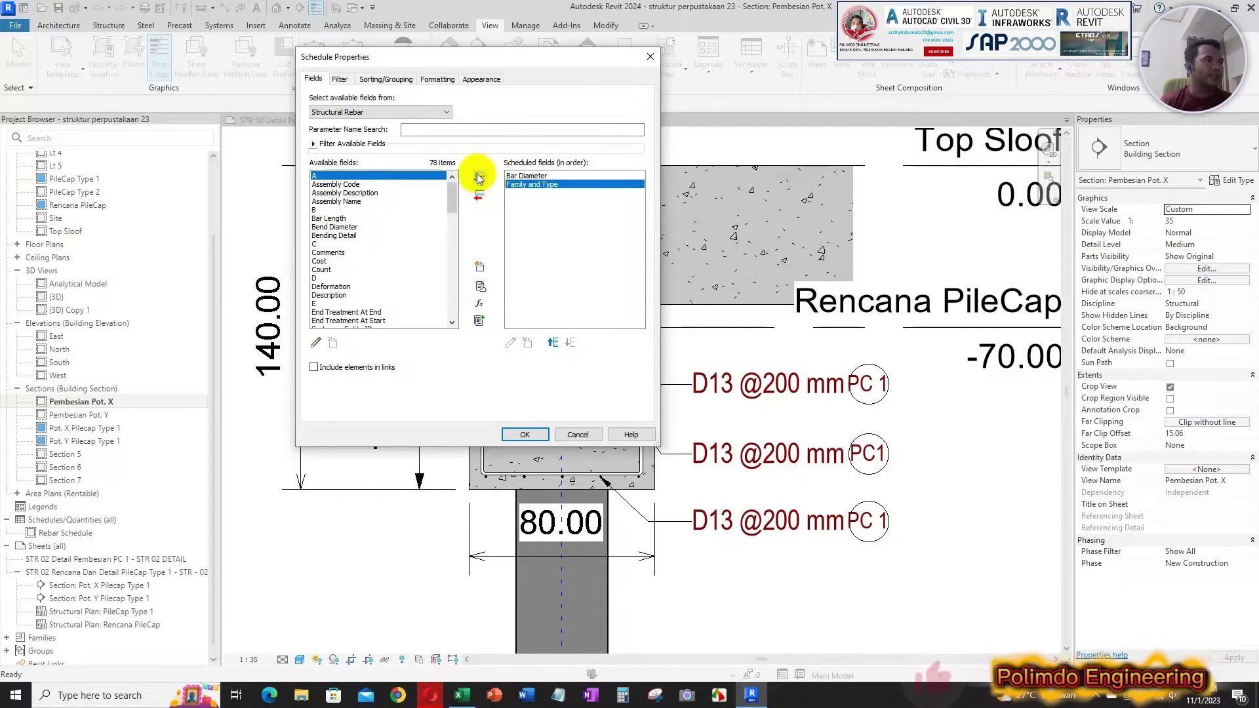
{"action": "left_click", "coordinate": [479, 177]}
{"action": "left_click", "coordinate": [322, 201]}
{"action": "left_click", "coordinate": [479, 177]}
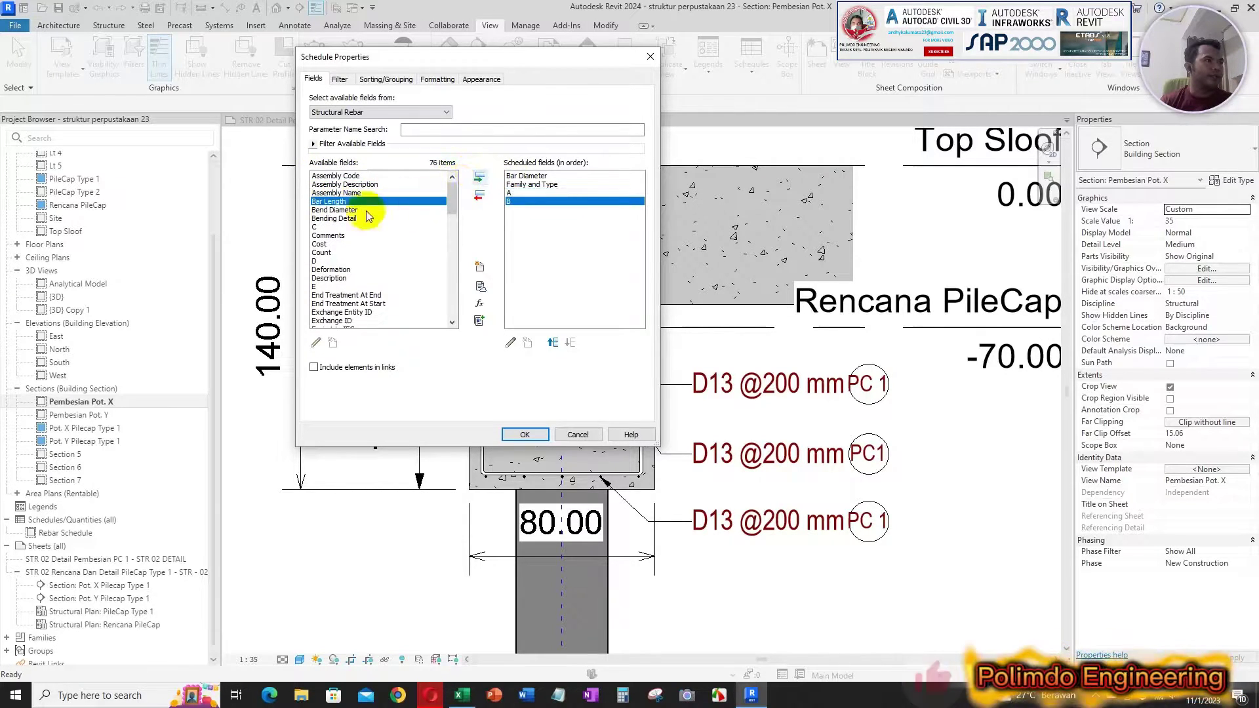
Add the remaining bar dimension fields C, D and E to the schedule in that order.
{"action": "left_click", "coordinate": [320, 227]}
{"action": "left_click", "coordinate": [479, 177]}
{"action": "left_click", "coordinate": [315, 253]}
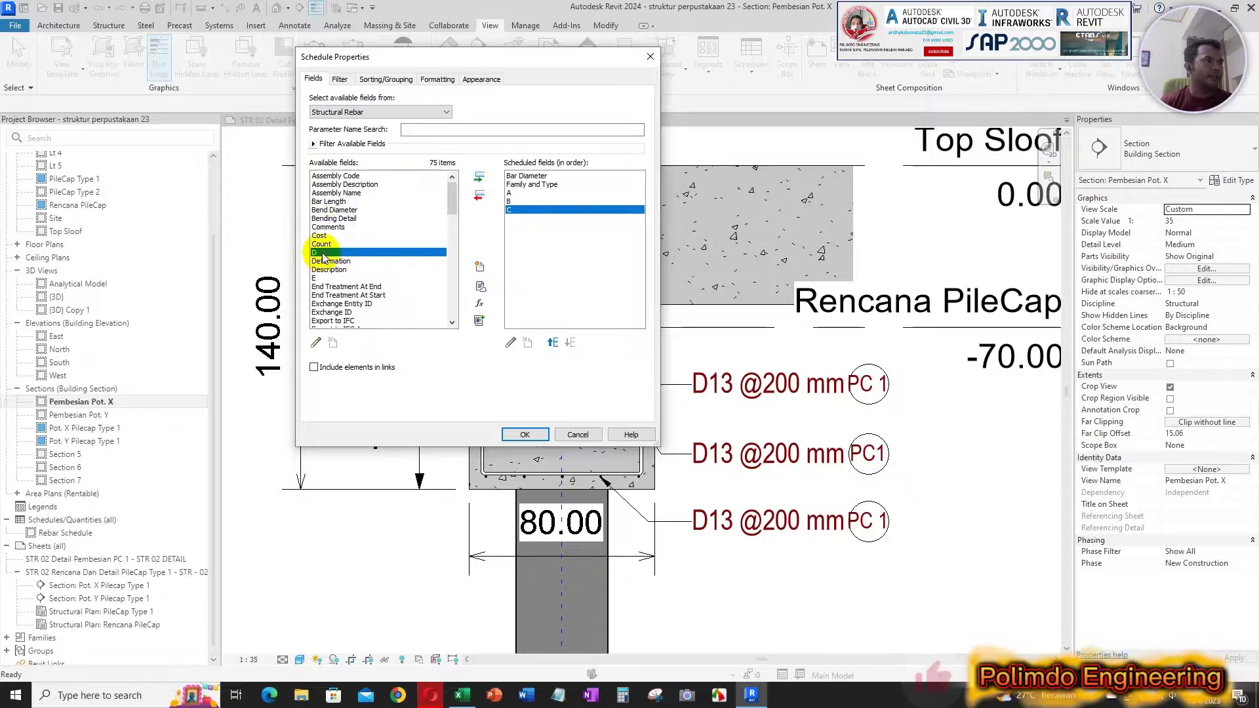
{"action": "left_click", "coordinate": [480, 177]}
{"action": "left_click", "coordinate": [318, 253]}
{"action": "left_click", "coordinate": [480, 177]}
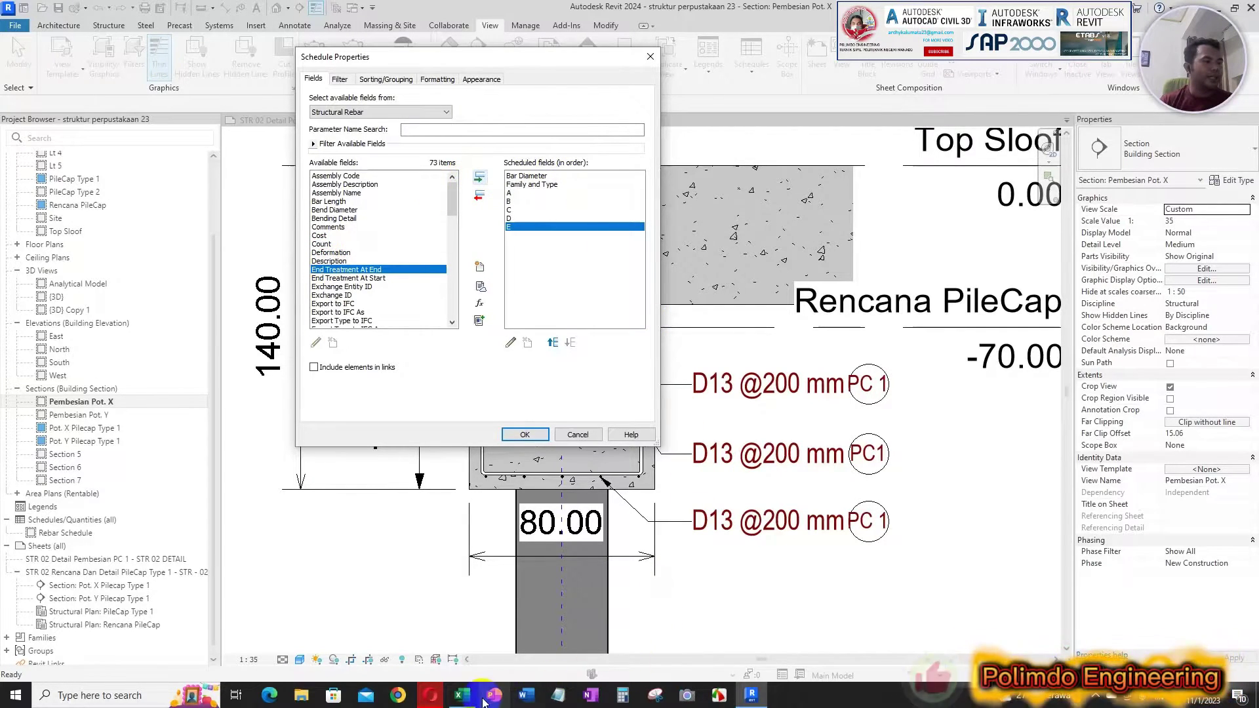
Check the heading after E in the Excel table and add the Bar Length field to the schedule.
{"action": "left_click", "coordinate": [463, 695]}
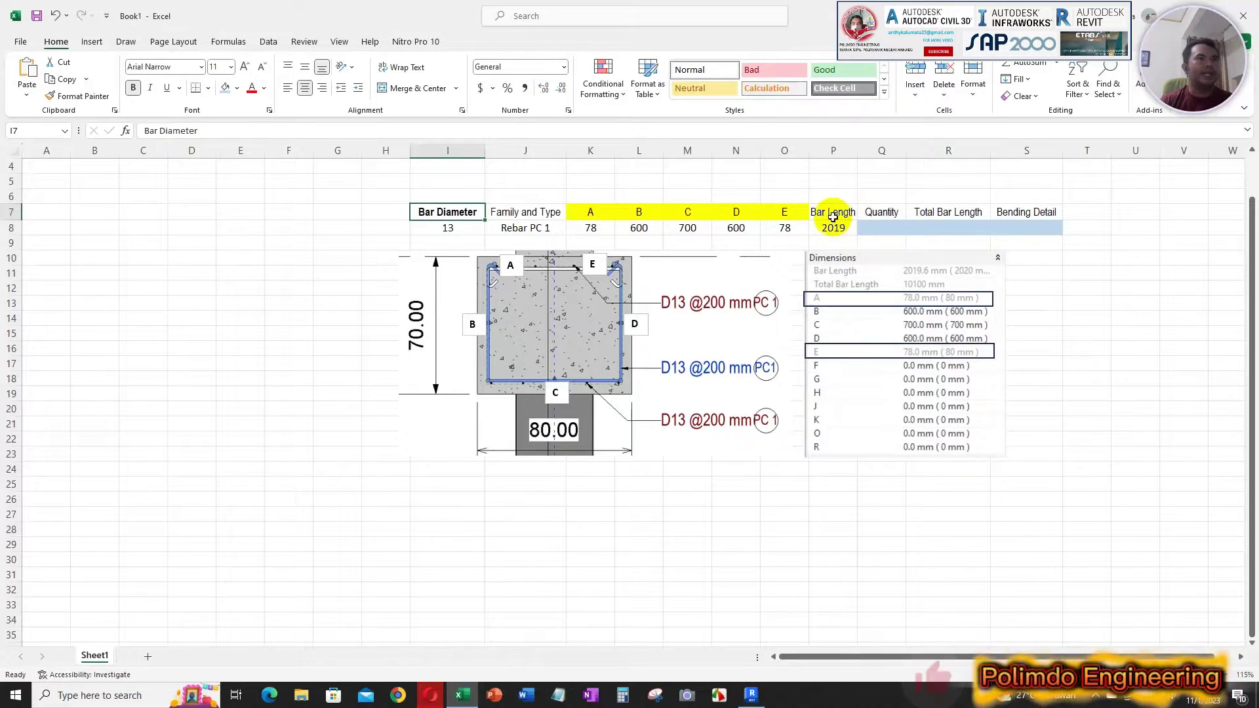
{"action": "left_click", "coordinate": [751, 695]}
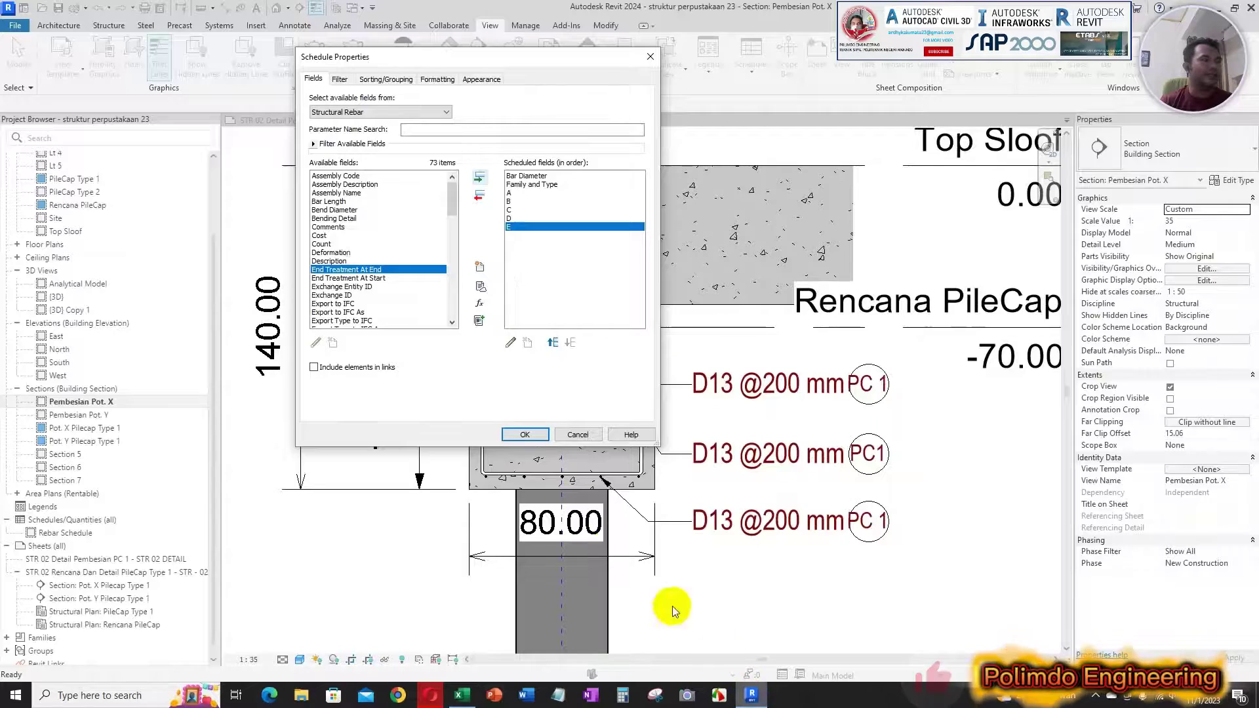
{"action": "left_click", "coordinate": [330, 202]}
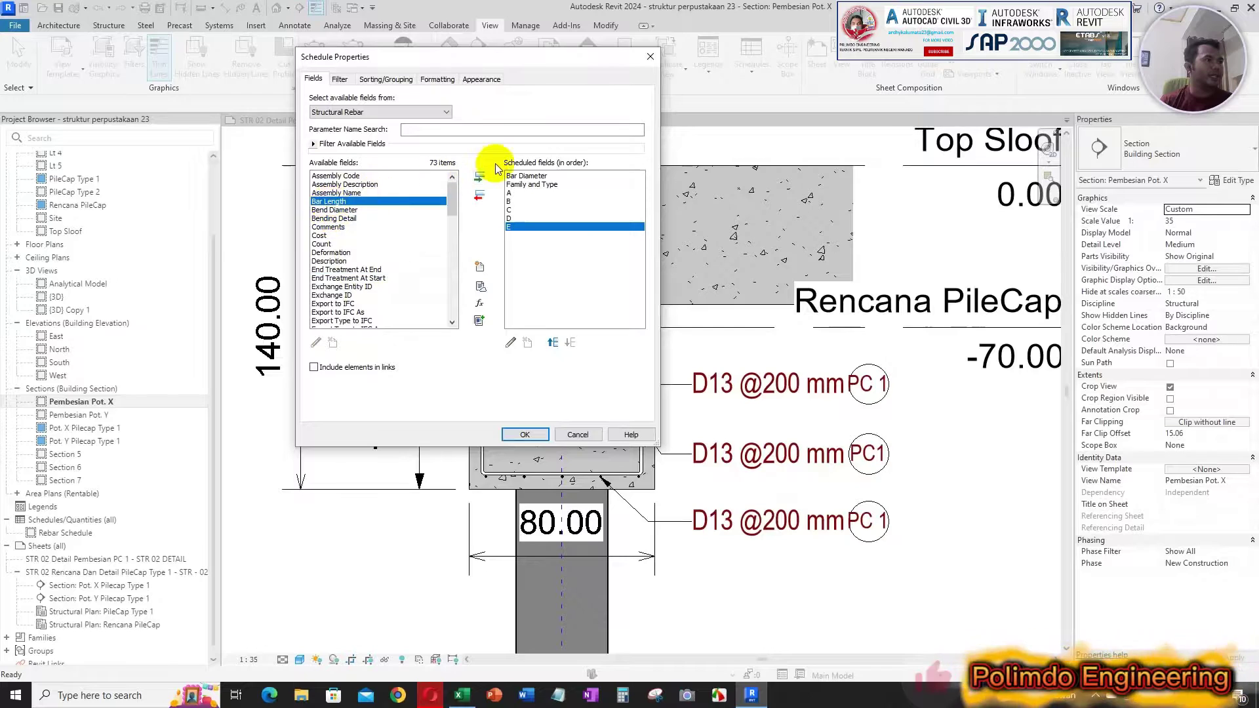
{"action": "left_click", "coordinate": [480, 177]}
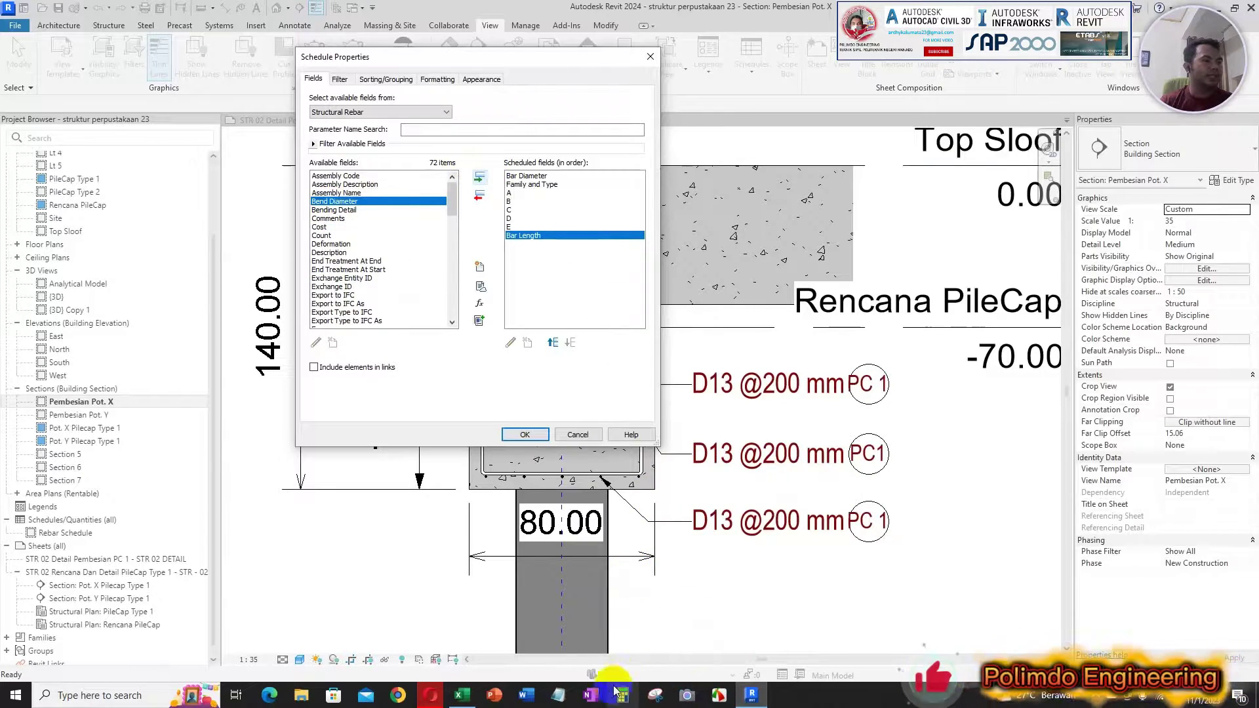
Check the heading after Bar Length in the Excel table and add the Quantity field to the schedule.
{"action": "left_click", "coordinate": [462, 695]}
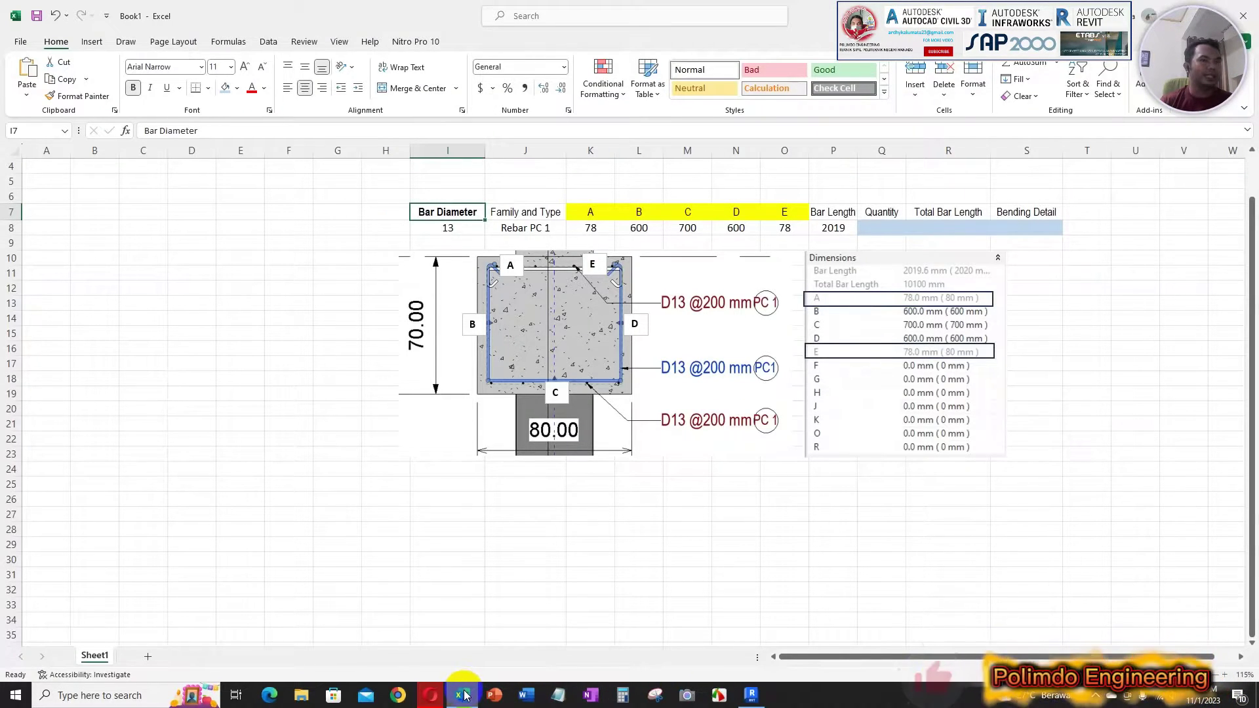
{"action": "left_click", "coordinate": [464, 695]}
{"action": "scroll", "coordinate": [359, 298], "scroll_direction": "down", "scroll_amount": 6}
{"action": "scroll", "coordinate": [359, 298], "scroll_direction": "down", "scroll_amount": 9}
{"action": "left_click", "coordinate": [326, 305]}
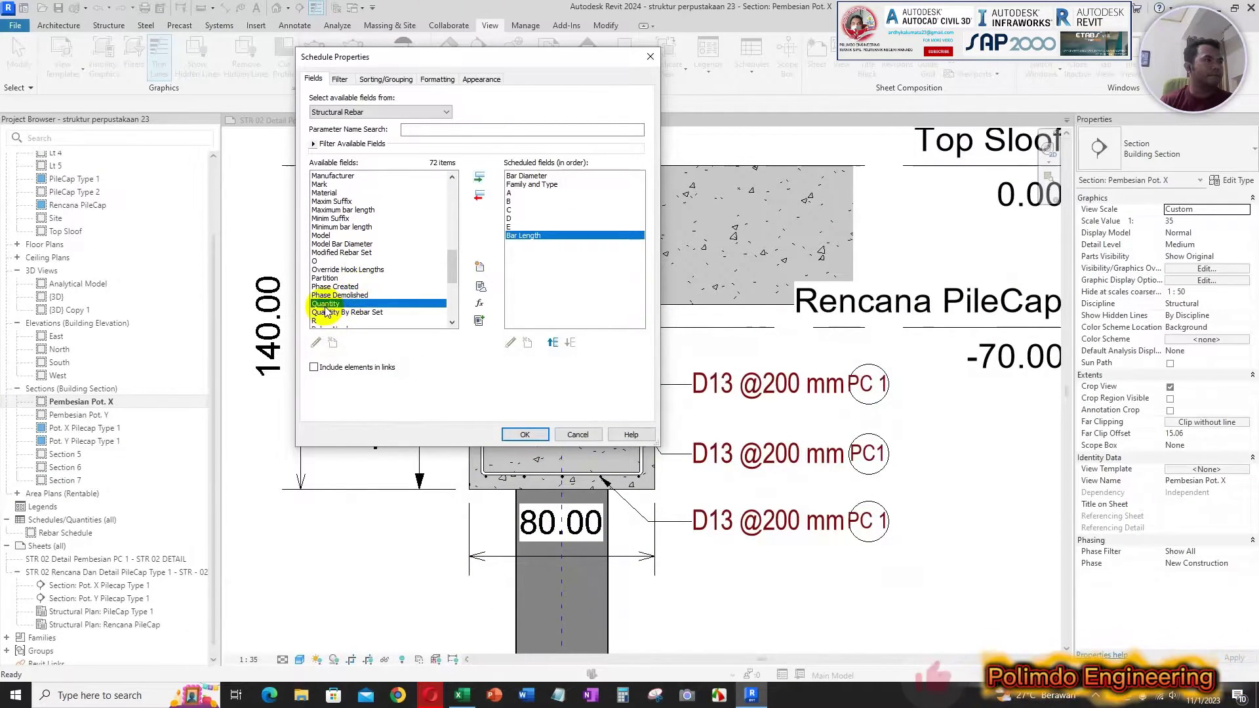
{"action": "left_click", "coordinate": [480, 177]}
Check the heading after Quantity in the Excel table and add the Total Bar Length field to the schedule.
{"action": "left_click", "coordinate": [463, 695]}
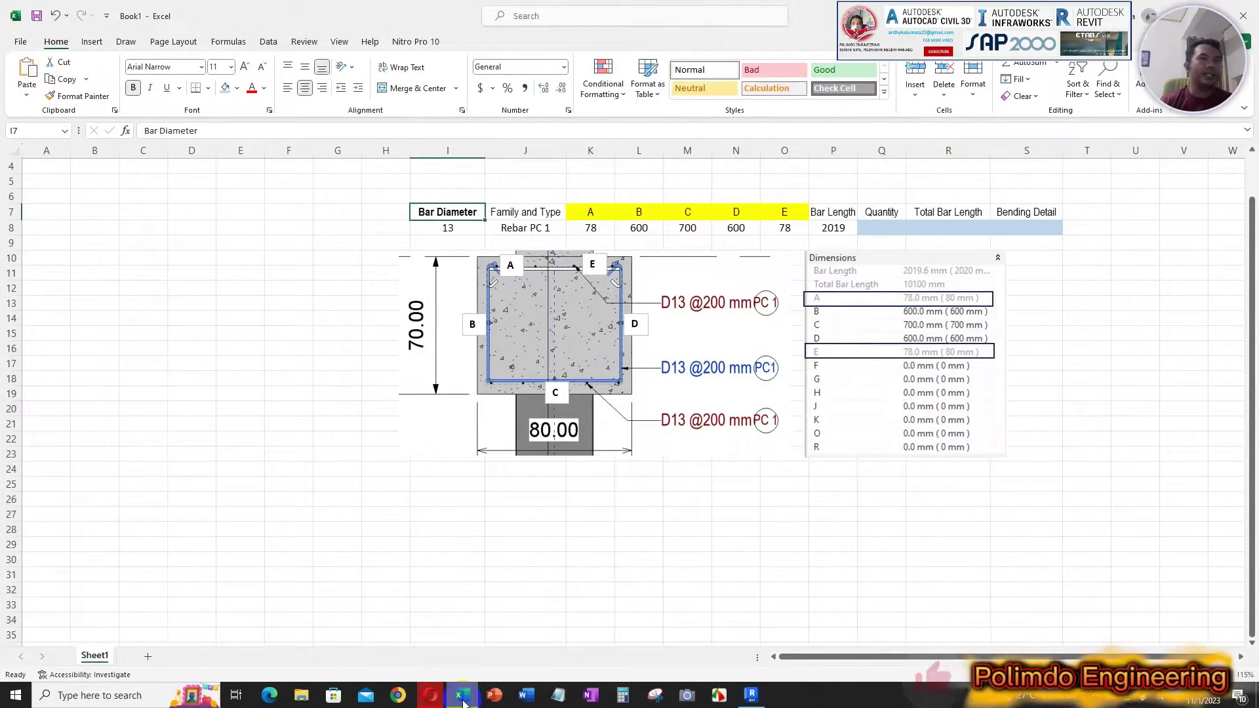
{"action": "left_click", "coordinate": [463, 695]}
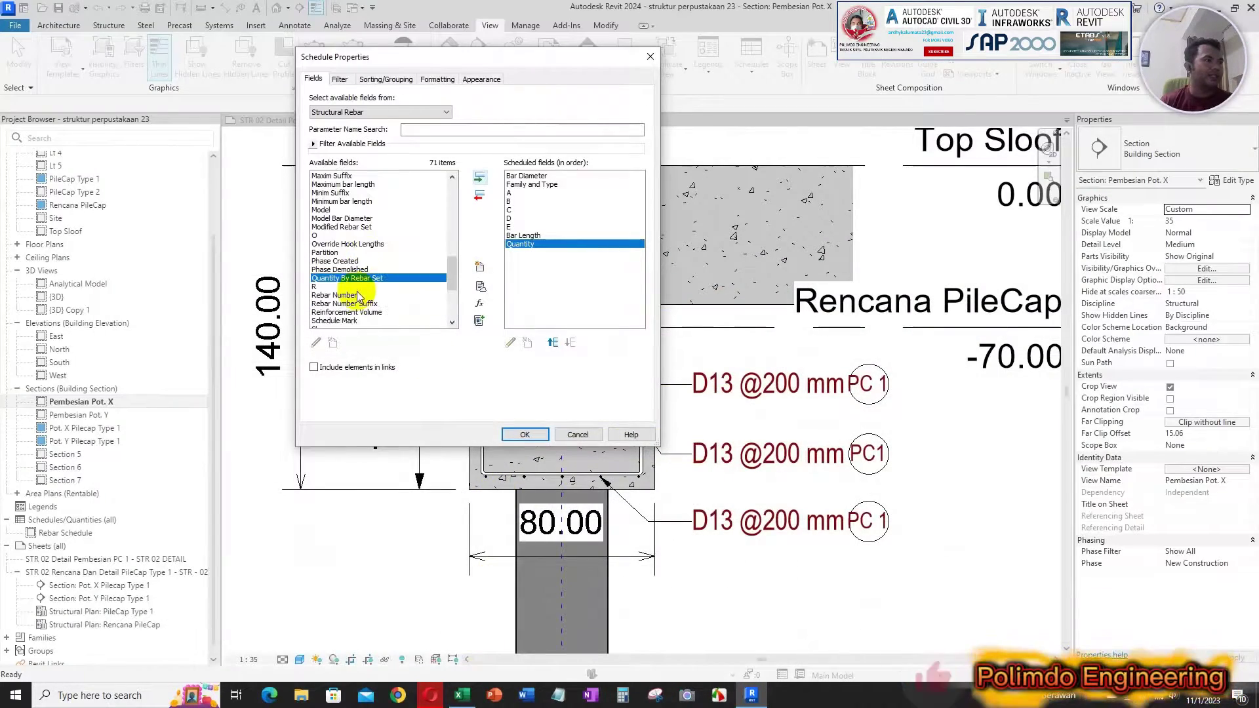
{"action": "scroll", "coordinate": [361, 303], "scroll_direction": "down", "scroll_amount": 3}
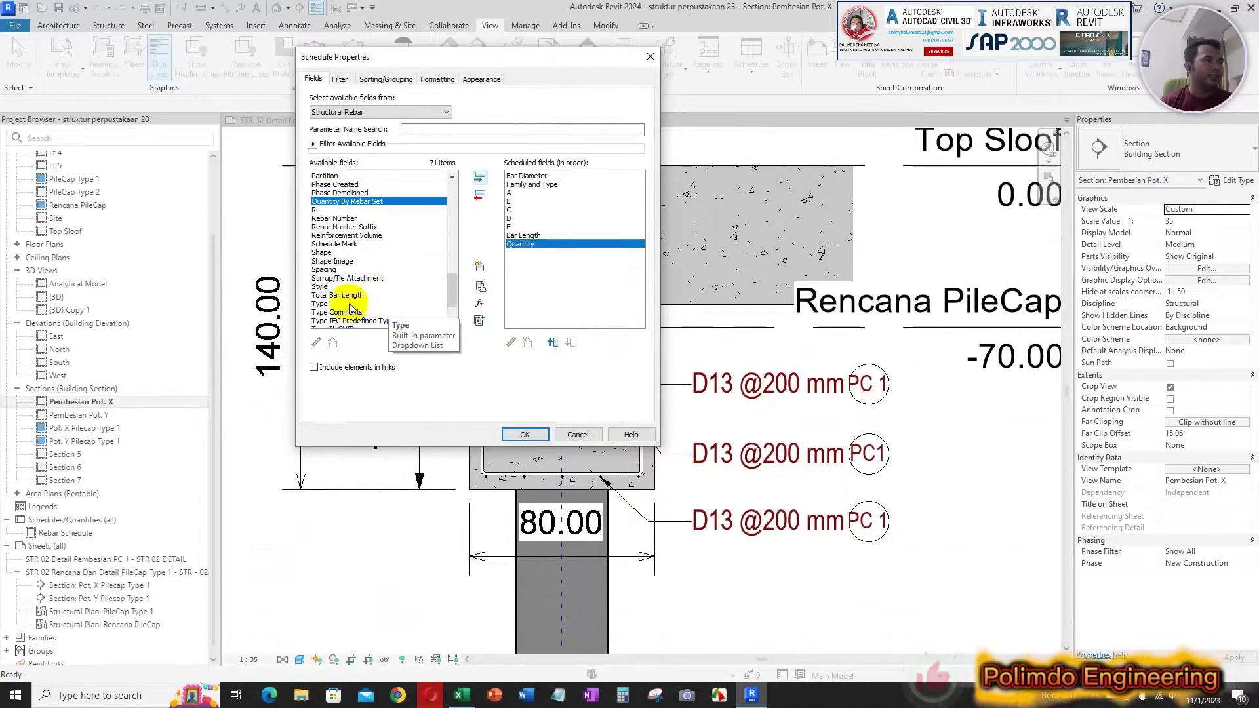
{"action": "left_click", "coordinate": [344, 296]}
{"action": "left_click", "coordinate": [480, 182]}
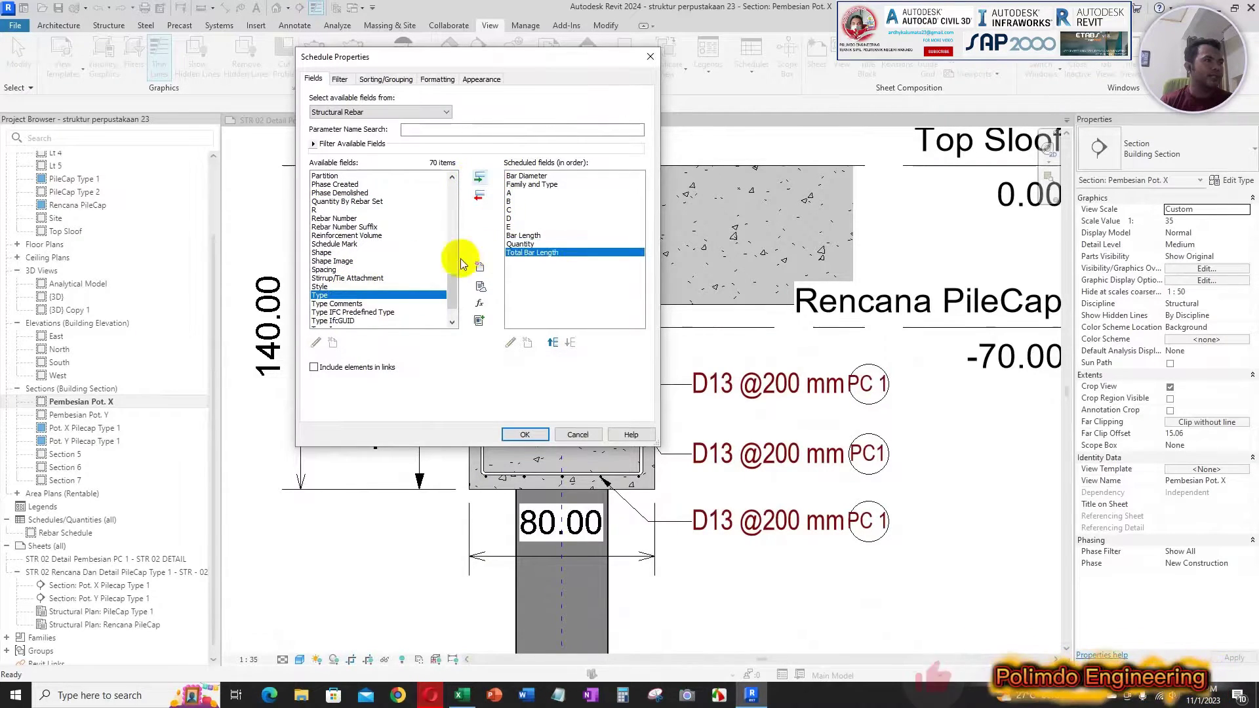
Add the Bending Detail field as the last scheduled field.
{"action": "left_click_drag", "start_coordinate": [451, 288], "coordinate": [452, 160]}
{"action": "left_click", "coordinate": [321, 210]}
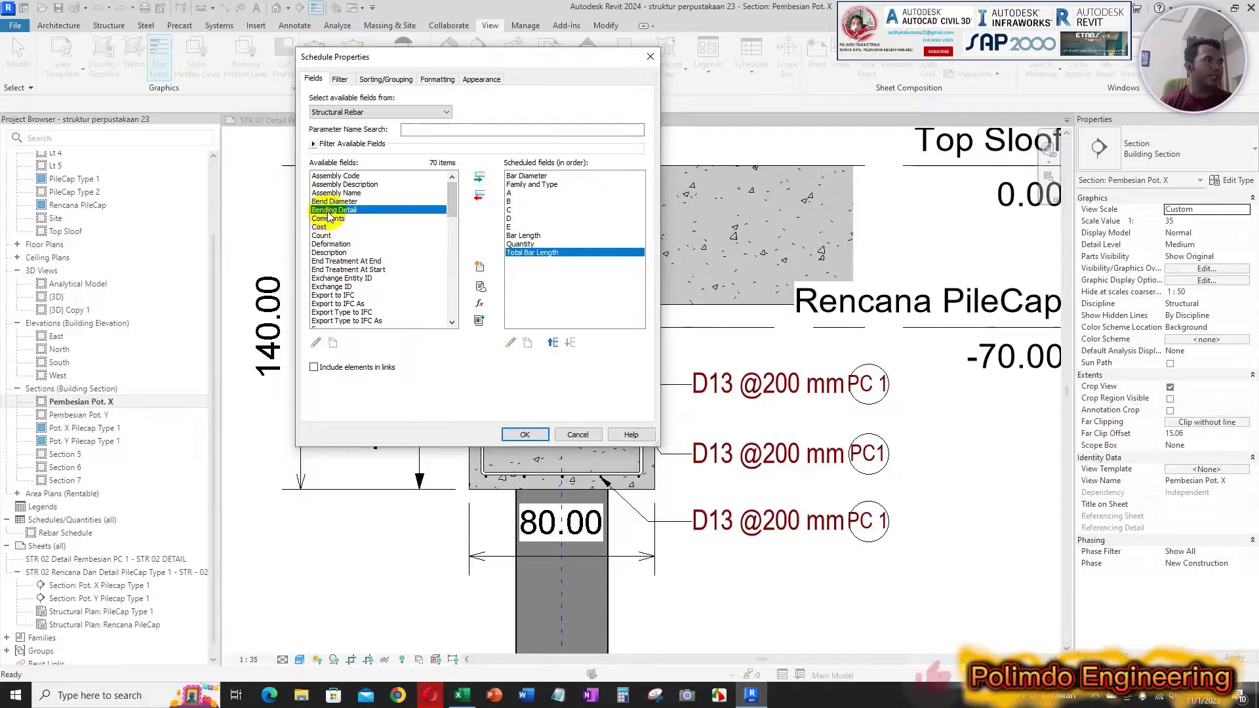
{"action": "left_click", "coordinate": [479, 177]}
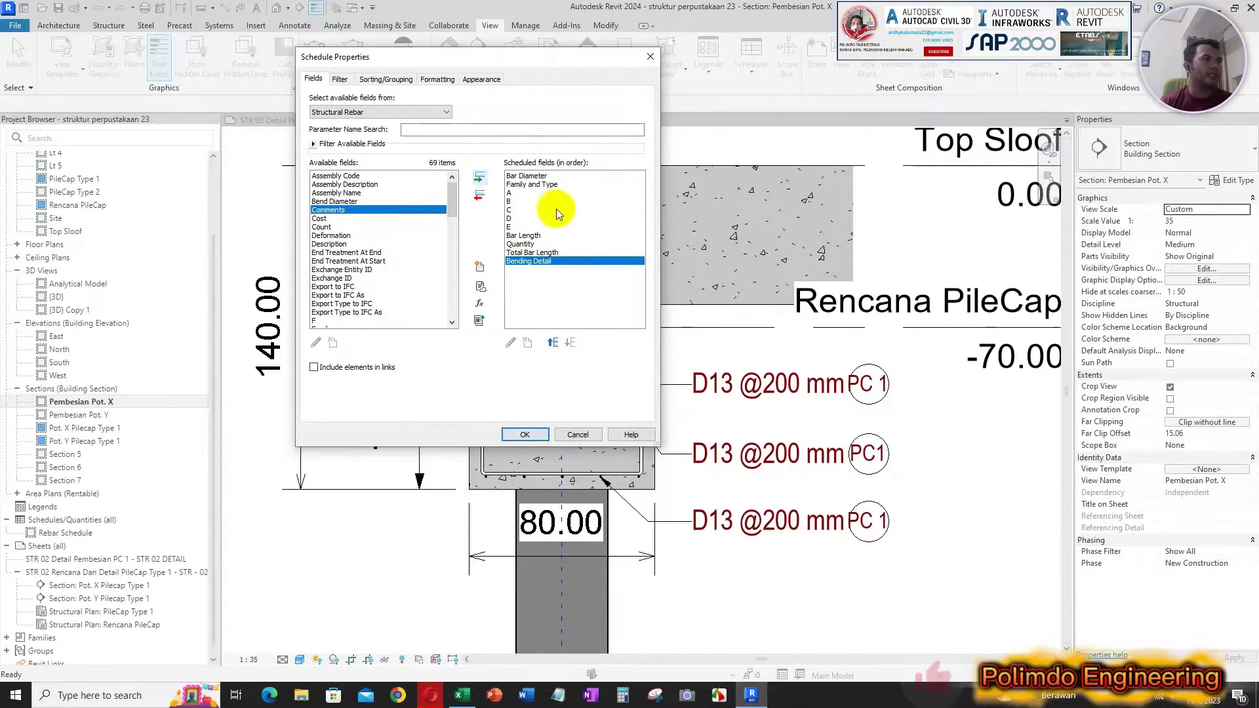
Compare the scheduled fields with the Excel headings and accept the schedule properties to create the rebar schedule.
{"action": "left_click", "coordinate": [541, 177]}
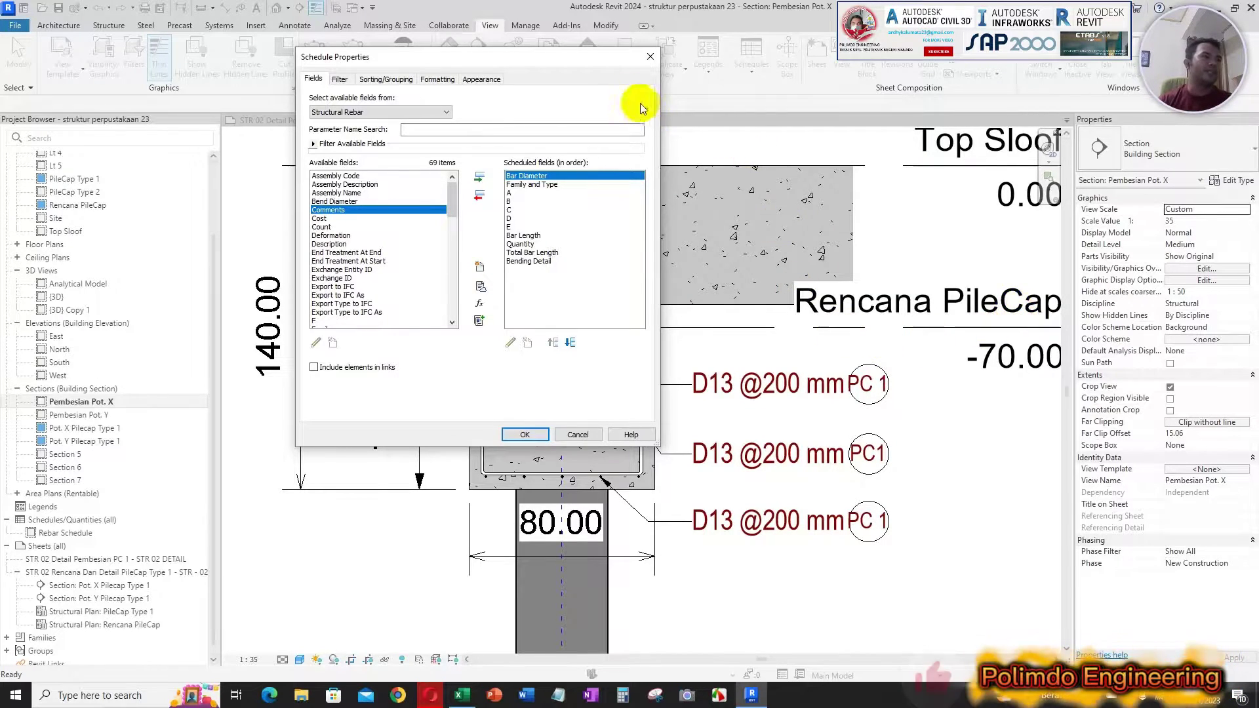
{"action": "left_click_drag", "start_coordinate": [589, 57], "coordinate": [543, 31]}
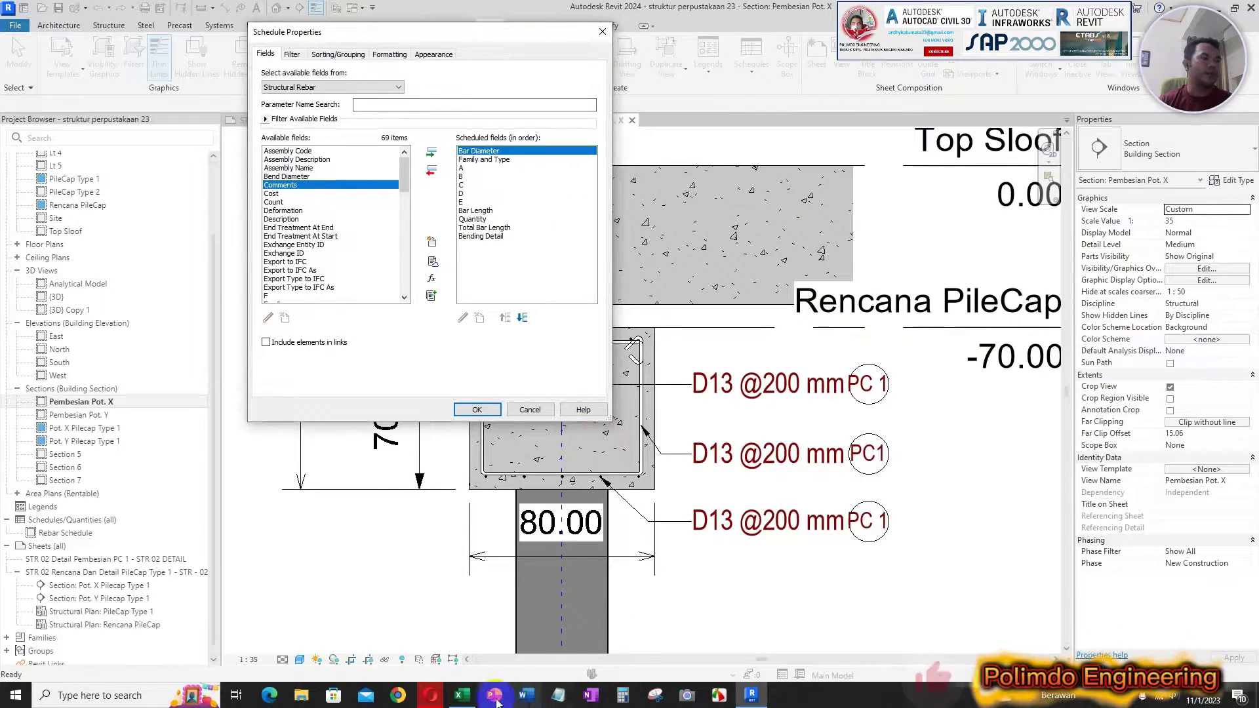
{"action": "left_click", "coordinate": [462, 695]}
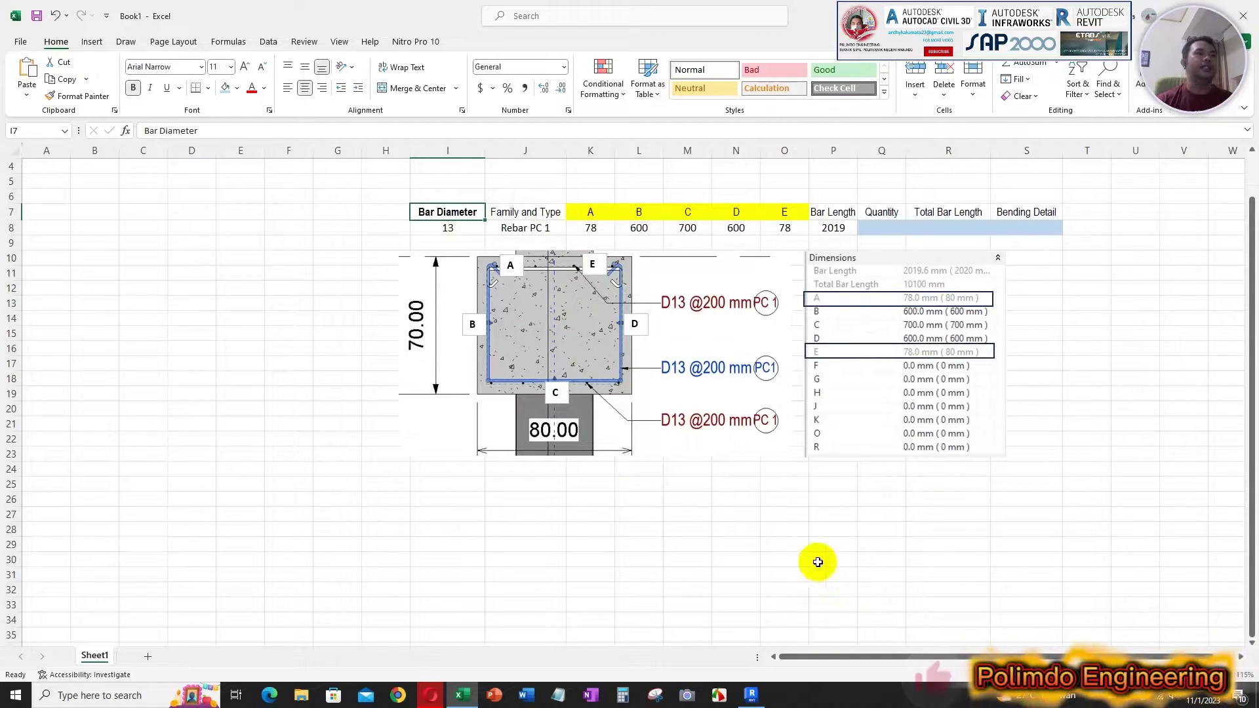
{"action": "left_click", "coordinate": [751, 695]}
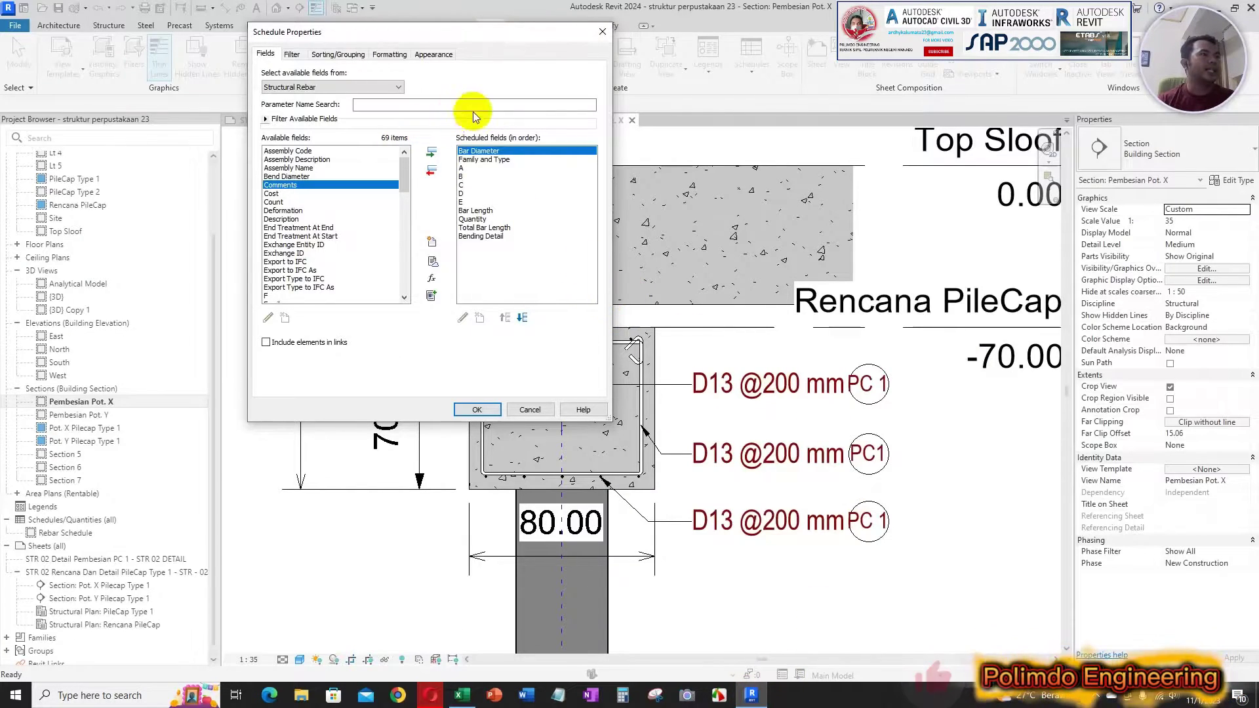
{"action": "left_click", "coordinate": [484, 228]}
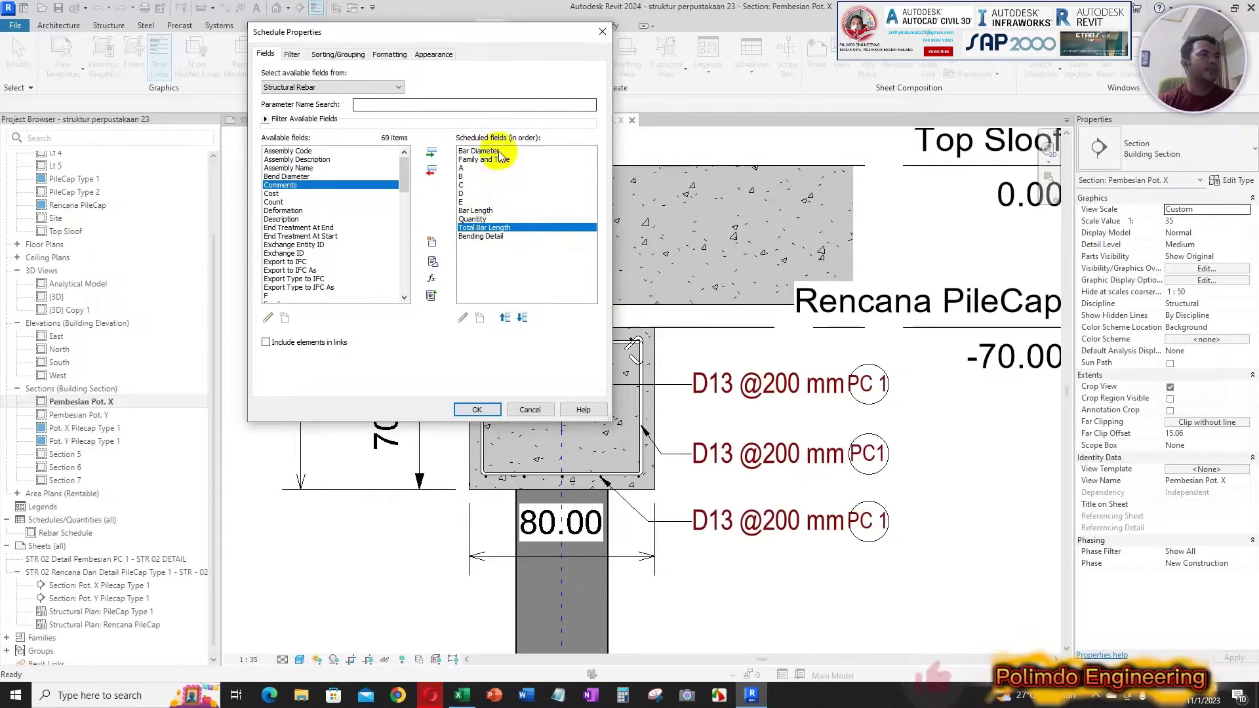
{"action": "left_click", "coordinate": [472, 151]}
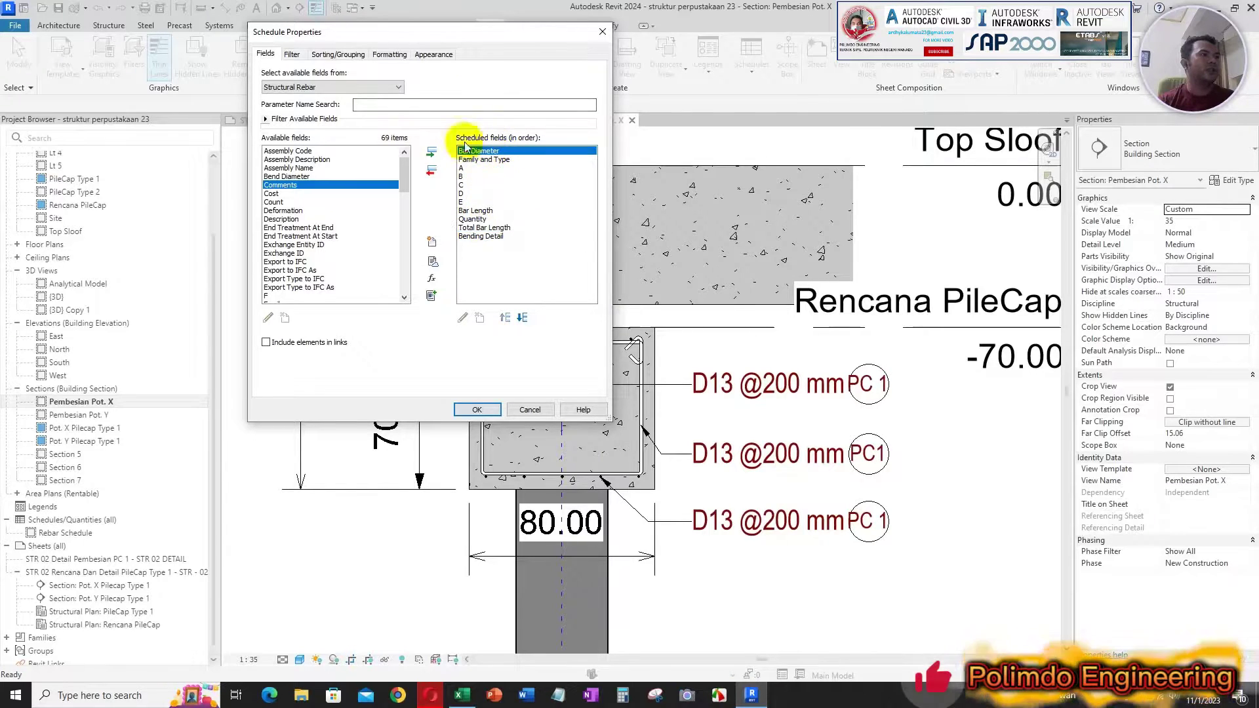
{"action": "left_click", "coordinate": [477, 410]}
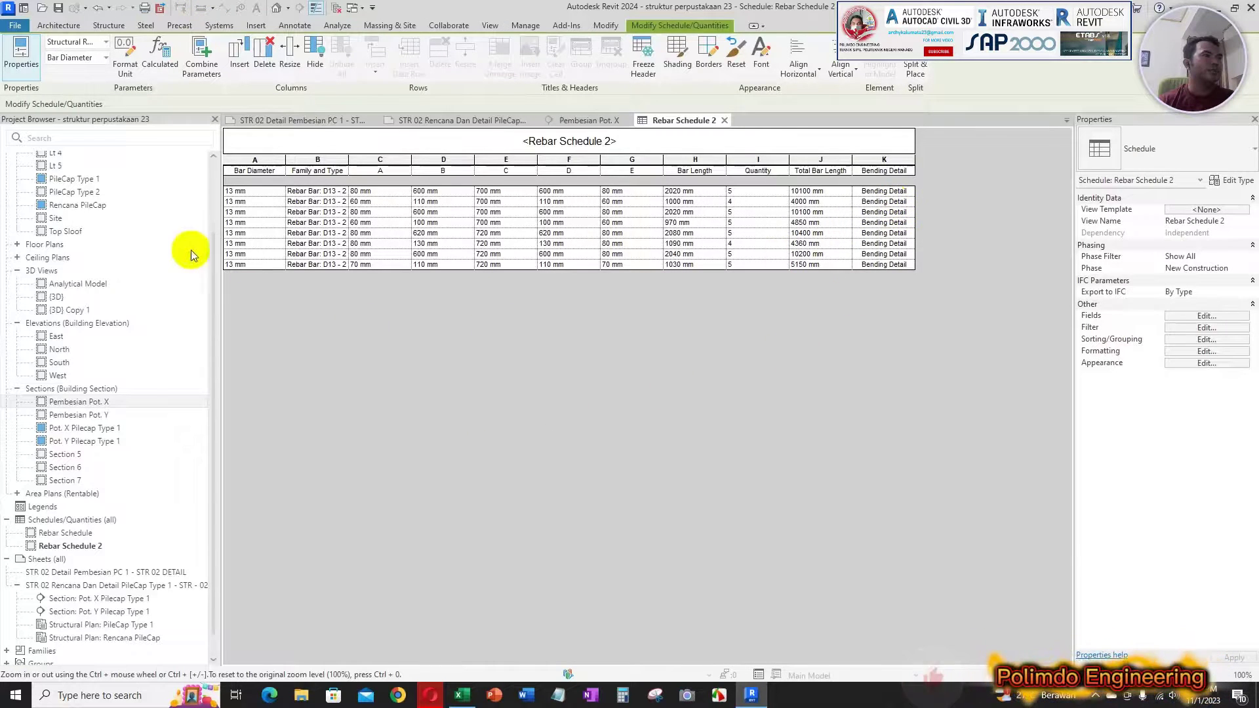
Widen the Family and Type column to fit its full text and check the pile cap bars in the Pembesian Pot. X section.
{"action": "left_click_drag", "start_coordinate": [348, 164], "coordinate": [444, 159]}
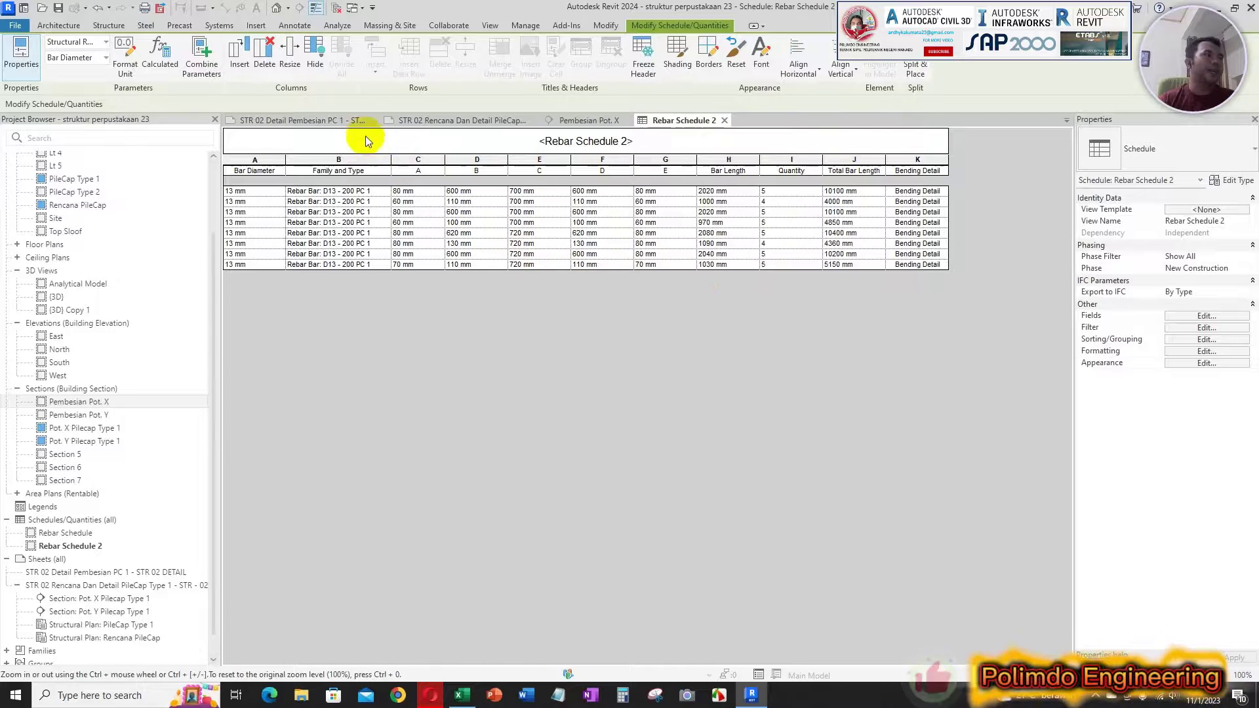
{"action": "left_click", "coordinate": [583, 121]}
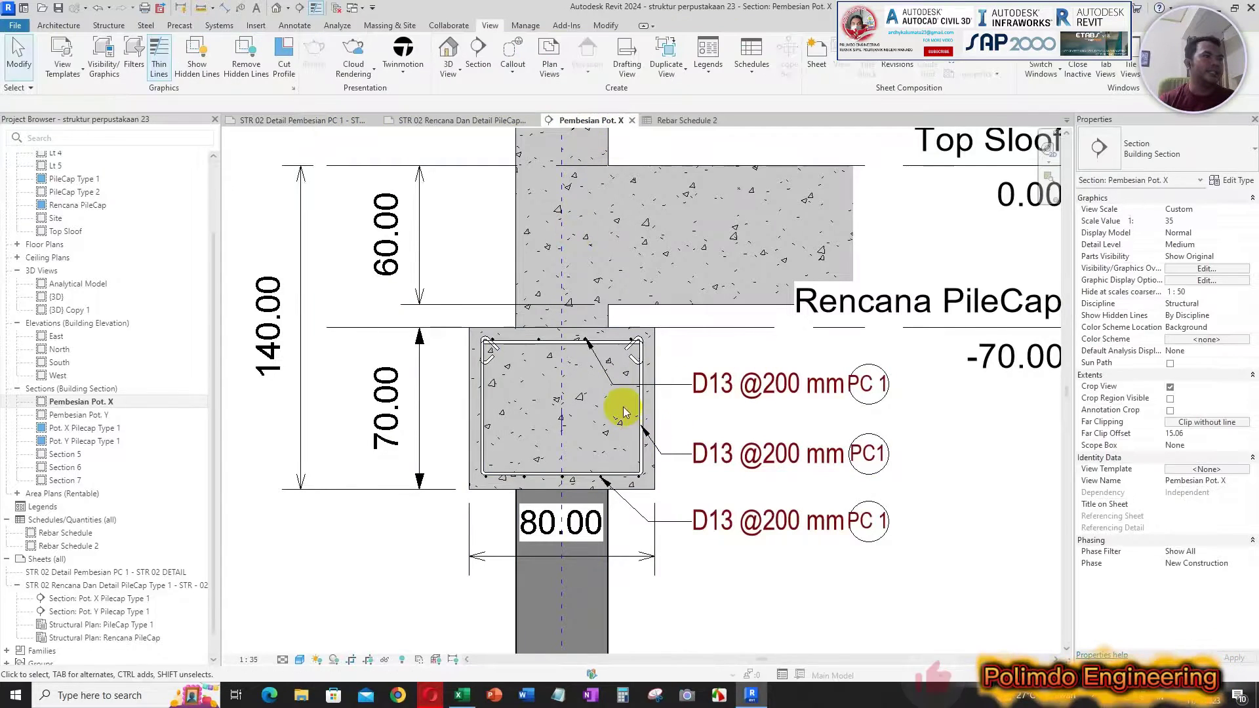
{"action": "scroll", "coordinate": [623, 412], "scroll_direction": "down", "scroll_amount": 1}
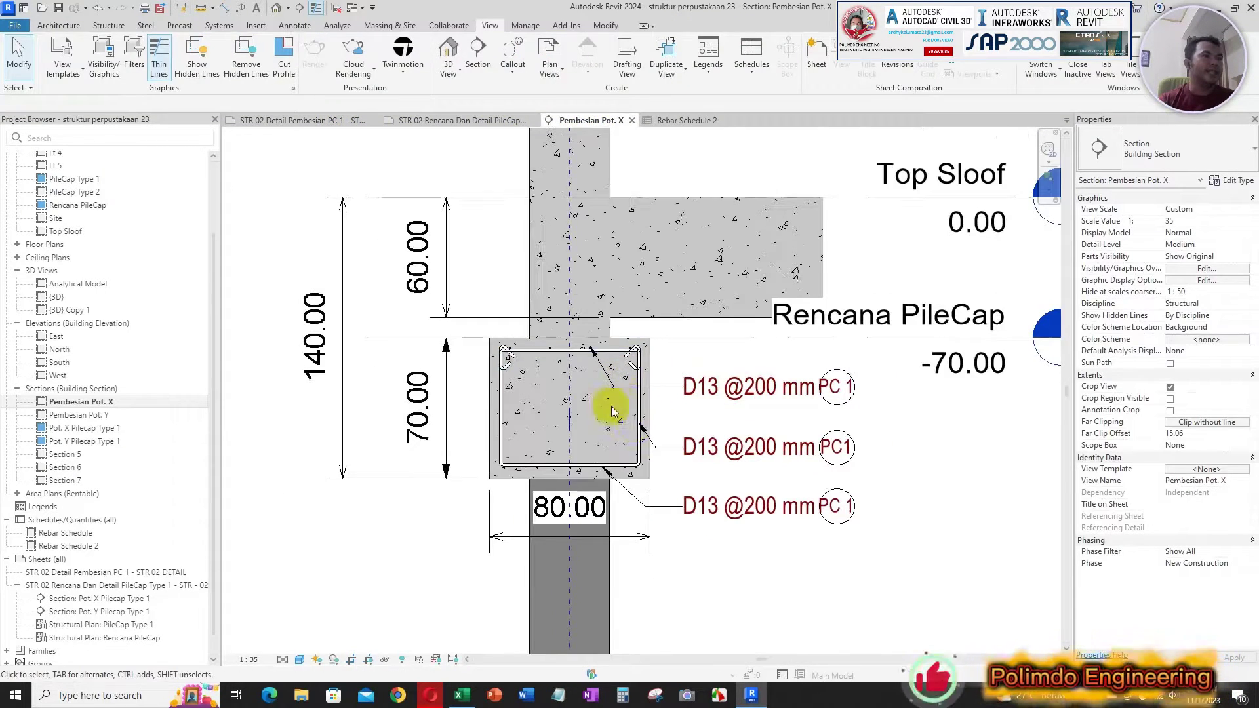
{"action": "left_click", "coordinate": [686, 120]}
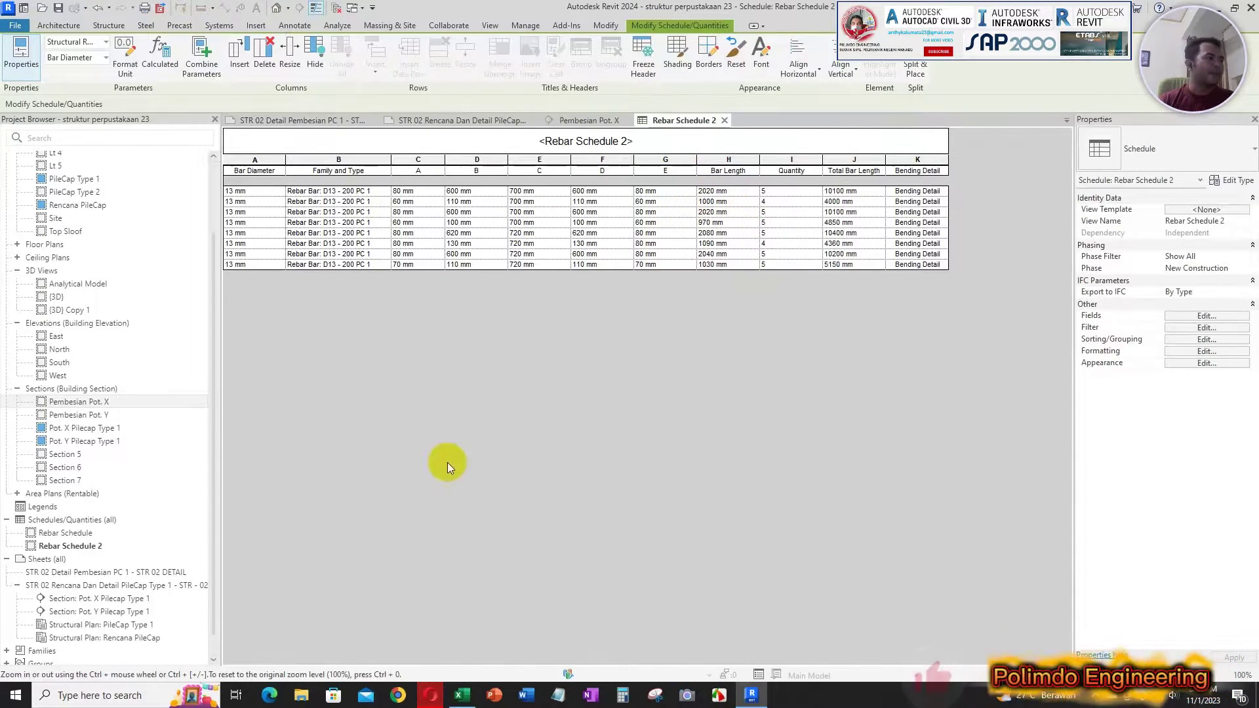
Delete the old Rebar Schedule from the project's schedules.
{"action": "left_click", "coordinate": [69, 533]}
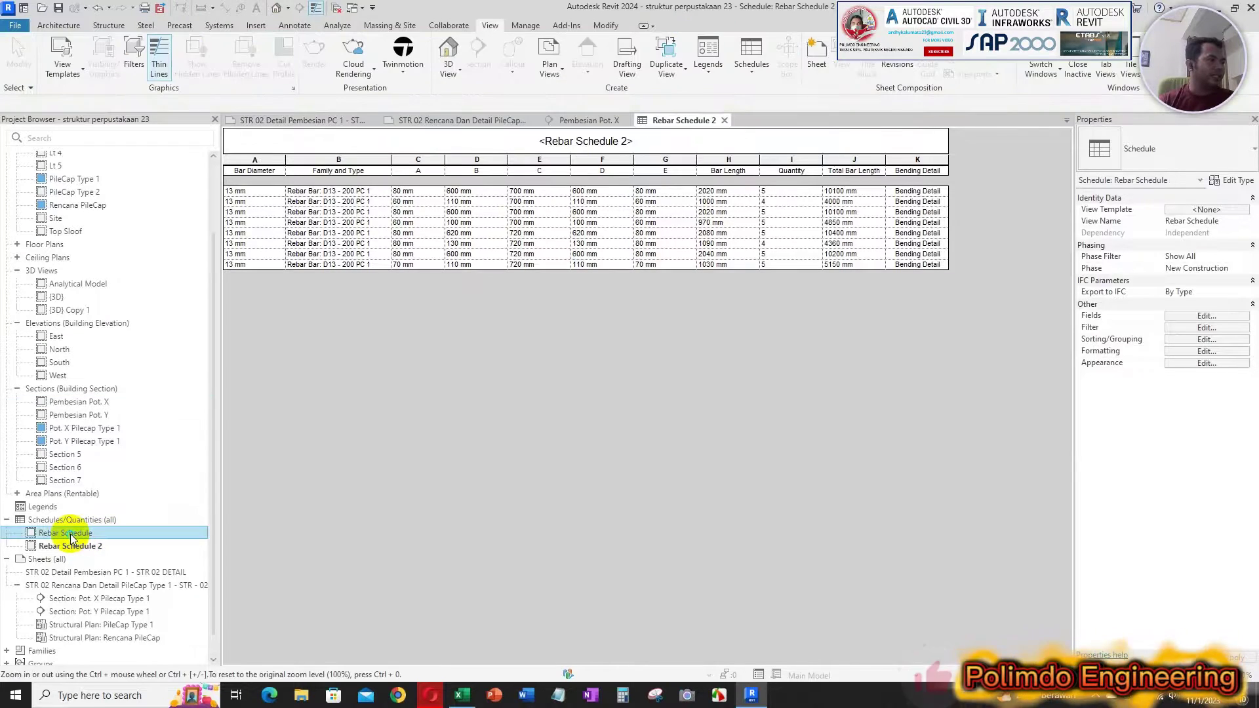
{"action": "right_click", "coordinate": [70, 534]}
{"action": "left_click", "coordinate": [126, 393]}
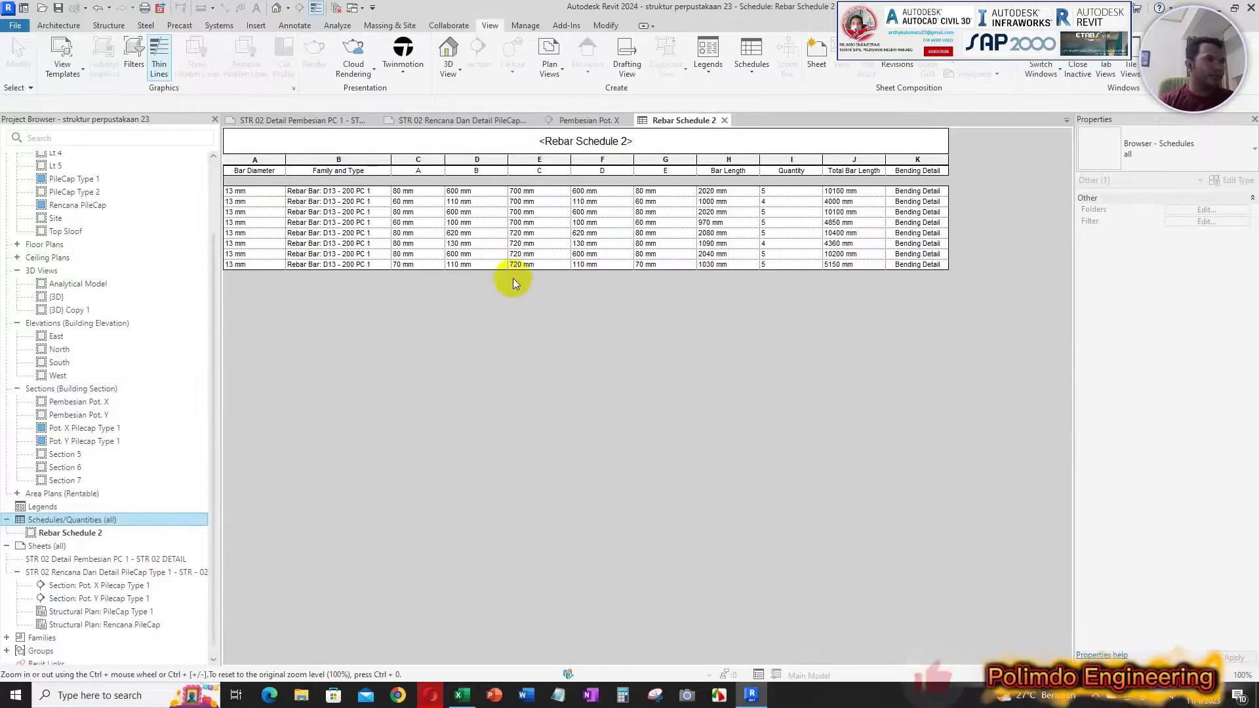
Rename the schedule title to Tabel Pembesian PileCap Type 1.
{"action": "double_click", "coordinate": [623, 141]}
{"action": "left_click", "coordinate": [636, 139]}
{"action": "left_click_drag", "start_coordinate": [654, 136], "coordinate": [518, 131]}
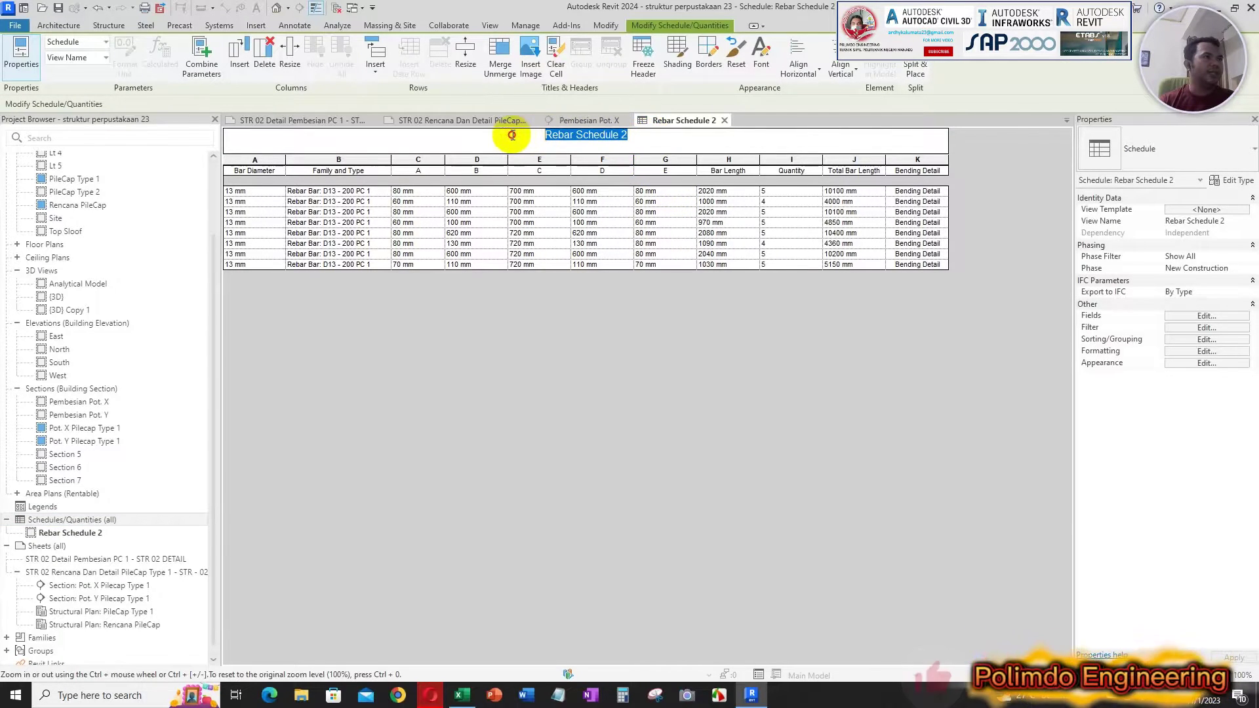
{"action": "left_click", "coordinate": [638, 135]}
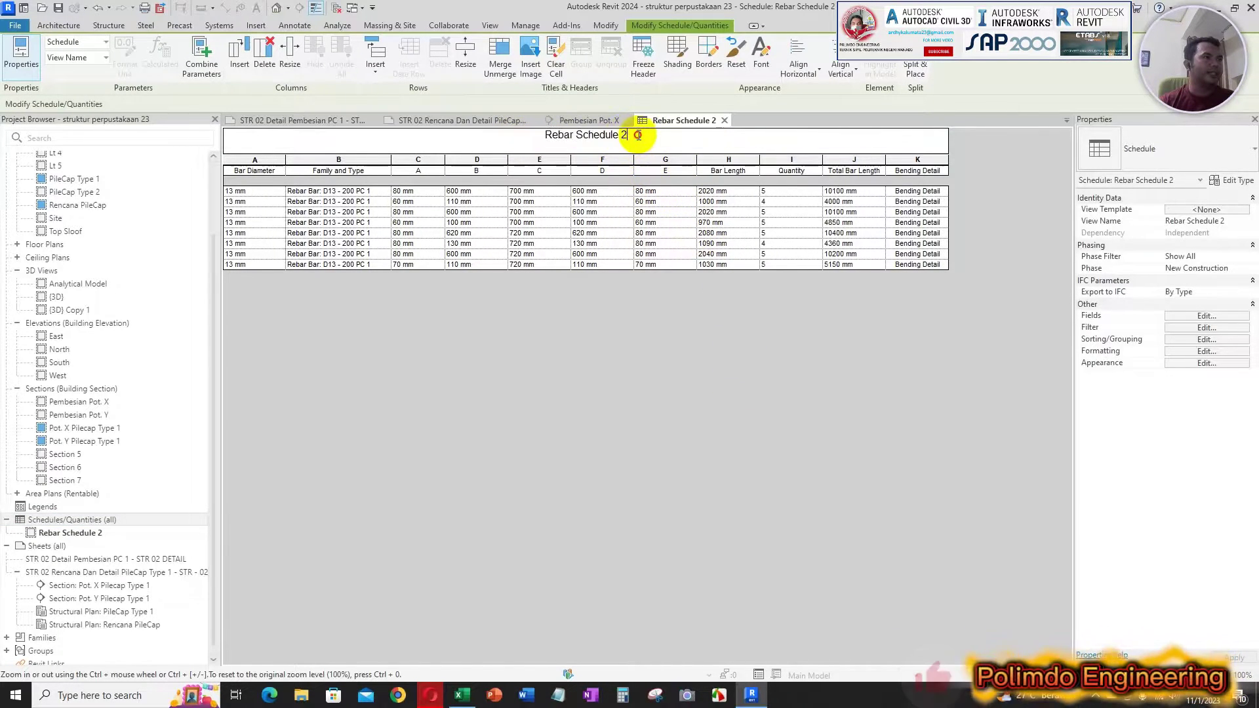
{"action": "left_click_drag", "start_coordinate": [642, 136], "coordinate": [525, 137]}
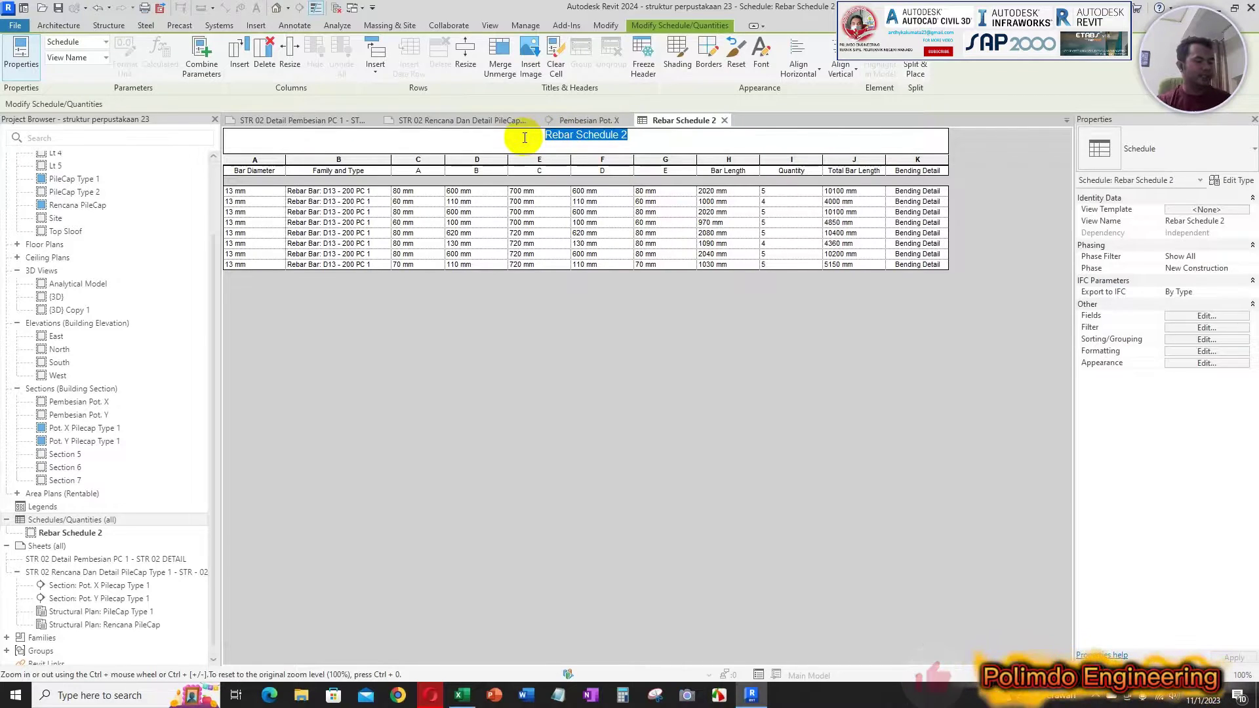
{"action": "type", "text": "d"}
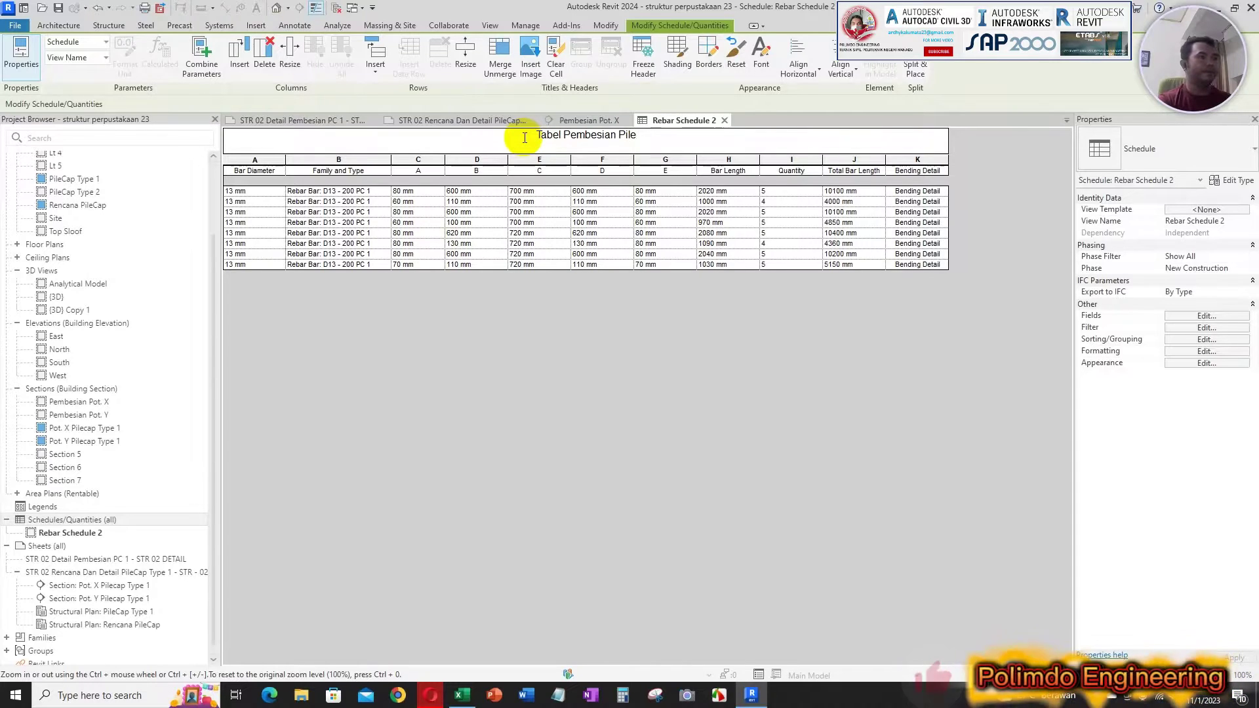
{"action": "type", "text": "a"}
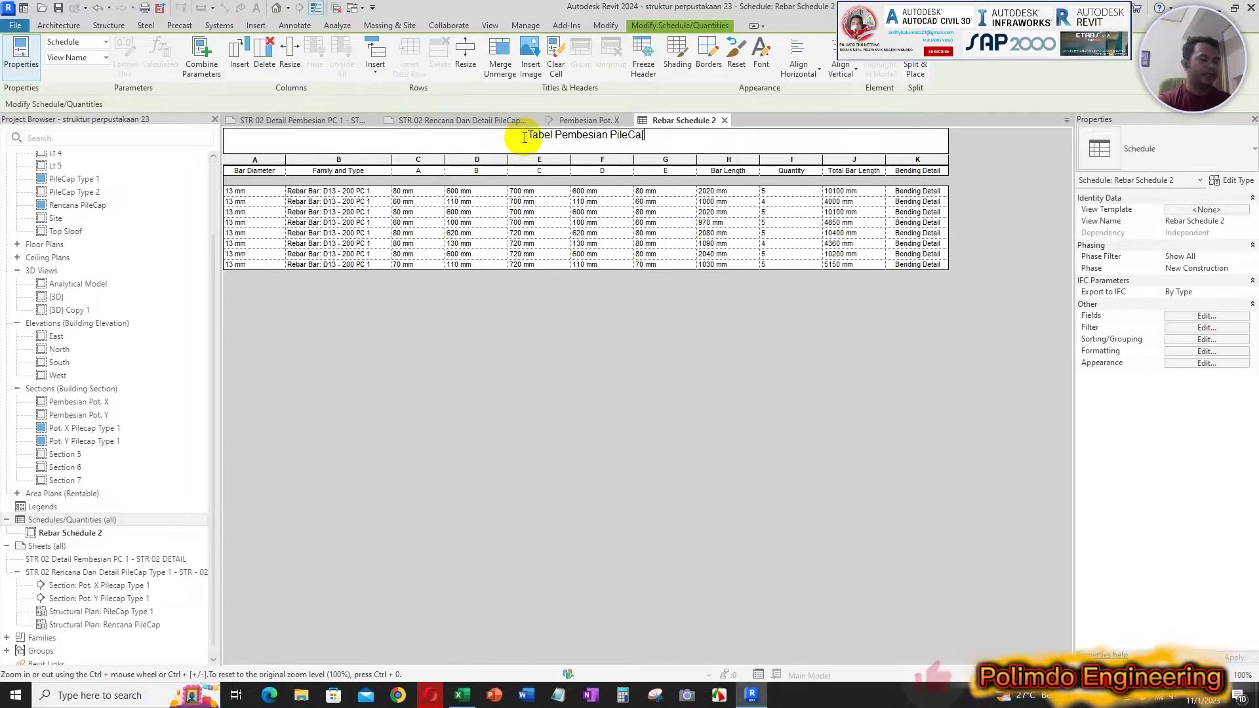
{"action": "type", "text": "p Type 1"}
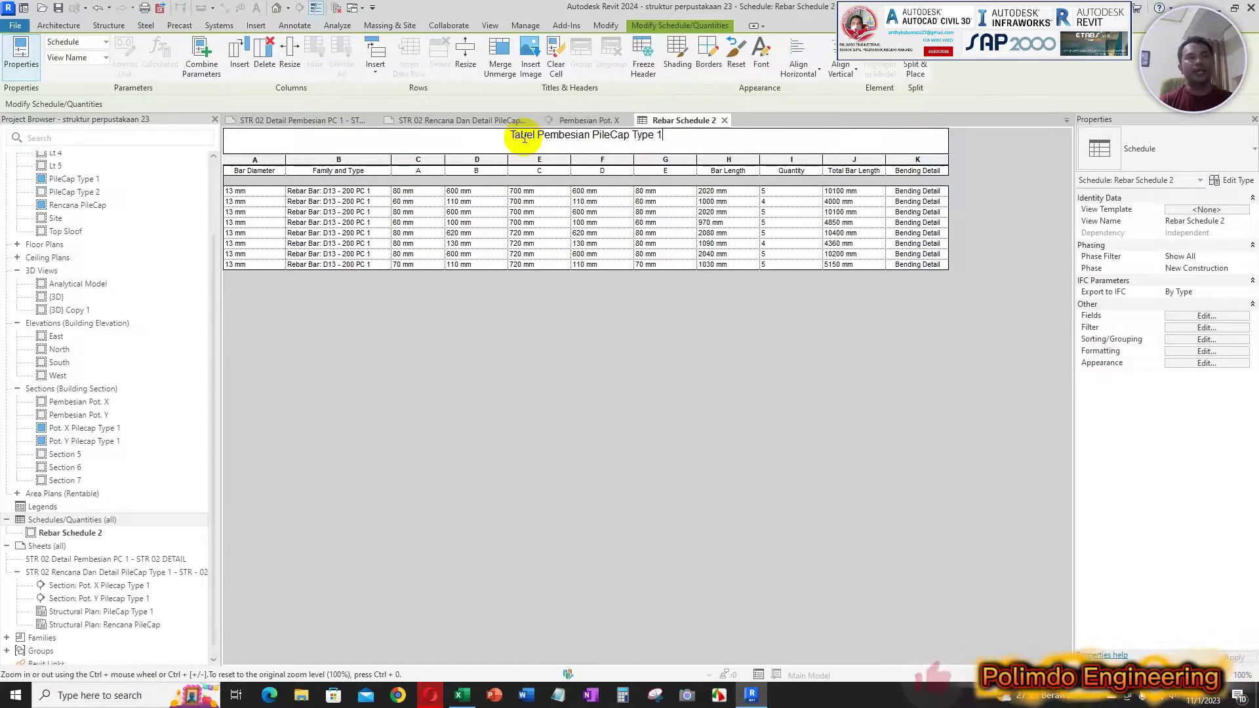
{"action": "key", "text": "Return"}
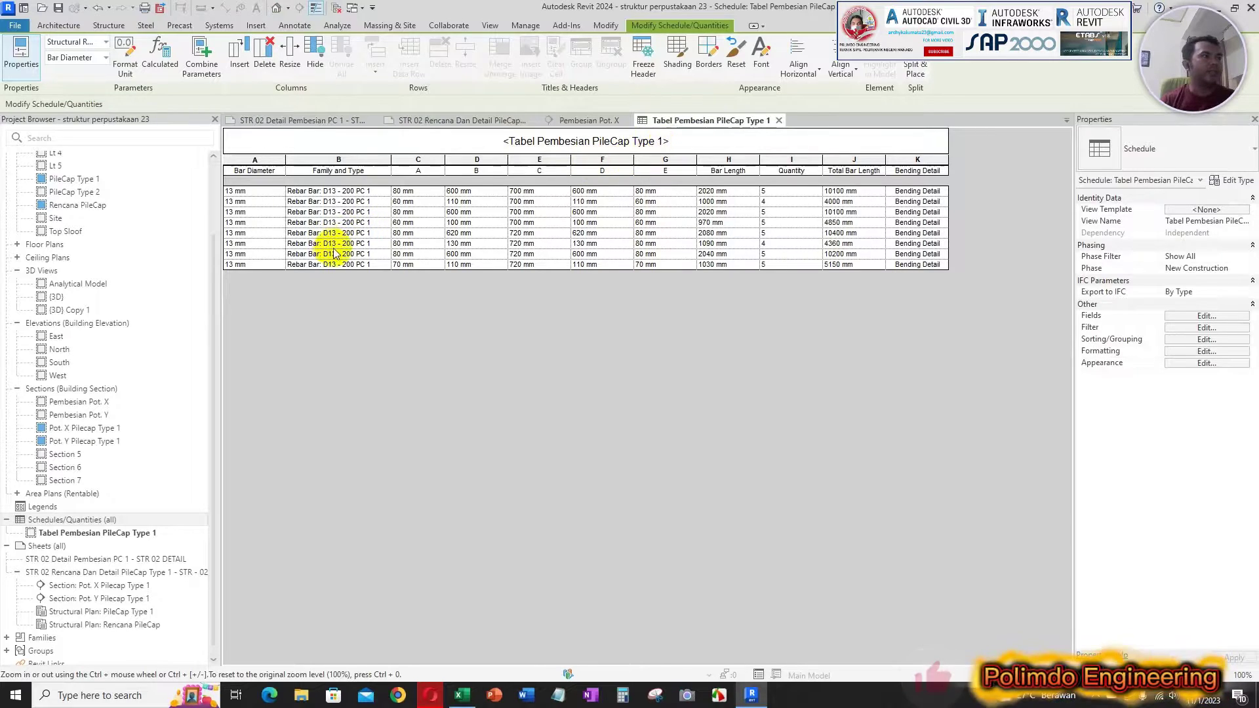
Narrow the Bar Diameter column slightly and widen the schedule's viewing area to fit all columns at 120% zoom.
{"action": "left_click_drag", "start_coordinate": [285, 160], "coordinate": [282, 159]}
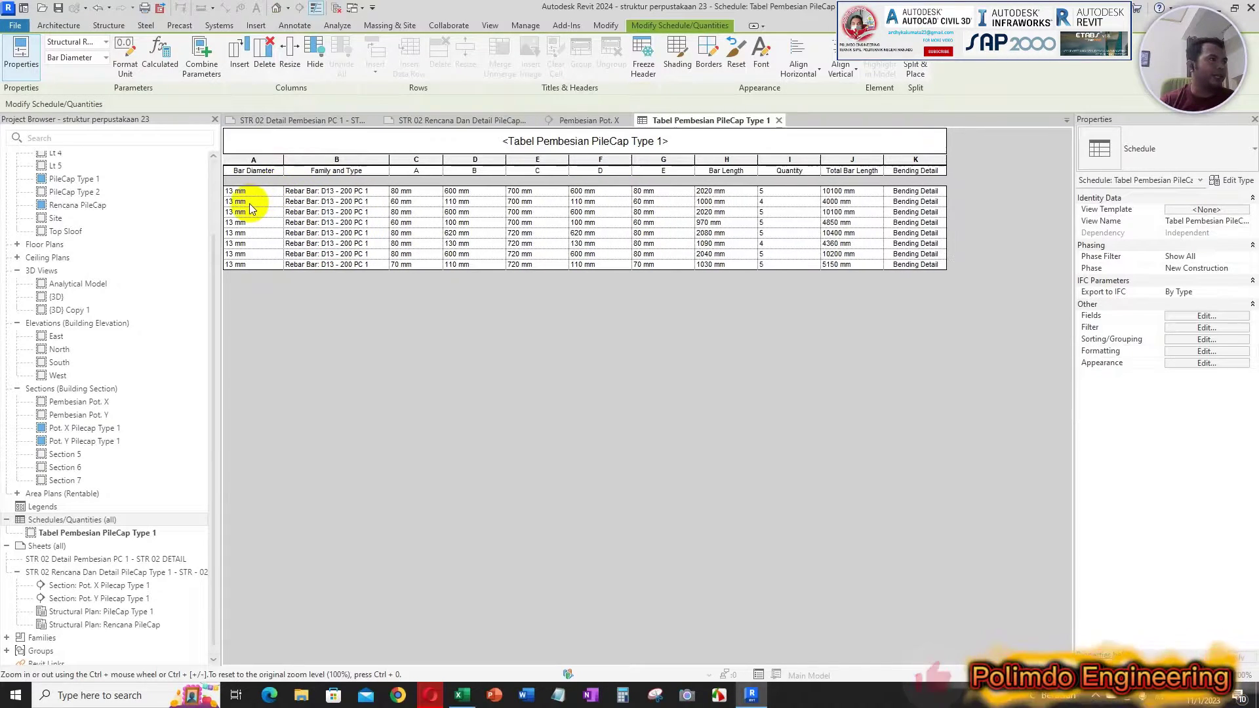
{"action": "scroll", "coordinate": [281, 216], "scroll_direction": "up", "scroll_amount": 1, "text": "ctrl"}
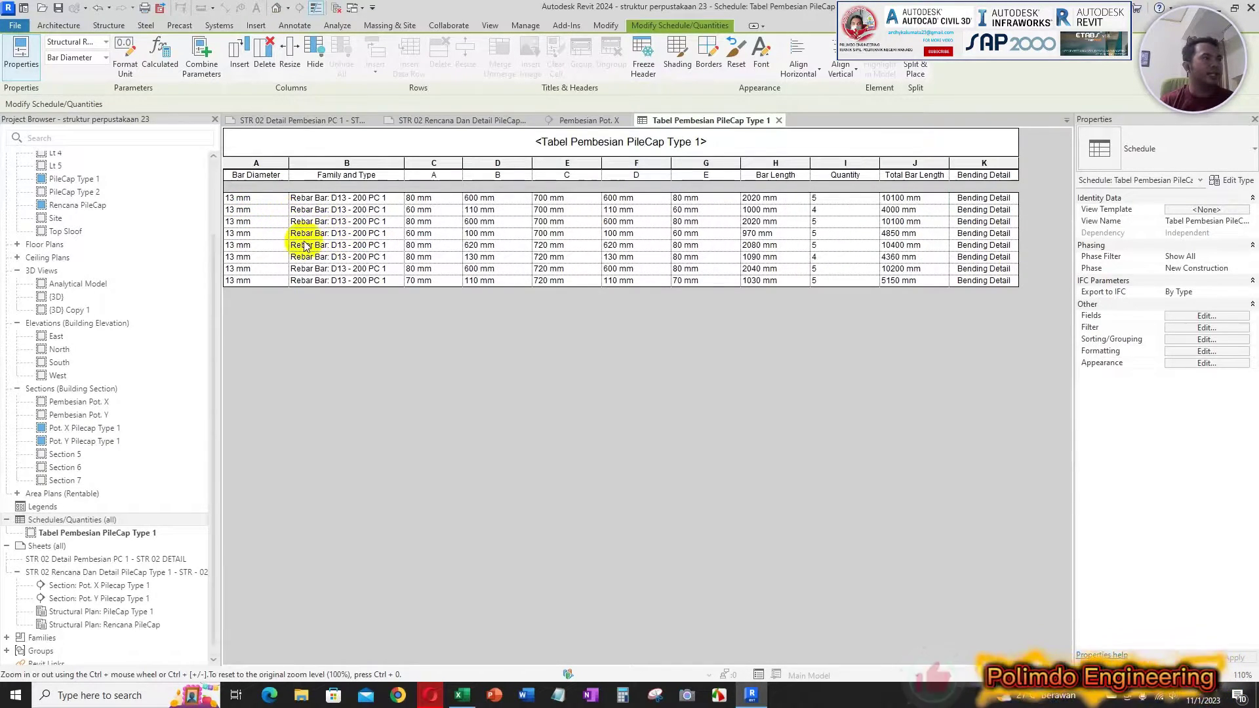
{"action": "scroll", "coordinate": [305, 246], "scroll_direction": "up", "scroll_amount": 1, "text": "ctrl"}
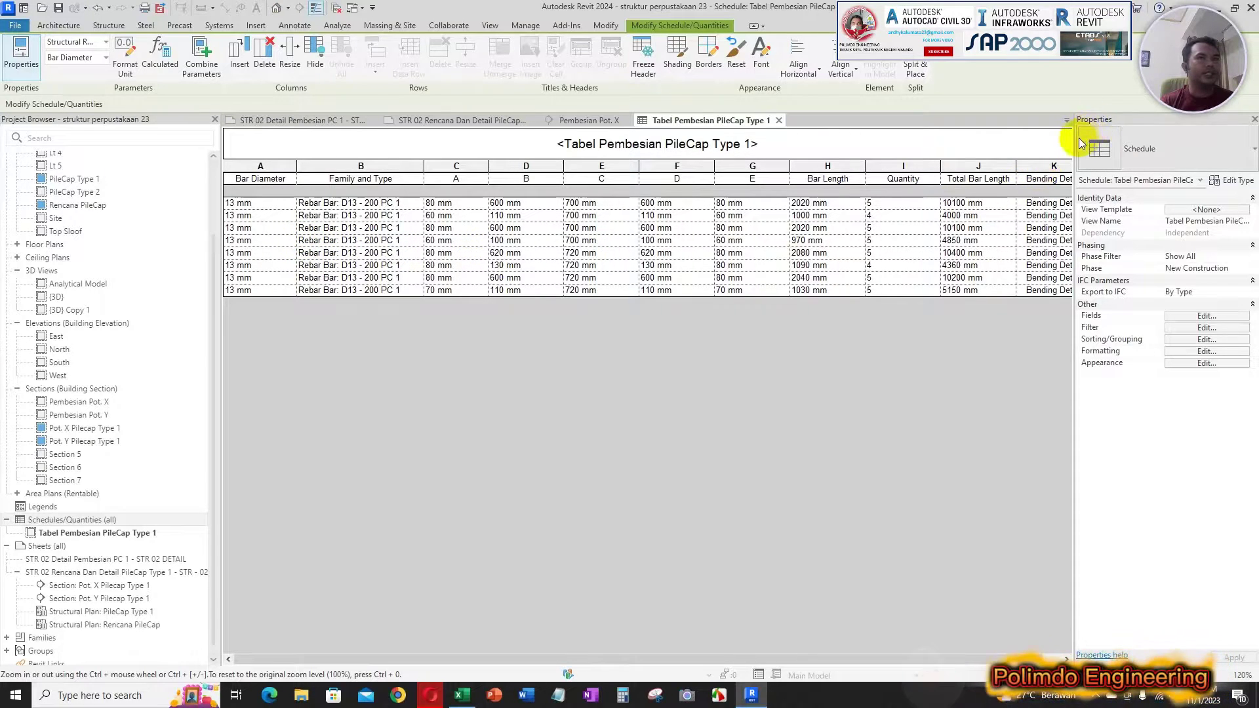
{"action": "left_click_drag", "start_coordinate": [1076, 144], "coordinate": [1135, 144]}
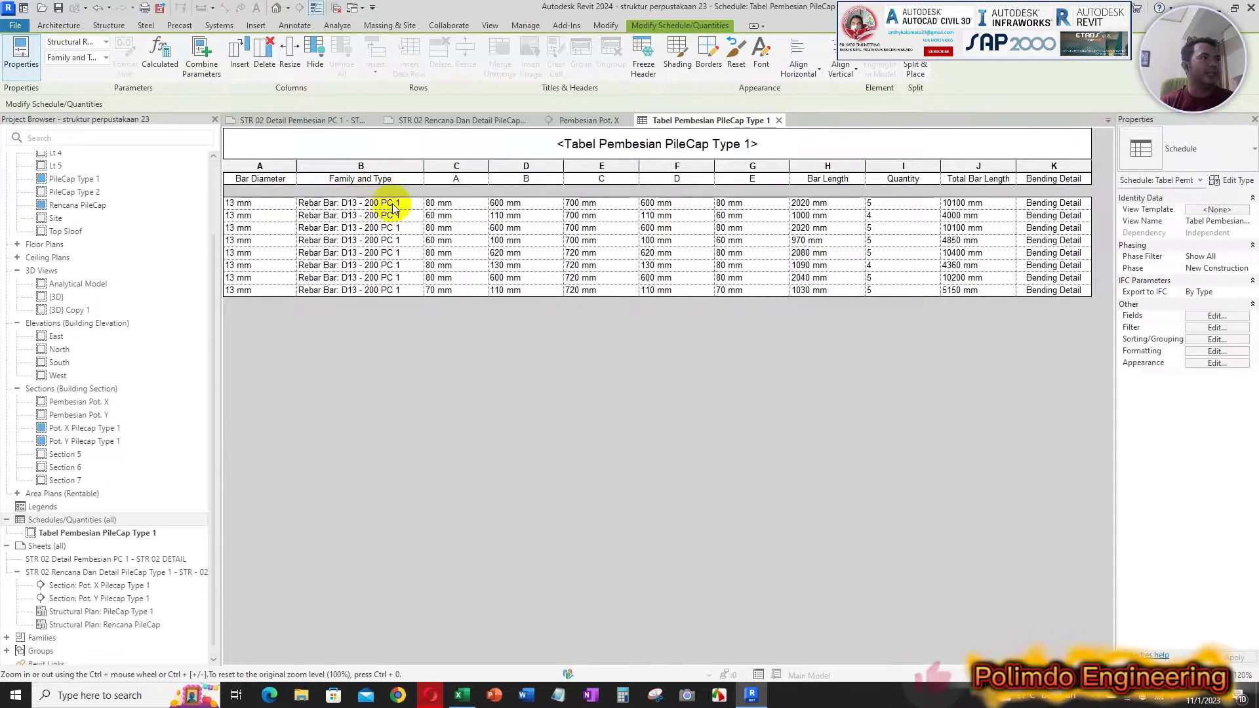
Examine the bar dimension columns from A to E in the schedule, ending on column A.
{"action": "left_click", "coordinate": [472, 170]}
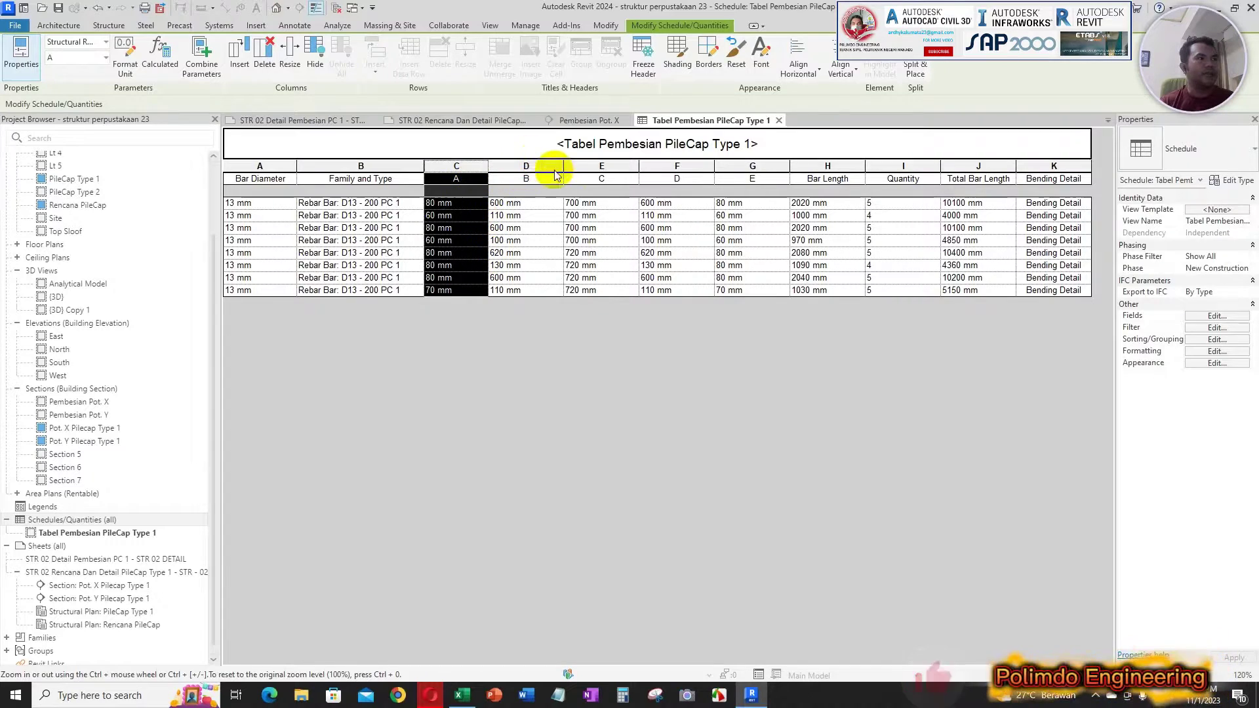
{"action": "left_click", "coordinate": [598, 168]}
{"action": "left_click", "coordinate": [662, 168]}
{"action": "left_click", "coordinate": [754, 170]}
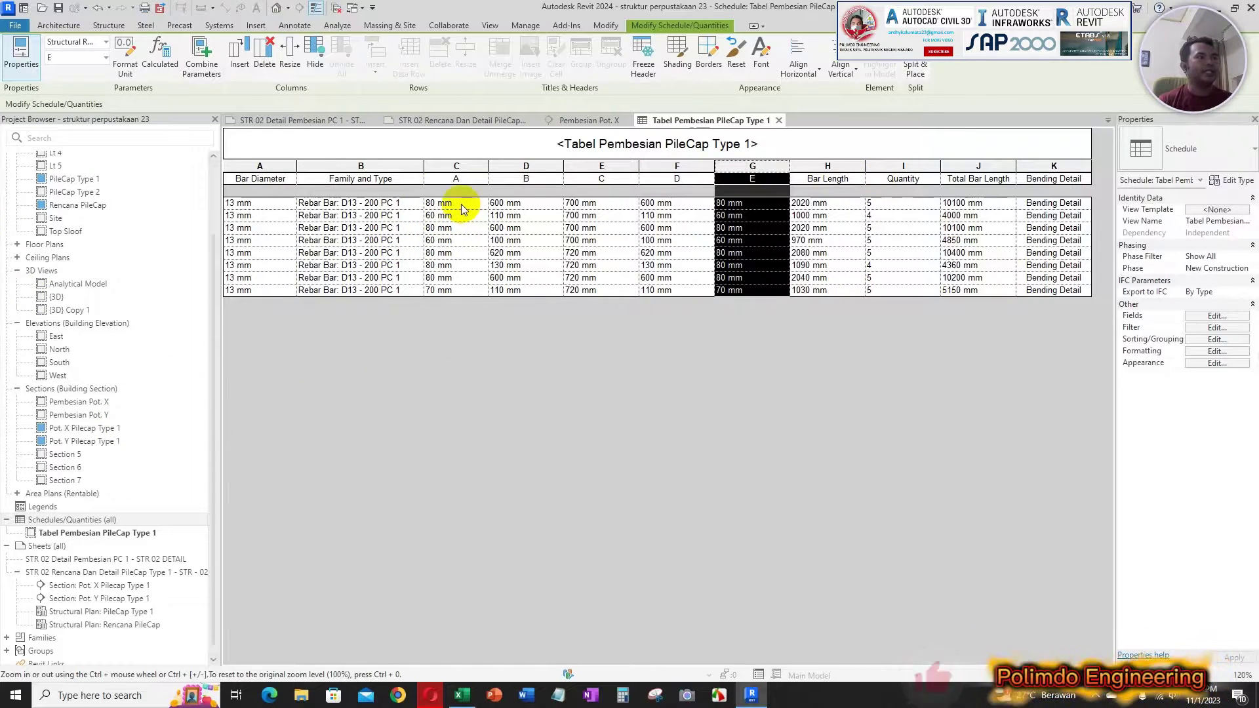
{"action": "left_click", "coordinate": [459, 167]}
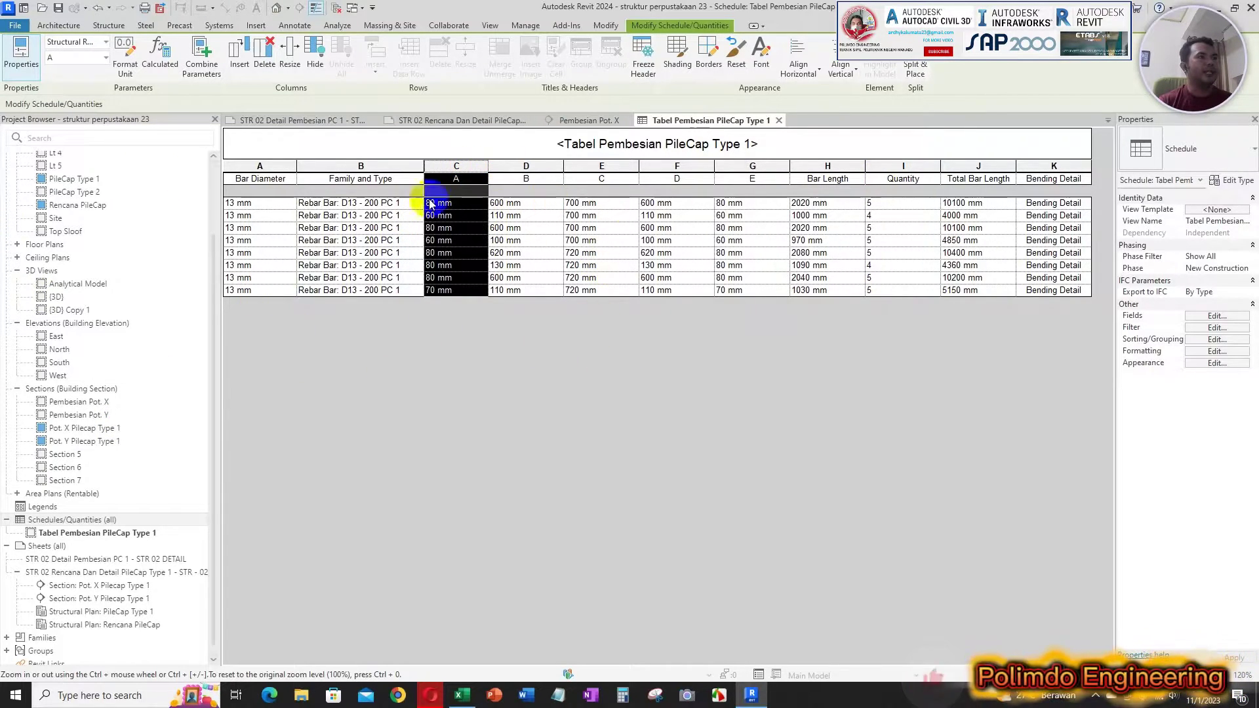
Switch to Excel and enter the sample values 78 in cell K26 and 78.13 in cell K27.
{"action": "left_click", "coordinate": [463, 696]}
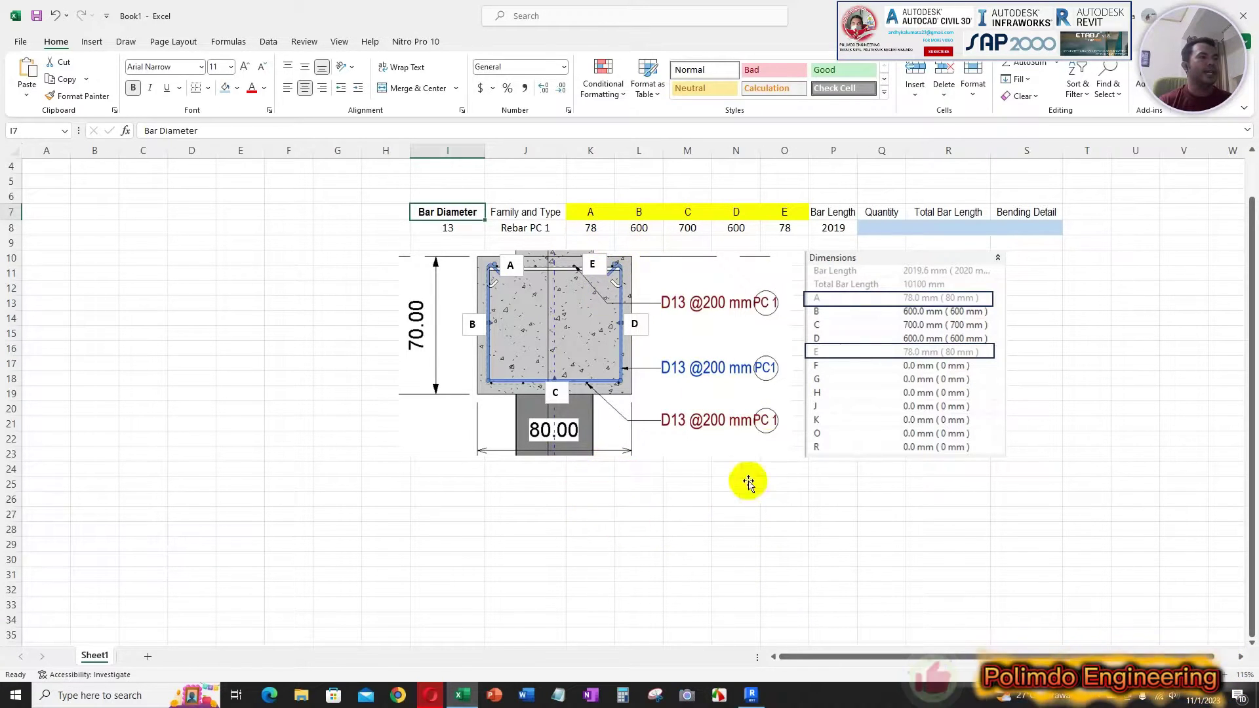
{"action": "left_click", "coordinate": [592, 502]}
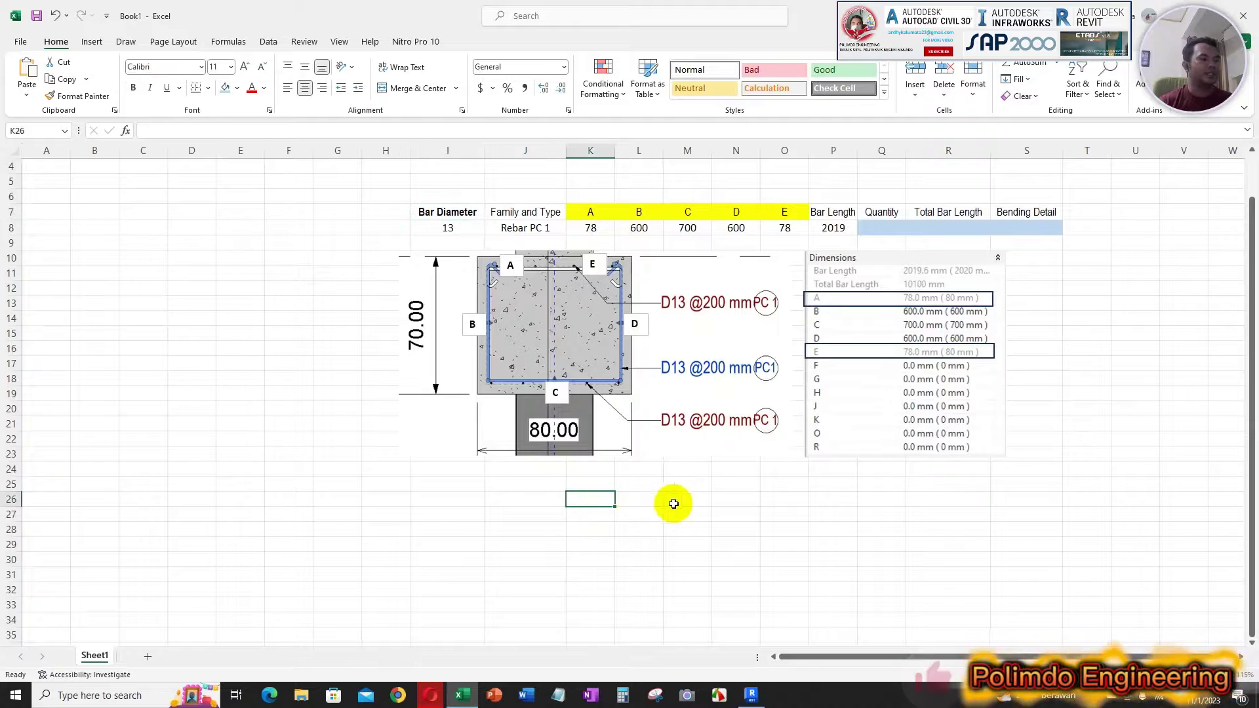
{"action": "type", "text": "78"}
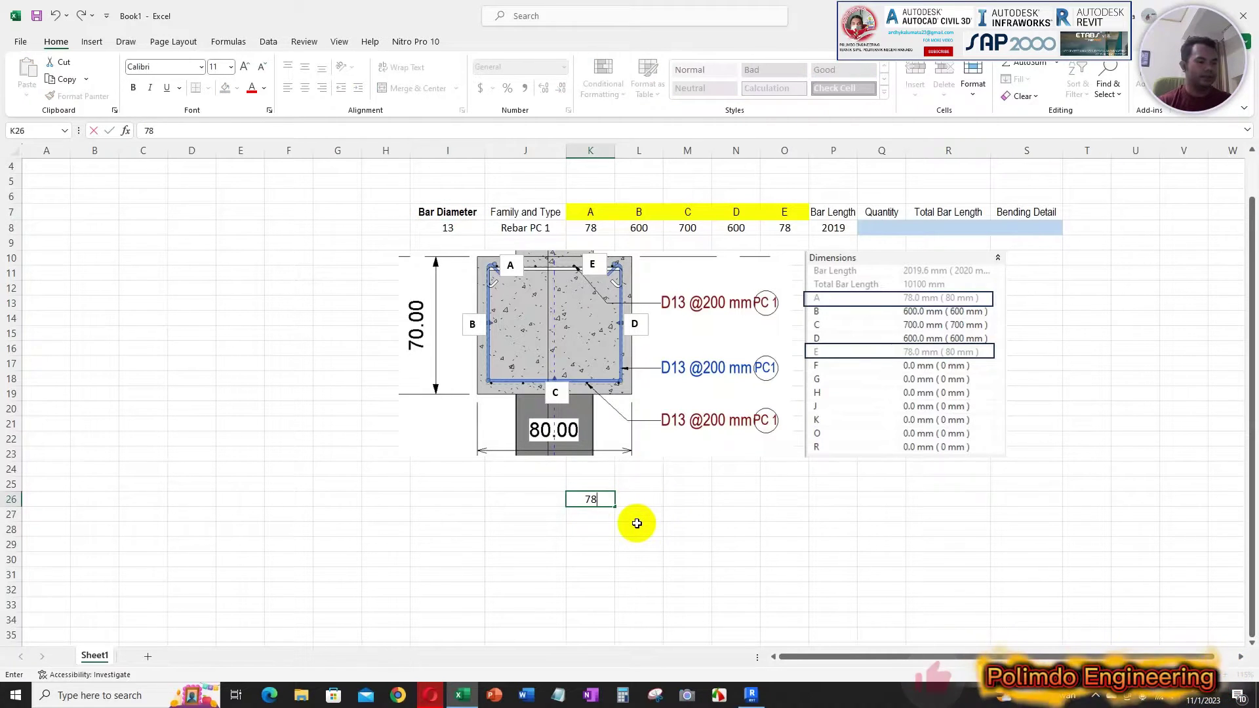
{"action": "left_click", "coordinate": [598, 517]}
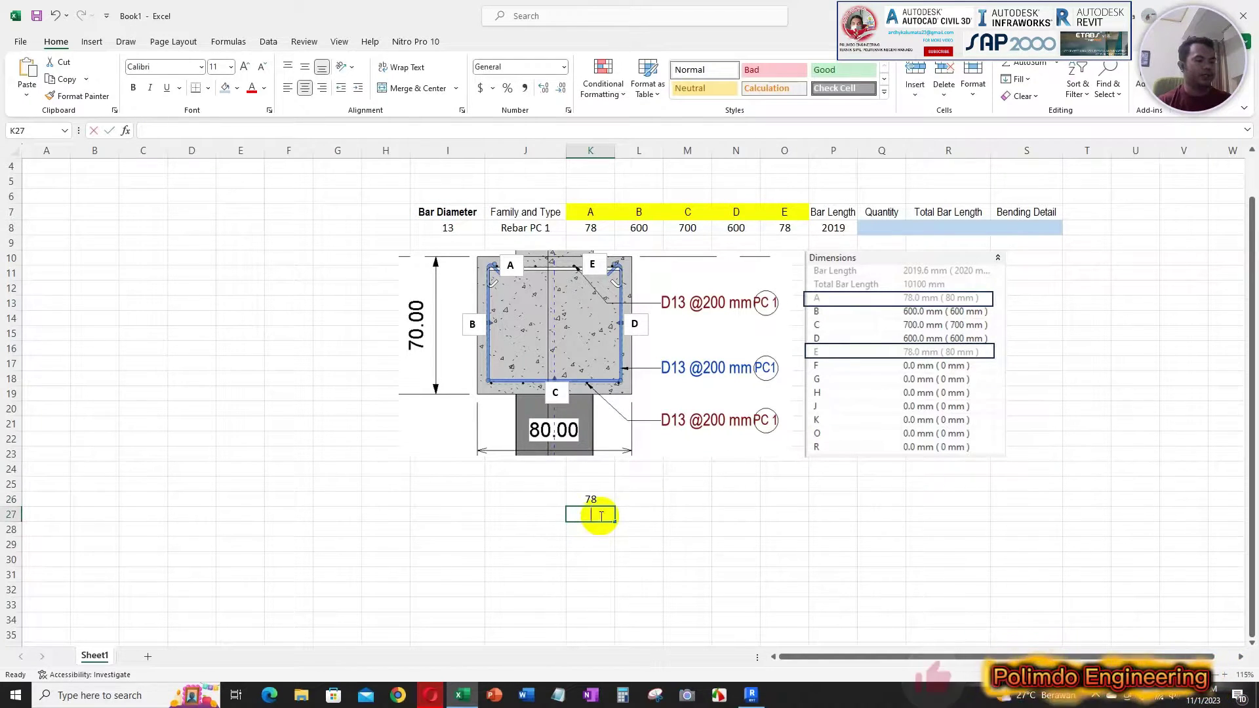
{"action": "type", "text": "7"}
{"action": "type", "text": "8.8"}
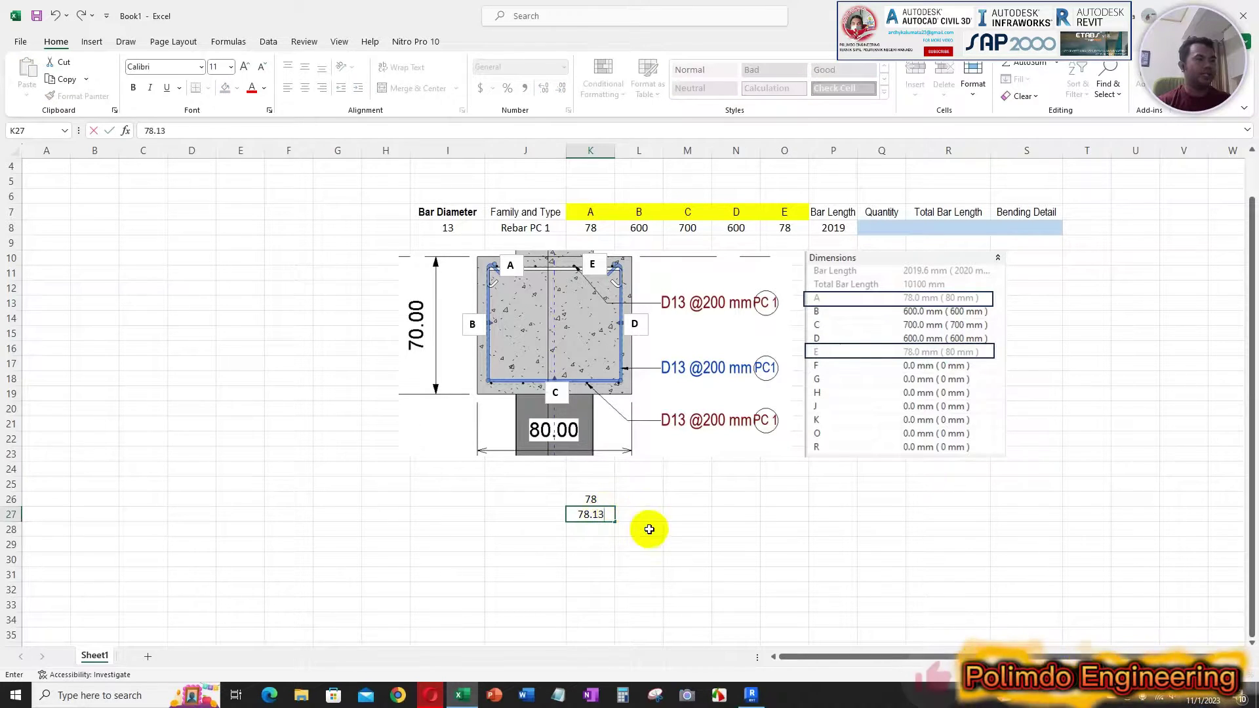
{"action": "left_click", "coordinate": [646, 528]}
{"action": "left_click", "coordinate": [594, 514]}
{"action": "left_click", "coordinate": [623, 518]}
{"action": "left_click", "coordinate": [593, 514]}
{"action": "left_click", "coordinate": [614, 499]}
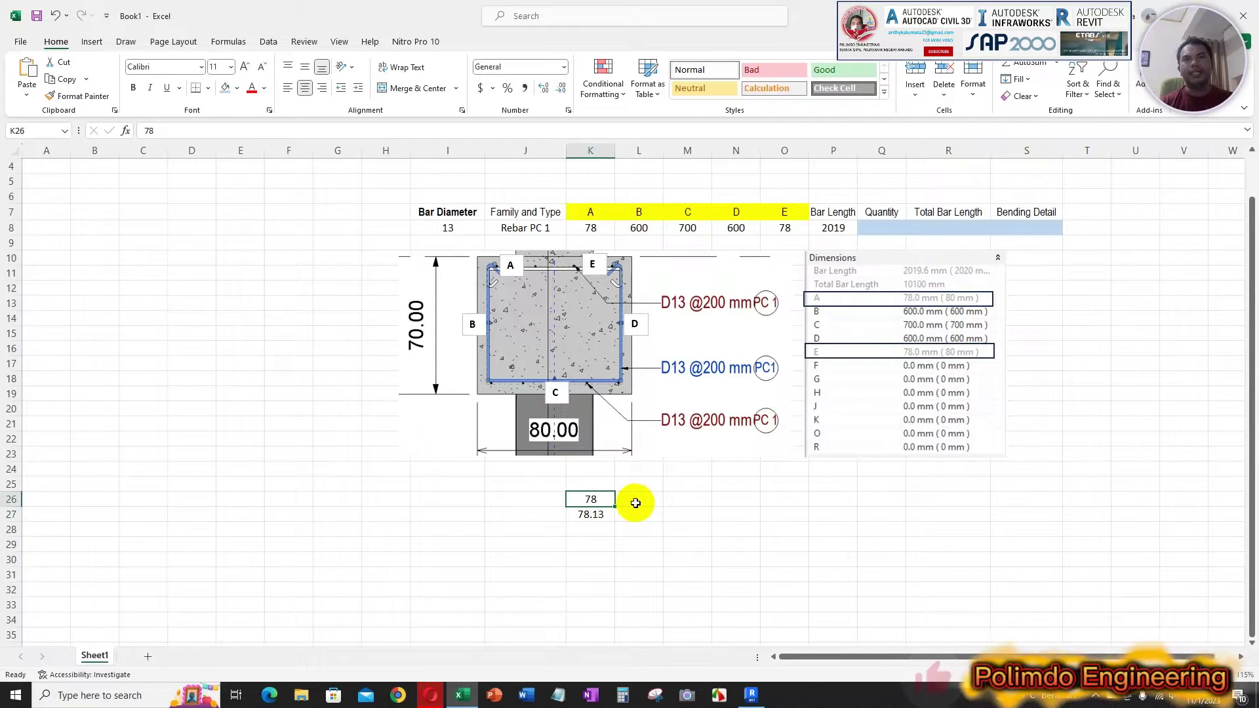
{"action": "left_click", "coordinate": [602, 512]}
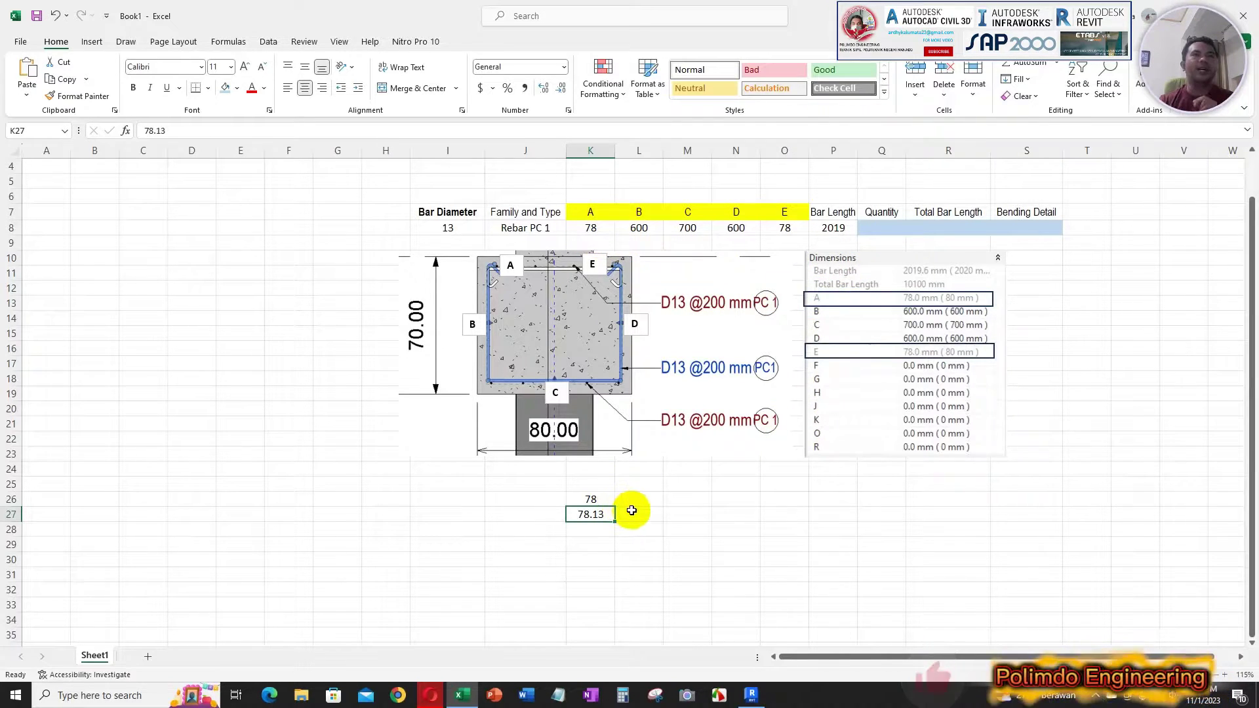
Back in Revit, override project settings to format schedule column A in centimeters with 2 decimal places, and narrow the column slightly.
{"action": "left_click", "coordinate": [466, 700]}
{"action": "left_click", "coordinate": [473, 179]}
{"action": "left_click", "coordinate": [461, 179]}
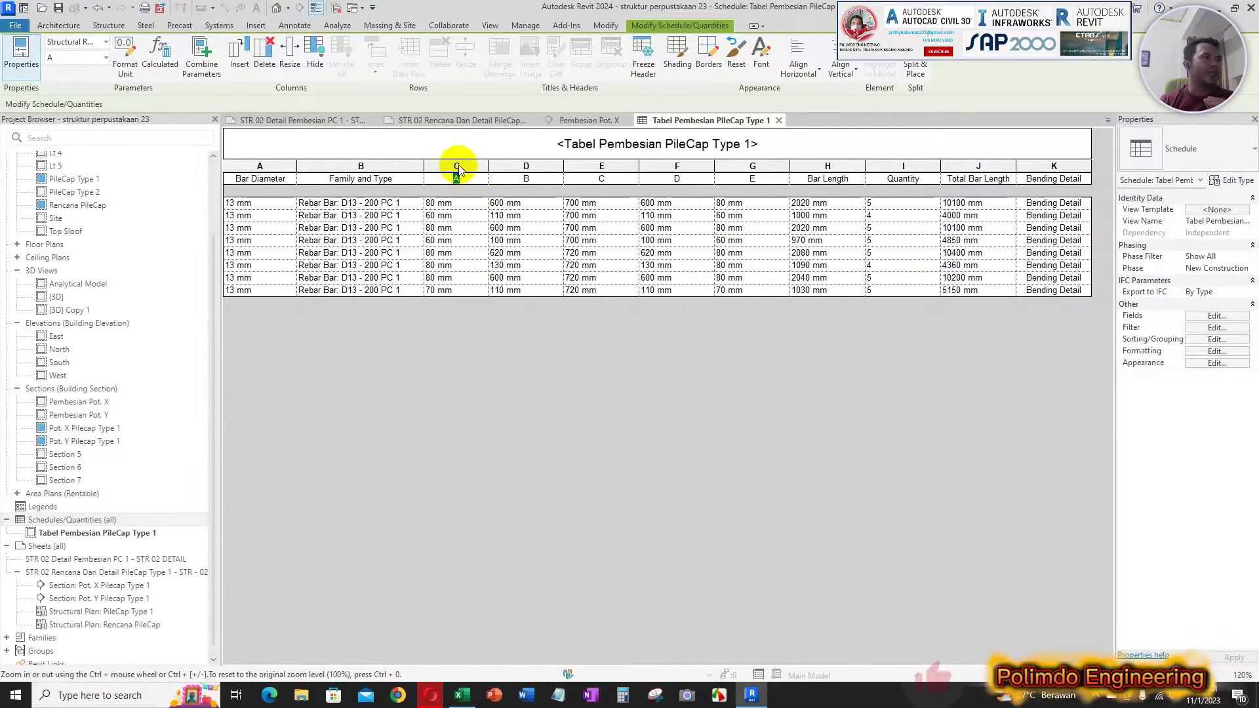
{"action": "left_click", "coordinate": [458, 167]}
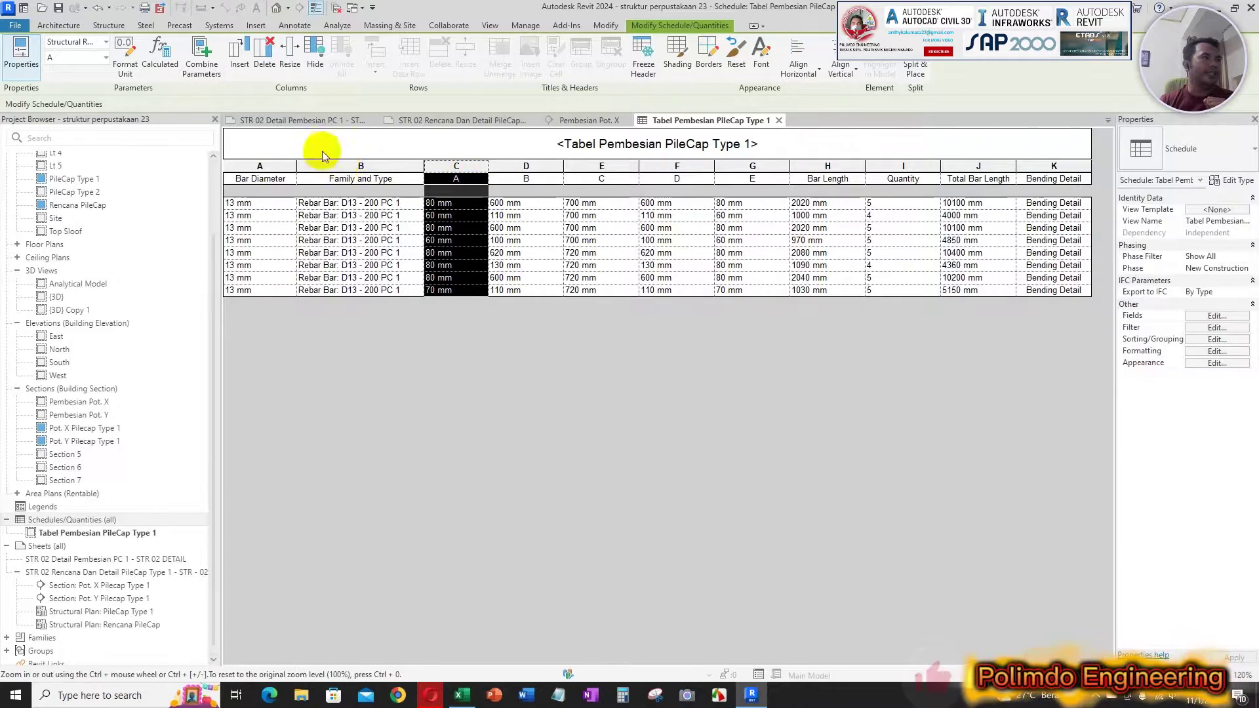
{"action": "left_click", "coordinate": [124, 72]}
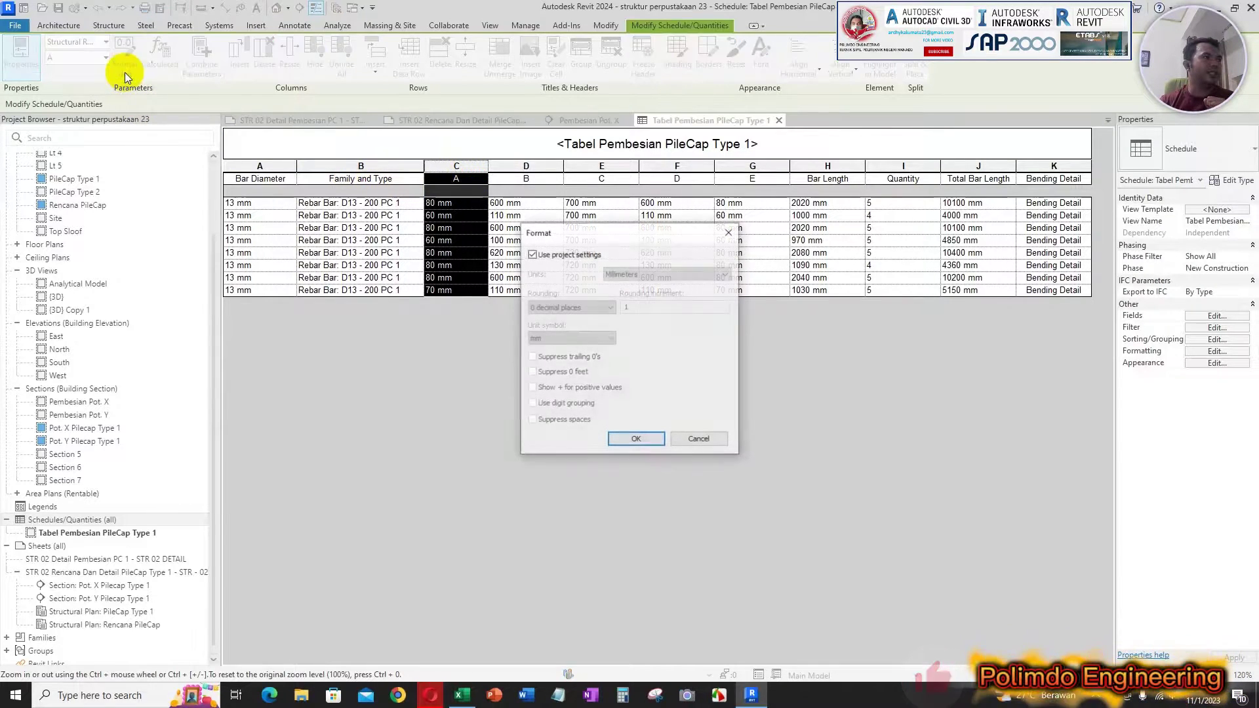
{"action": "left_click_drag", "start_coordinate": [611, 244], "coordinate": [597, 278]}
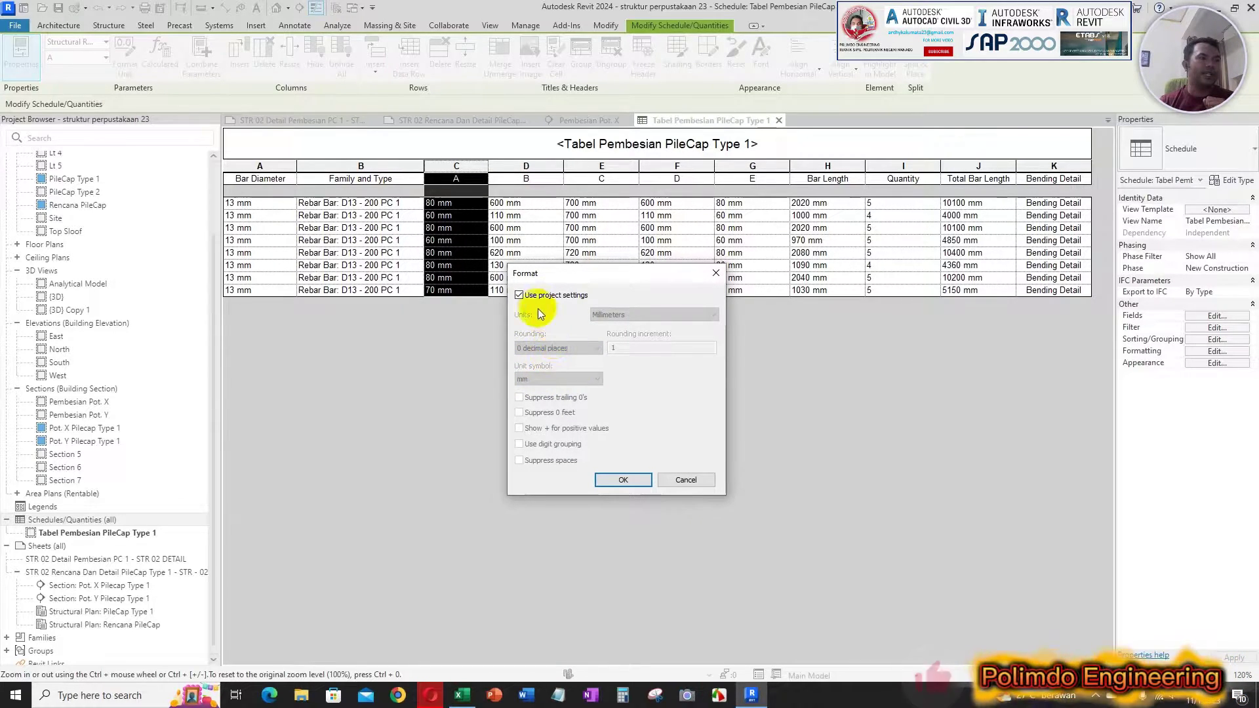
{"action": "left_click", "coordinate": [519, 296]}
{"action": "left_click", "coordinate": [626, 313]}
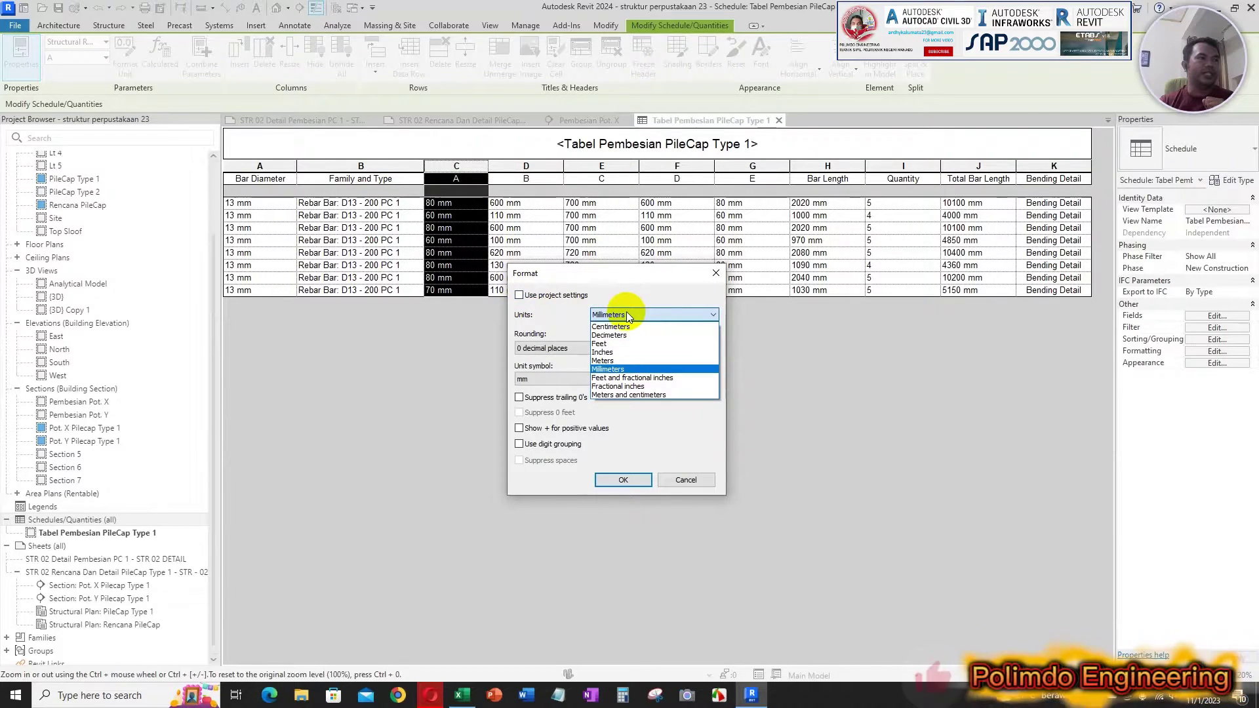
{"action": "left_click", "coordinate": [625, 326]}
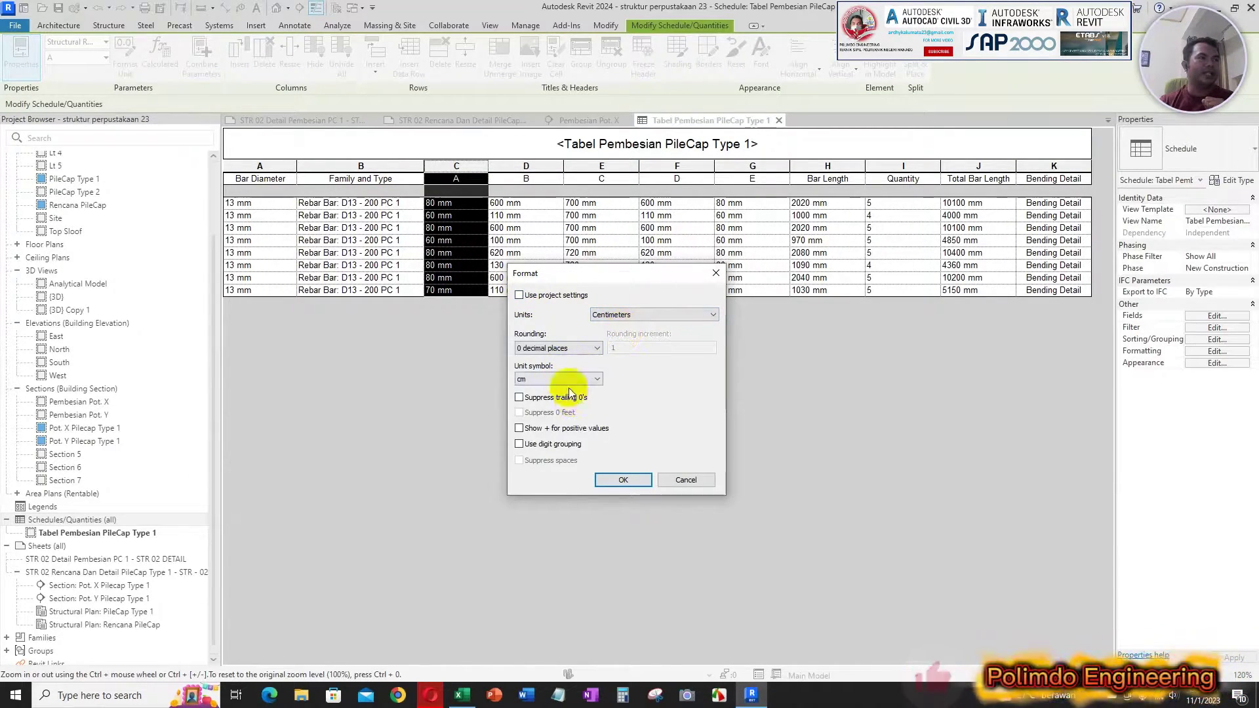
{"action": "left_click", "coordinate": [539, 349]}
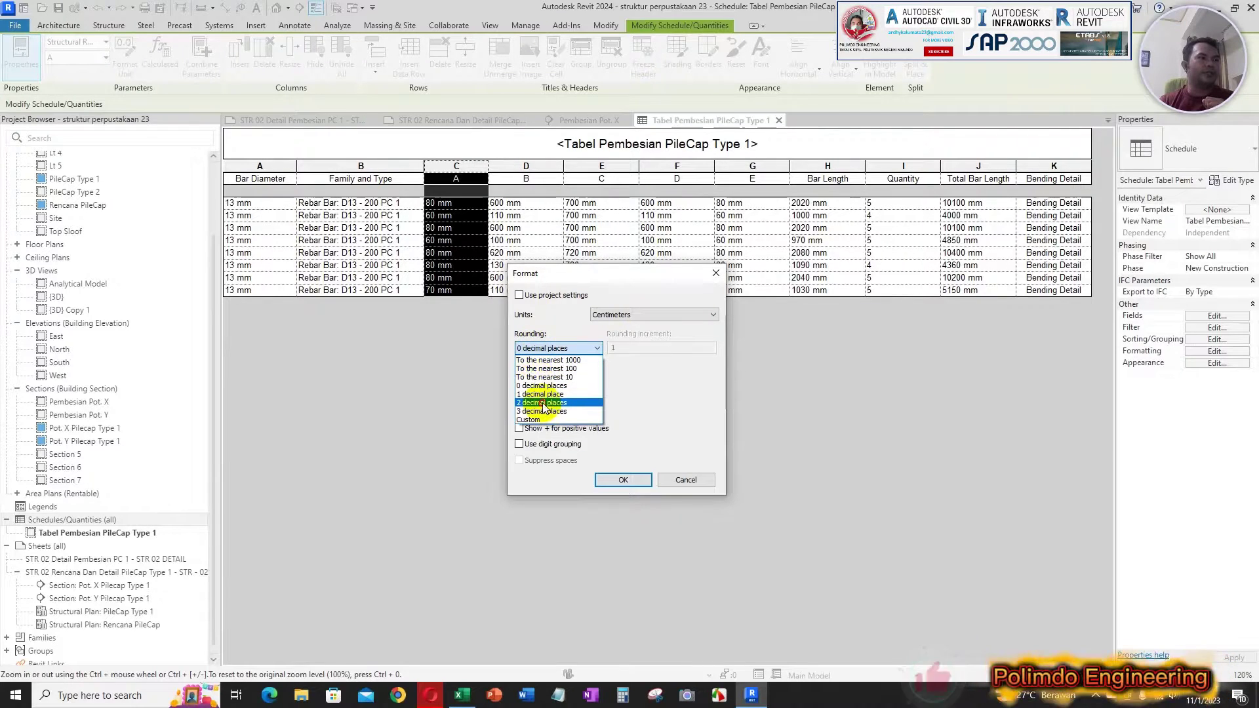
{"action": "left_click", "coordinate": [544, 403]}
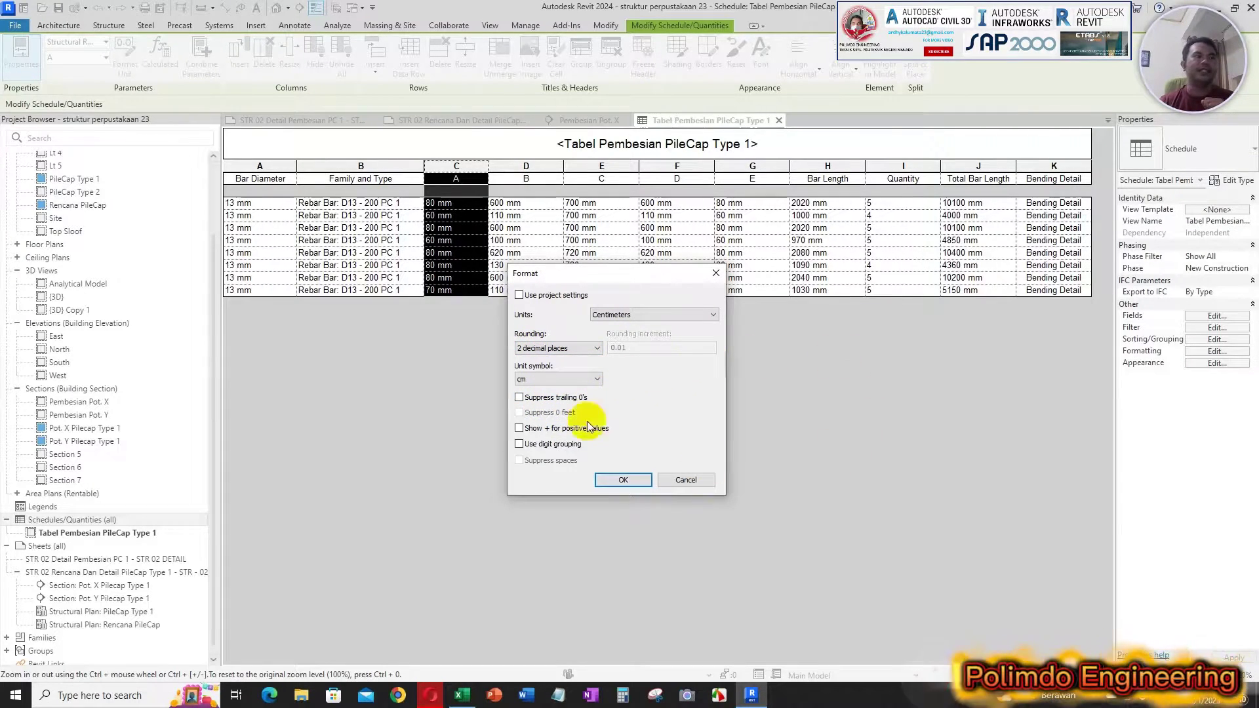
{"action": "left_click", "coordinate": [615, 478]}
{"action": "left_click_drag", "start_coordinate": [487, 184], "coordinate": [475, 185]}
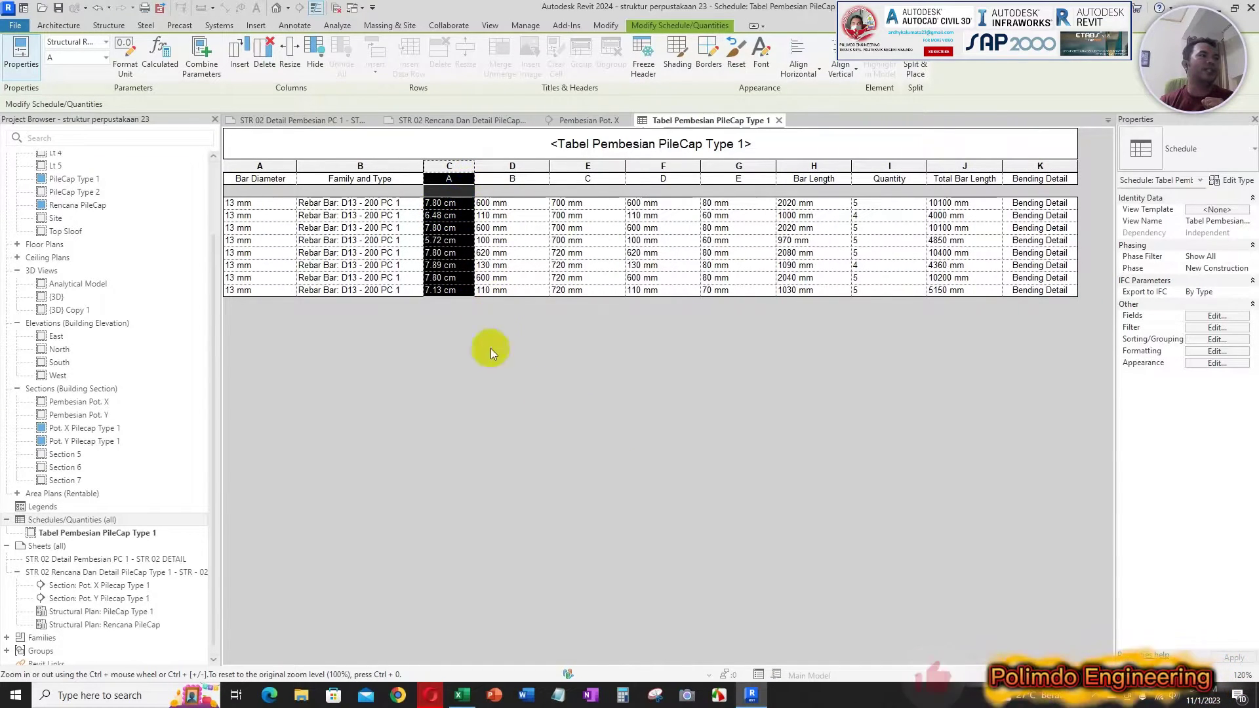
Compare the reformatted column A values in the schedule with the sample values in Excel cells K26 and K27.
{"action": "left_click", "coordinate": [455, 219]}
{"action": "left_click", "coordinate": [455, 204]}
{"action": "left_click", "coordinate": [458, 219]}
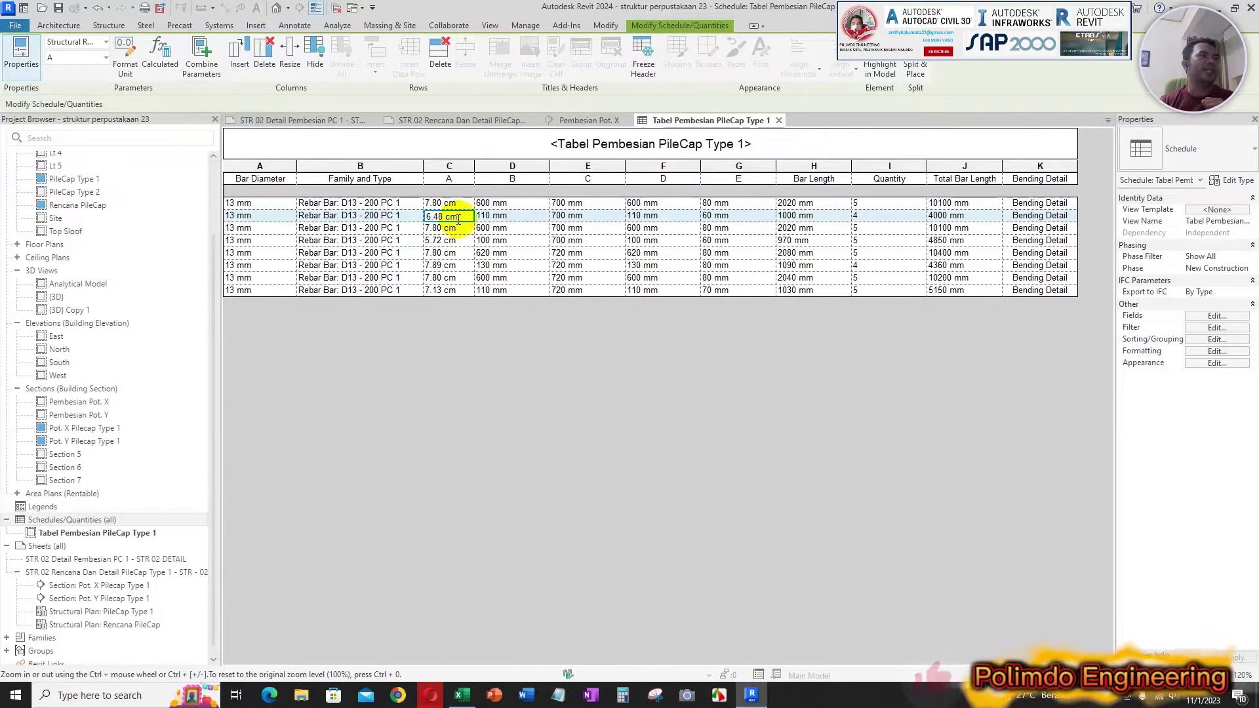
{"action": "left_click", "coordinate": [462, 695]}
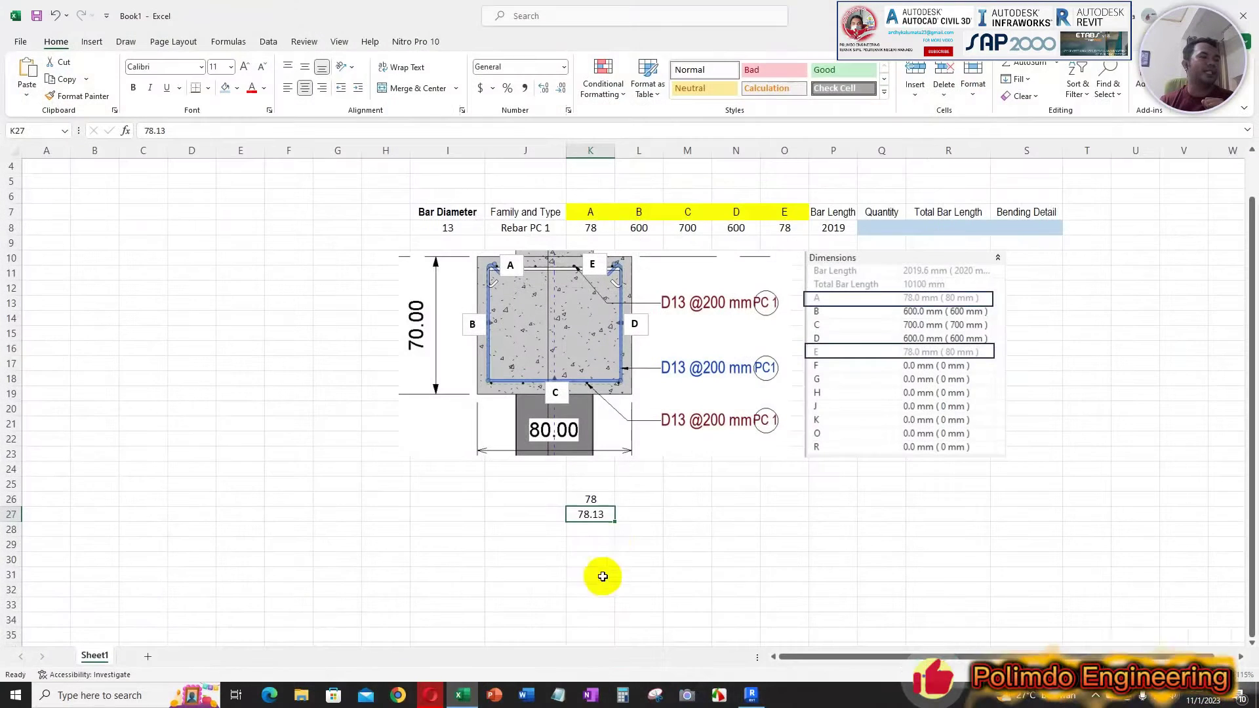
{"action": "left_click", "coordinate": [593, 502]}
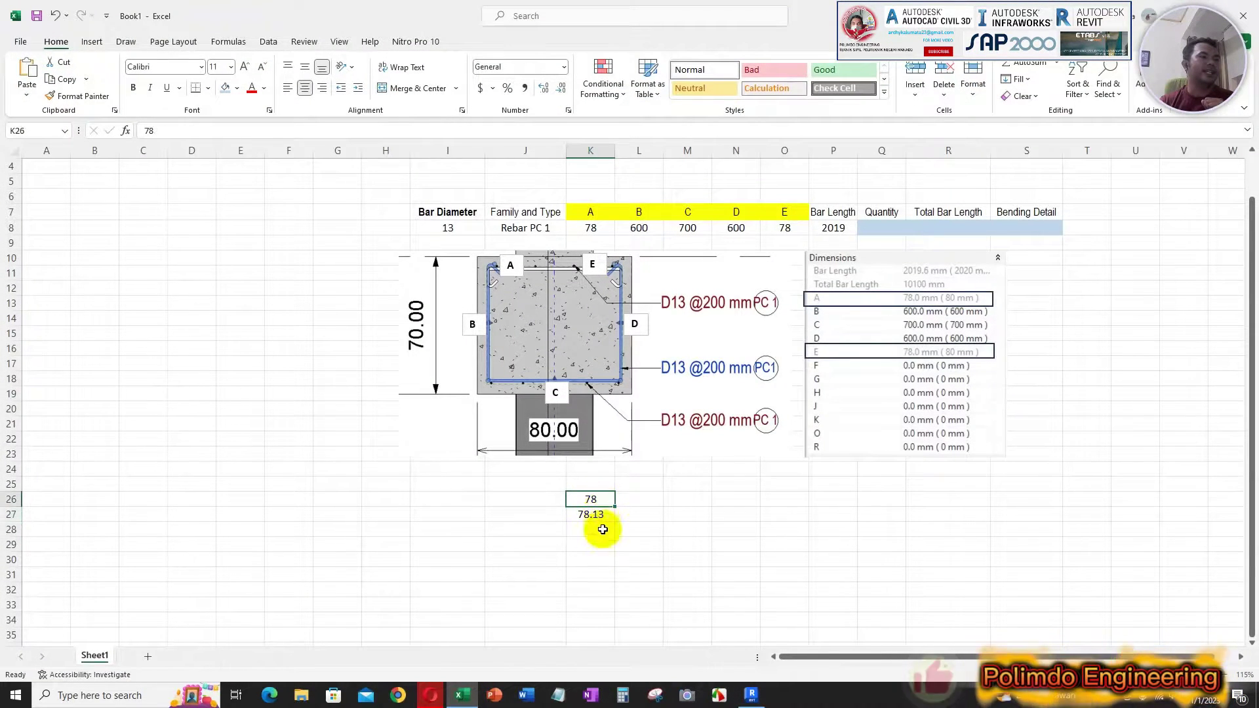
Return to Revit and format the schedule's B dimension column in centimeters with 2 decimal places instead of the project settings.
{"action": "left_click", "coordinate": [751, 695]}
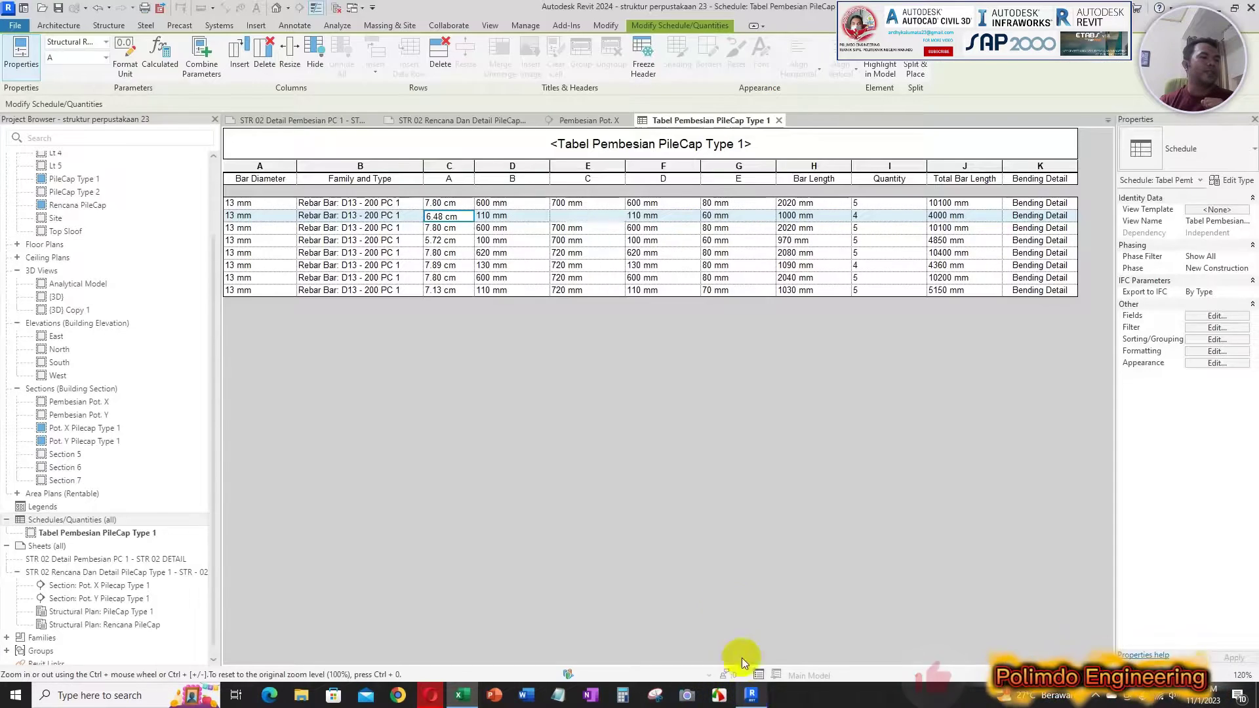
{"action": "left_click", "coordinate": [518, 169]}
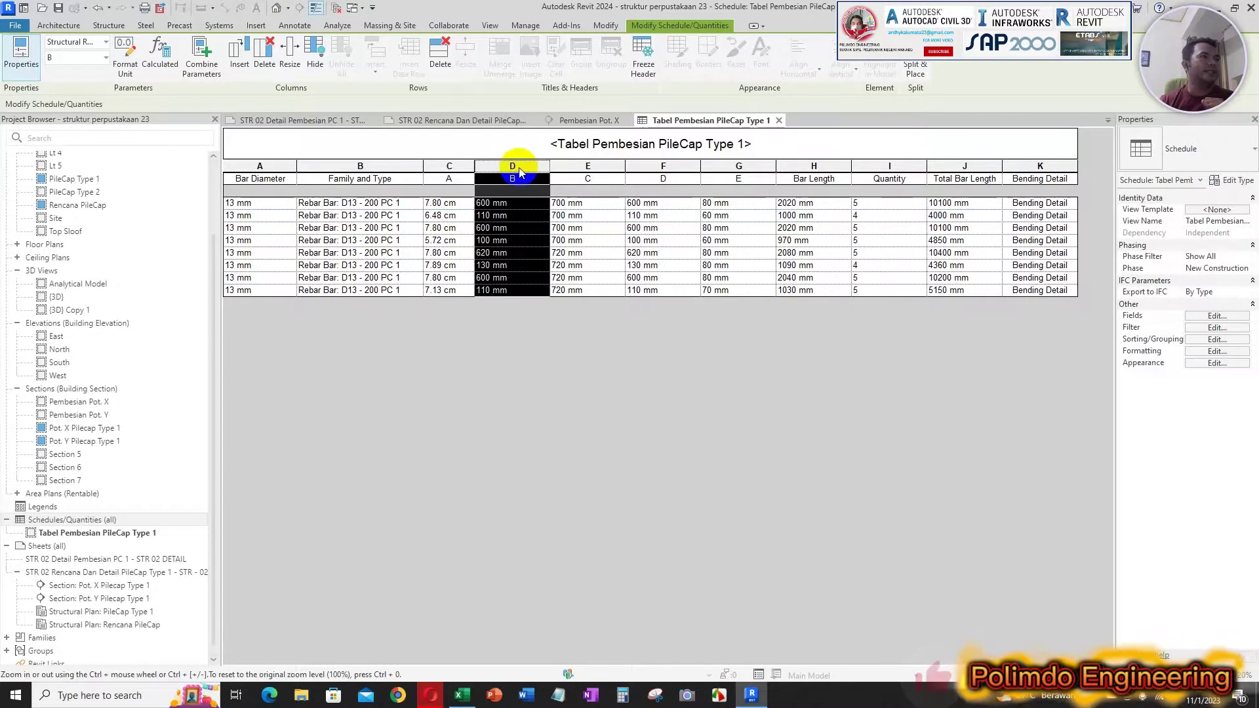
{"action": "left_click", "coordinate": [138, 77]}
{"action": "left_click", "coordinate": [533, 301]}
{"action": "left_click", "coordinate": [638, 310]}
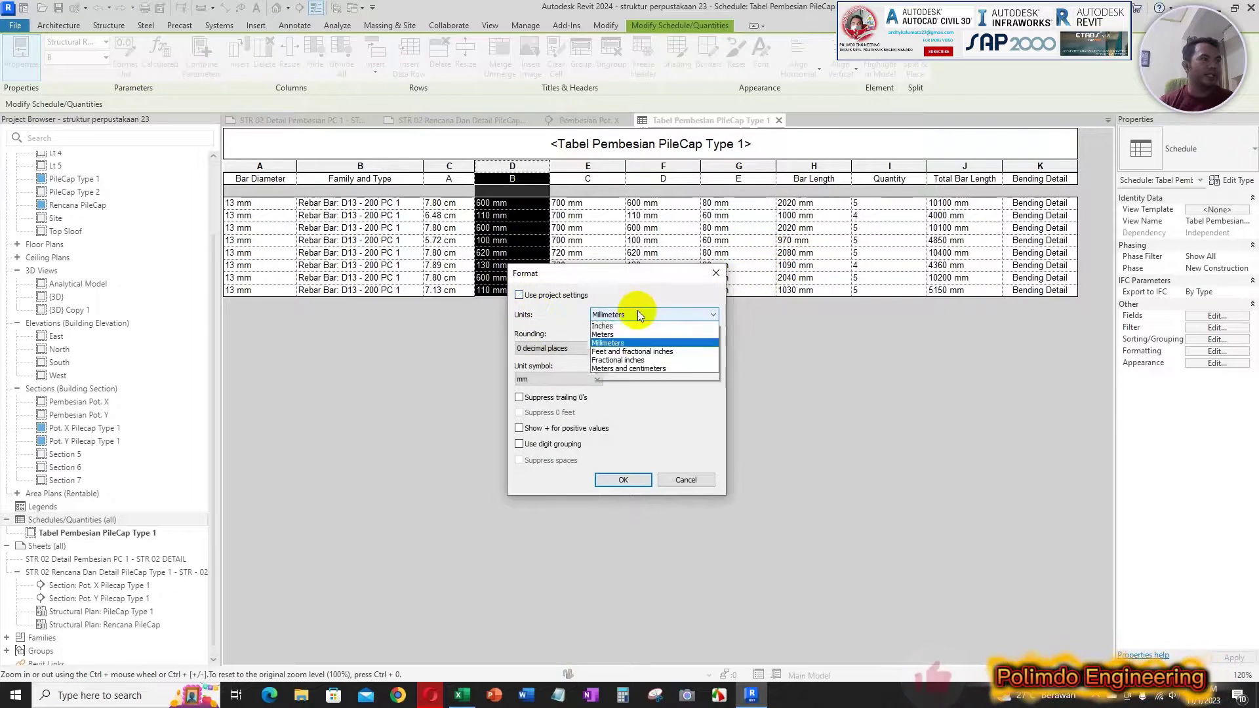
{"action": "left_click", "coordinate": [631, 328]}
{"action": "left_click", "coordinate": [545, 348]}
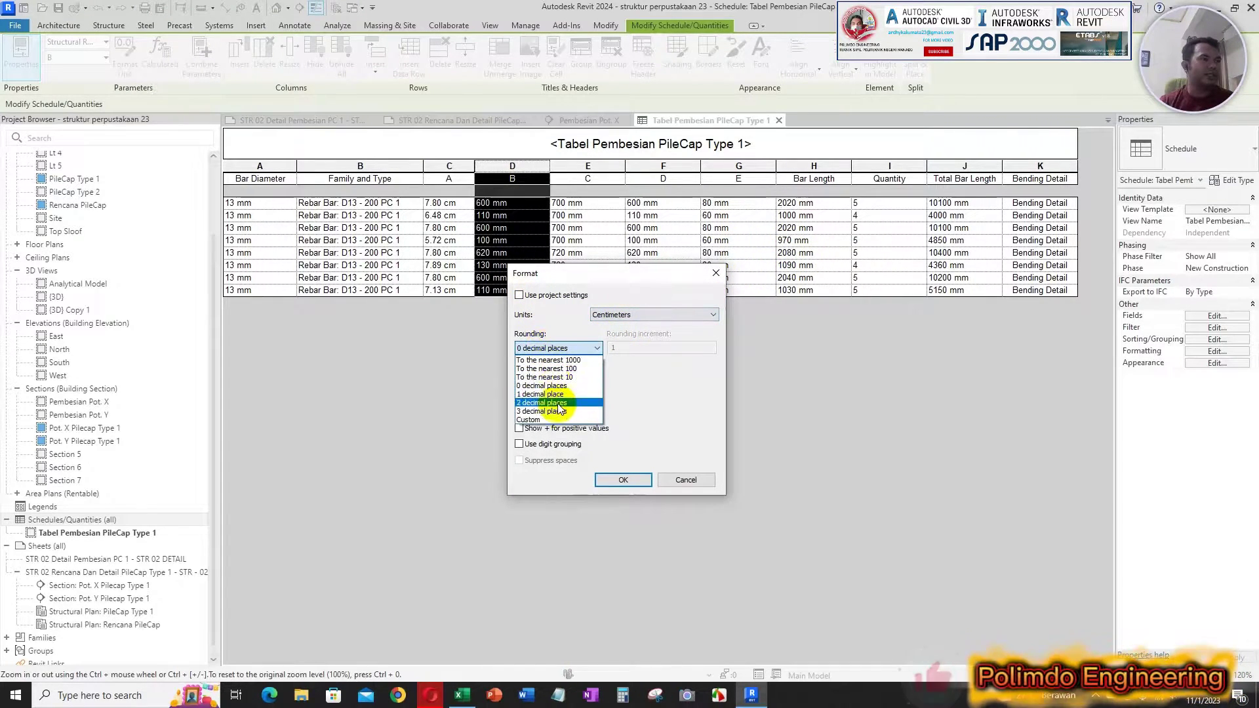
{"action": "left_click", "coordinate": [557, 392]}
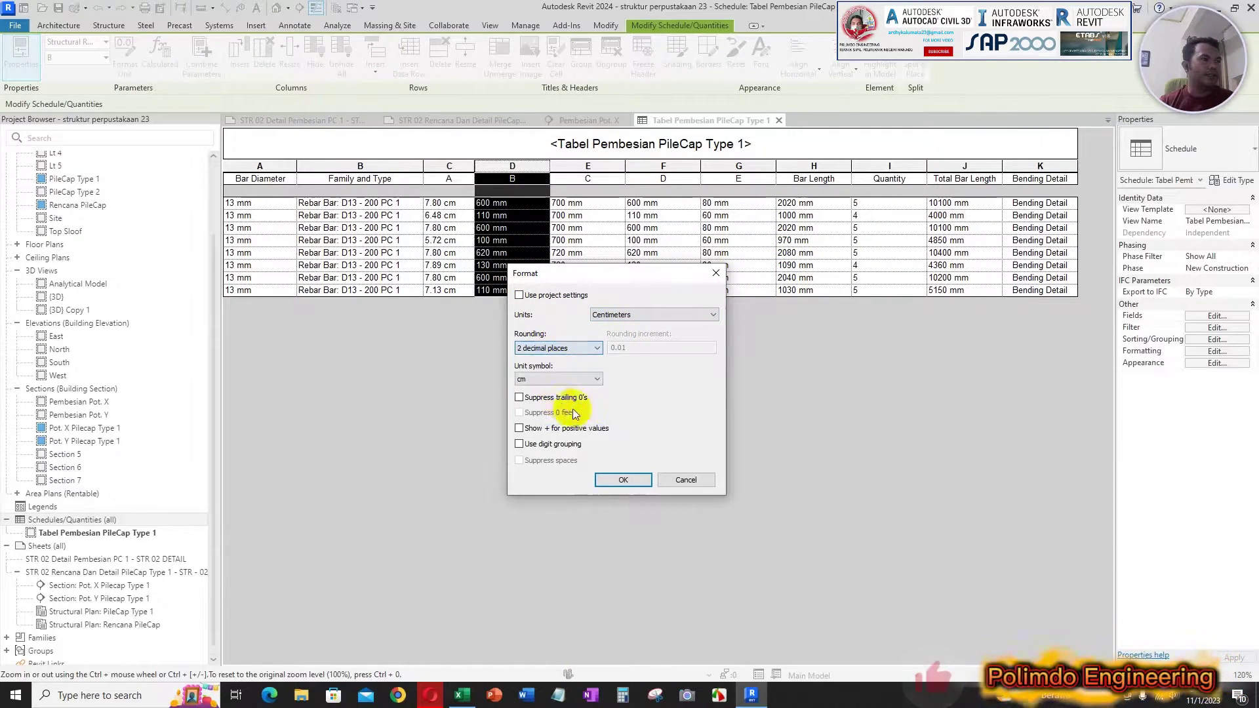
{"action": "left_click", "coordinate": [623, 480]}
Override the project settings for the C dimension column, using centimeters with 2 decimal places.
{"action": "left_click_drag", "start_coordinate": [604, 177], "coordinate": [639, 172]}
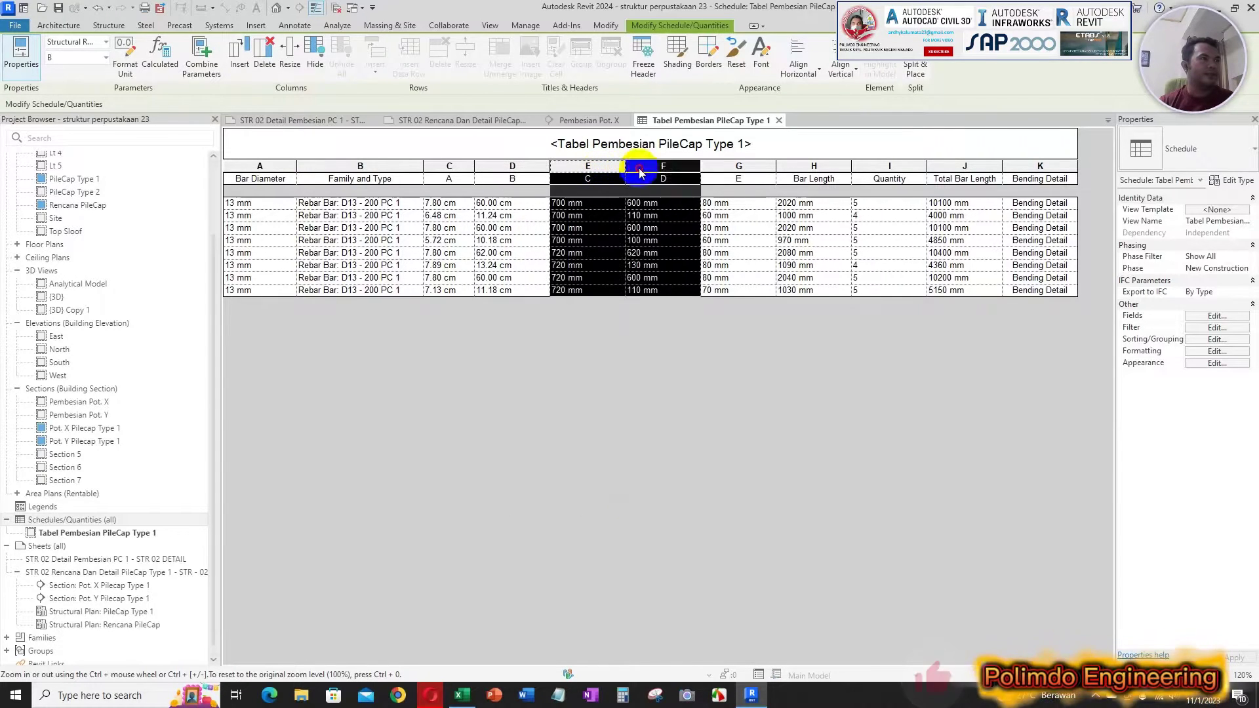
{"action": "left_click", "coordinate": [600, 166]}
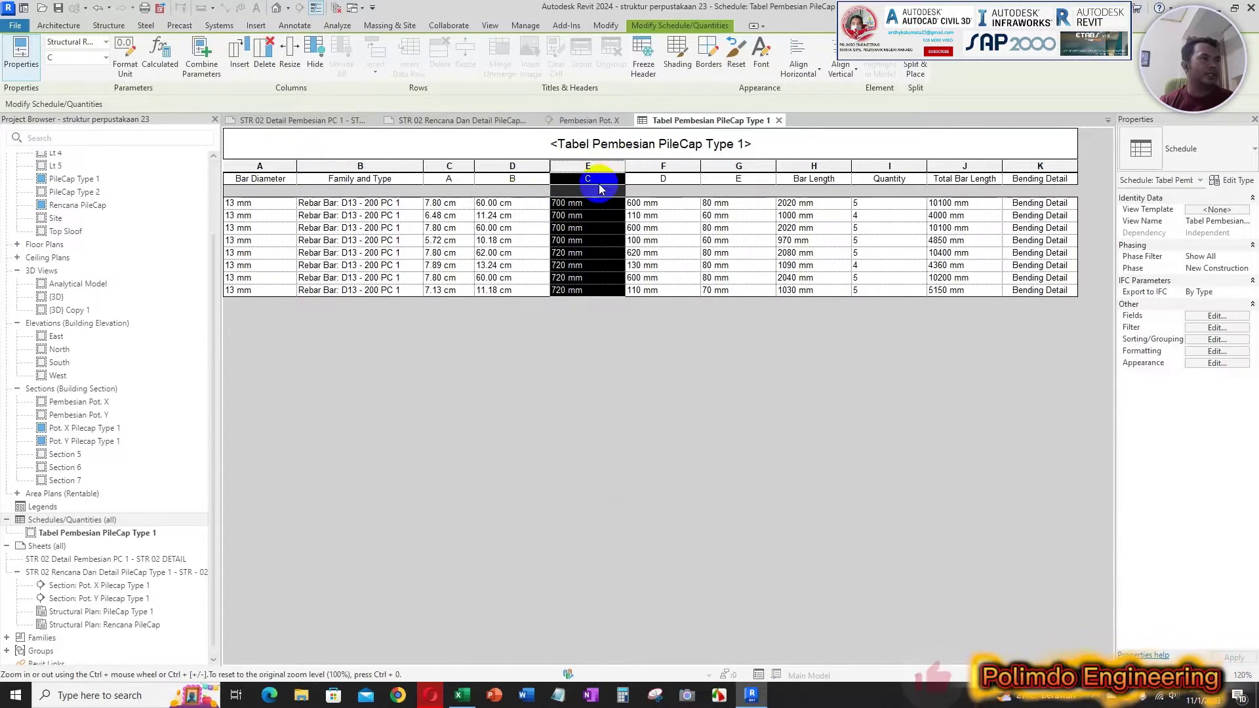
{"action": "left_click", "coordinate": [125, 52]}
{"action": "left_click", "coordinate": [556, 295]}
{"action": "left_click", "coordinate": [612, 315]}
{"action": "left_click", "coordinate": [613, 333]}
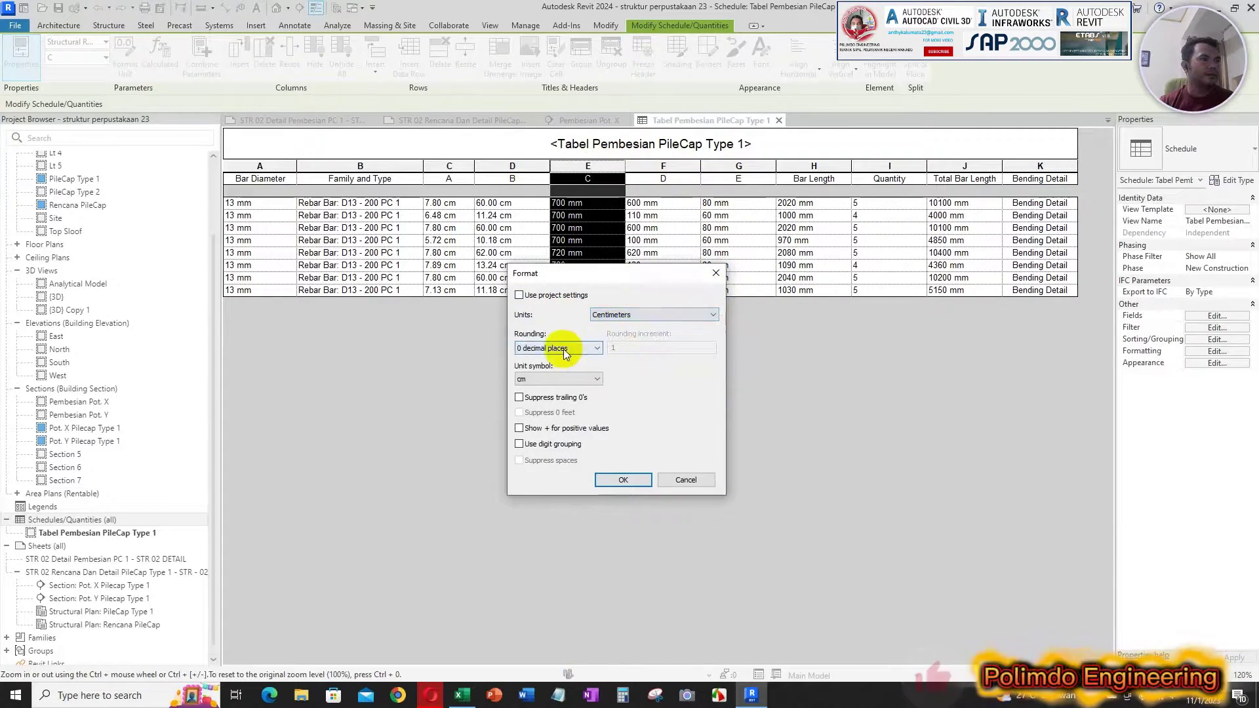
{"action": "left_click", "coordinate": [564, 349]}
{"action": "left_click", "coordinate": [541, 403]}
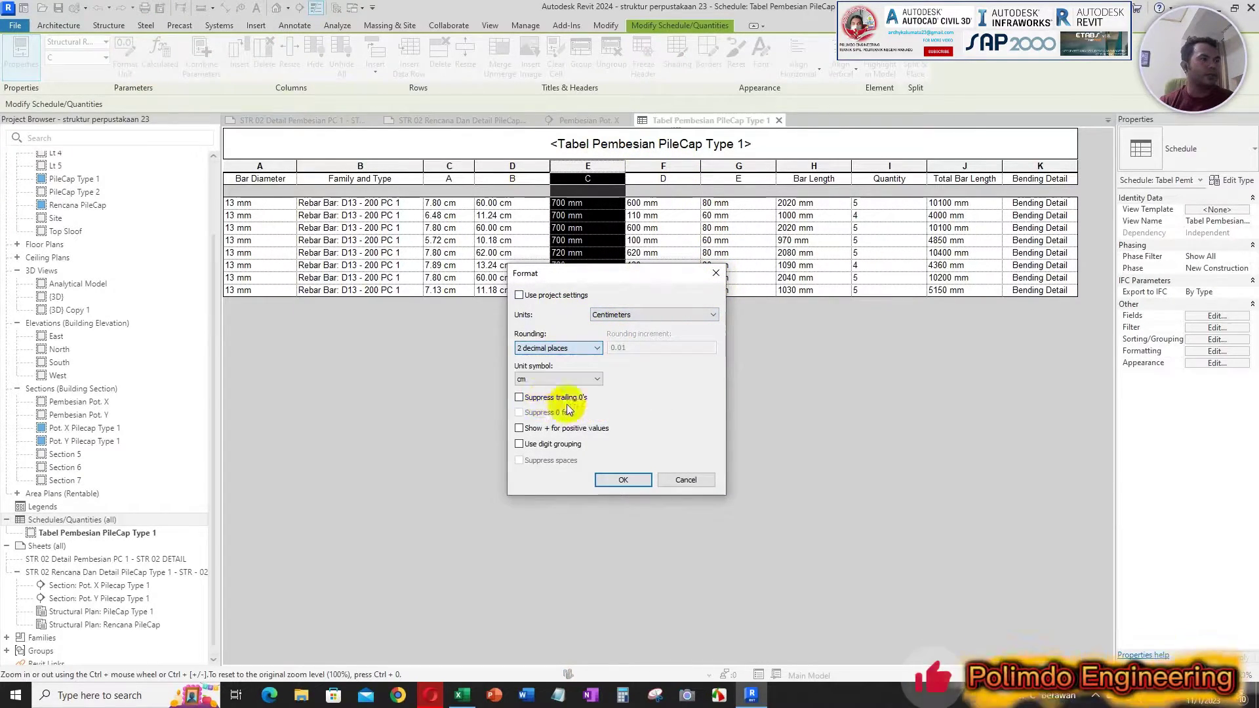
{"action": "left_click", "coordinate": [623, 480]}
Override the project settings for the D dimension column, using centimeters with 2 decimal places.
{"action": "left_click", "coordinate": [676, 165]}
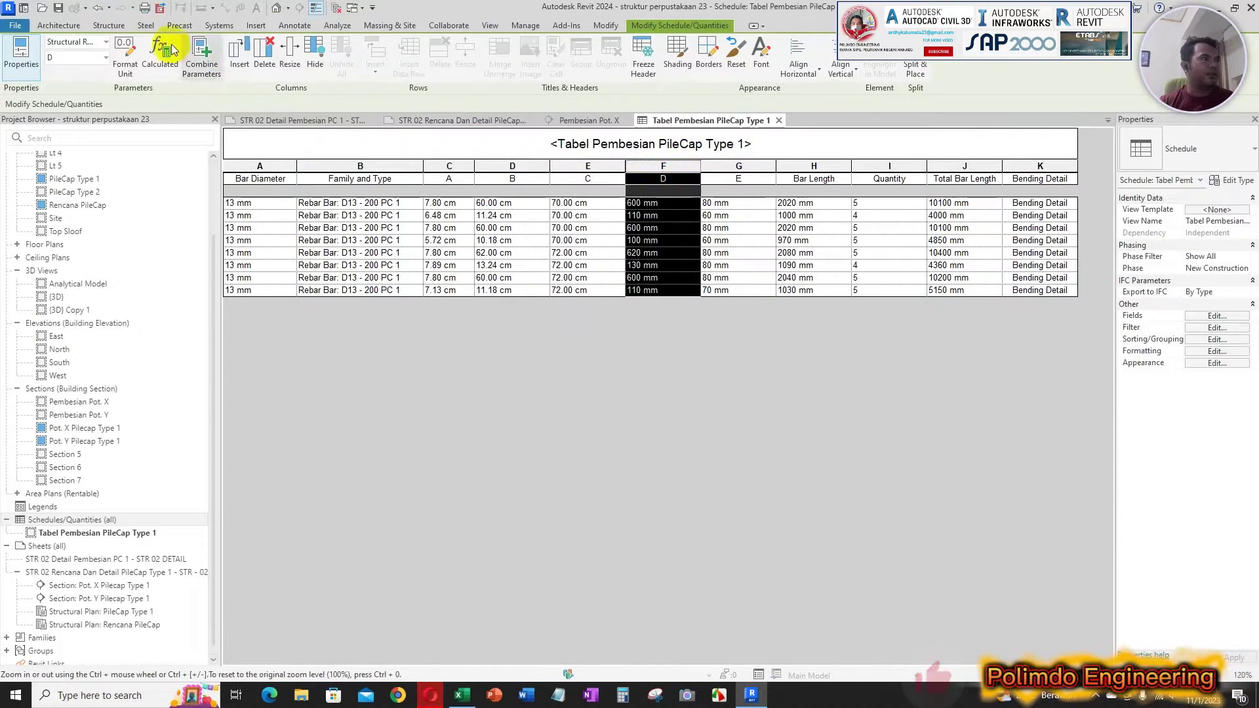
{"action": "left_click", "coordinate": [136, 70]}
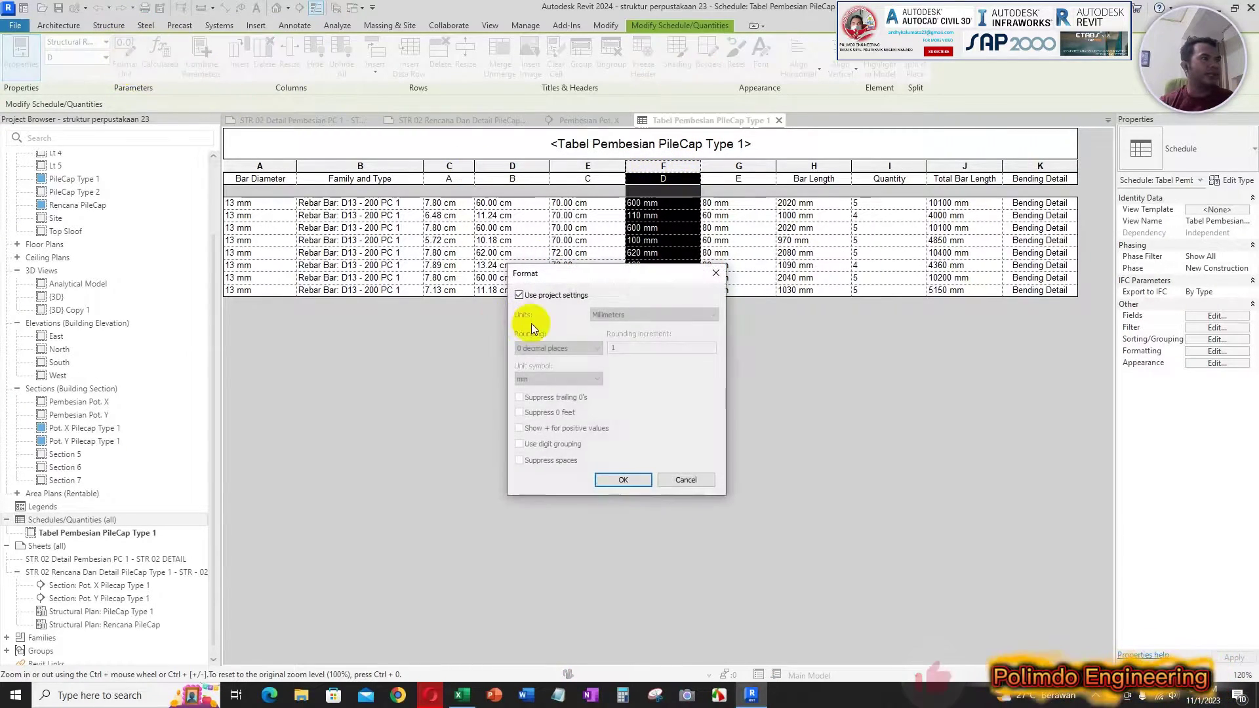
{"action": "left_click", "coordinate": [518, 295]}
{"action": "left_click", "coordinate": [653, 314]}
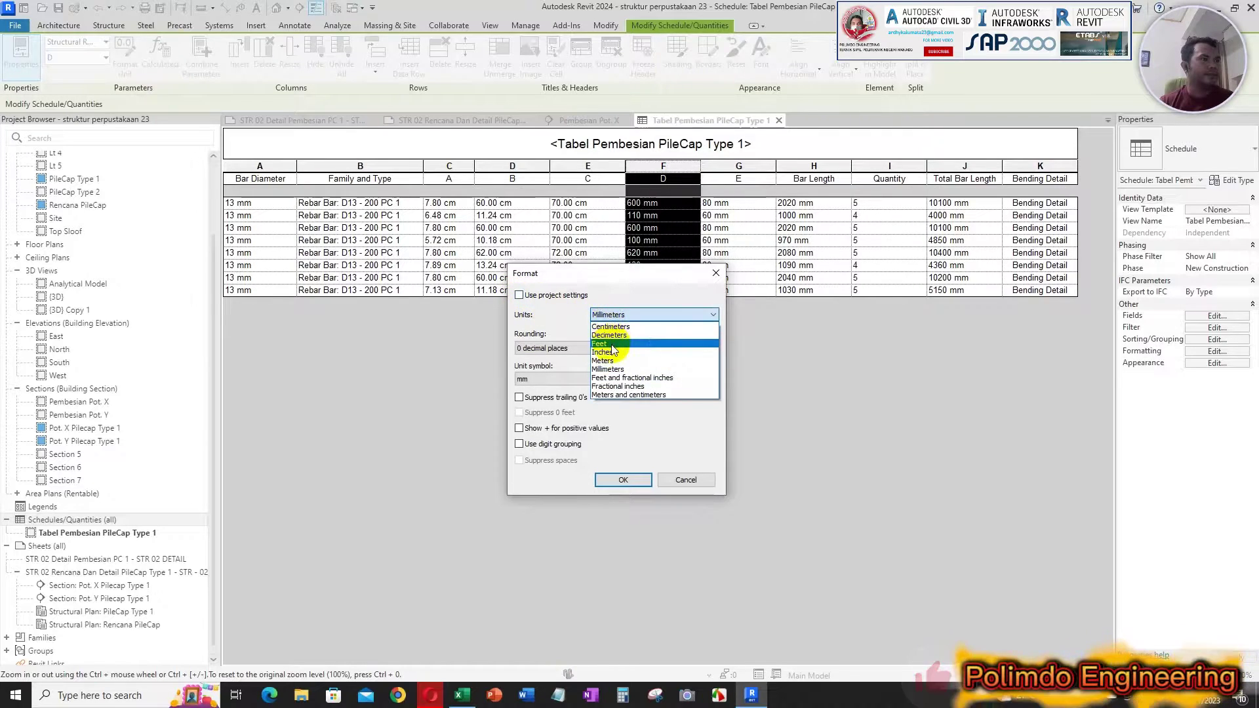
{"action": "left_click", "coordinate": [610, 331]}
{"action": "left_click", "coordinate": [557, 349]}
{"action": "left_click", "coordinate": [558, 375]}
{"action": "left_click", "coordinate": [622, 476]}
Override the project settings for the E dimension column, using centimeters with 2 decimal places.
{"action": "left_click", "coordinate": [712, 166]}
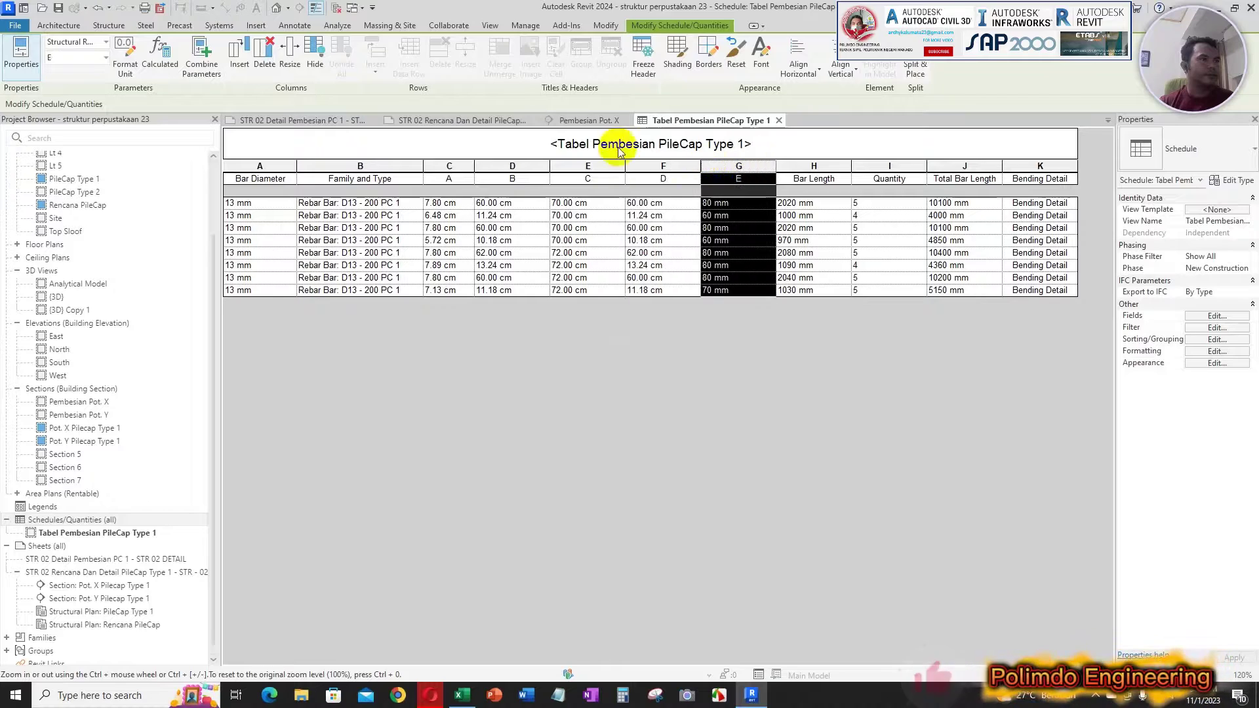
{"action": "left_click", "coordinate": [520, 295]}
{"action": "left_click", "coordinate": [648, 316]}
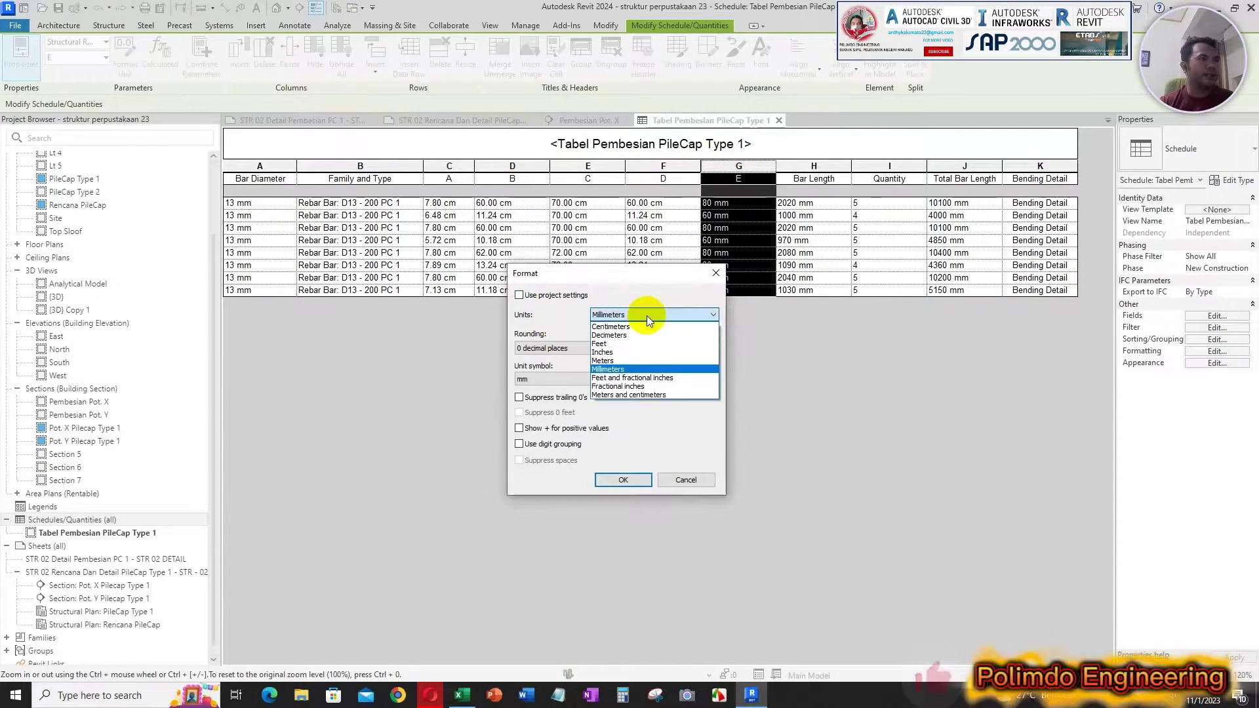
{"action": "left_click", "coordinate": [611, 327]}
{"action": "left_click", "coordinate": [561, 348]}
{"action": "left_click", "coordinate": [541, 403]}
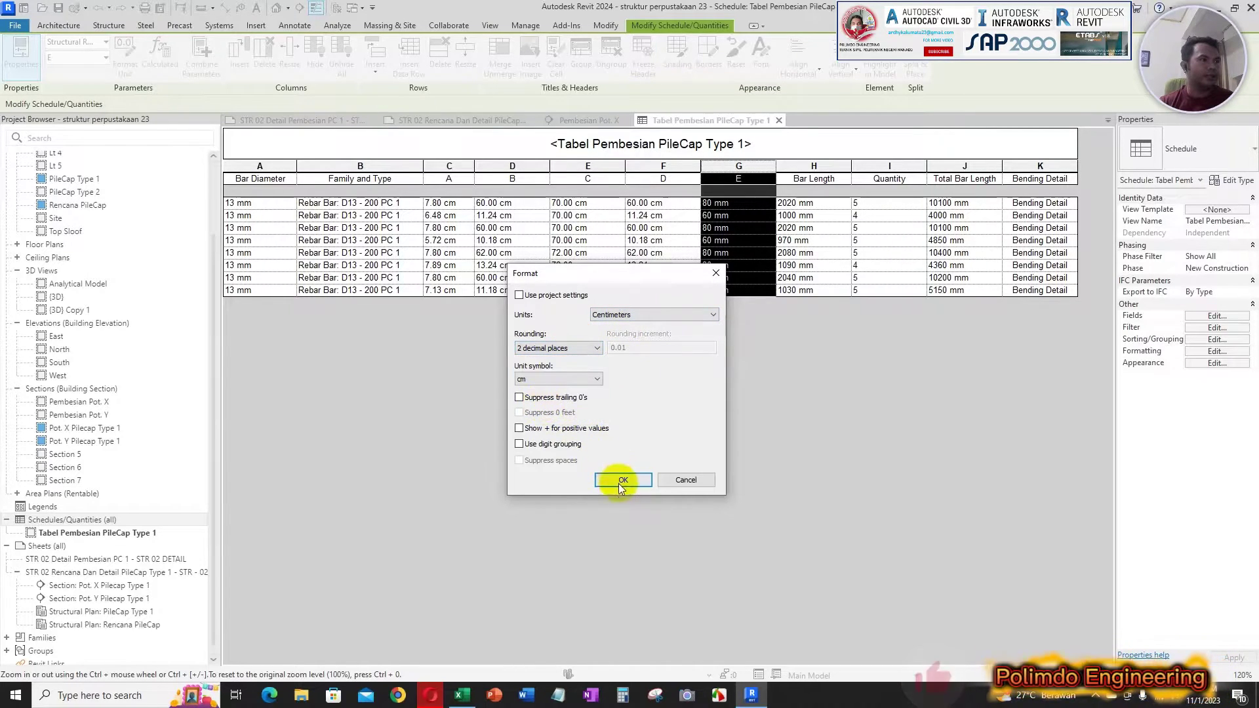
{"action": "left_click", "coordinate": [623, 480]}
{"action": "left_click", "coordinate": [809, 277]}
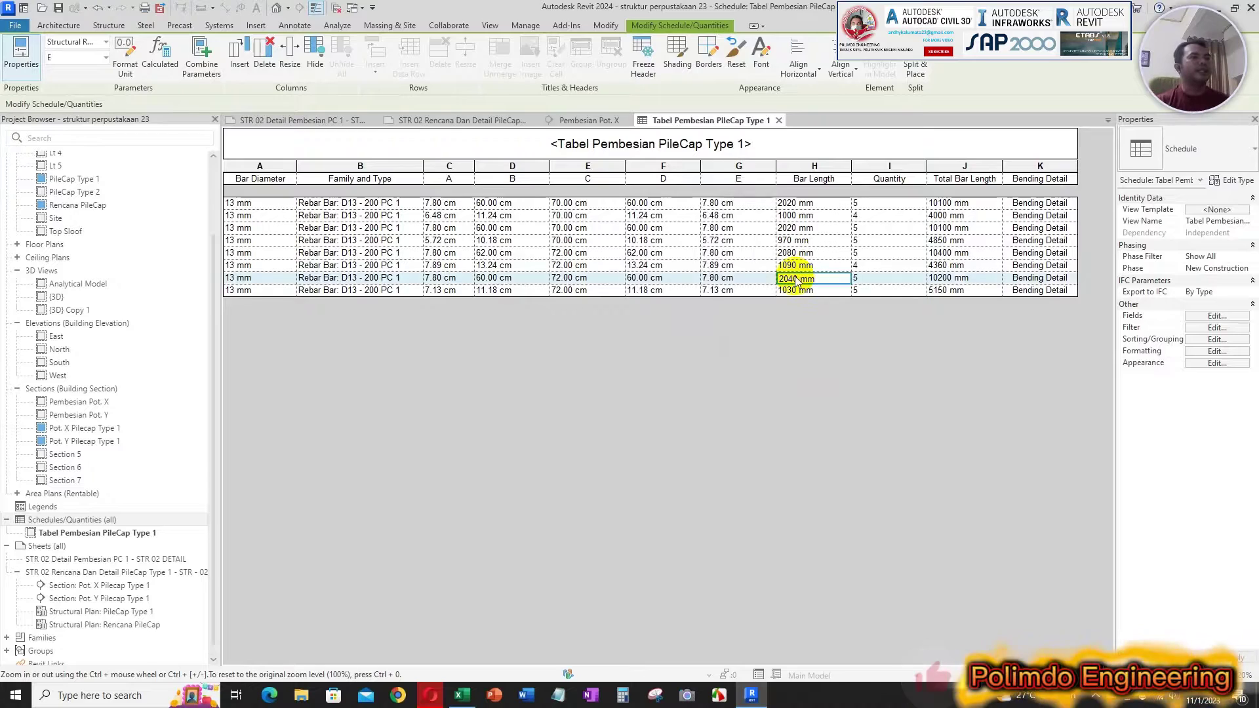
Override the project settings for the Bar Length column, using meters with 2 decimal places.
{"action": "left_click", "coordinate": [817, 166]}
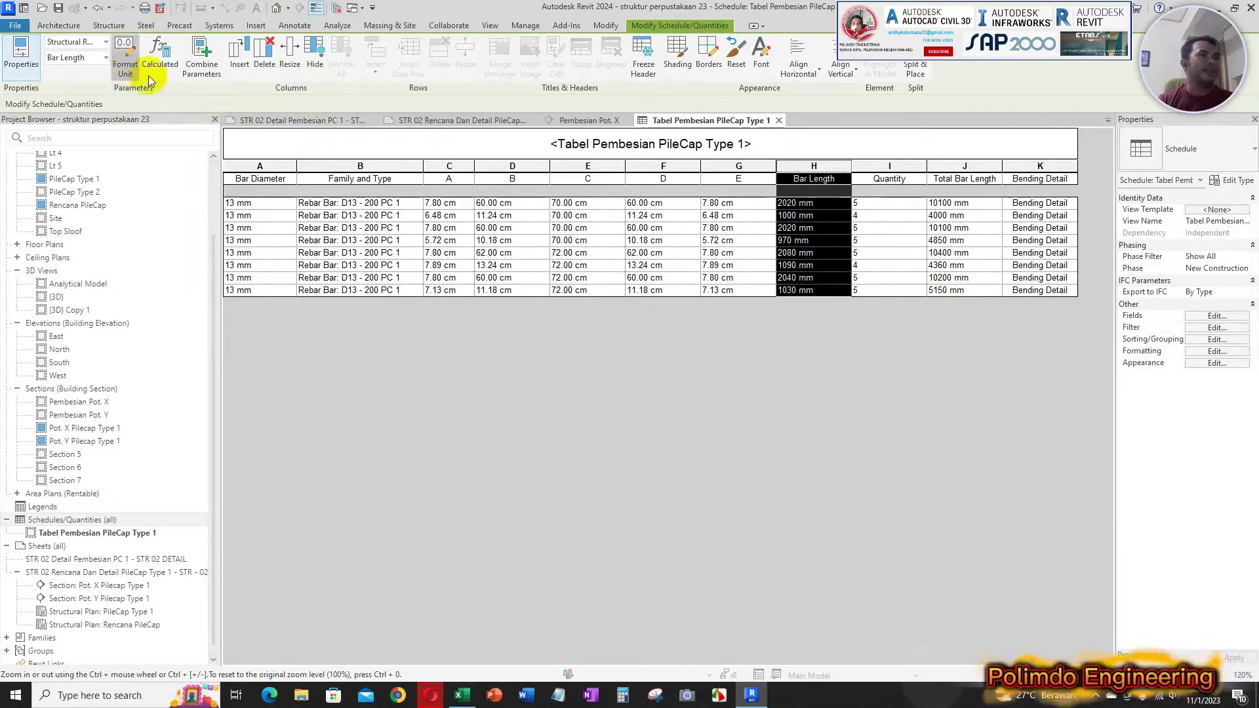
{"action": "left_click", "coordinate": [126, 69]}
{"action": "left_click", "coordinate": [554, 296]}
{"action": "left_click", "coordinate": [616, 314]}
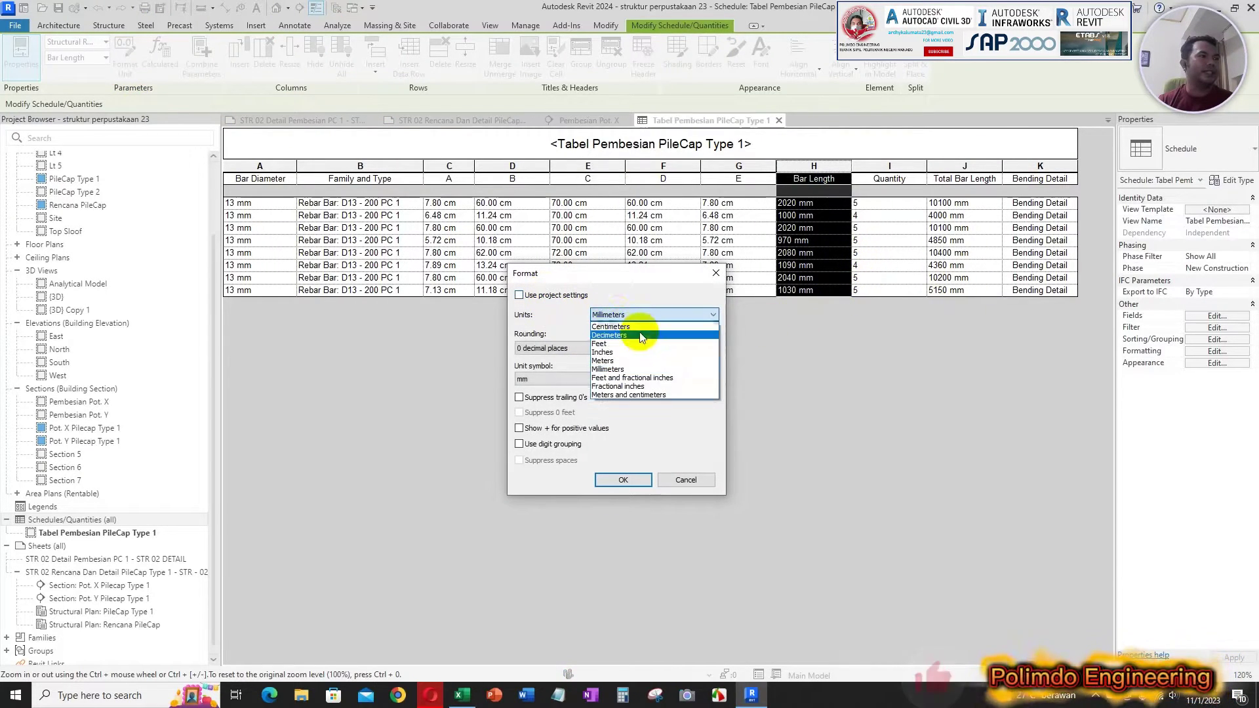
{"action": "left_click", "coordinate": [628, 361]}
{"action": "left_click", "coordinate": [557, 349]}
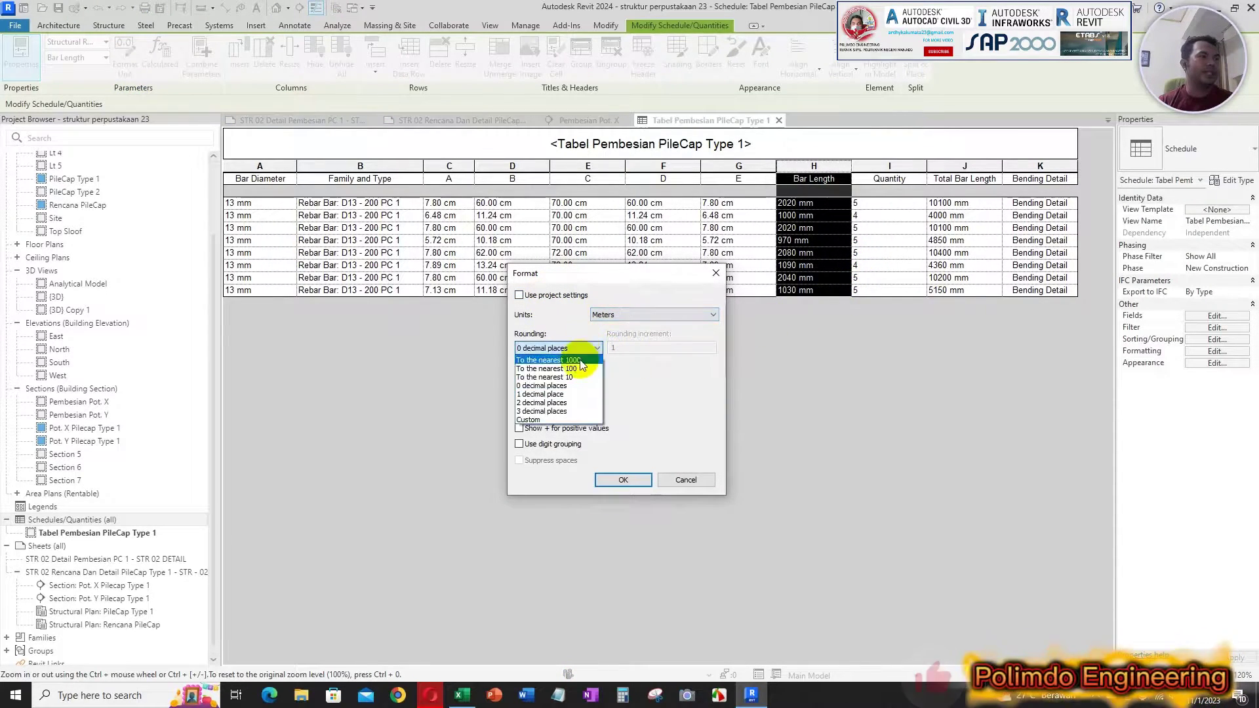
{"action": "left_click", "coordinate": [571, 397]}
{"action": "left_click", "coordinate": [627, 480]}
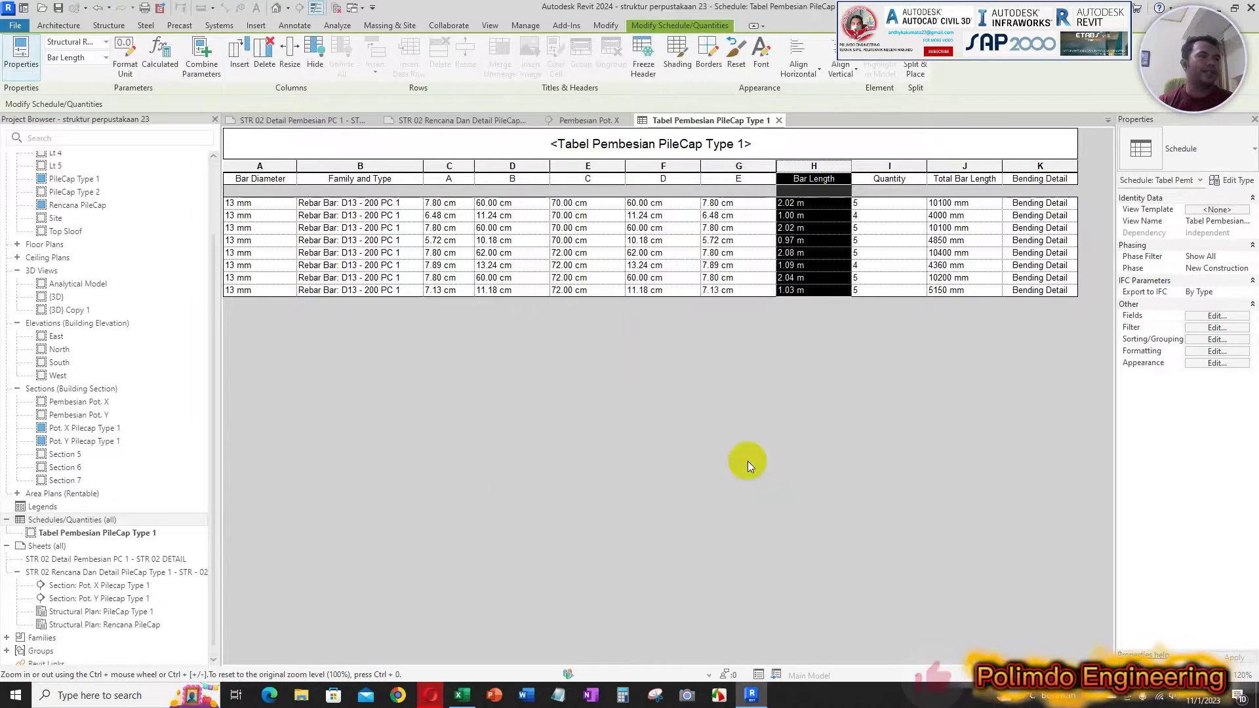
Narrow the schedule's Bar Length, A to E dimension and Quantity columns to fit their contents.
{"action": "left_click_drag", "start_coordinate": [852, 169], "coordinate": [848, 169]}
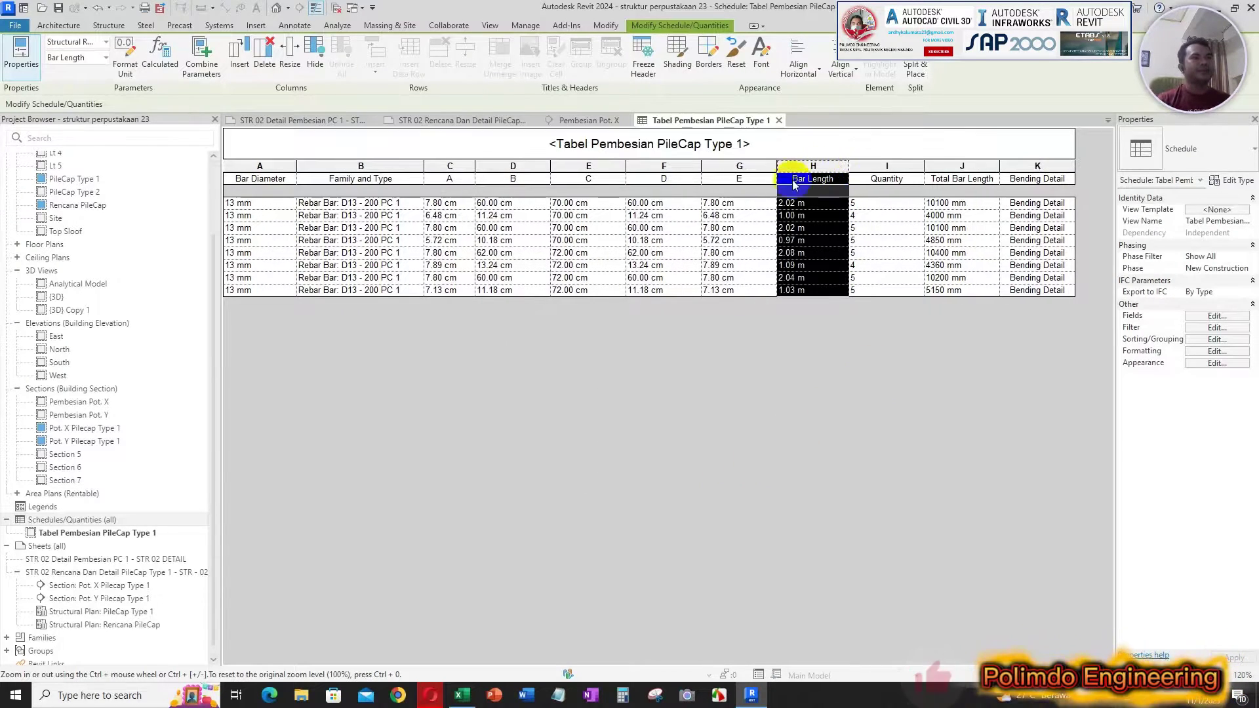
{"action": "left_click_drag", "start_coordinate": [549, 169], "coordinate": [454, 166]}
{"action": "left_click_drag", "start_coordinate": [670, 166], "coordinate": [644, 166]}
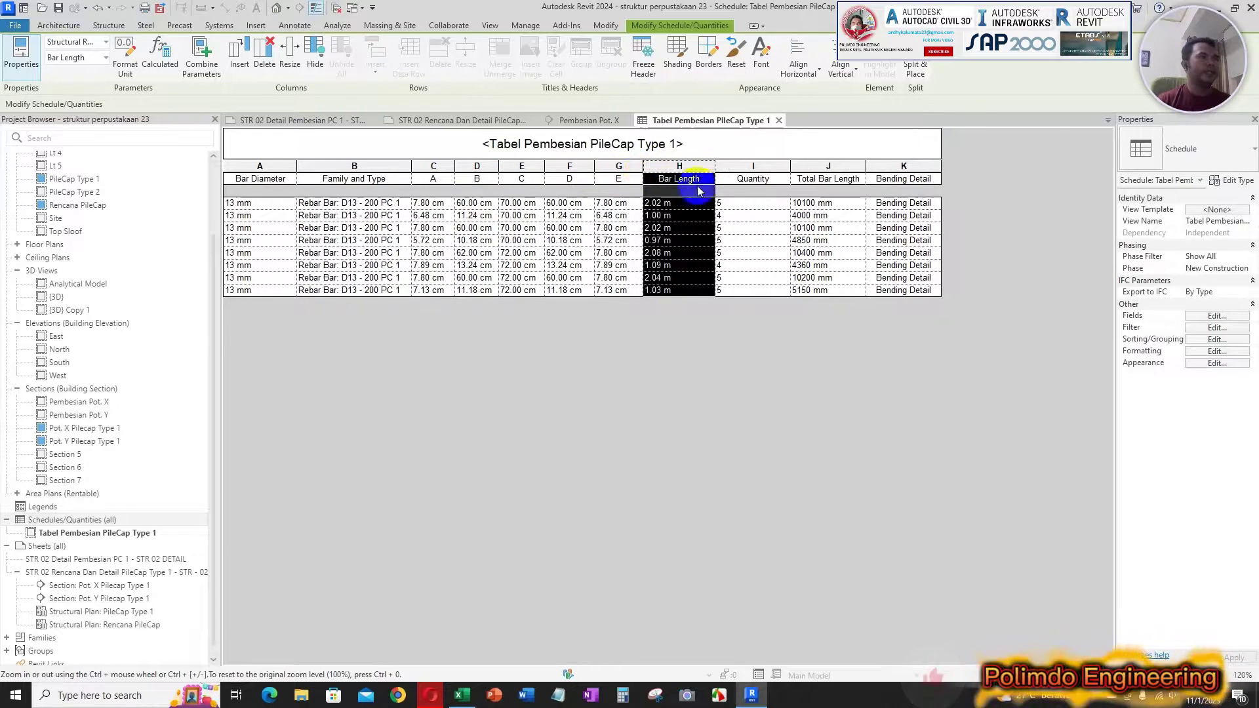
{"action": "left_click_drag", "start_coordinate": [787, 166], "coordinate": [779, 166]}
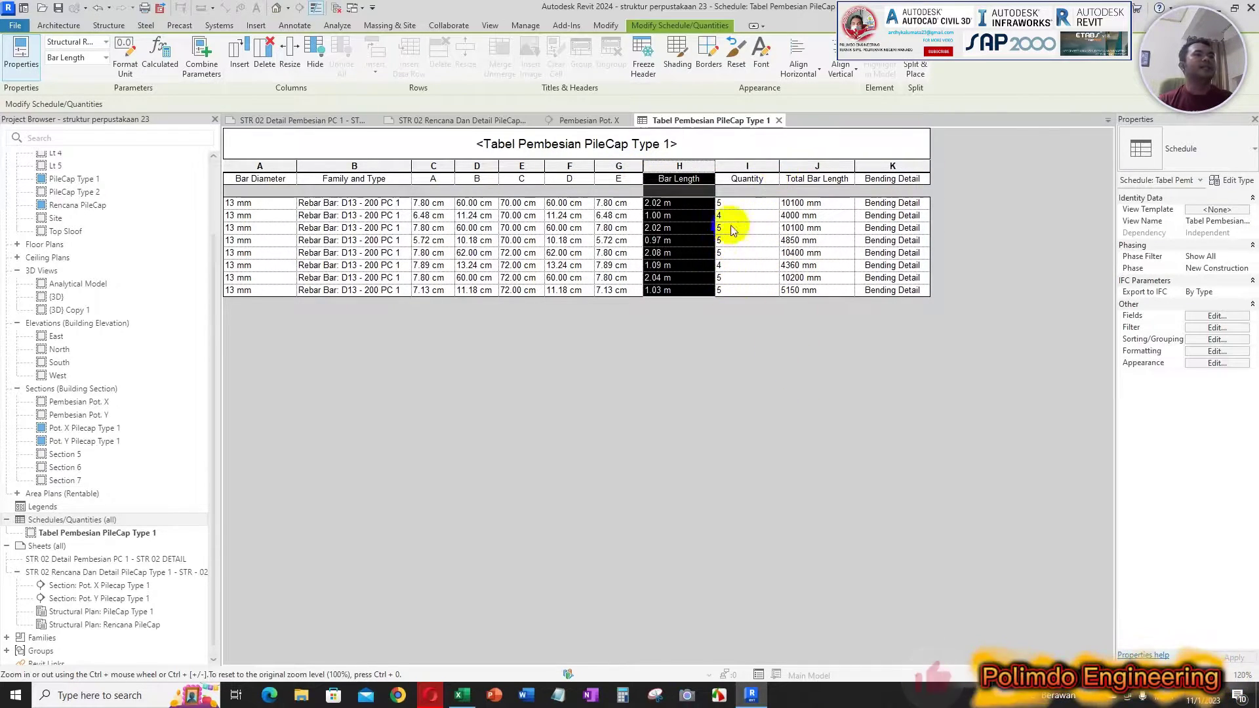
Highlight the schedule's first-row rebar in the model, cycle through its views to Pot. Y Pilecap Type 1, and select the stirrup set there.
{"action": "left_click", "coordinate": [738, 203]}
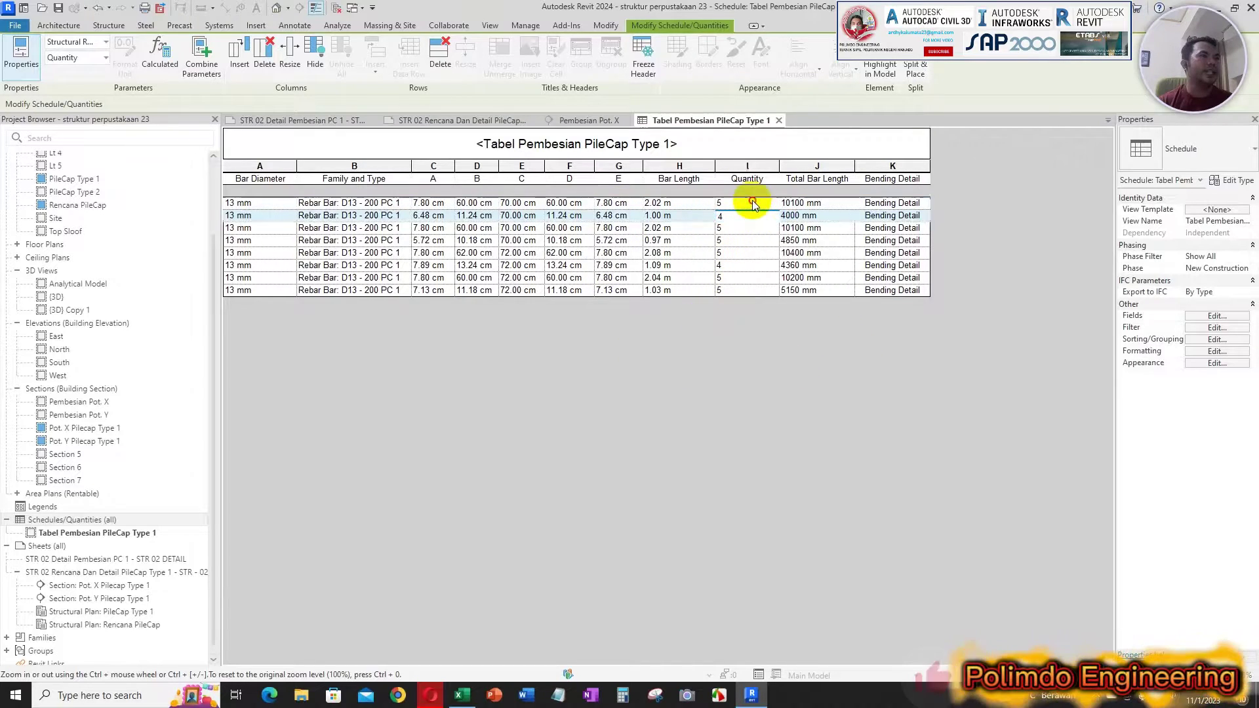
{"action": "left_click", "coordinate": [881, 73]}
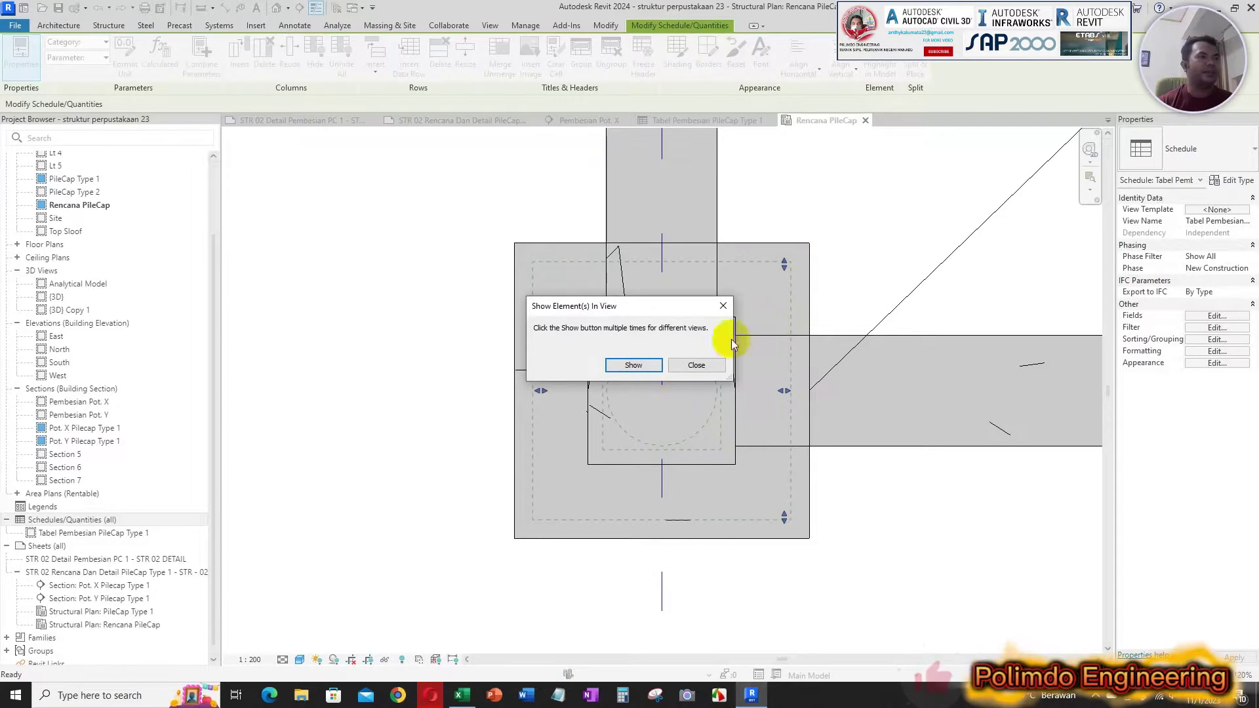
{"action": "left_click_drag", "start_coordinate": [675, 306], "coordinate": [494, 177]}
{"action": "left_click", "coordinate": [452, 235]}
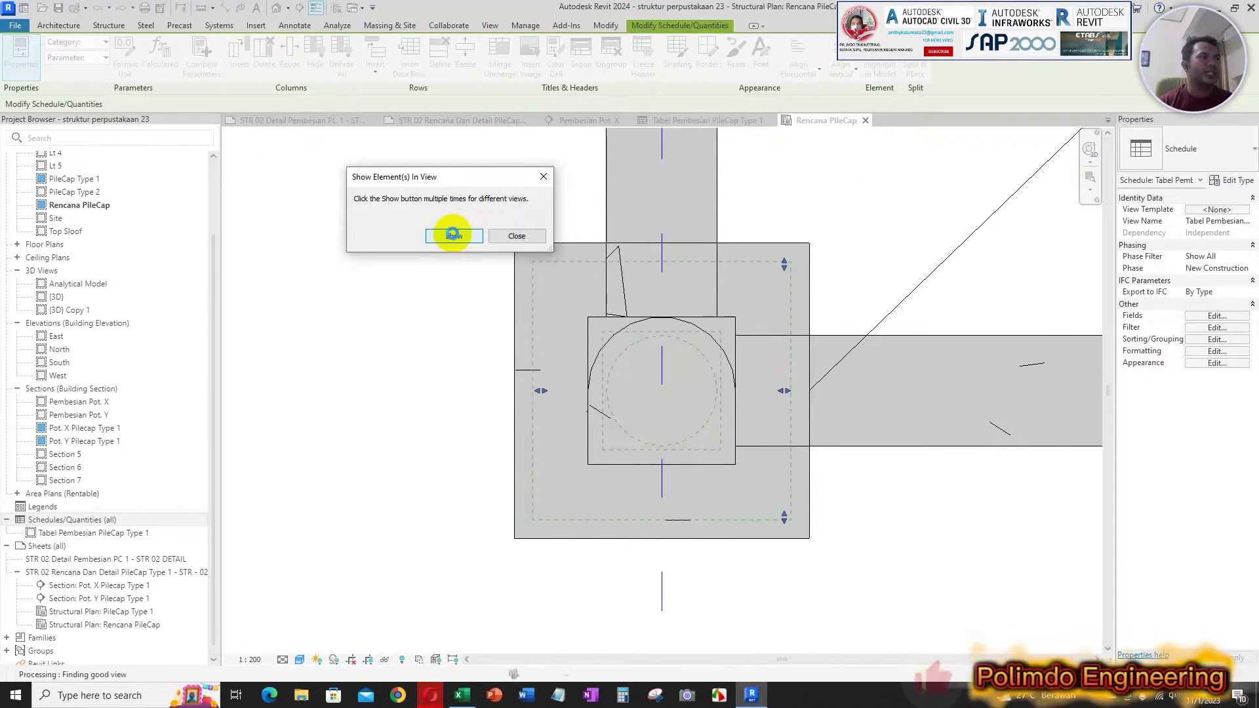
{"action": "left_click", "coordinate": [453, 235]}
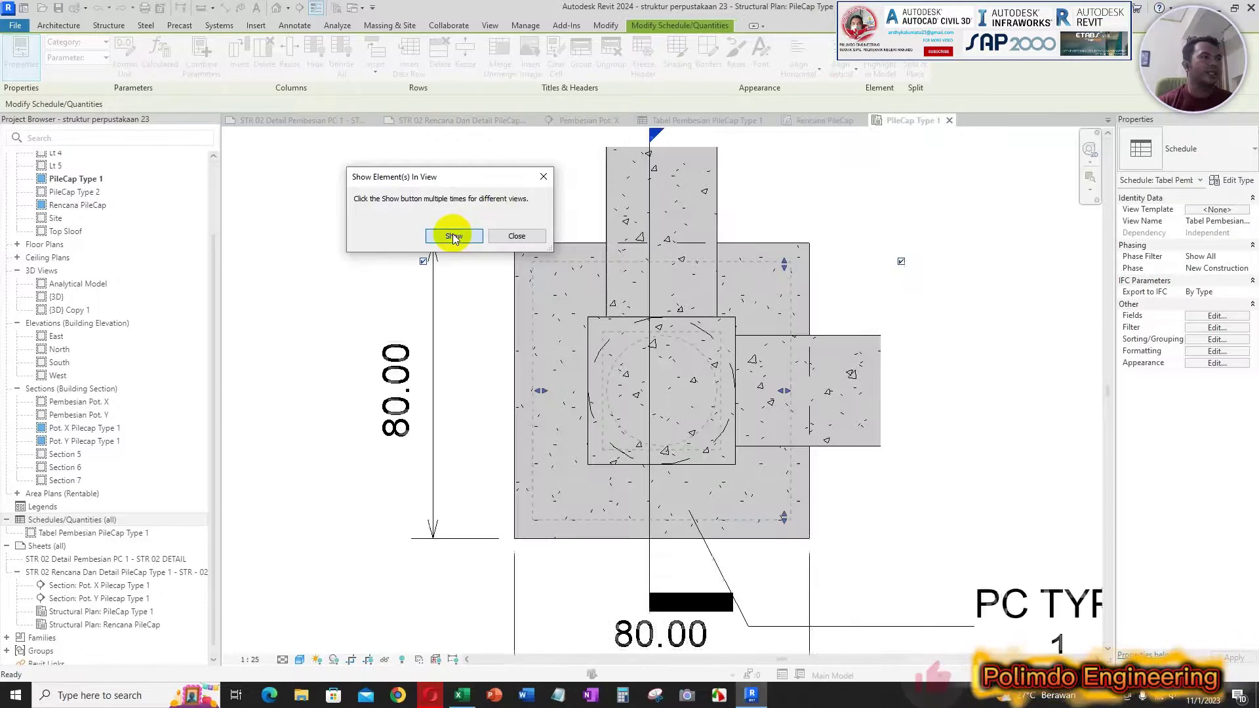
{"action": "left_click", "coordinate": [474, 240]}
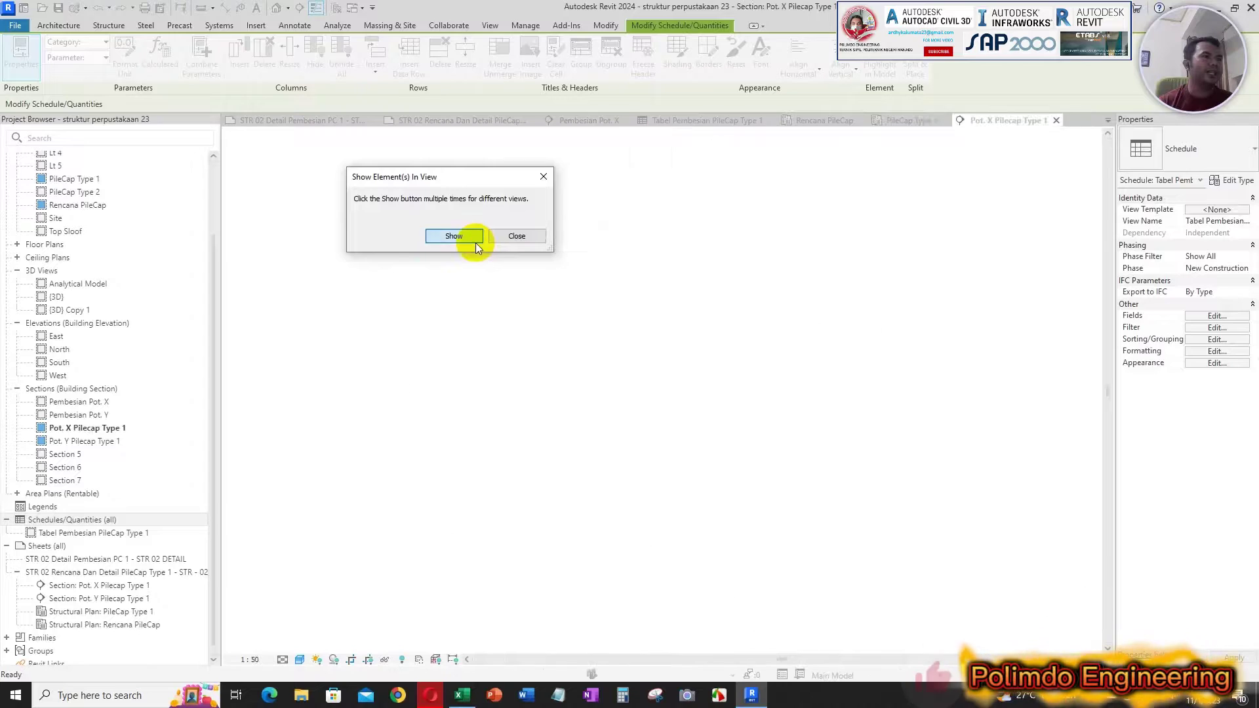
{"action": "left_click", "coordinate": [438, 237]}
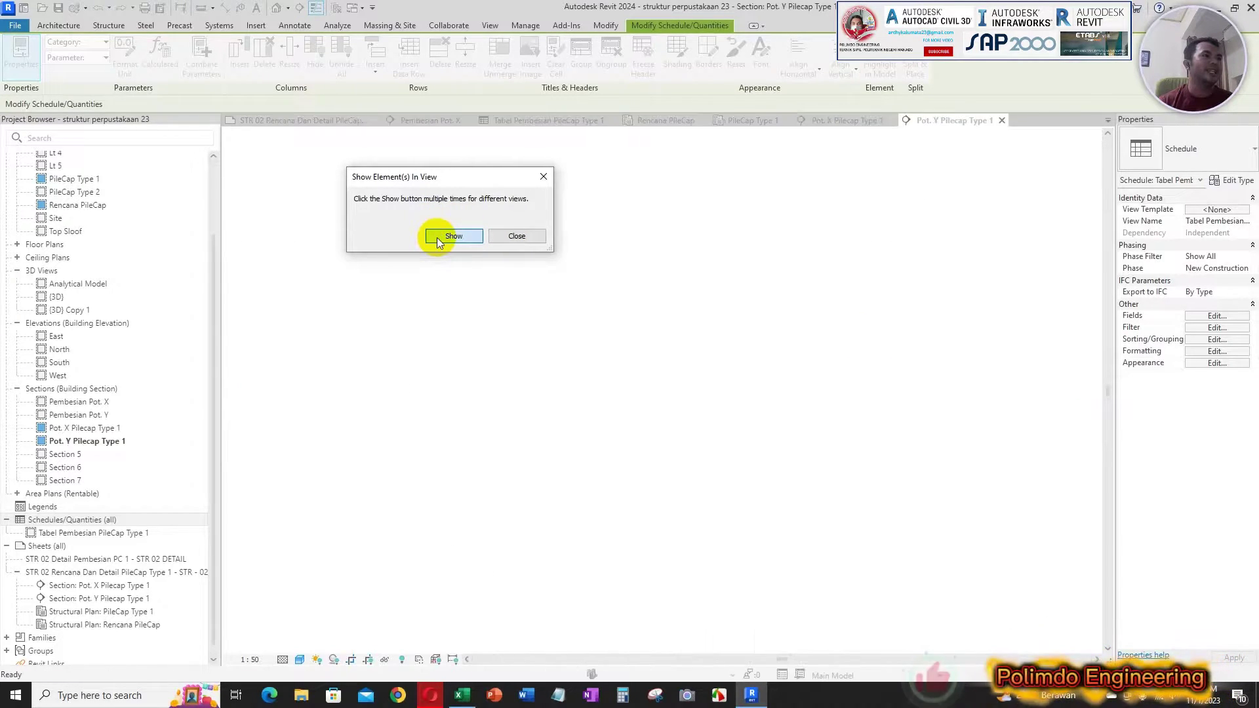
{"action": "left_click", "coordinate": [516, 236]}
{"action": "left_click", "coordinate": [810, 347]}
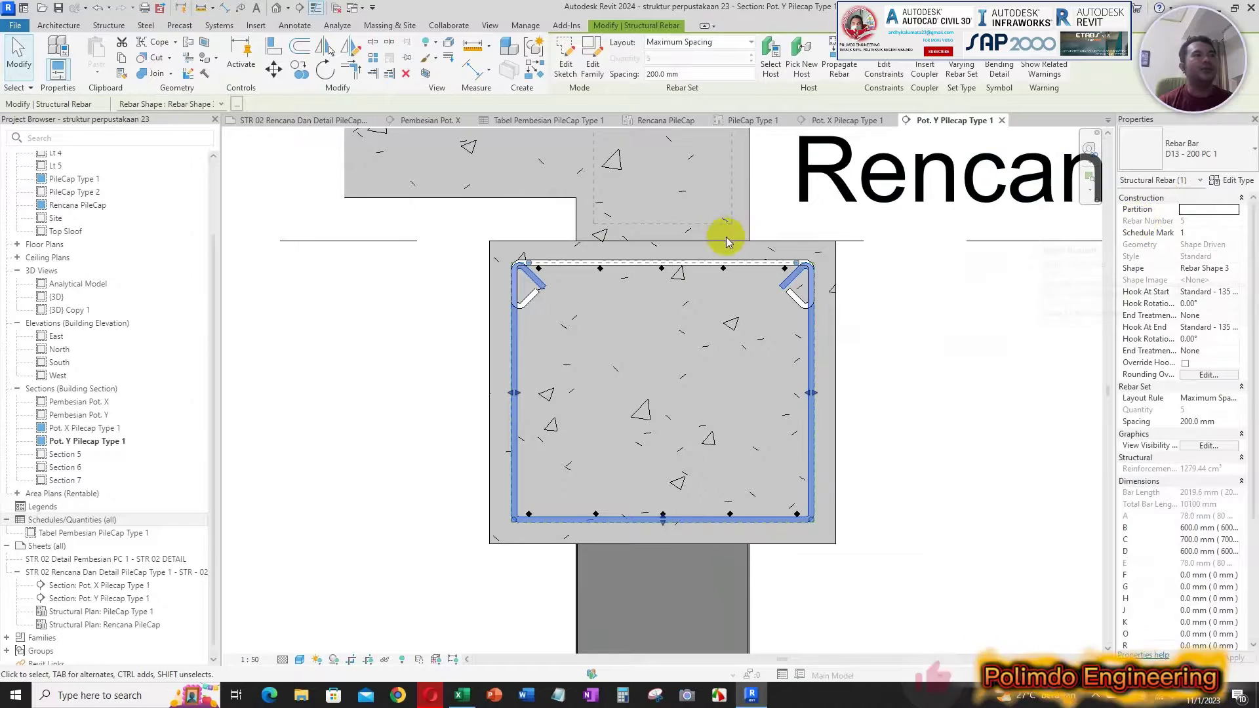
{"action": "scroll", "coordinate": [645, 358], "scroll_direction": "down", "scroll_amount": 3}
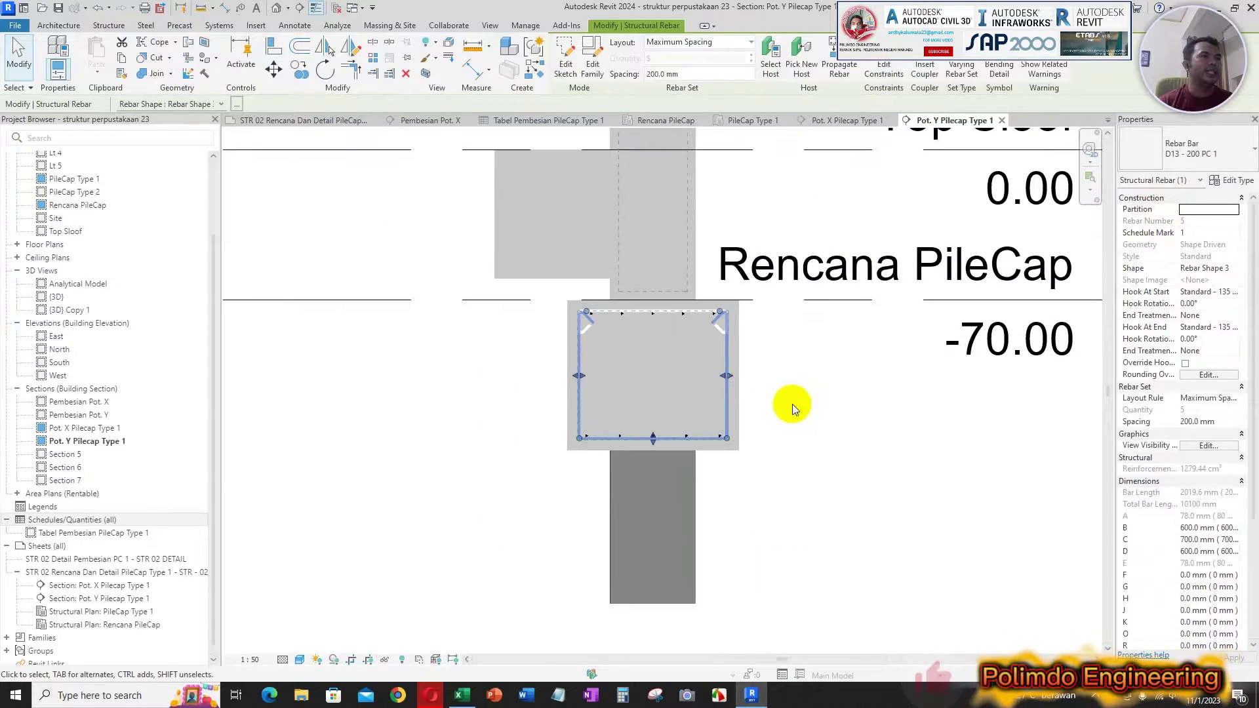
Select the pile cap and its surrounding elements in the section, isolate them in a sectioned 3D view, and examine the rebar cage.
{"action": "left_click", "coordinate": [585, 267]}
{"action": "left_click_drag", "start_coordinate": [470, 159], "coordinate": [776, 487]}
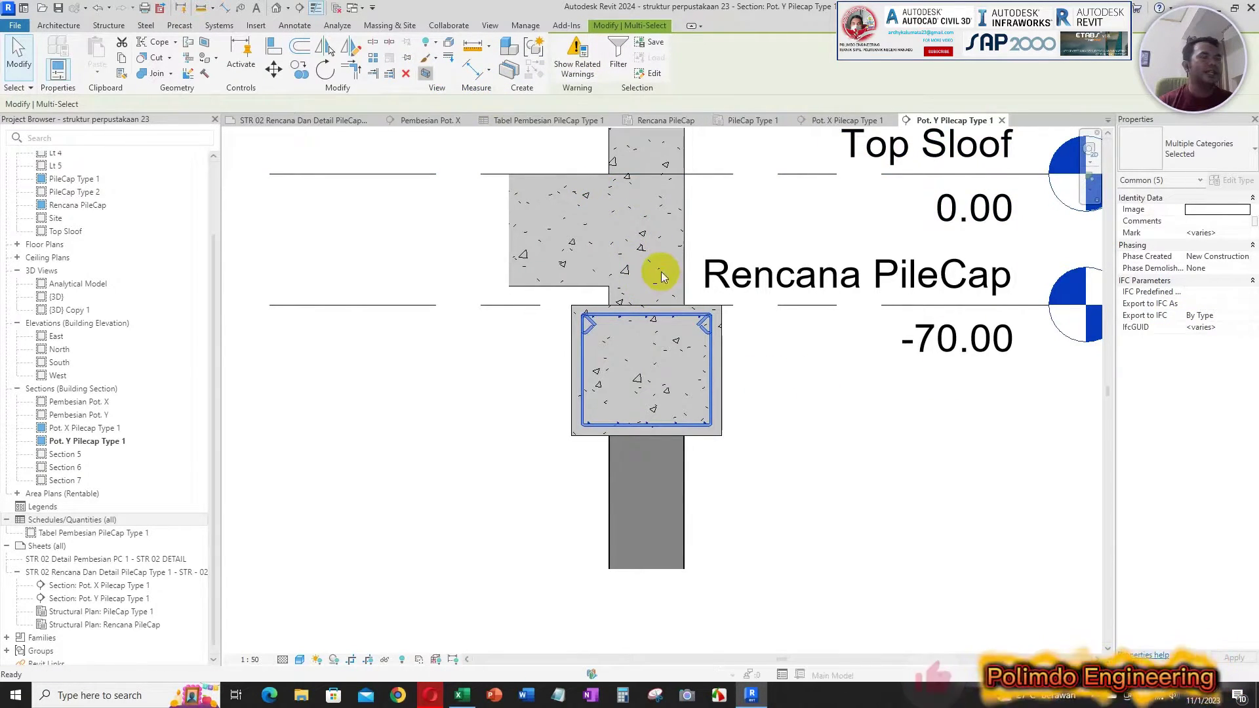
{"action": "scroll", "coordinate": [548, 484], "scroll_direction": "up", "scroll_amount": 4}
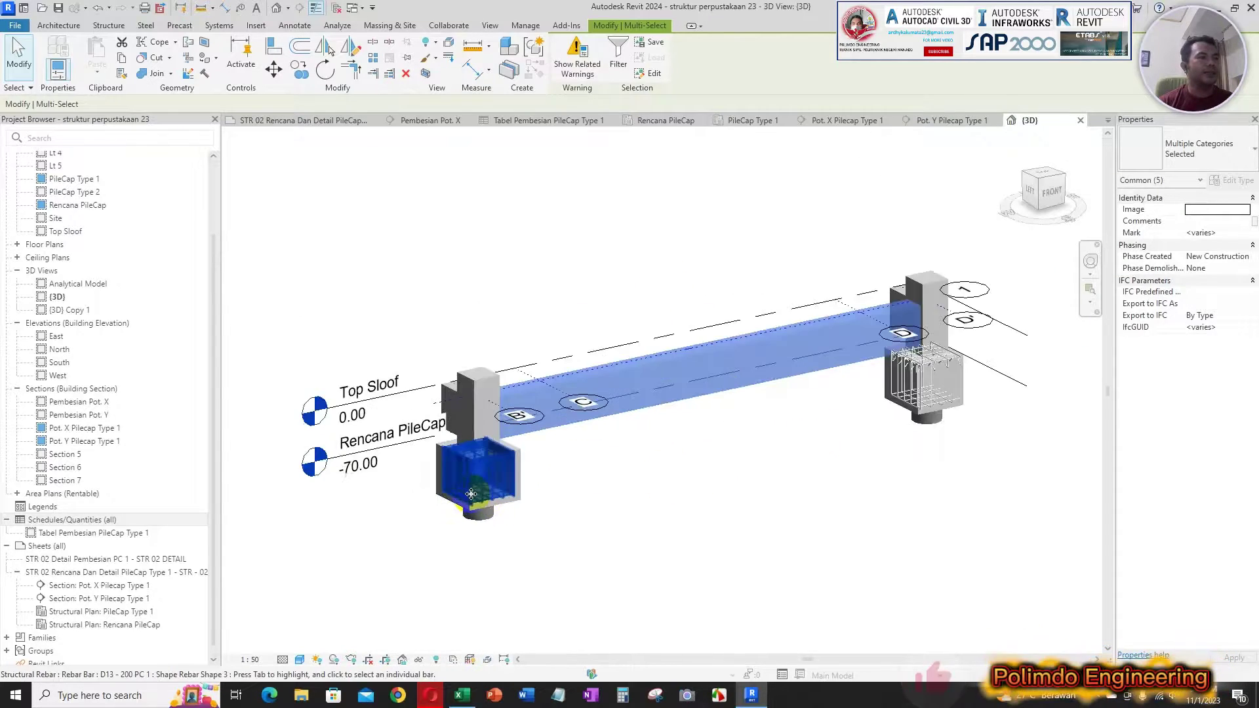
{"action": "left_click", "coordinate": [654, 482]}
{"action": "scroll", "coordinate": [595, 444], "scroll_direction": "down", "scroll_amount": 1}
{"action": "scroll", "coordinate": [626, 450], "scroll_direction": "up", "scroll_amount": 5}
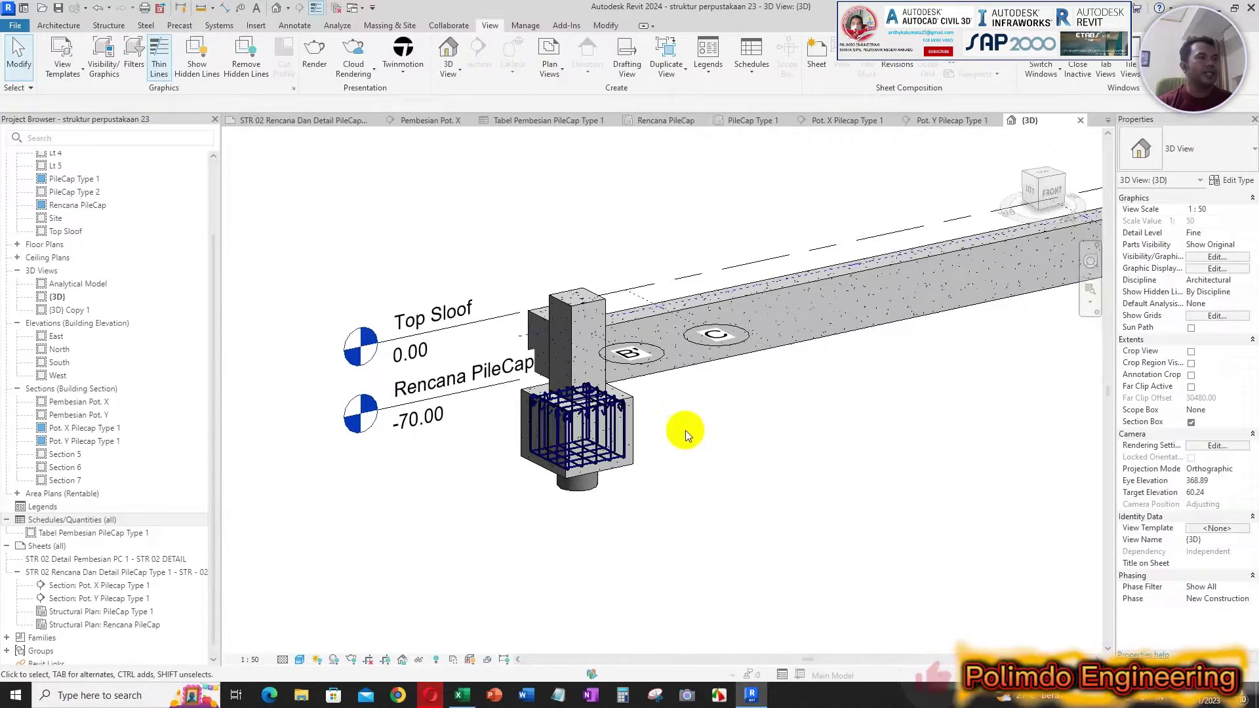
{"action": "scroll", "coordinate": [656, 413], "scroll_direction": "up", "scroll_amount": 2}
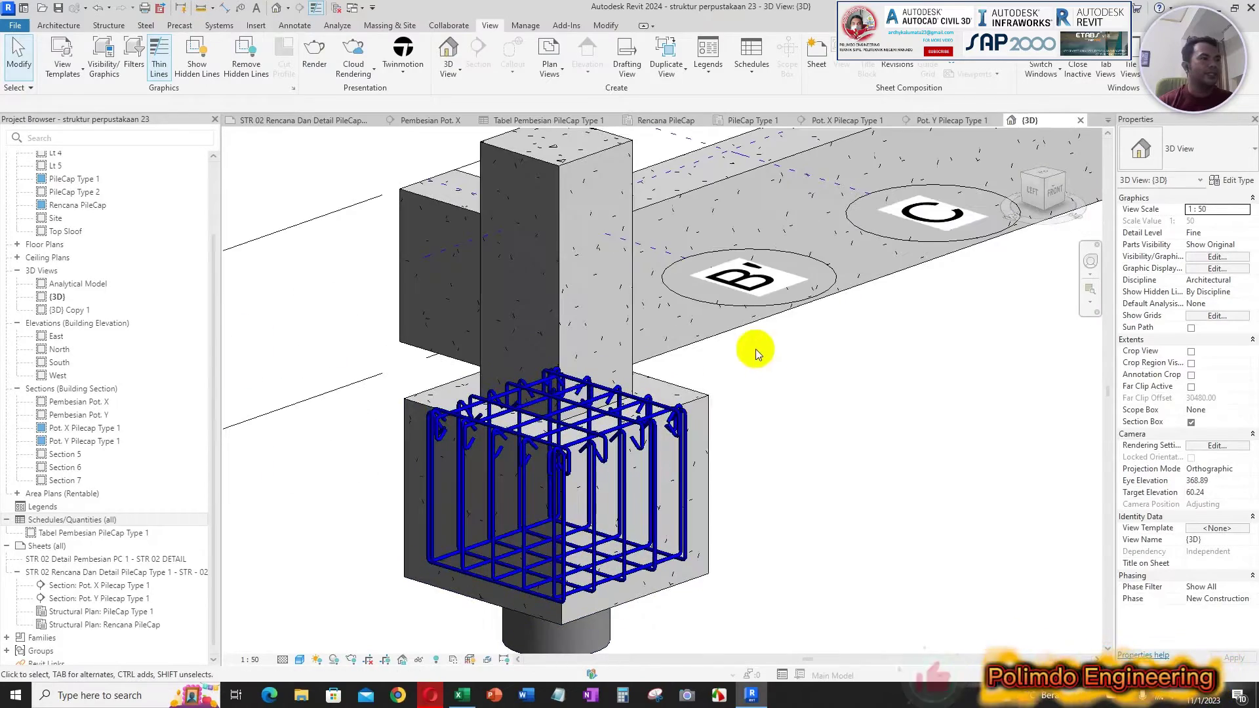
{"action": "scroll", "coordinate": [680, 381], "scroll_direction": "up", "scroll_amount": 2}
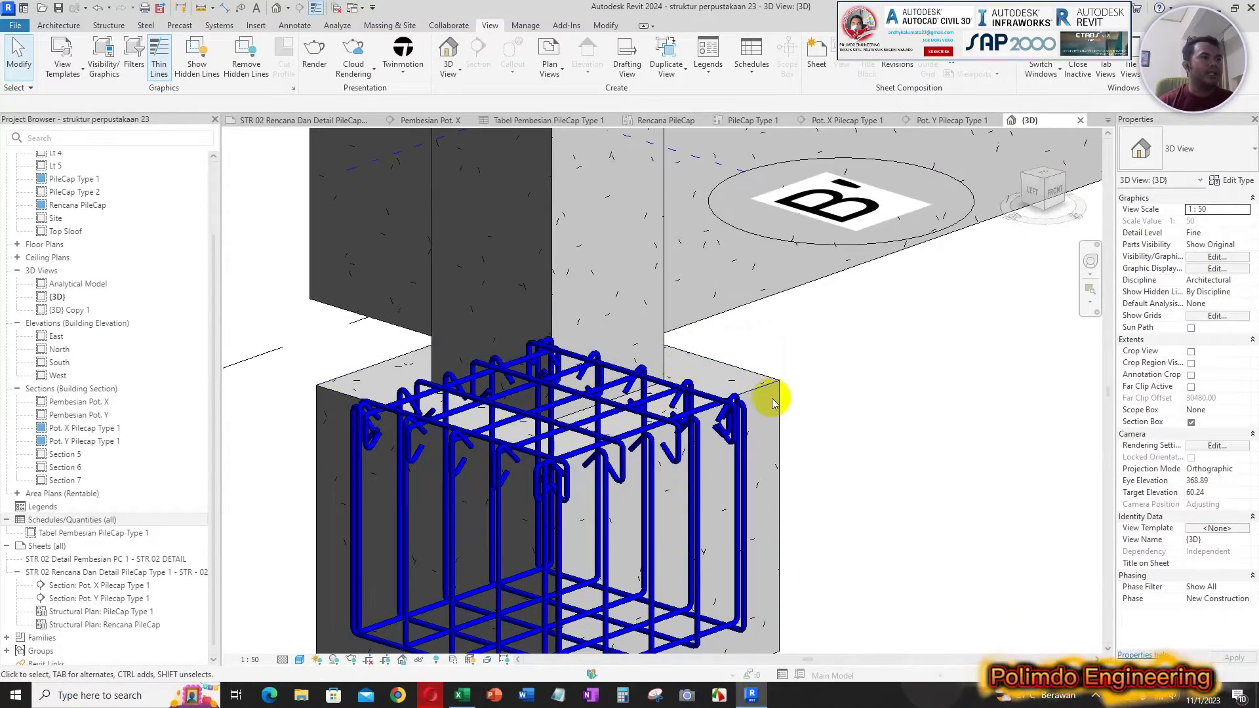
{"action": "scroll", "coordinate": [679, 442], "scroll_direction": "down", "scroll_amount": 2}
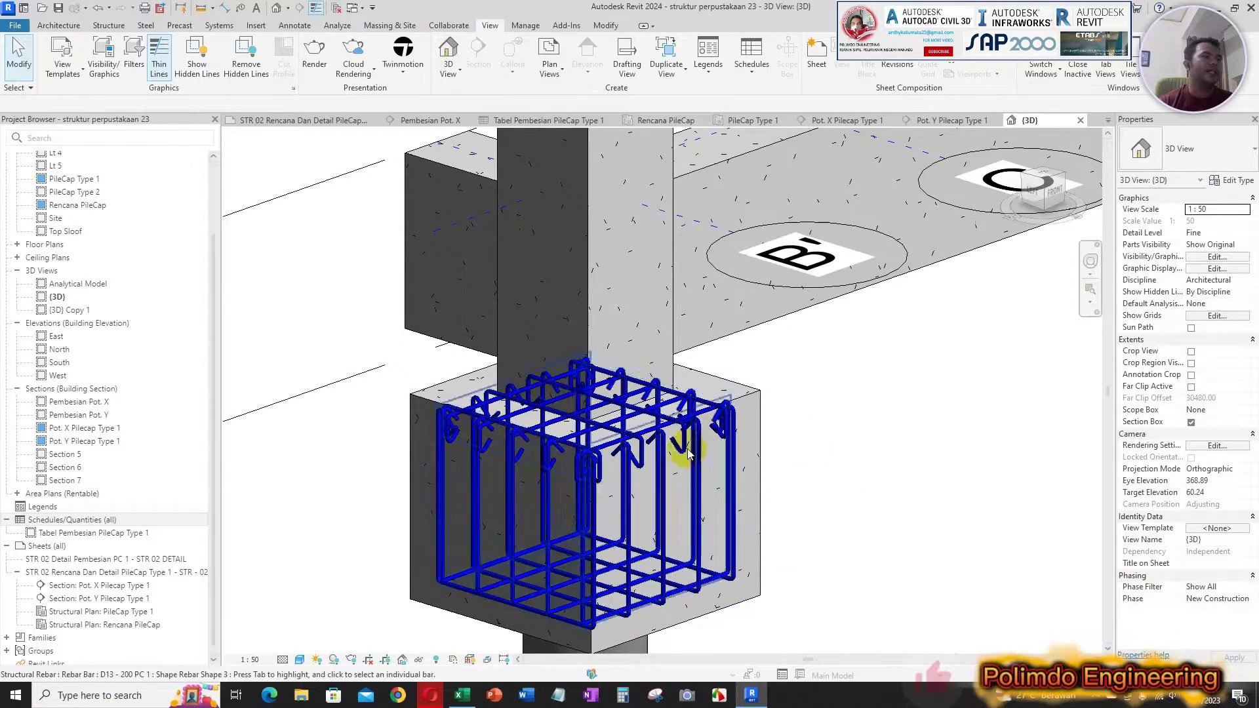
{"action": "scroll", "coordinate": [837, 436], "scroll_direction": "down", "scroll_amount": 3}
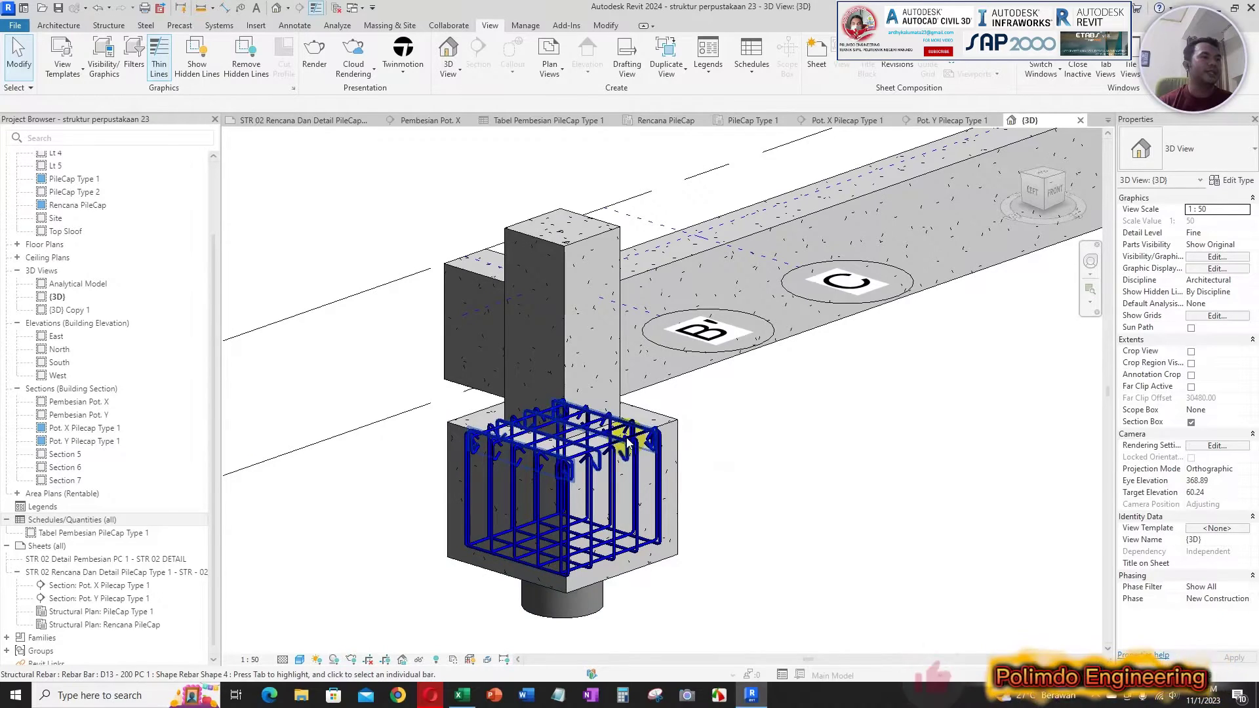
Inspect the quantity and spacing of the Rebar Shape 4 and Rebar Shape 3 sets, compare both pile caps, and close the 3D view.
{"action": "left_click", "coordinate": [628, 443]}
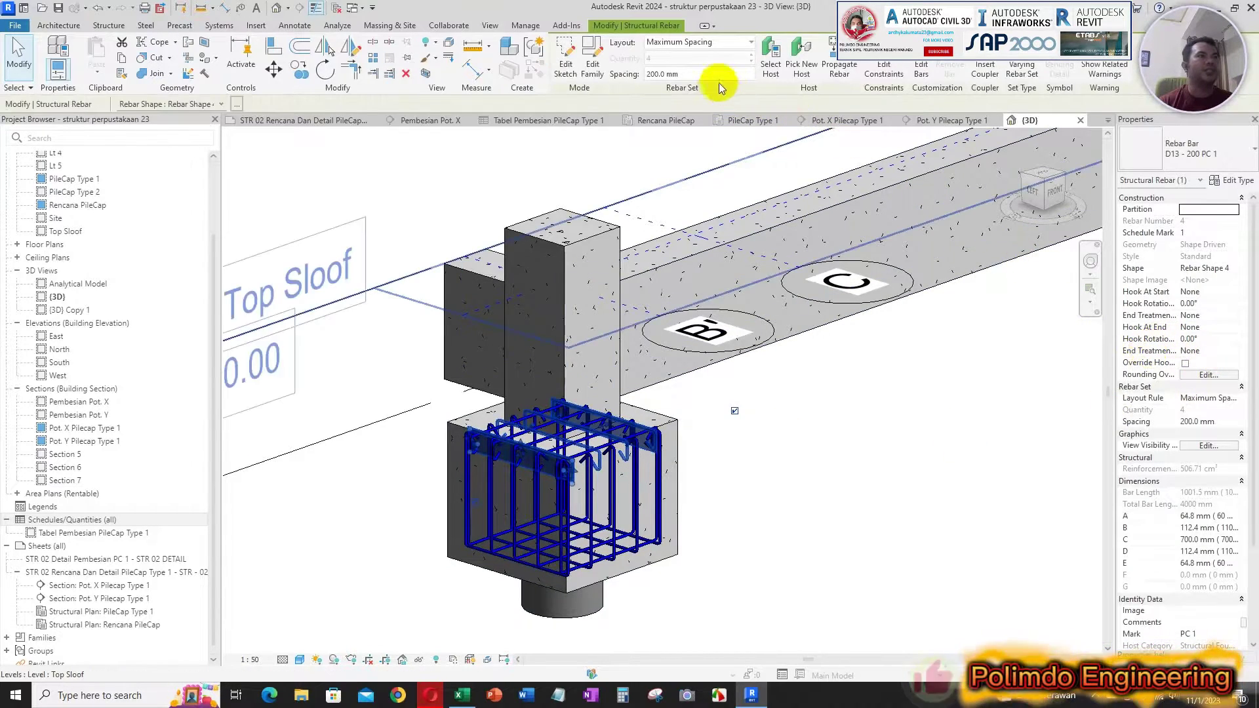
{"action": "left_click", "coordinate": [592, 569]}
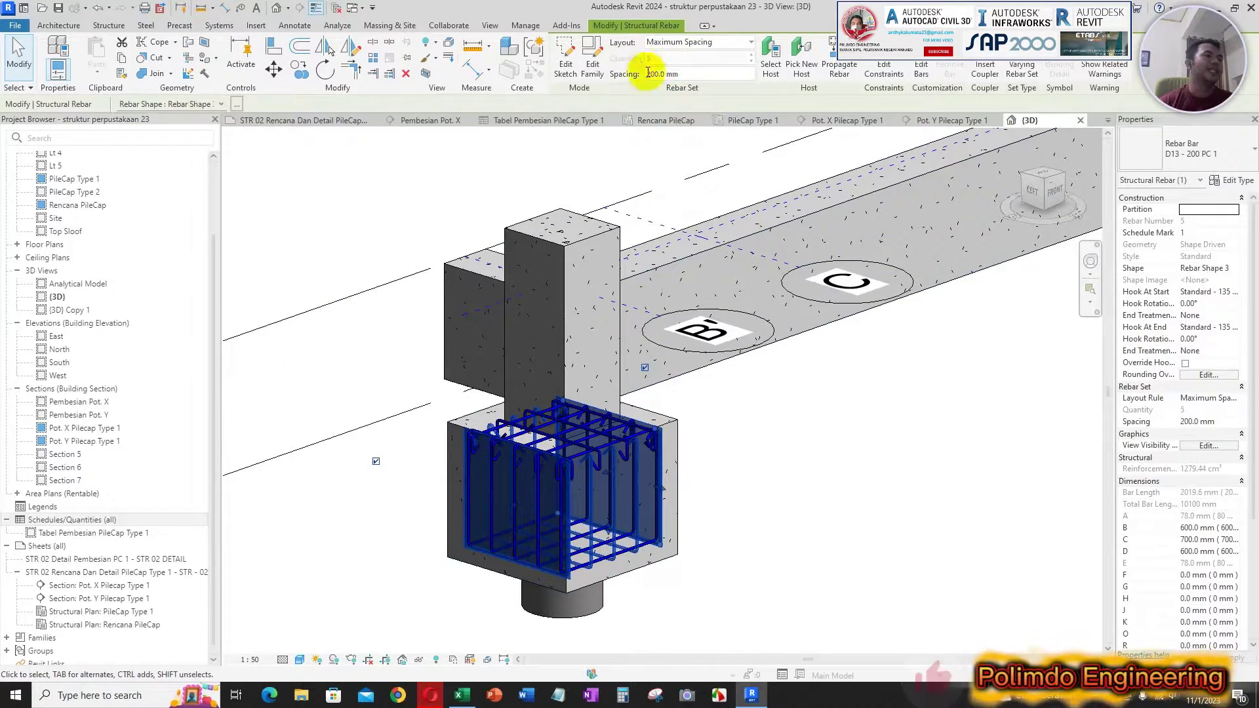
{"action": "scroll", "coordinate": [721, 380], "scroll_direction": "down", "scroll_amount": 3}
{"action": "left_click", "coordinate": [809, 397]}
{"action": "middle_click_drag", "start_coordinate": [831, 346], "coordinate": [754, 400]}
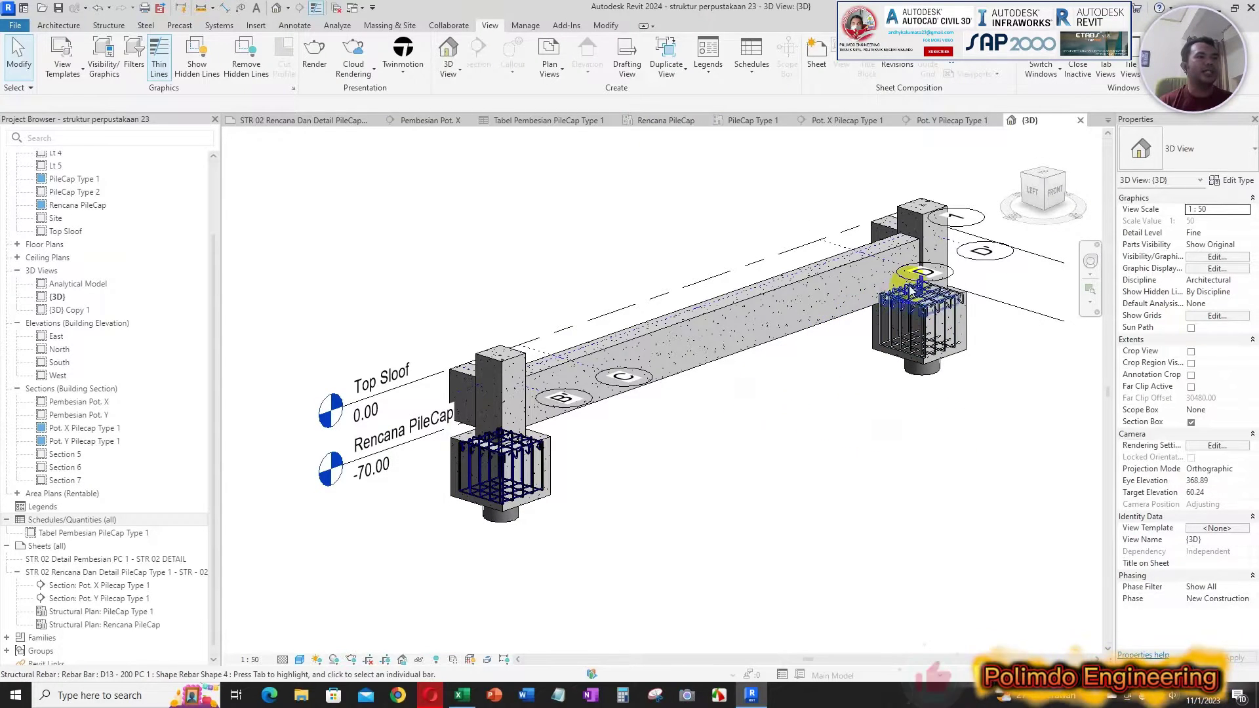
{"action": "scroll", "coordinate": [624, 513], "scroll_direction": "down", "scroll_amount": 1}
{"action": "scroll", "coordinate": [760, 444], "scroll_direction": "up", "scroll_amount": 1}
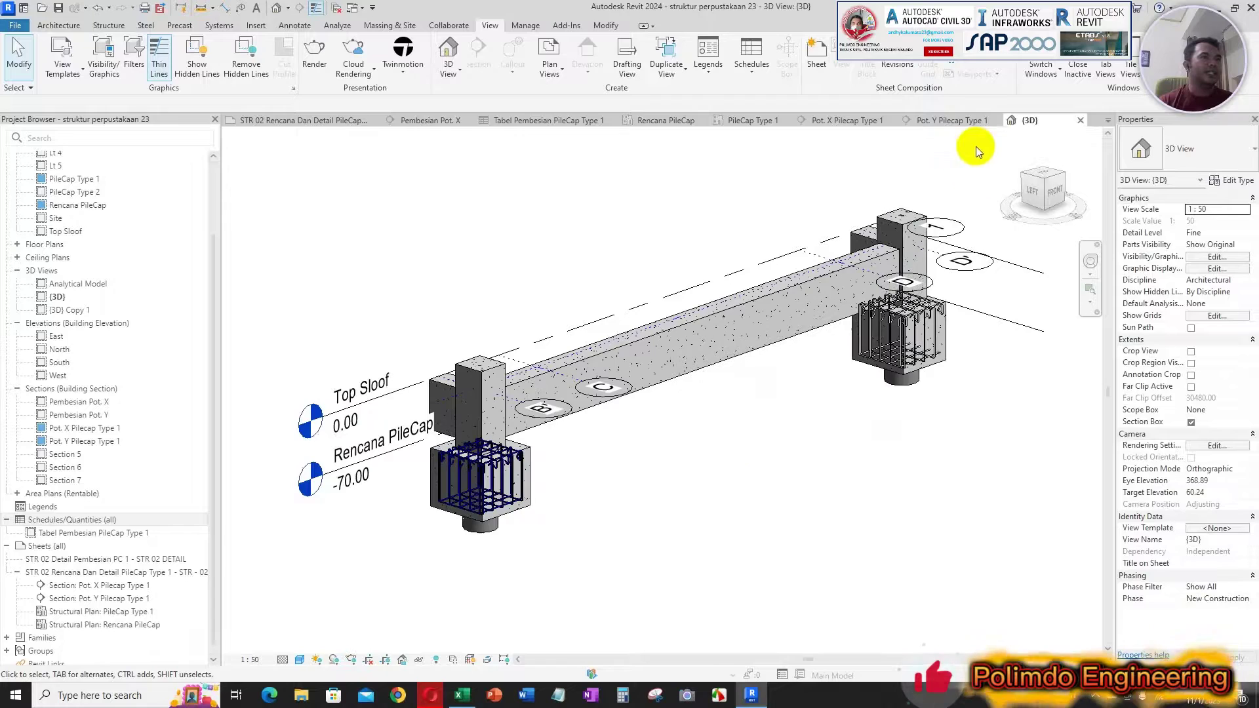
{"action": "left_click", "coordinate": [1079, 121]}
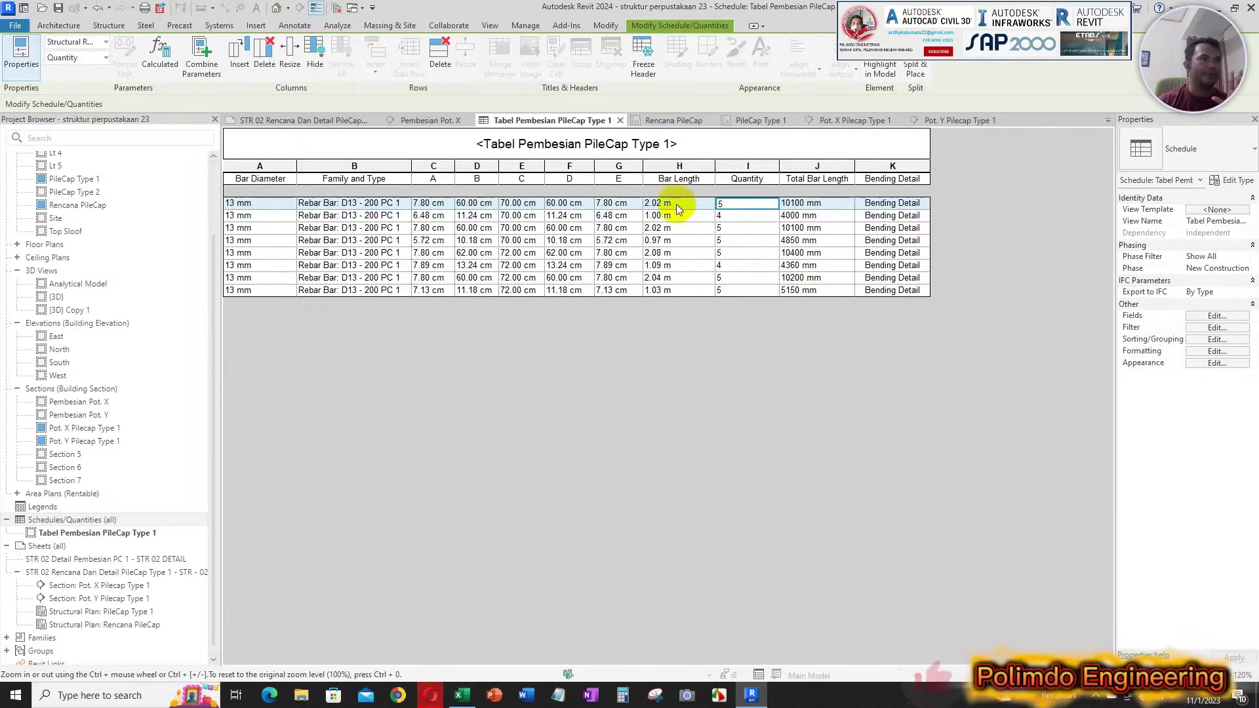
Switch to the Excel workbook and enter 2.02 for Total Bar Length and 5 for Quantity in the rebar row.
{"action": "left_click", "coordinate": [474, 690]}
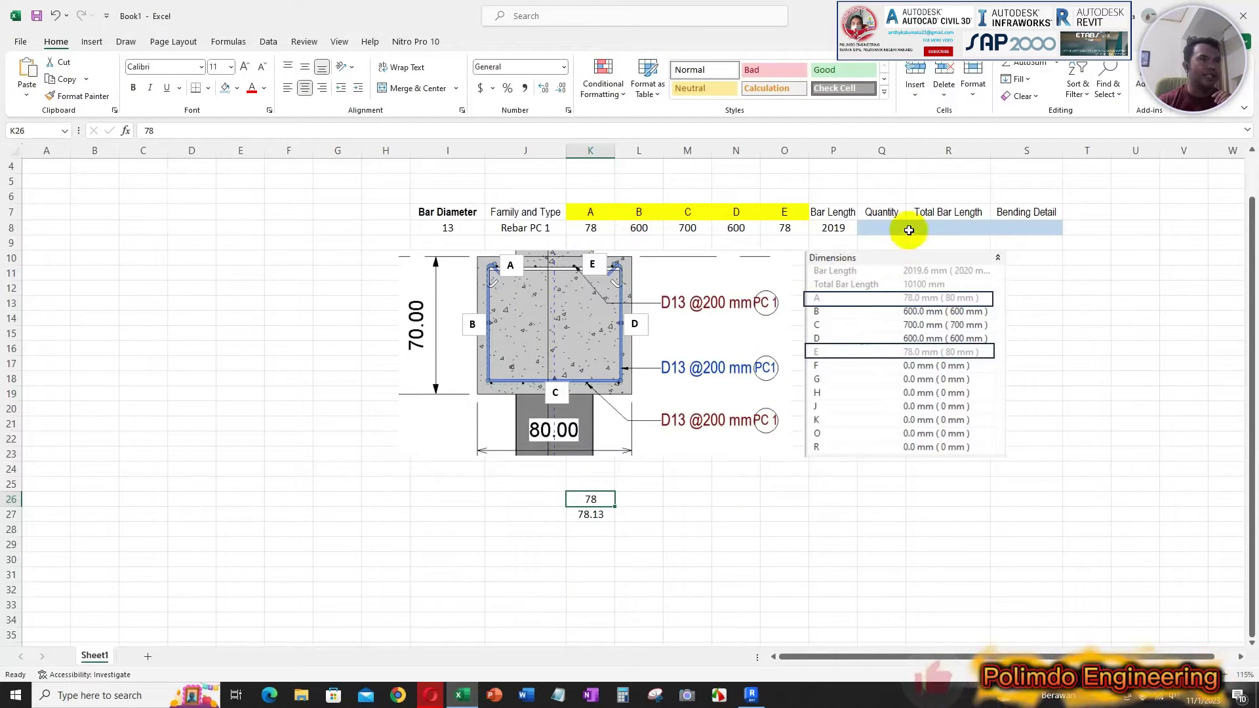
{"action": "left_click", "coordinate": [882, 228]}
{"action": "left_click", "coordinate": [936, 228]}
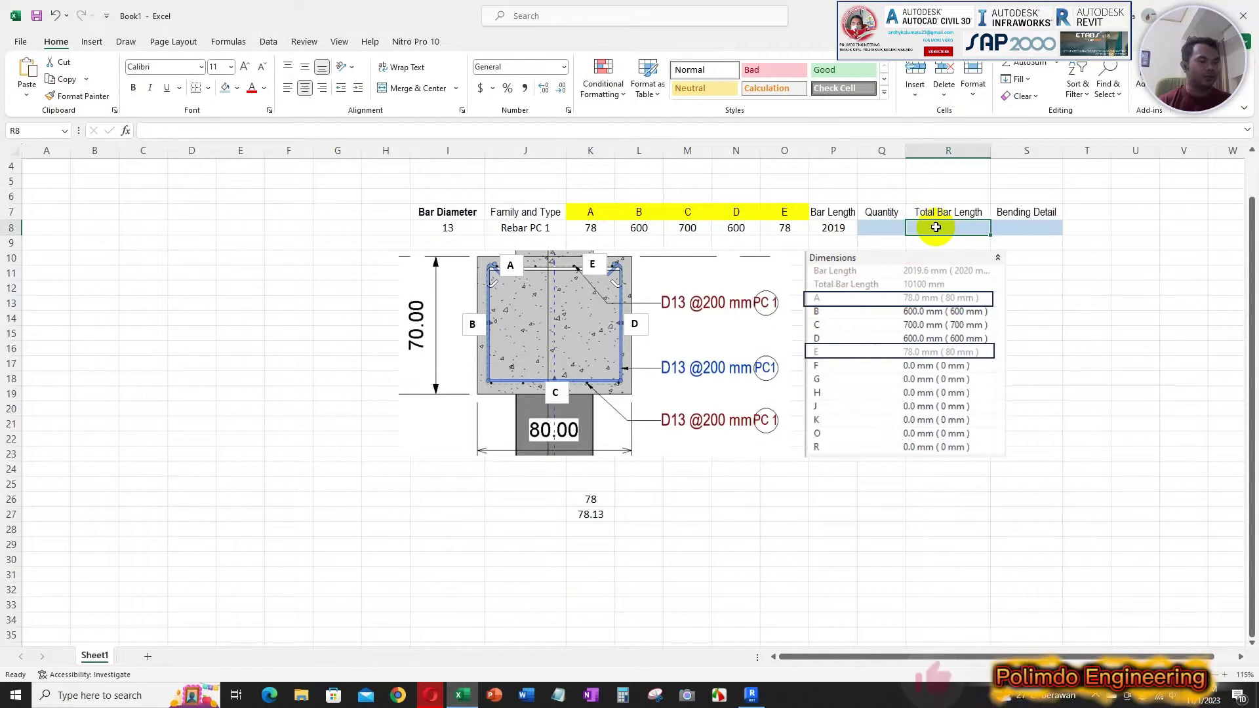
{"action": "type", "text": "2.02"}
{"action": "left_click", "coordinate": [882, 228]}
{"action": "type", "text": "5"}
{"action": "left_click", "coordinate": [1045, 226]}
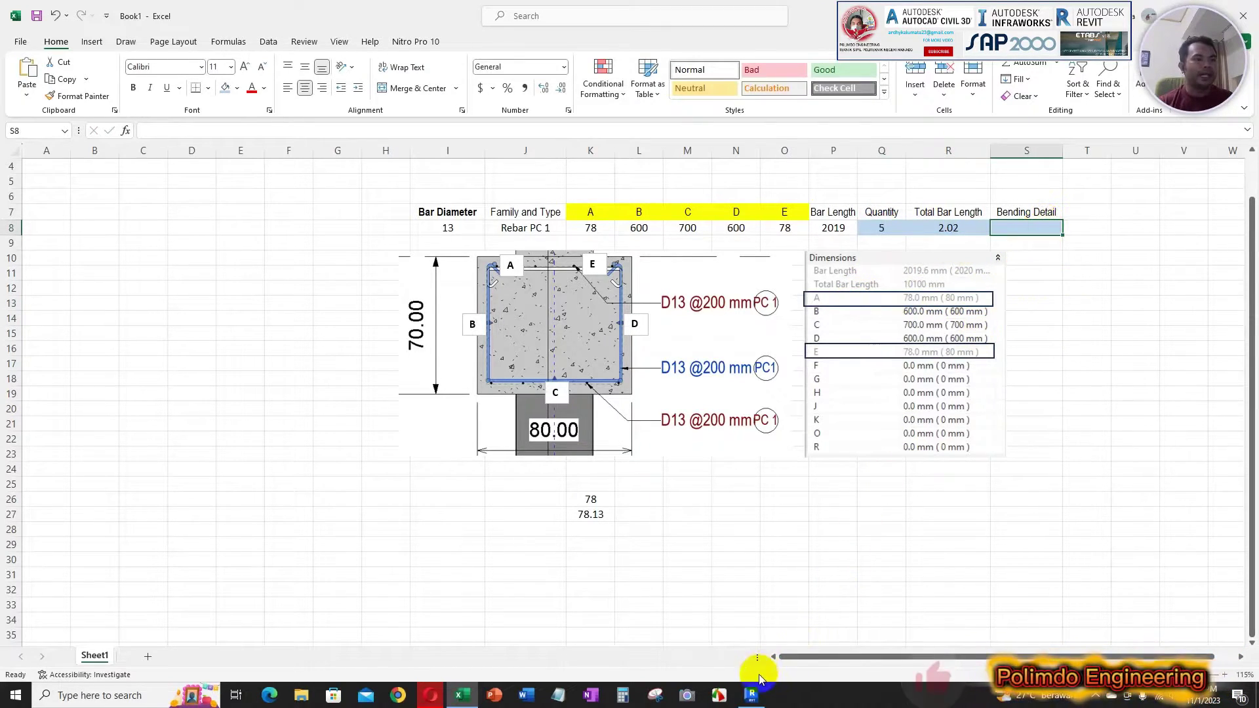
Switch back to Revit and format the schedule's Total Bar Length column in meters with 2 decimal places, overriding the project settings.
{"action": "left_click", "coordinate": [752, 694]}
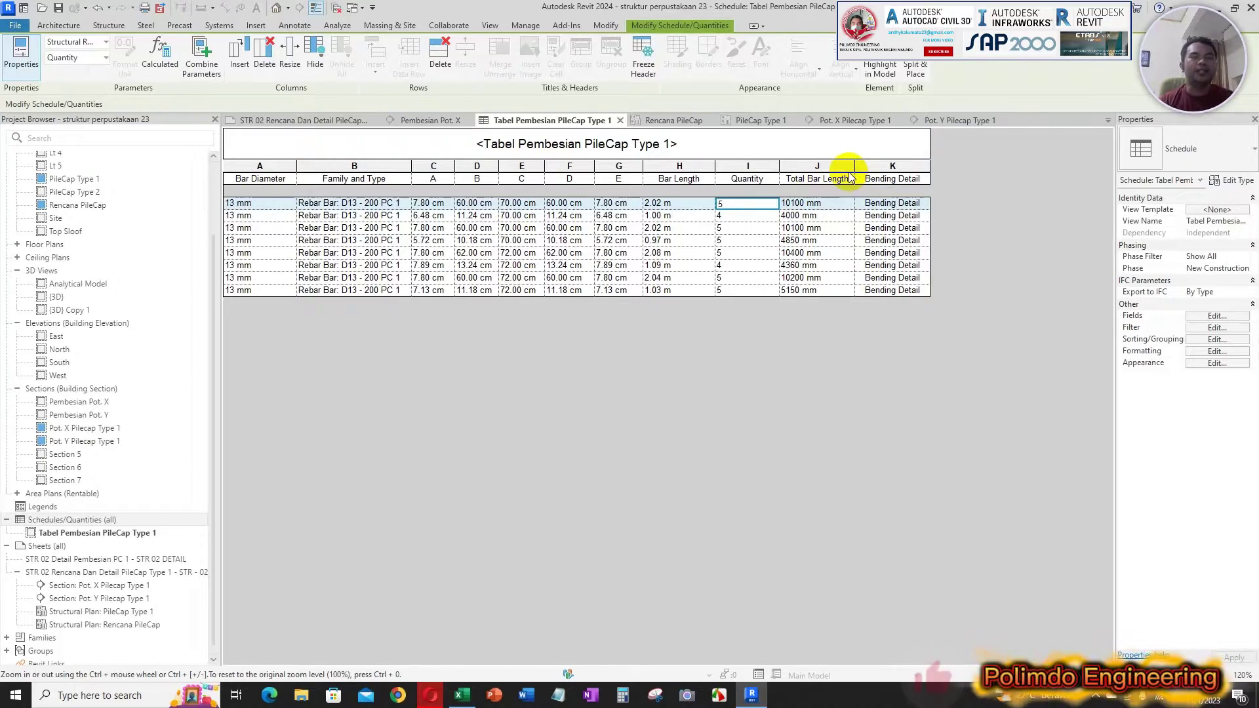
{"action": "left_click", "coordinate": [816, 179]}
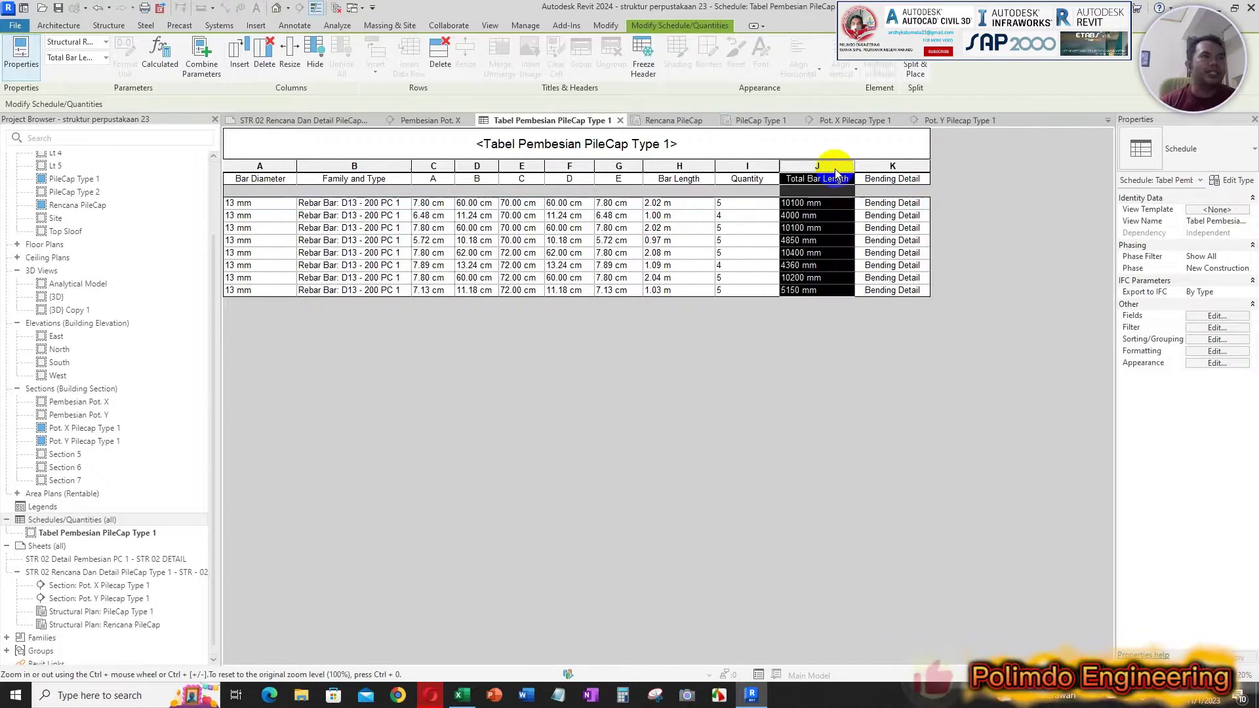
{"action": "left_click", "coordinate": [126, 69]}
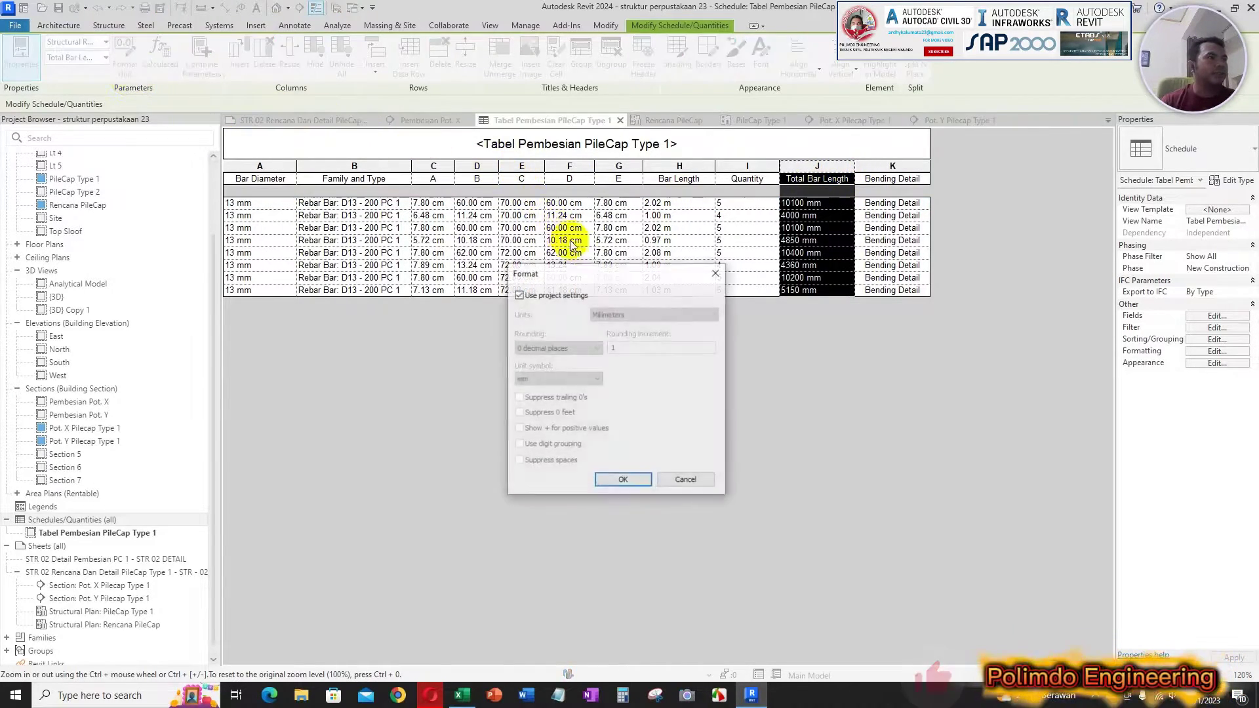
{"action": "left_click", "coordinate": [537, 295]}
{"action": "left_click", "coordinate": [607, 315]}
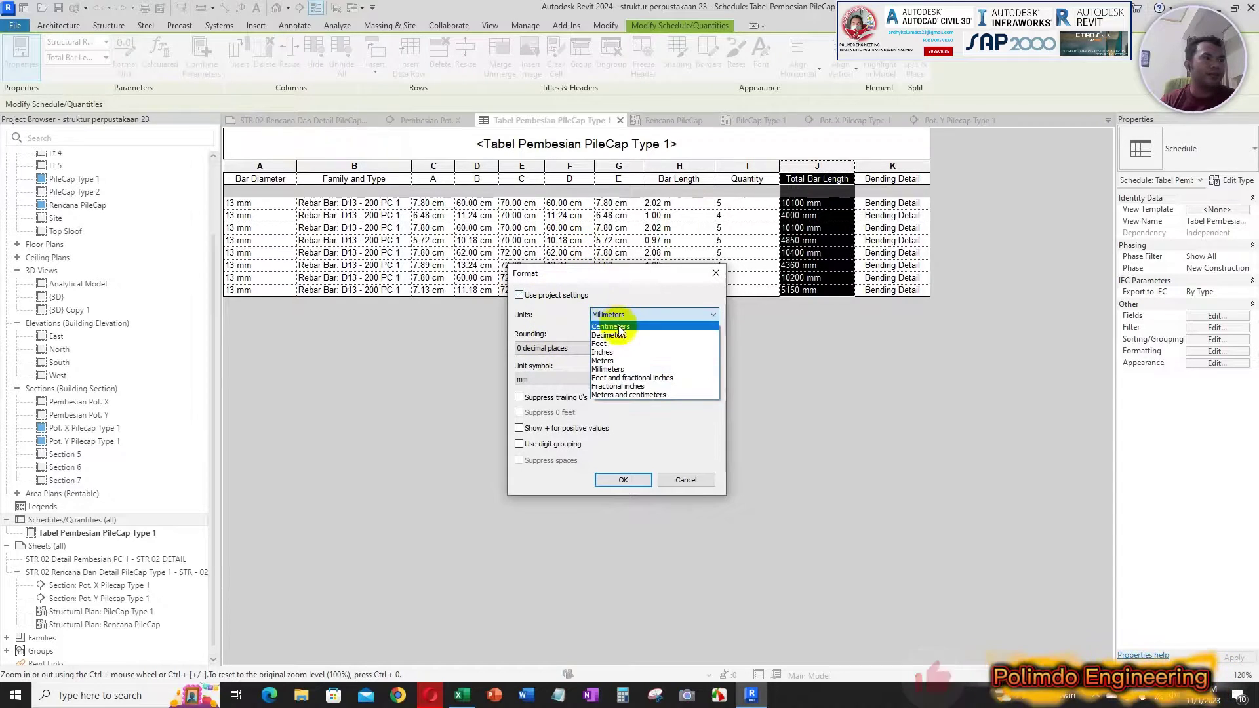
{"action": "left_click", "coordinate": [612, 361]}
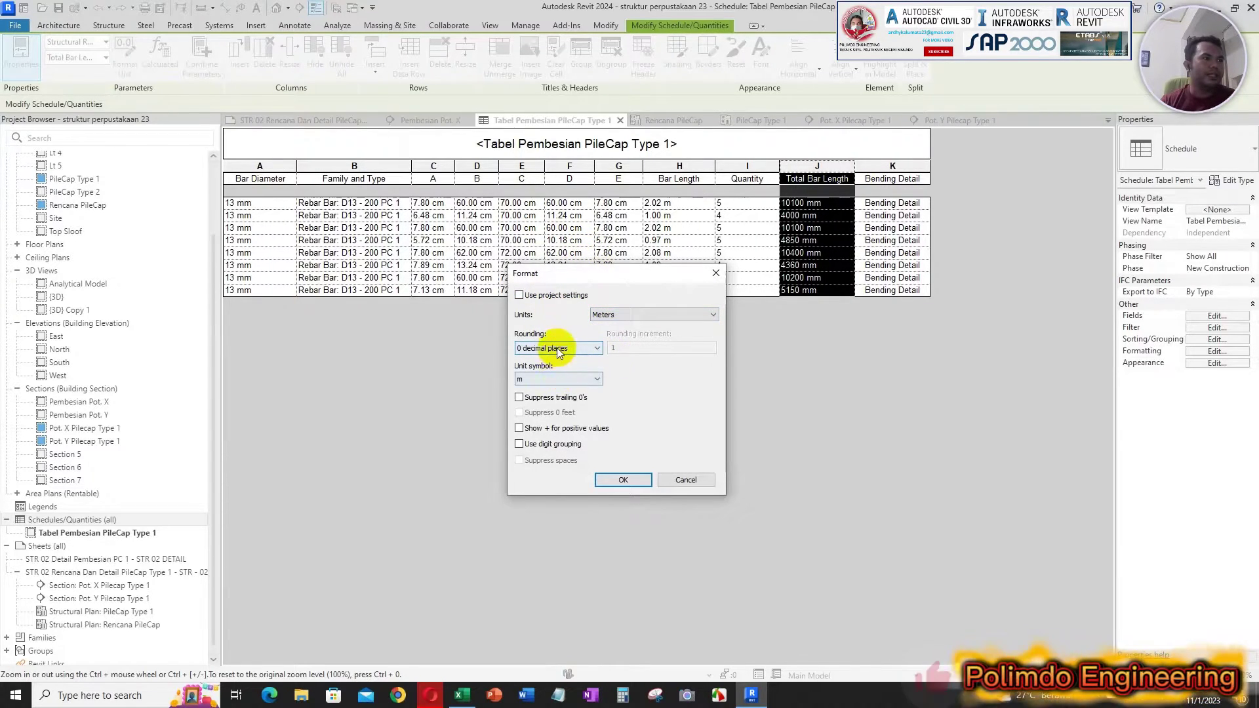
{"action": "left_click", "coordinate": [559, 348]}
{"action": "left_click", "coordinate": [547, 403]}
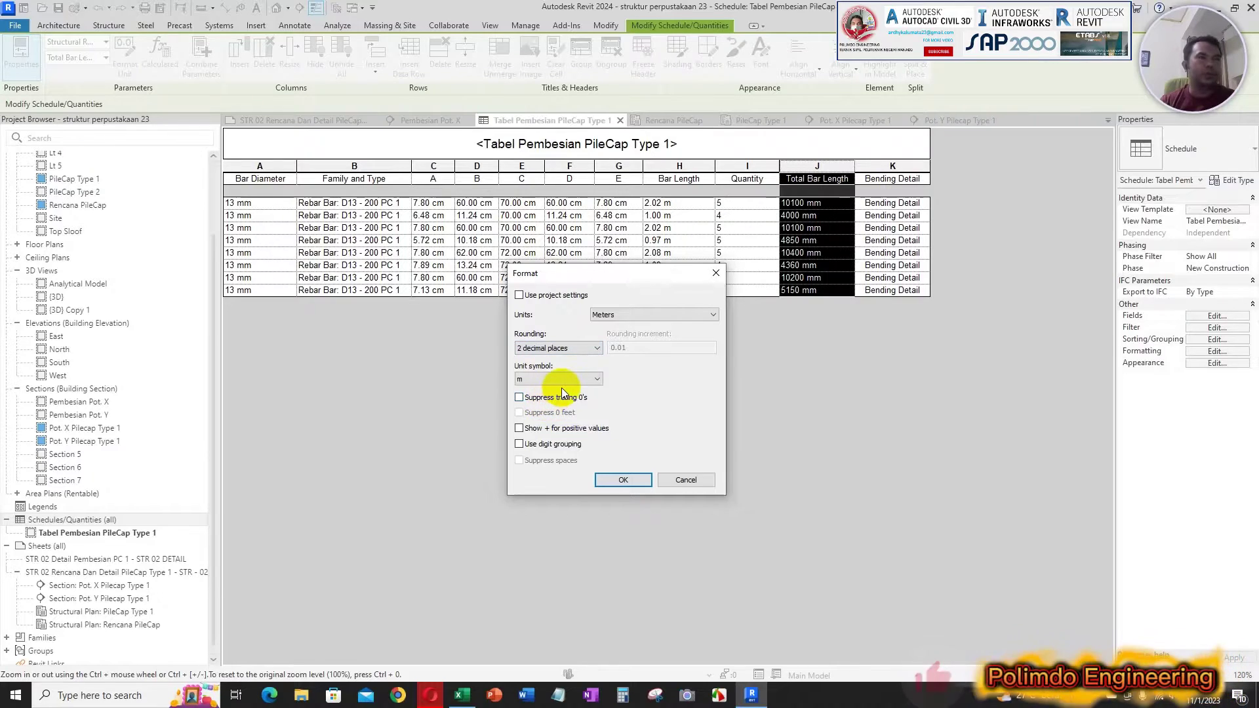
{"action": "left_click", "coordinate": [623, 480]}
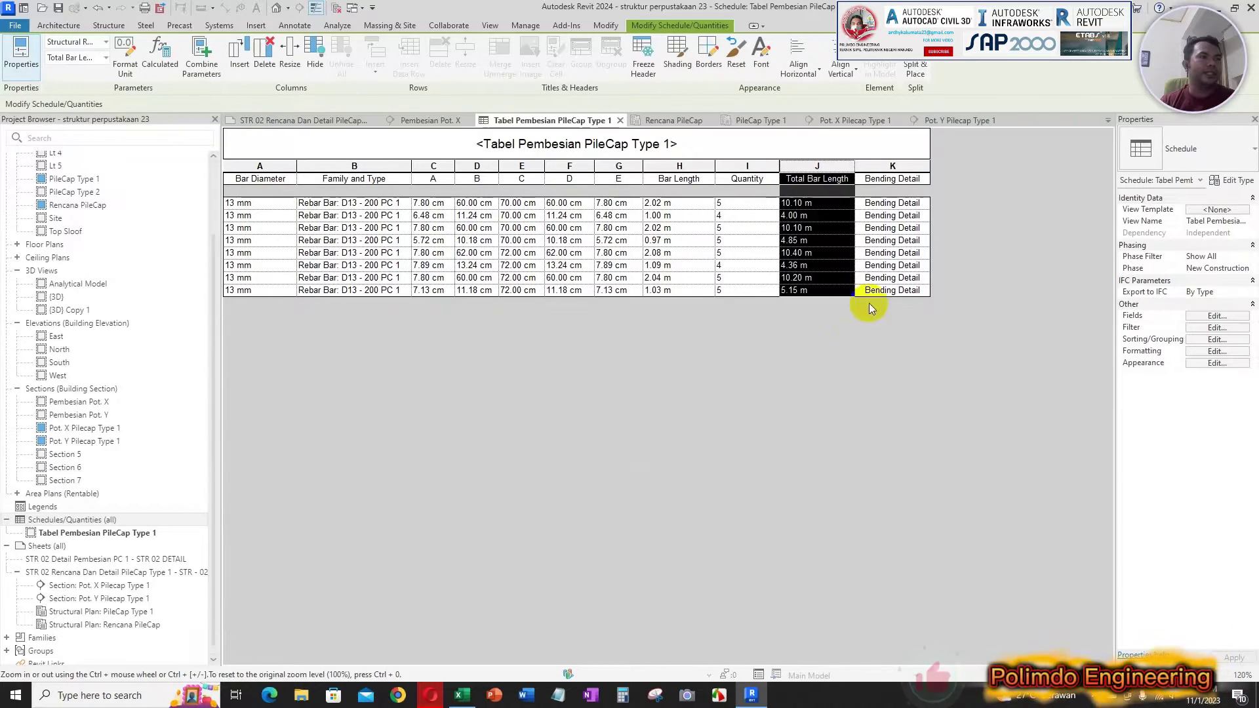
{"action": "left_click", "coordinate": [825, 204]}
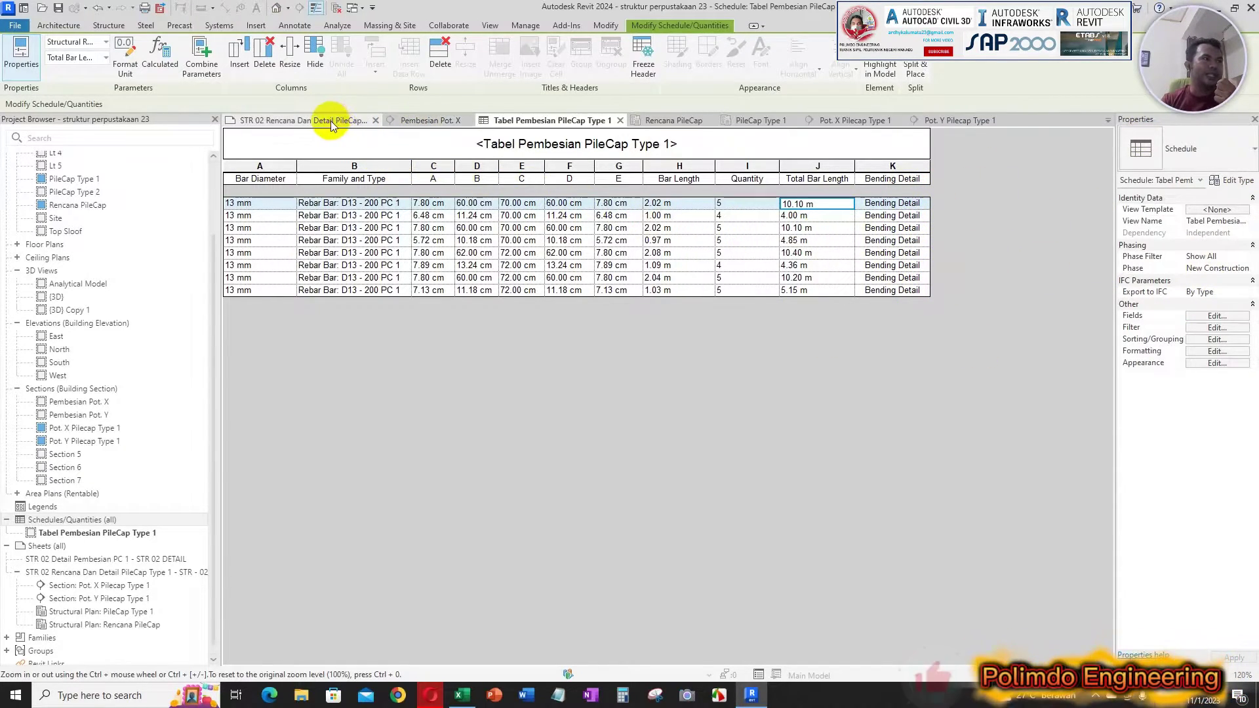
Examine the rebar tags and bending detail in the Pembesian Pot. X section, and return to the schedule.
{"action": "left_click", "coordinate": [426, 121]}
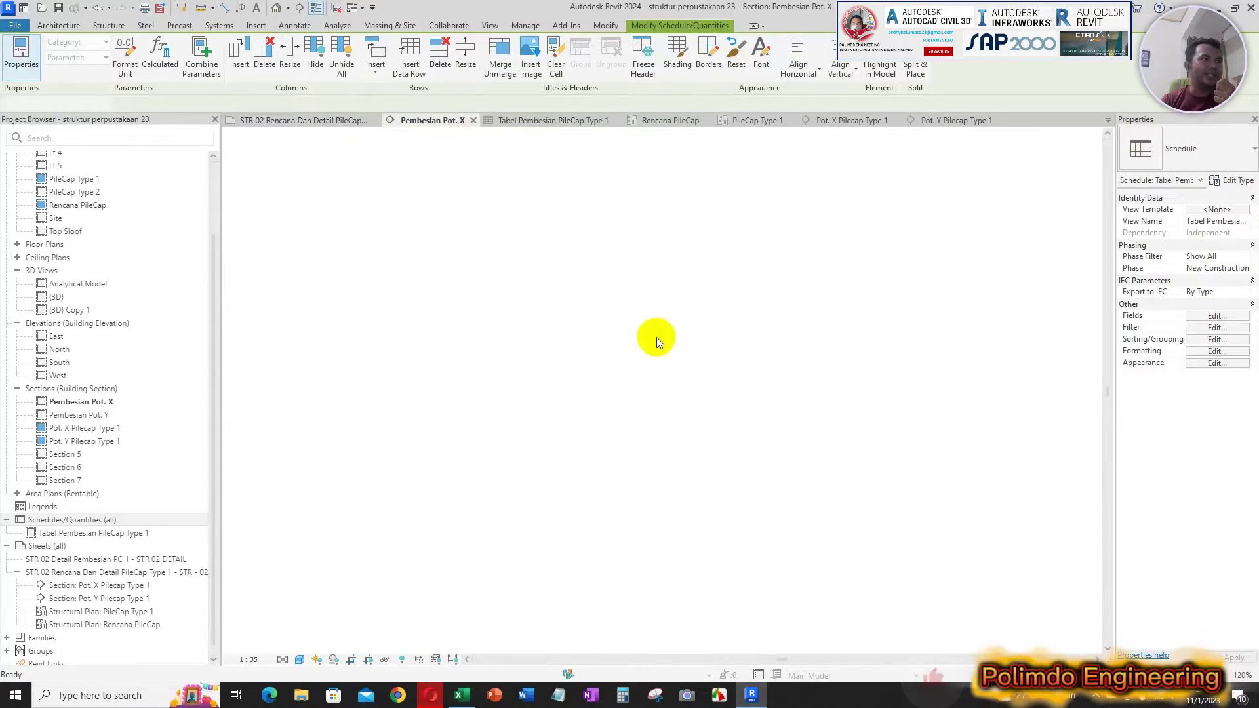
{"action": "left_click", "coordinate": [562, 345]}
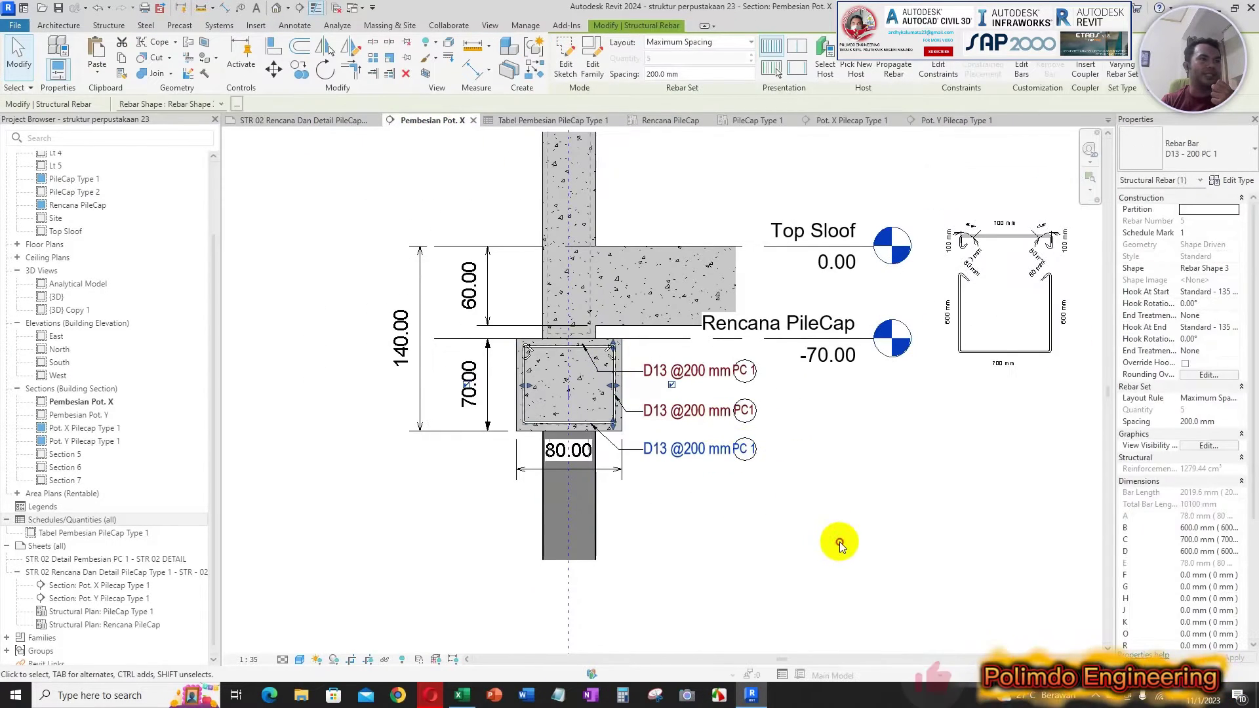
{"action": "scroll", "coordinate": [1043, 271], "scroll_direction": "up", "scroll_amount": 2}
{"action": "left_click", "coordinate": [984, 303]}
{"action": "middle_click_drag", "start_coordinate": [962, 309], "coordinate": [815, 321]}
{"action": "scroll", "coordinate": [815, 321], "scroll_direction": "down", "scroll_amount": 3}
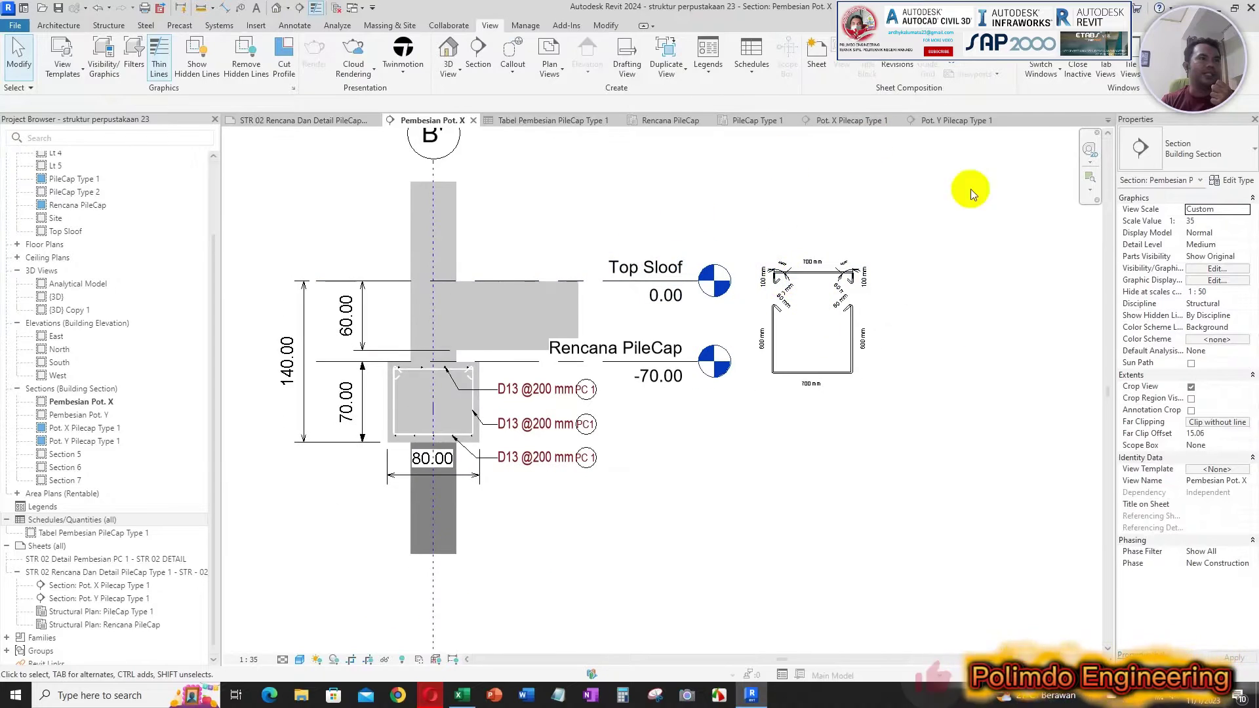
{"action": "scroll", "coordinate": [640, 348], "scroll_direction": "down", "scroll_amount": 1}
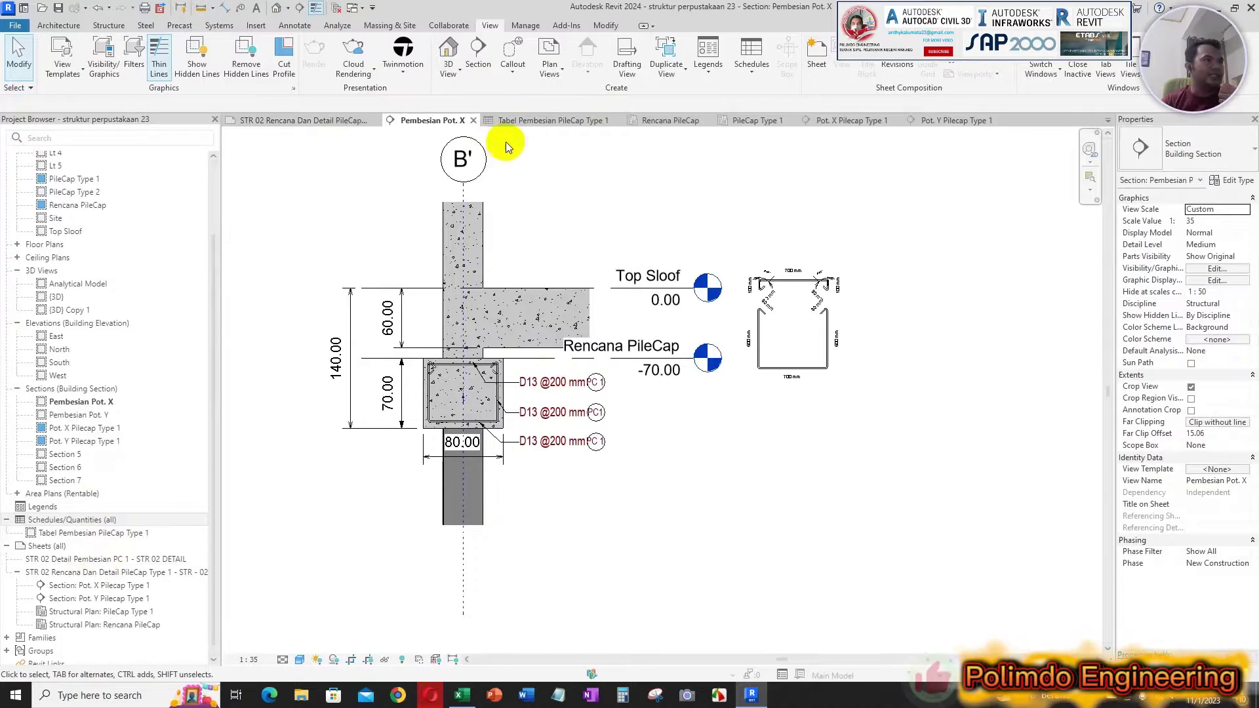
{"action": "left_click", "coordinate": [548, 121]}
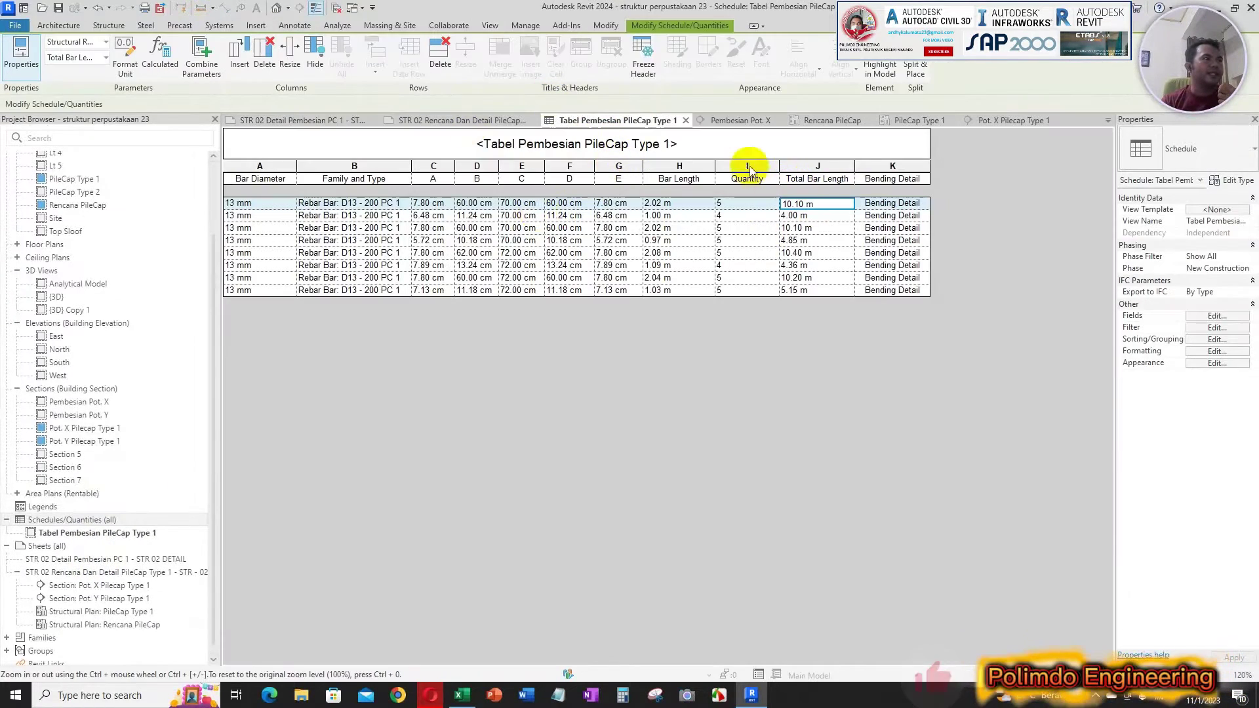
Close the Pembesian Pot. X, Rencana PileCap, PileCap Type 1, Pot. X Pilecap Type 1 and Pot. Y Pilecap Type 1 views.
{"action": "left_click", "coordinate": [748, 121]}
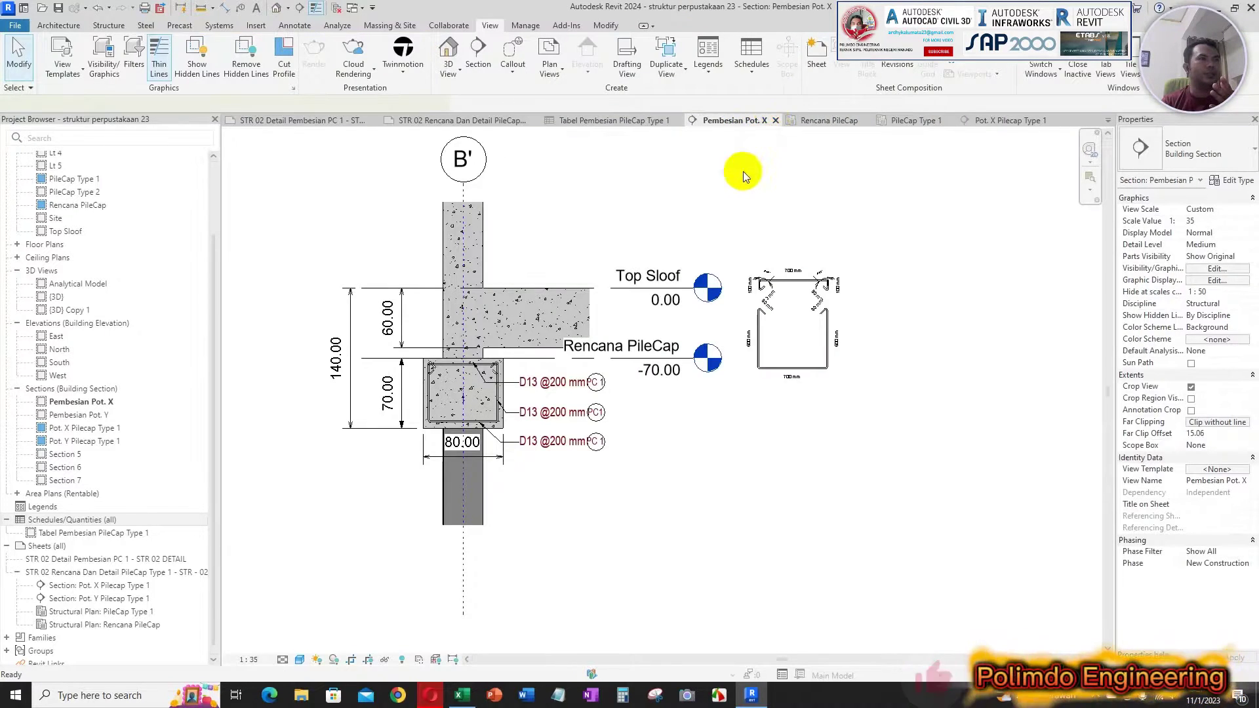
{"action": "left_click", "coordinate": [776, 121]}
{"action": "left_click", "coordinate": [761, 120]}
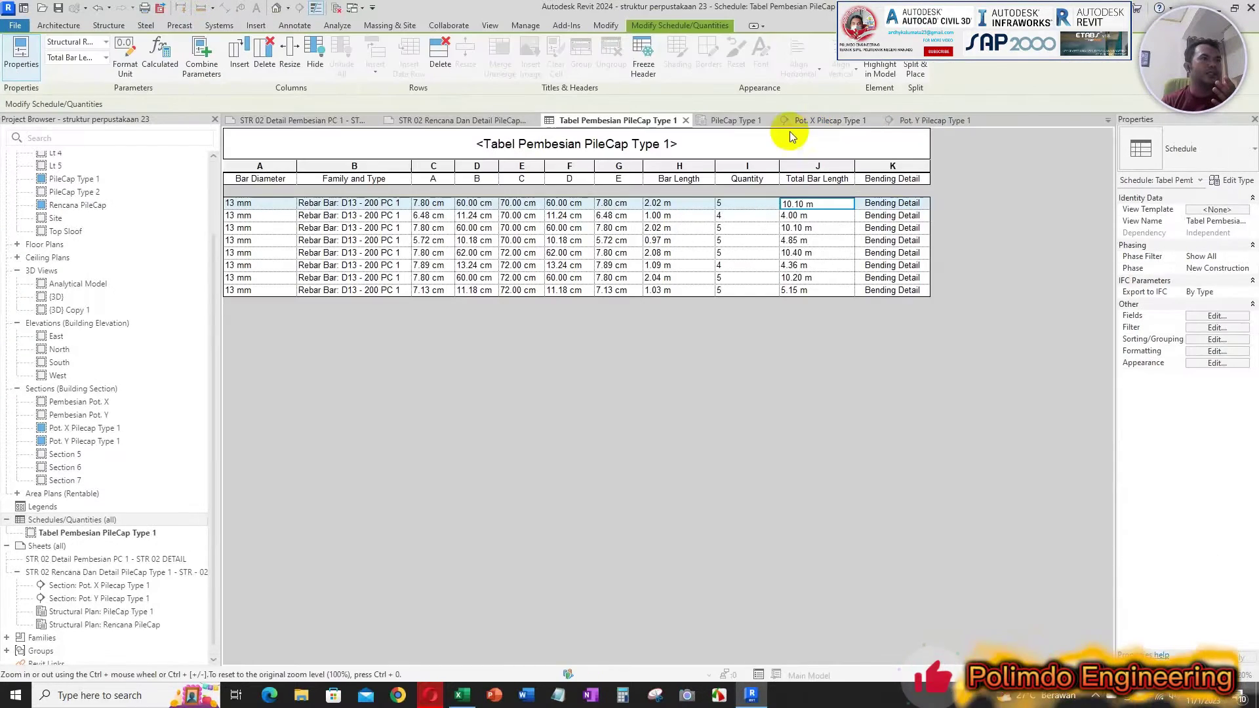
{"action": "left_click", "coordinate": [766, 123]}
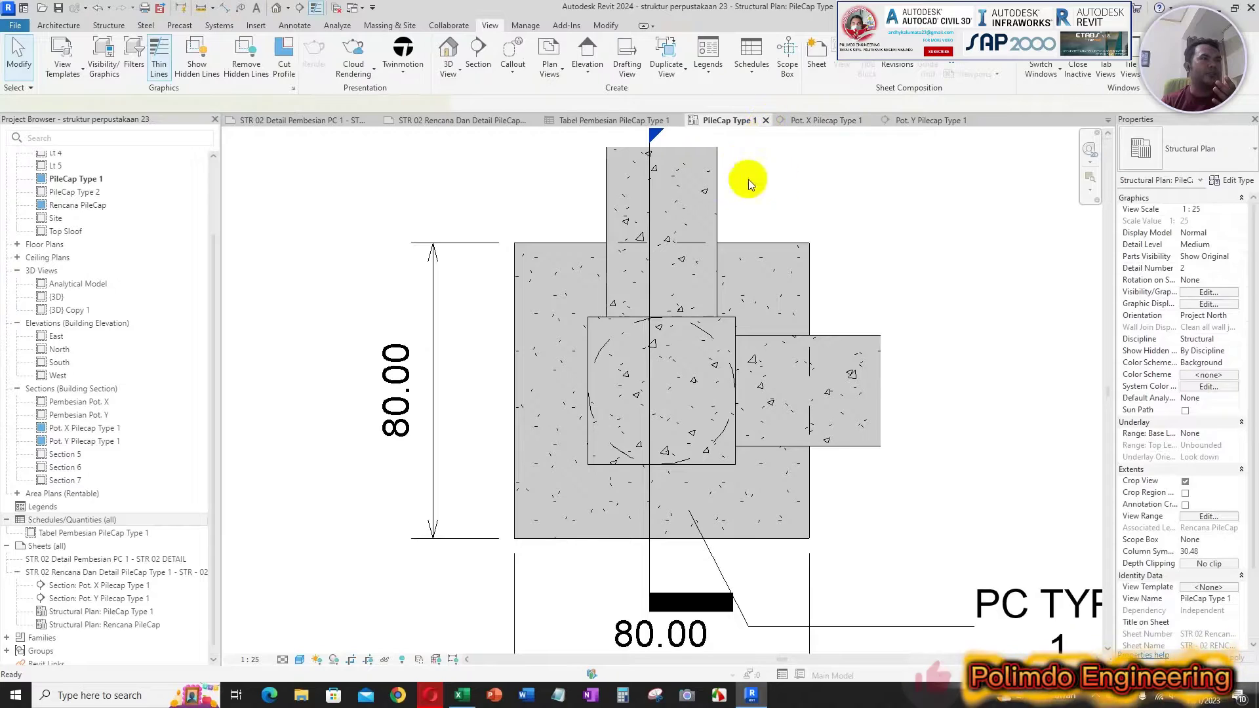
{"action": "left_click", "coordinate": [765, 120]}
{"action": "left_click", "coordinate": [755, 121]}
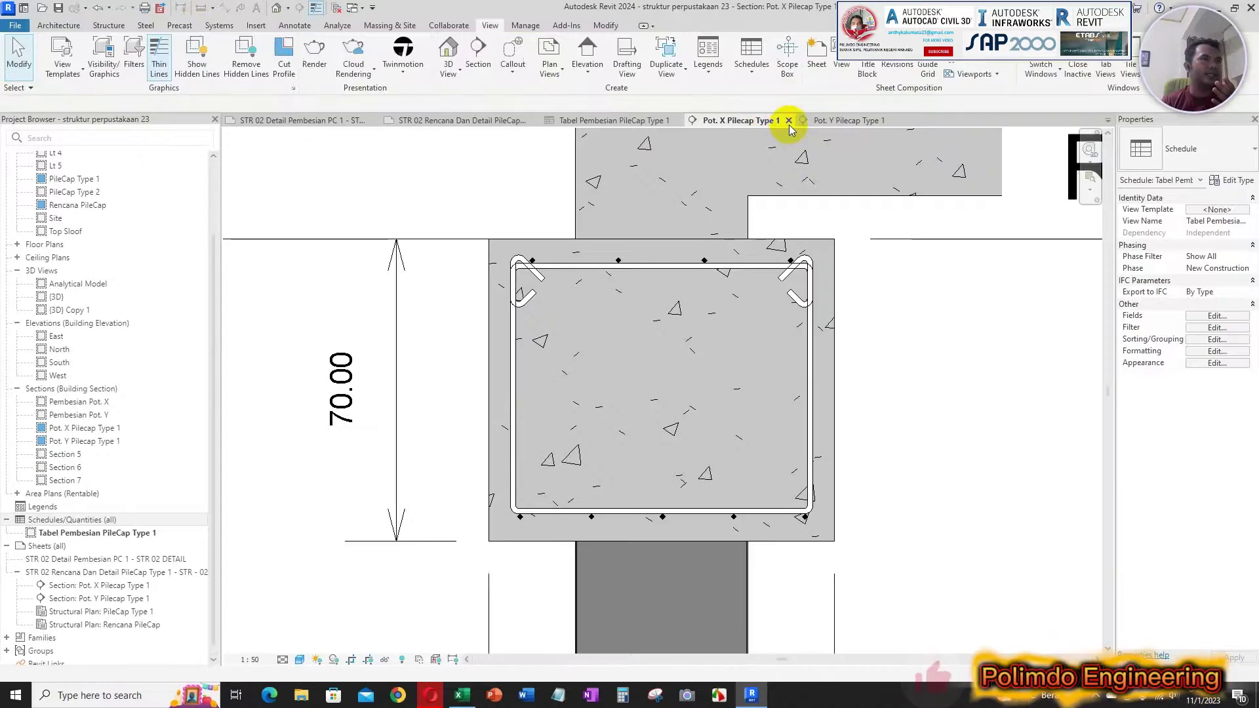
{"action": "left_click", "coordinate": [789, 121]}
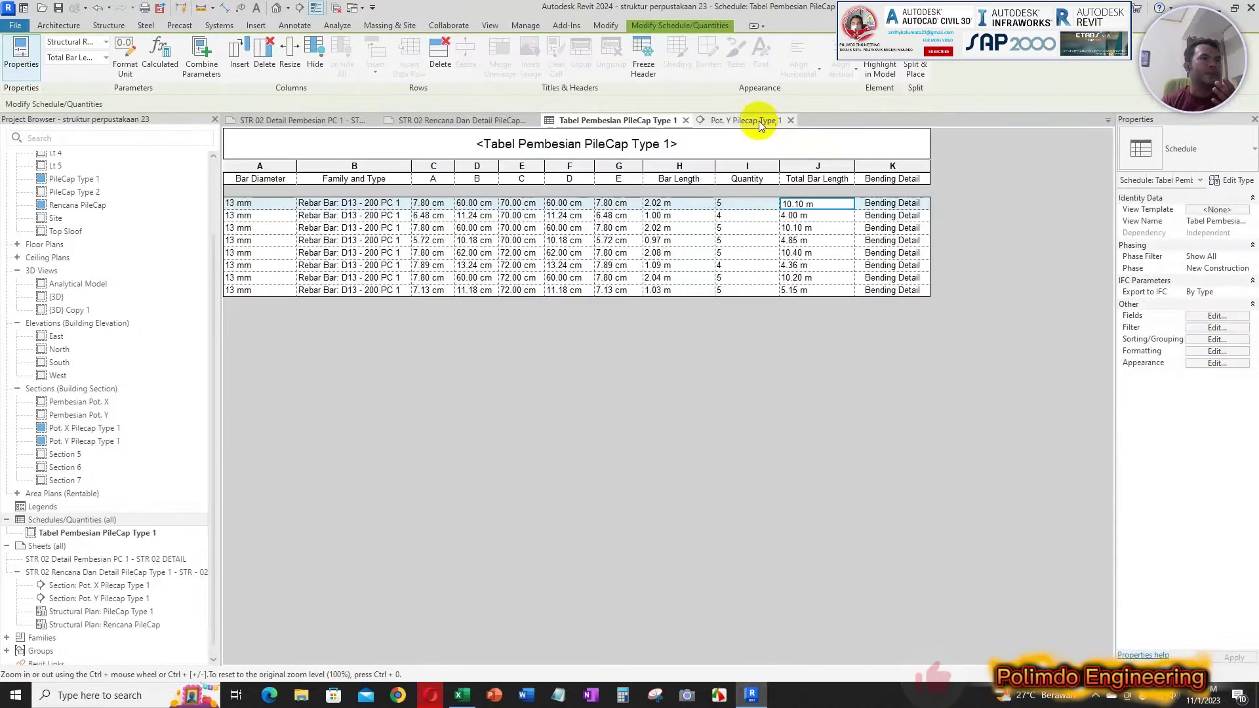
{"action": "left_click", "coordinate": [760, 122]}
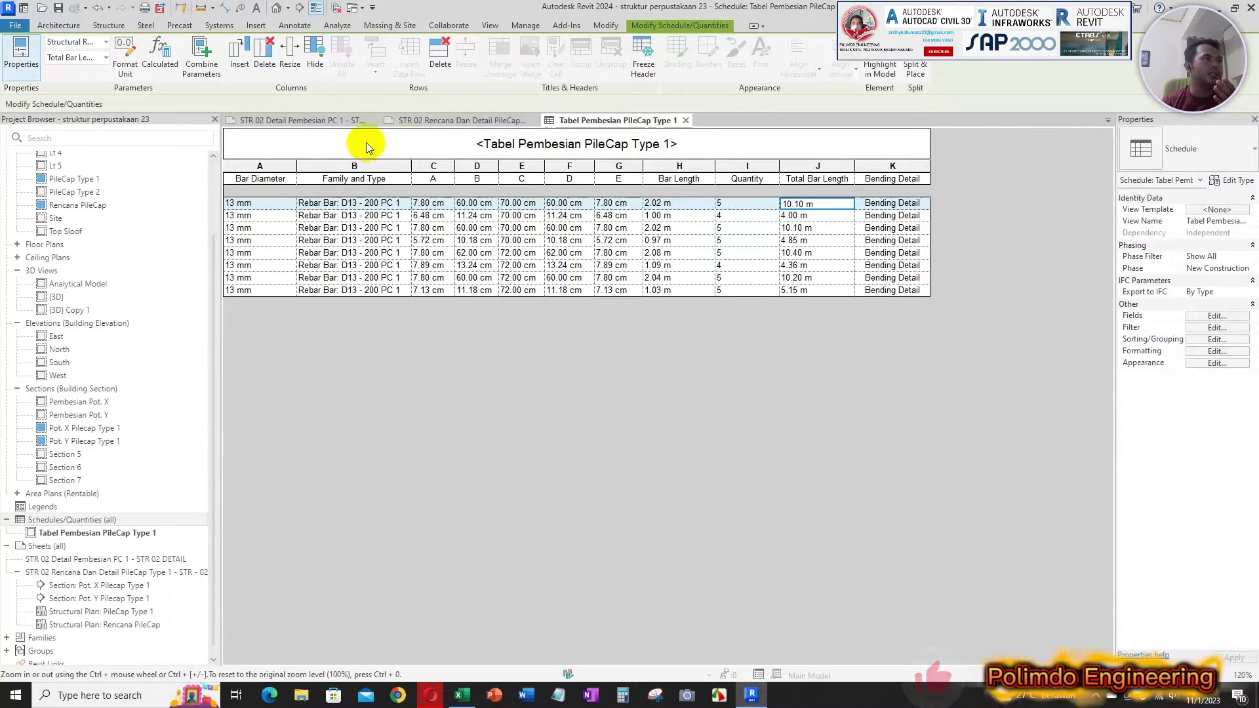
Open the sheet STR 02 Detail Pembesian PC 1 and check the drawing name in its title block.
{"action": "left_click", "coordinate": [305, 121]}
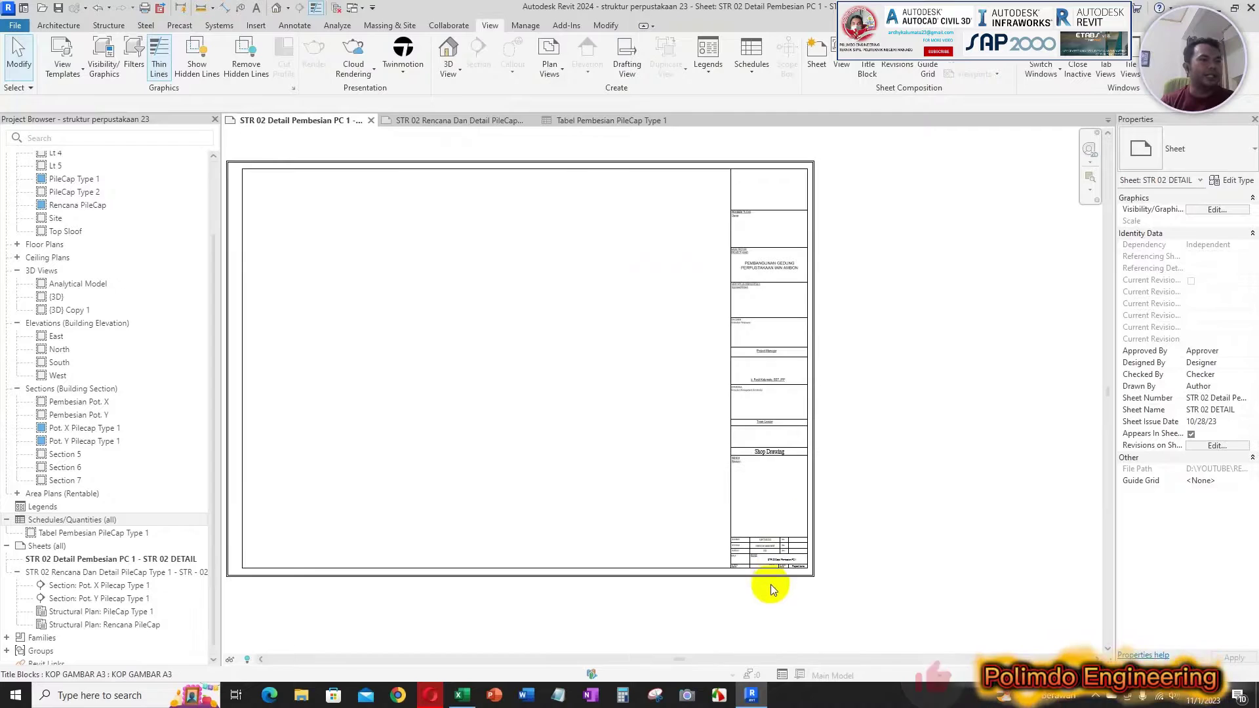
{"action": "scroll", "coordinate": [770, 585], "scroll_direction": "up", "scroll_amount": 6}
{"action": "scroll", "coordinate": [778, 544], "scroll_direction": "up", "scroll_amount": 2}
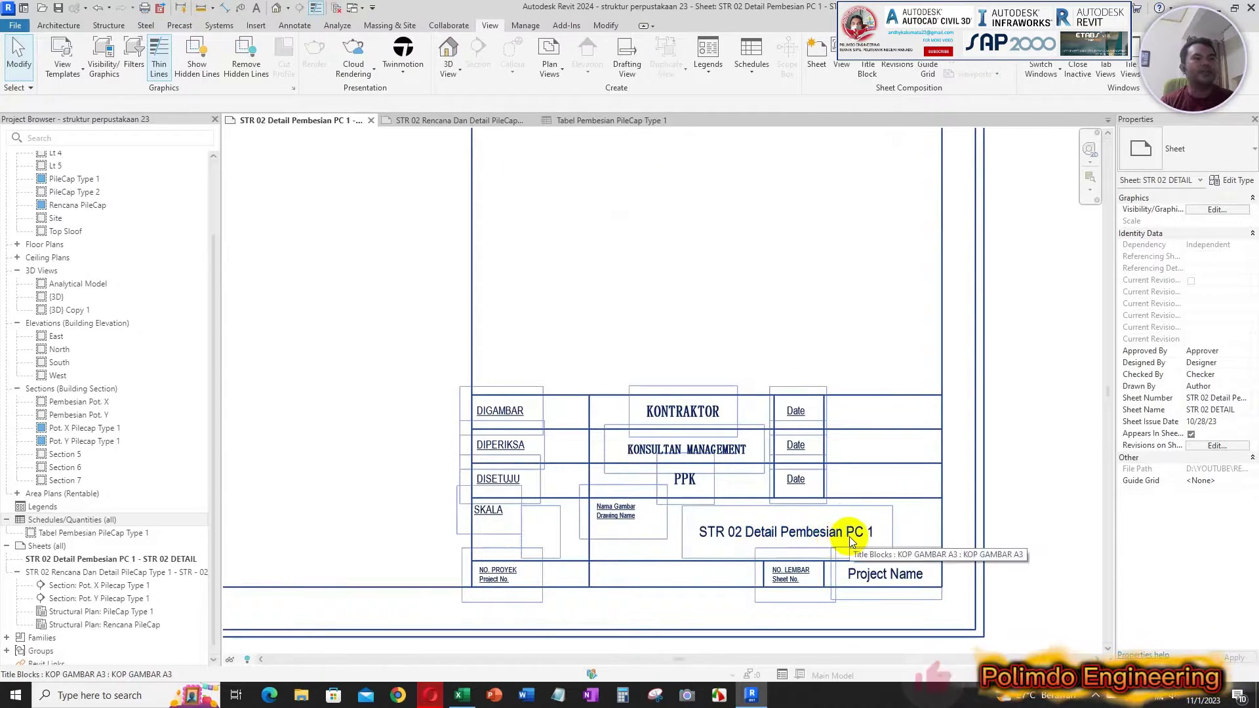
{"action": "scroll", "coordinate": [632, 266], "scroll_direction": "down", "scroll_amount": 5}
{"action": "scroll", "coordinate": [635, 334], "scroll_direction": "down", "scroll_amount": 4}
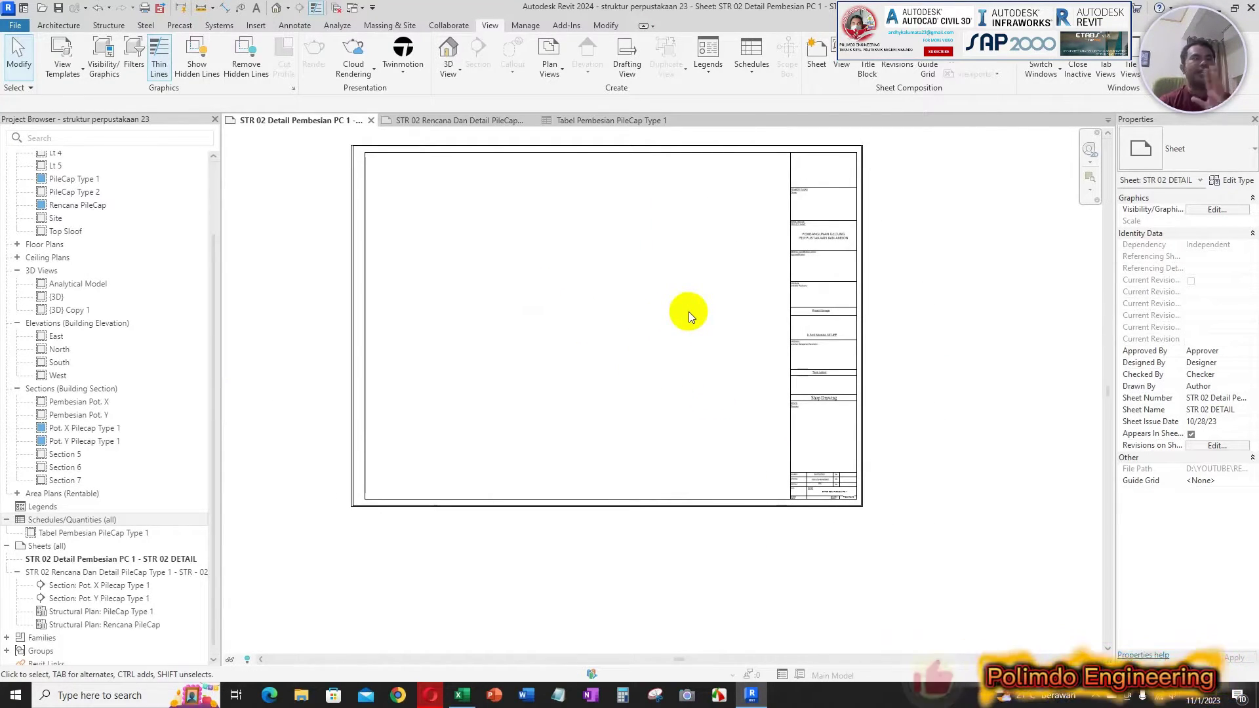
Place the Pembesian Pot. X section in the sheet's upper left area and move its view title up close beneath the drawing.
{"action": "left_click", "coordinate": [89, 403]}
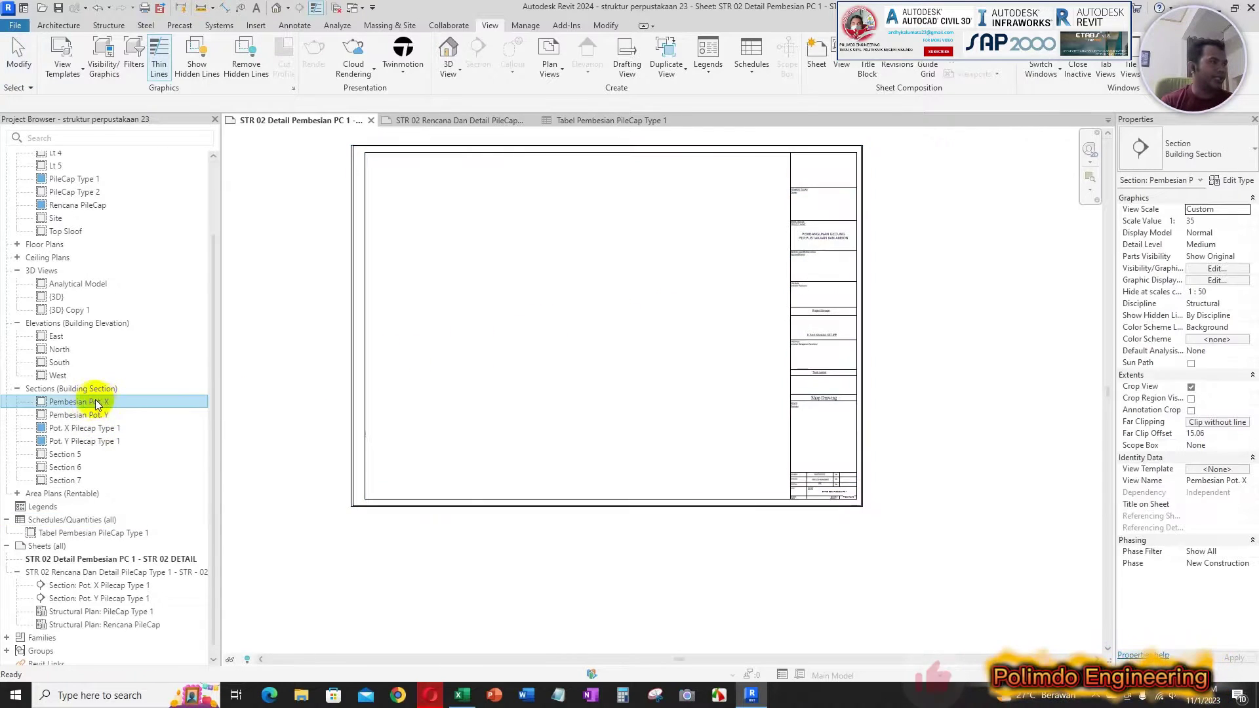
{"action": "left_click_drag", "start_coordinate": [364, 306], "coordinate": [414, 223]}
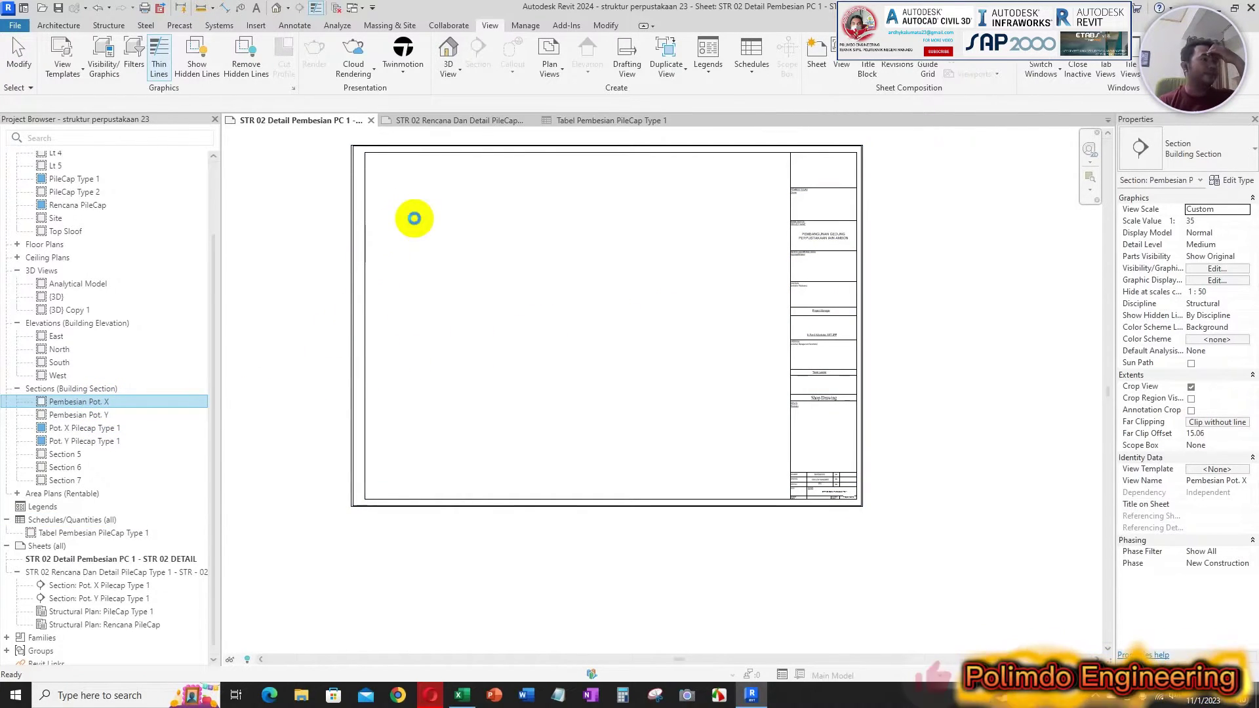
{"action": "left_click", "coordinate": [485, 254]}
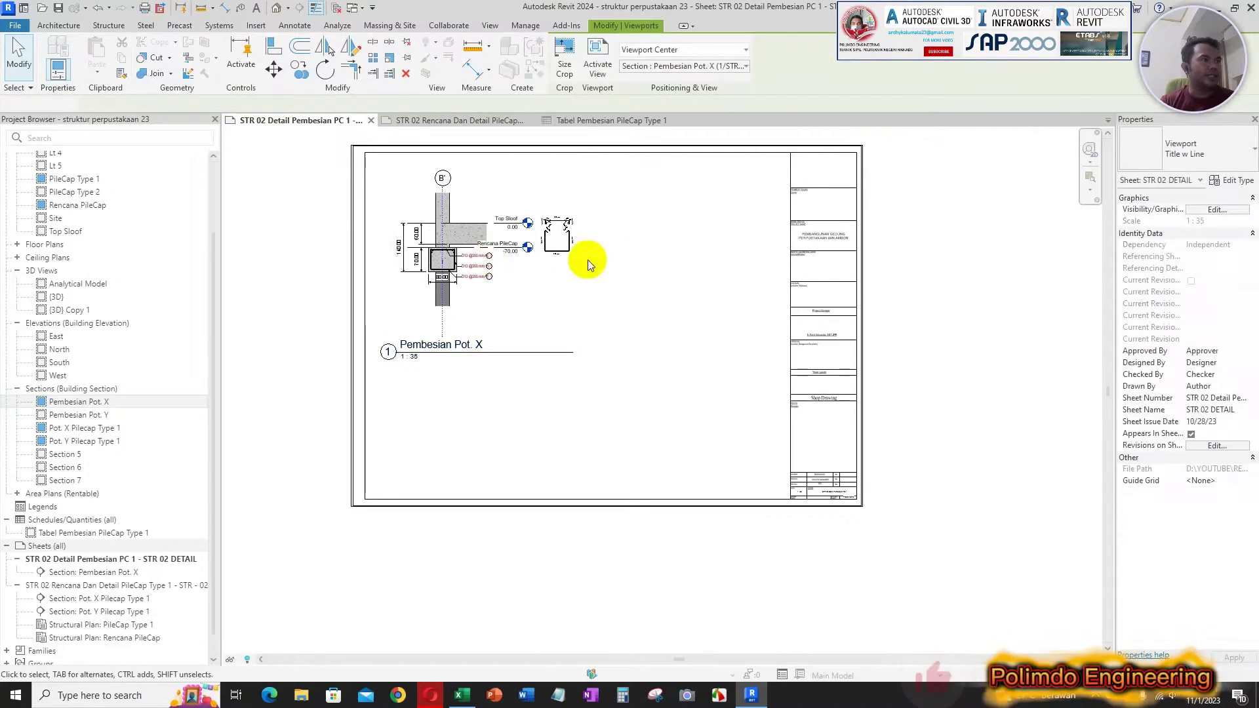
{"action": "left_click", "coordinate": [493, 345]}
{"action": "left_click_drag", "start_coordinate": [508, 348], "coordinate": [533, 321]}
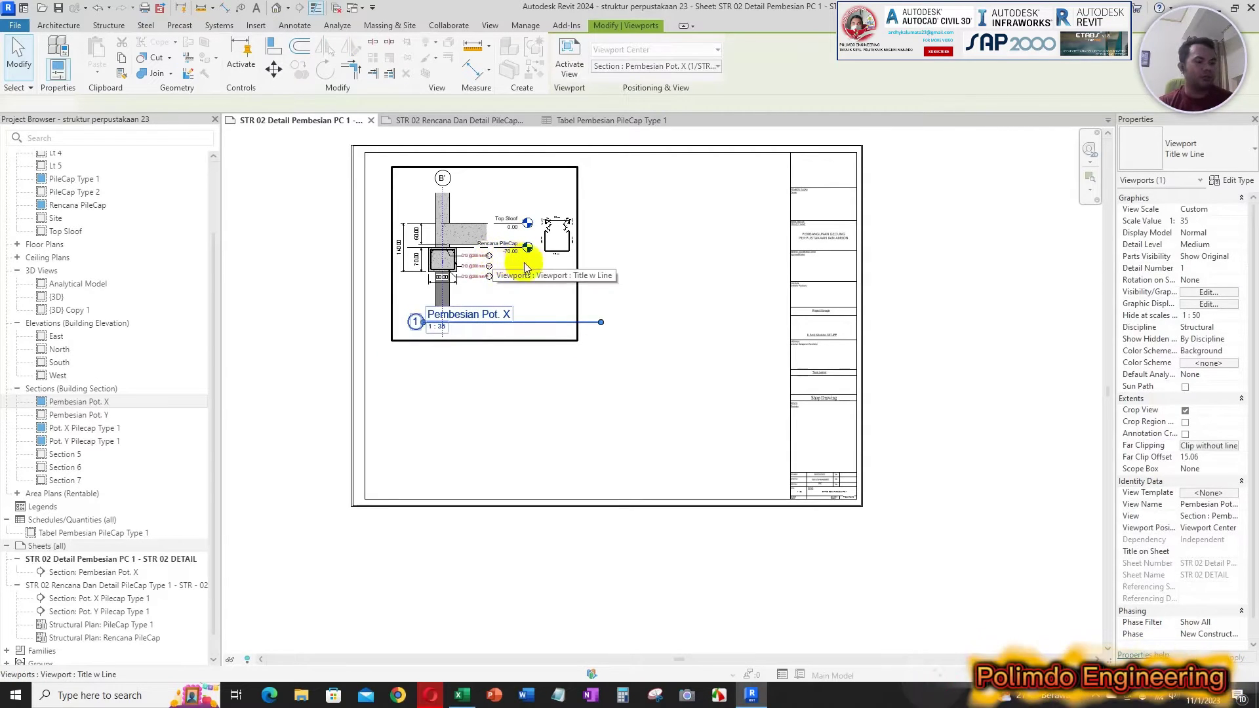
Nudge the Pembesian Pot. X viewport up toward the upper border of the sheet.
{"action": "left_click", "coordinate": [527, 263]}
{"action": "key", "text": "Up"}
{"action": "key", "text": "Up"}
{"action": "key", "text": "Up"}
{"action": "key", "text": "Up"}
{"action": "key", "text": "Up"}
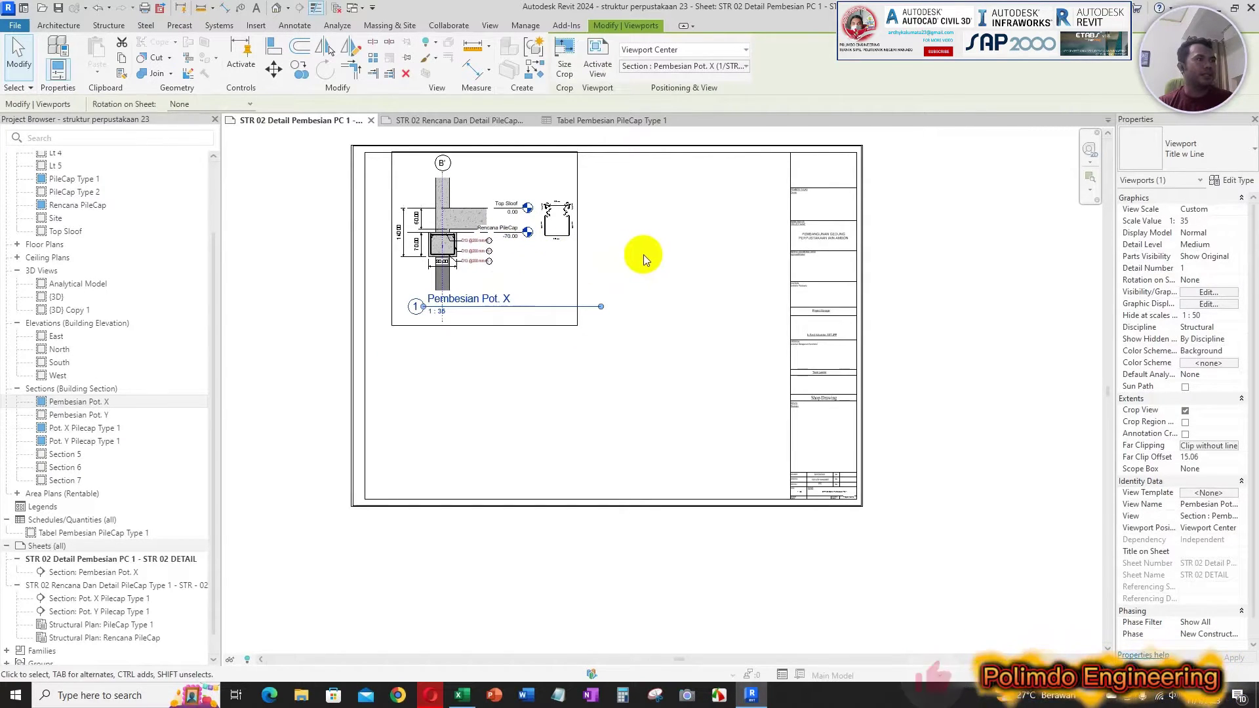
{"action": "key", "text": "Down"}
{"action": "left_click", "coordinate": [643, 255]}
Shorten the title line of the Pembesian Pot. X viewport to the width of its title text.
{"action": "scroll", "coordinate": [484, 252], "scroll_direction": "up", "scroll_amount": 3}
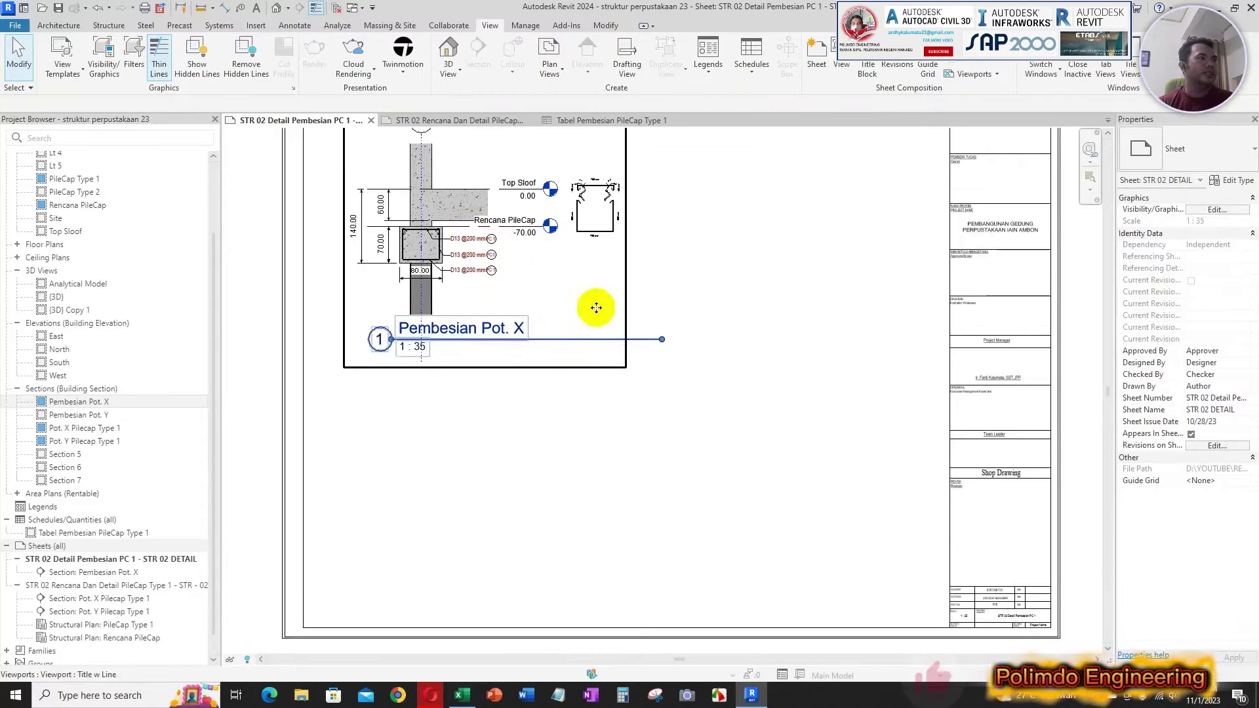
{"action": "left_click", "coordinate": [655, 341]}
{"action": "left_click_drag", "start_coordinate": [662, 339], "coordinate": [527, 344]}
{"action": "left_click", "coordinate": [706, 287]}
{"action": "scroll", "coordinate": [442, 530], "scroll_direction": "down", "scroll_amount": 1}
{"action": "scroll", "coordinate": [496, 252], "scroll_direction": "up", "scroll_amount": 4}
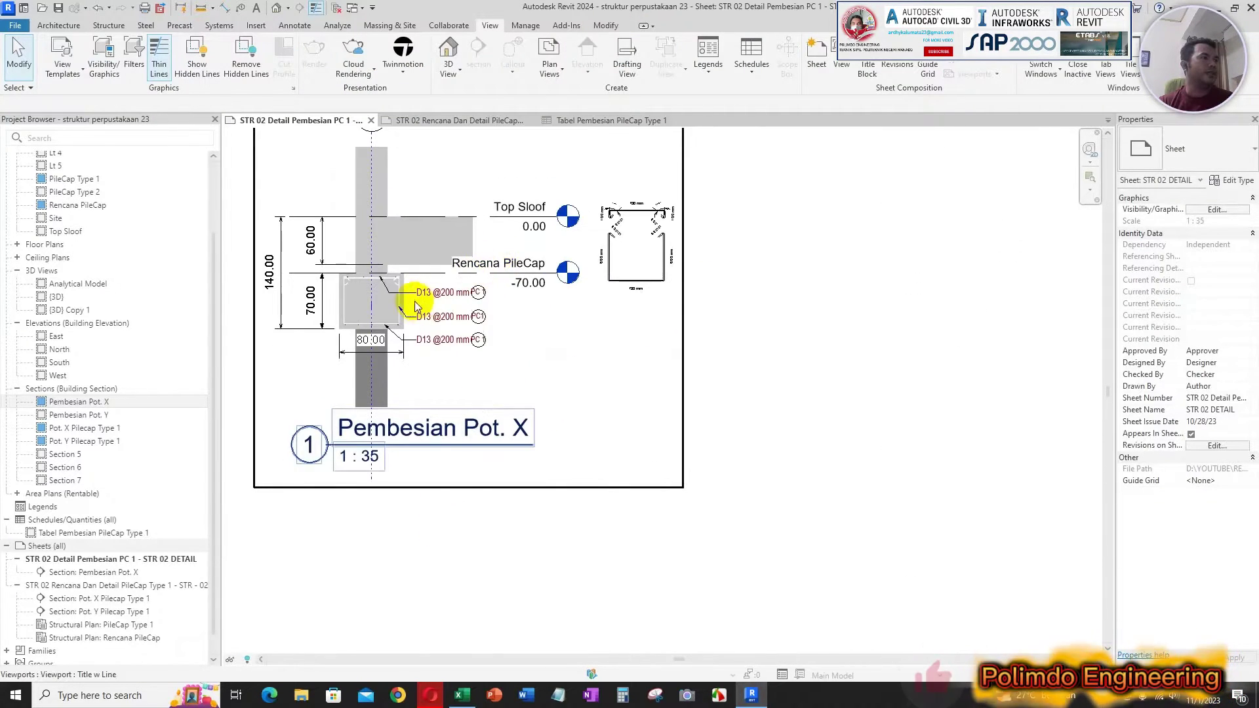
{"action": "scroll", "coordinate": [478, 299], "scroll_direction": "down", "scroll_amount": 2}
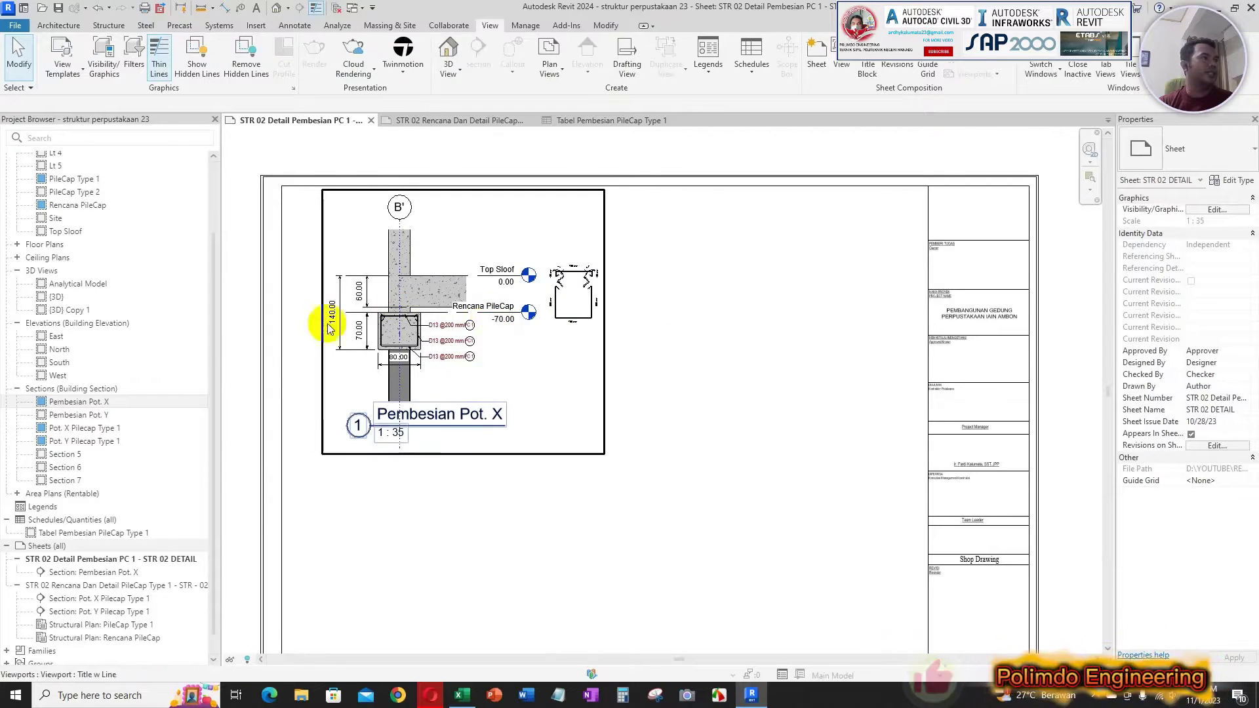
Place the Pembesian Pot. Y section on the sheet to the right of Pembesian Pot. X, with both view titles aligned.
{"action": "left_click", "coordinate": [107, 413]}
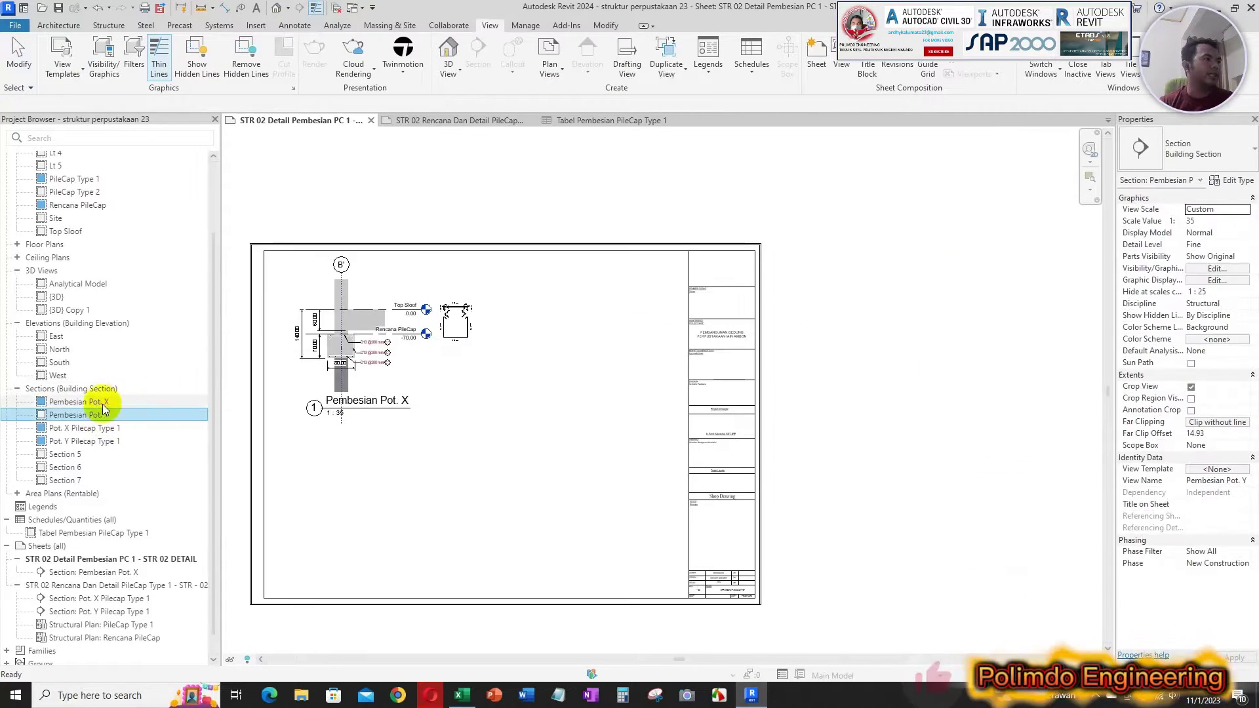
{"action": "left_click_drag", "start_coordinate": [90, 417], "coordinate": [537, 373]}
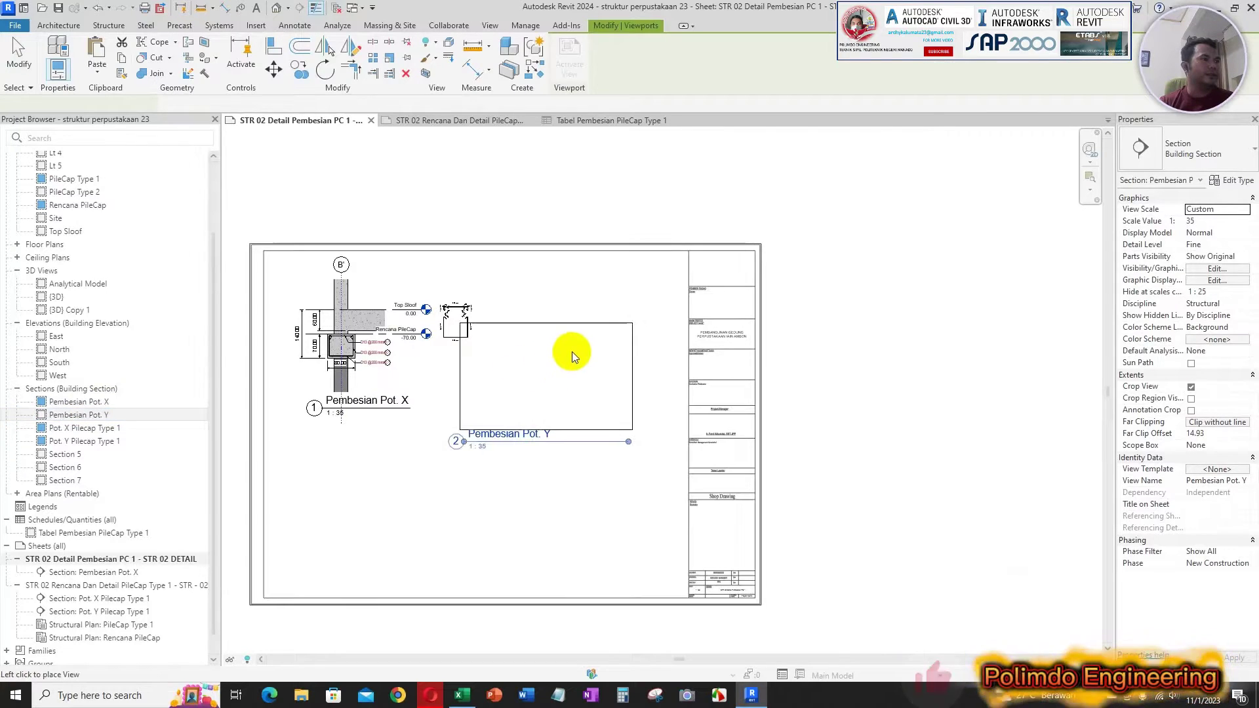
{"action": "left_click", "coordinate": [576, 347]}
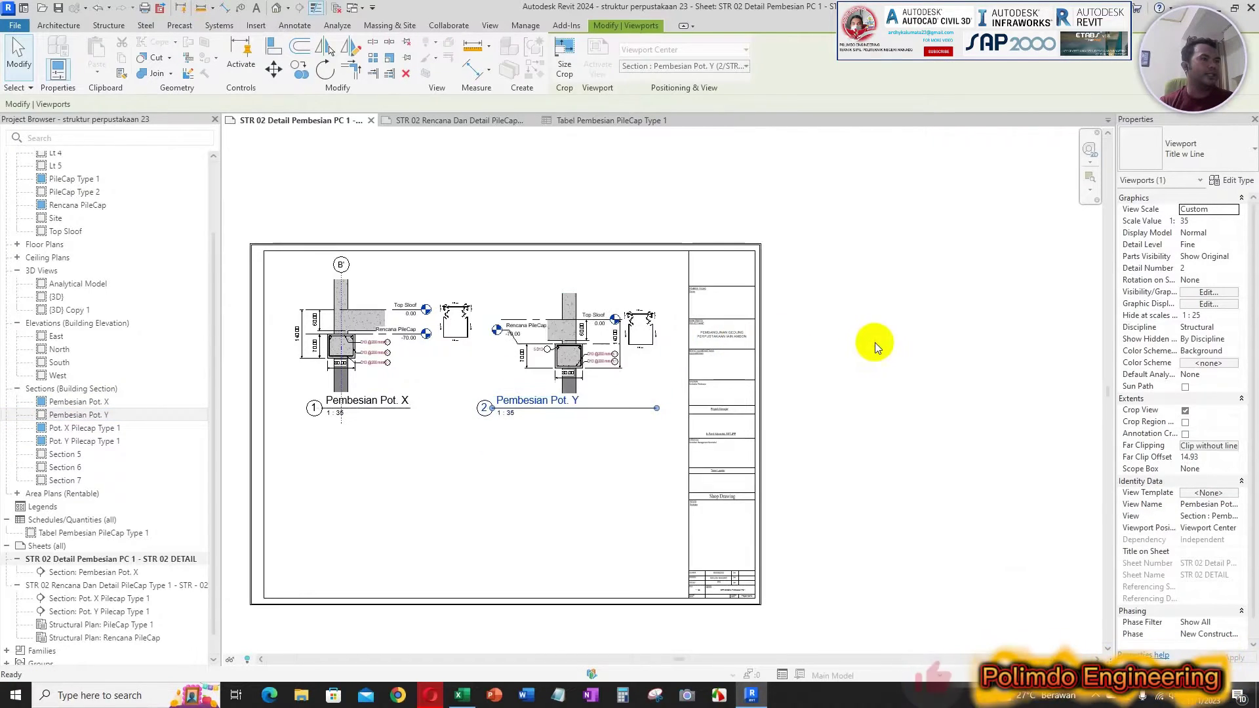
{"action": "left_click", "coordinate": [542, 483]}
Shorten the title line of the Pembesian Pot. Y viewport to its text width and move the title beneath the drawing.
{"action": "middle_click_drag", "start_coordinate": [542, 482], "coordinate": [753, 450]}
{"action": "scroll", "coordinate": [768, 432], "scroll_direction": "up", "scroll_amount": 2}
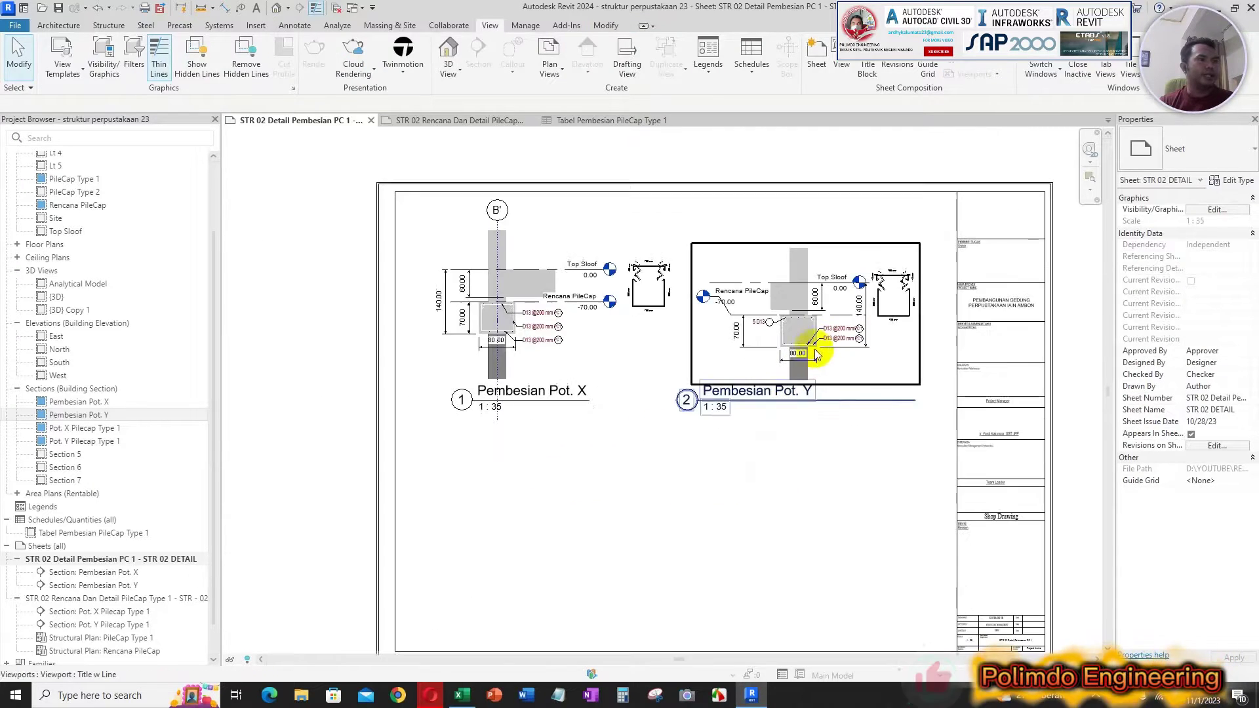
{"action": "left_click", "coordinate": [917, 401]}
{"action": "scroll", "coordinate": [915, 403], "scroll_direction": "up", "scroll_amount": 2}
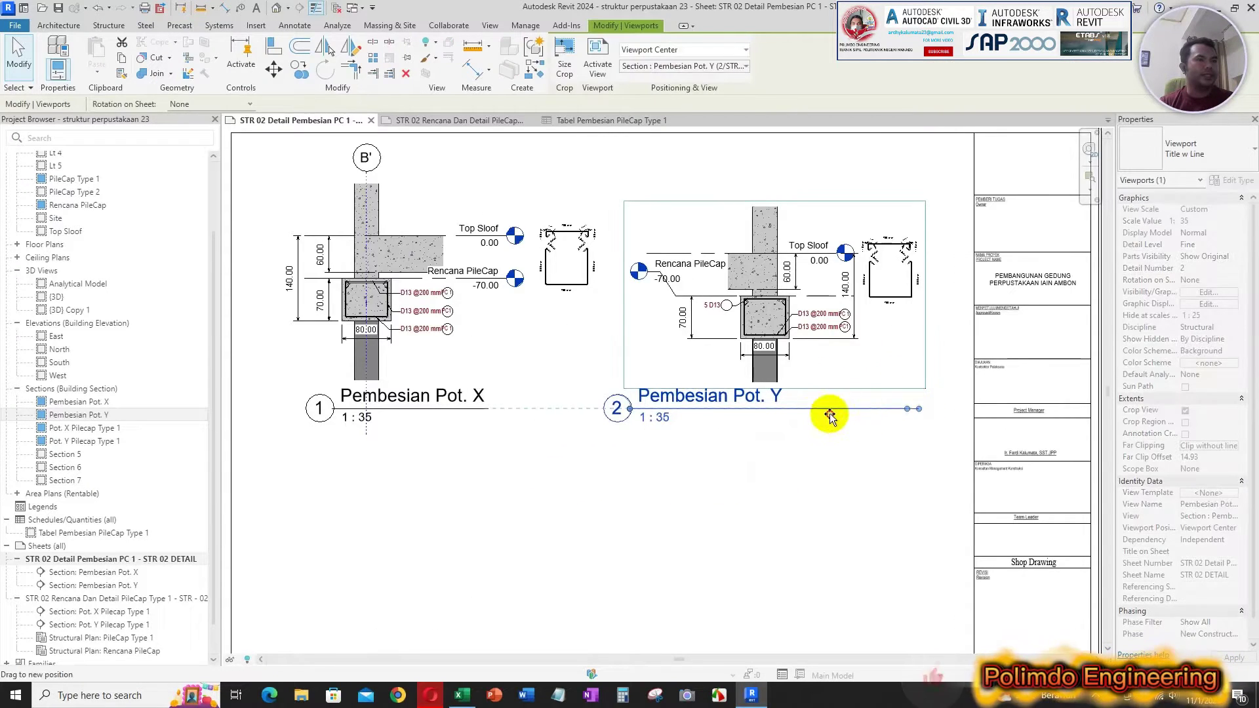
{"action": "left_click_drag", "start_coordinate": [784, 420], "coordinate": [785, 421]}
{"action": "left_click", "coordinate": [754, 458]}
{"action": "left_click", "coordinate": [695, 405]}
{"action": "left_click_drag", "start_coordinate": [695, 405], "coordinate": [804, 423]}
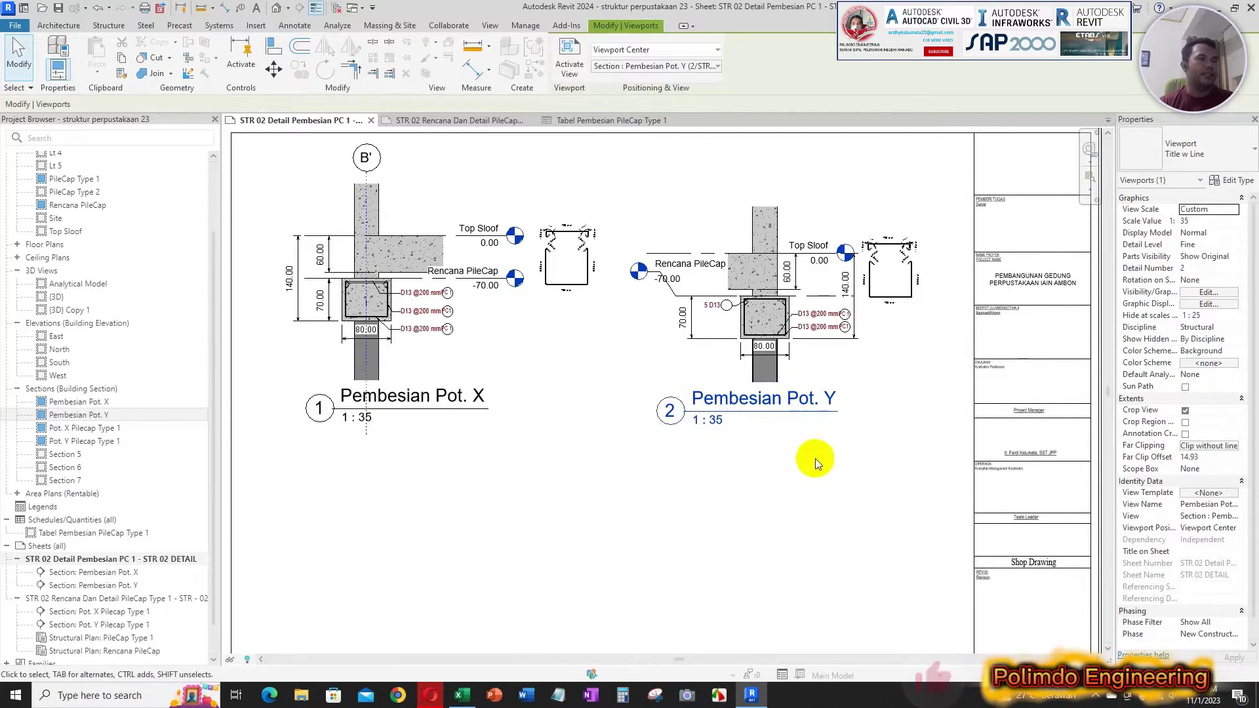
{"action": "left_click", "coordinate": [820, 470]}
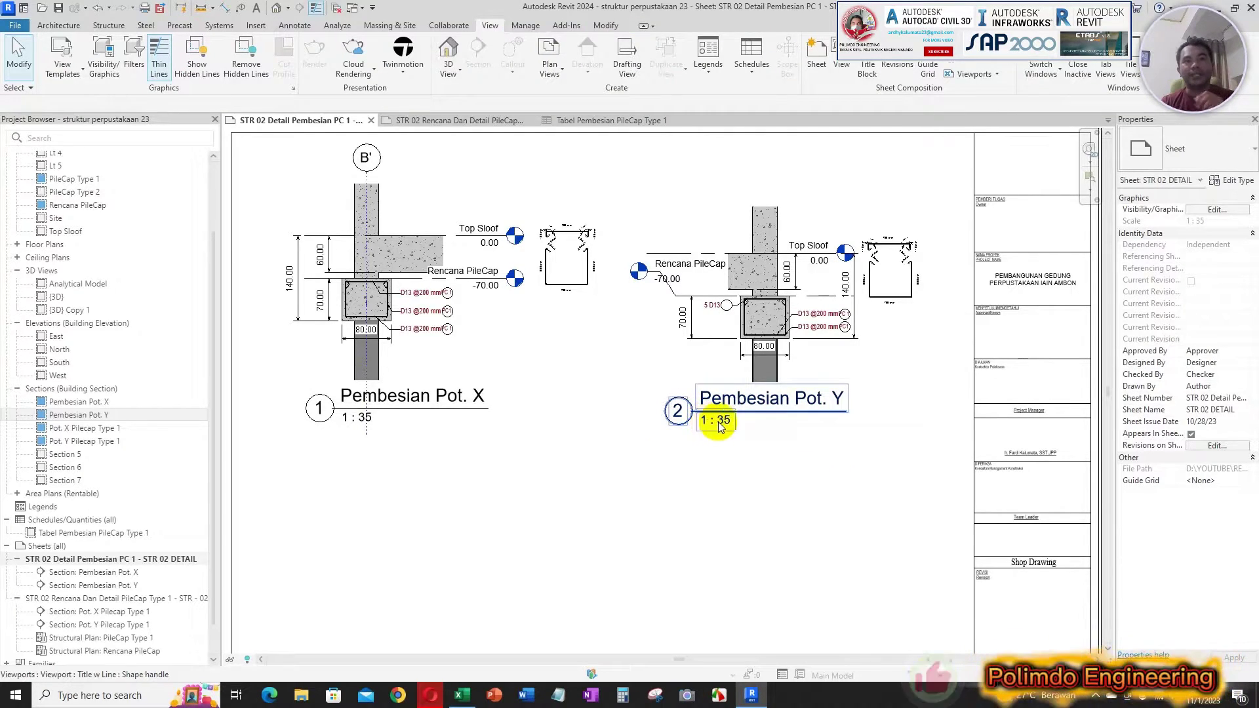
Nudge the Pembesian Pot. Y viewport slightly upward on the sheet.
{"action": "scroll", "coordinate": [695, 427], "scroll_direction": "down", "scroll_amount": 2}
{"action": "left_click", "coordinate": [693, 361]}
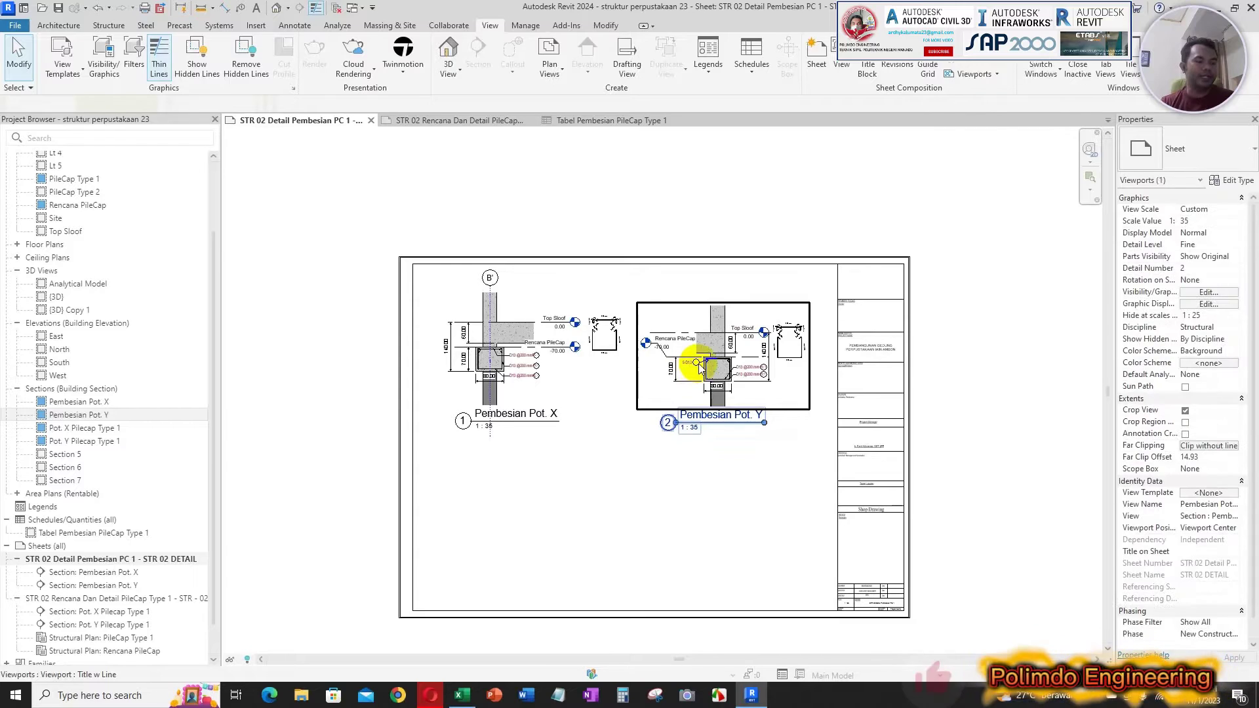
{"action": "left_click", "coordinate": [546, 401]}
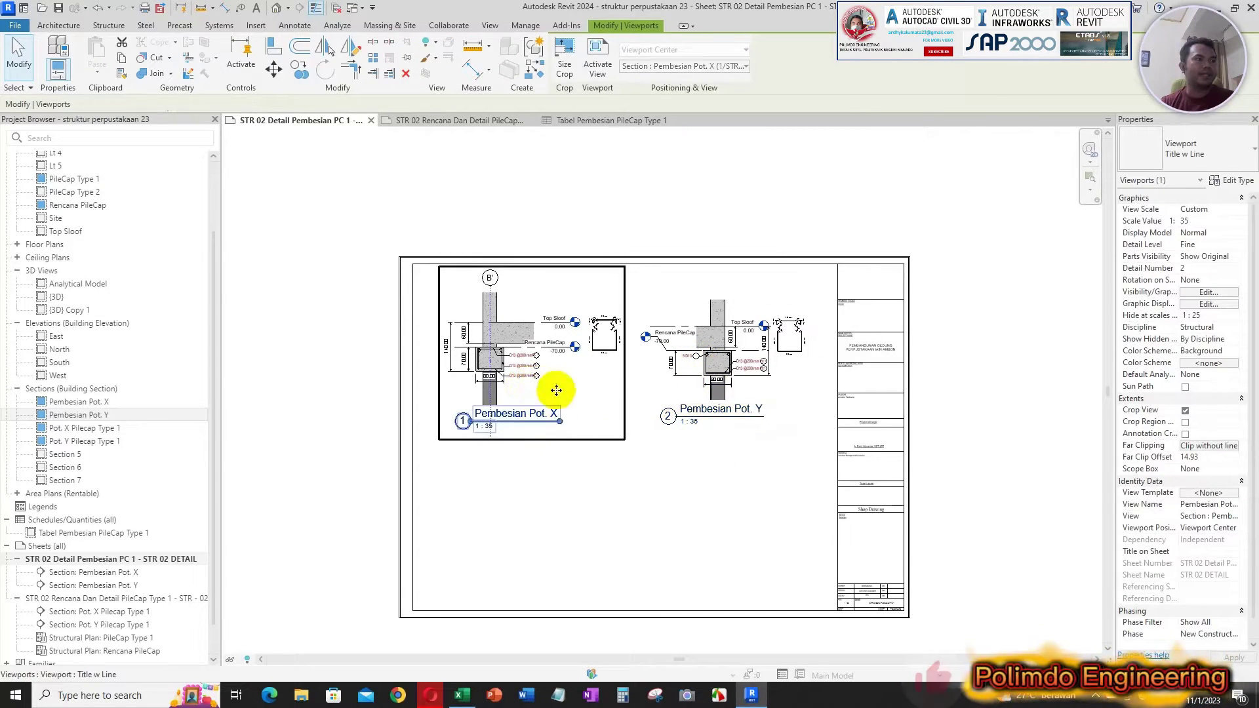
{"action": "left_click", "coordinate": [990, 391]}
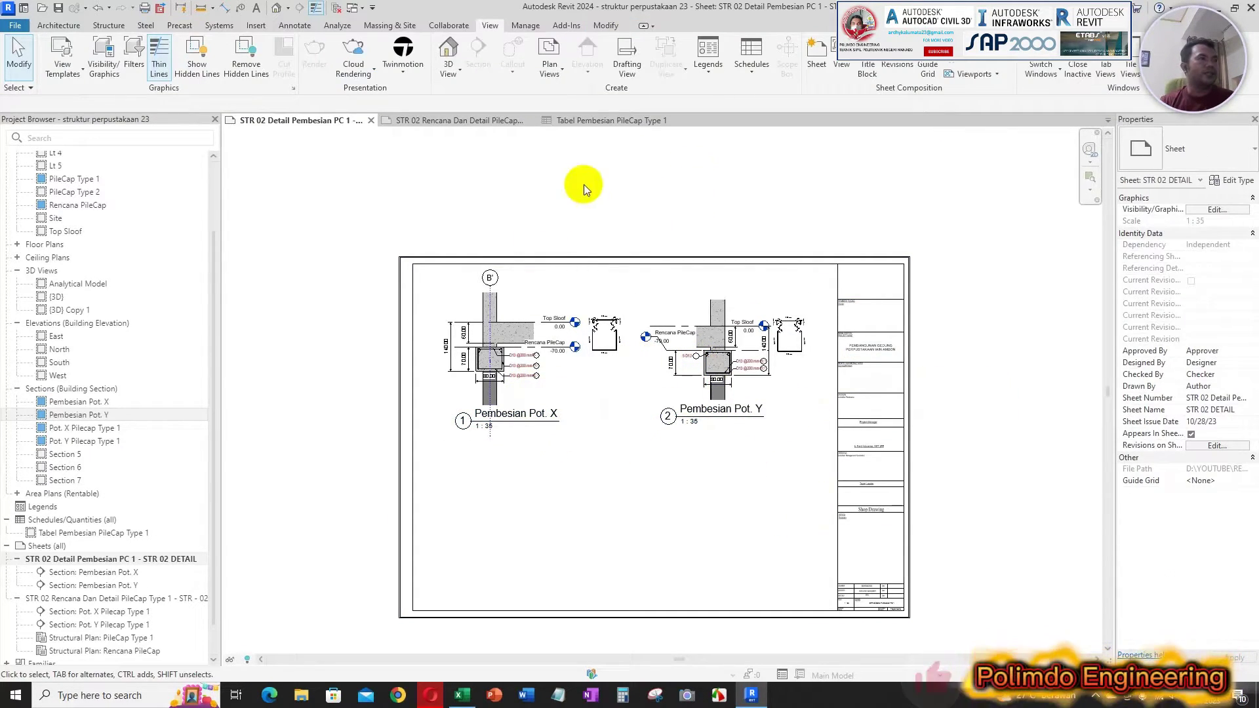
Review the Tabel Pembesian PileCap Type 1 schedule and return to the STR 02 Detail Pembesian PC 1 sheet.
{"action": "left_click", "coordinate": [602, 123]}
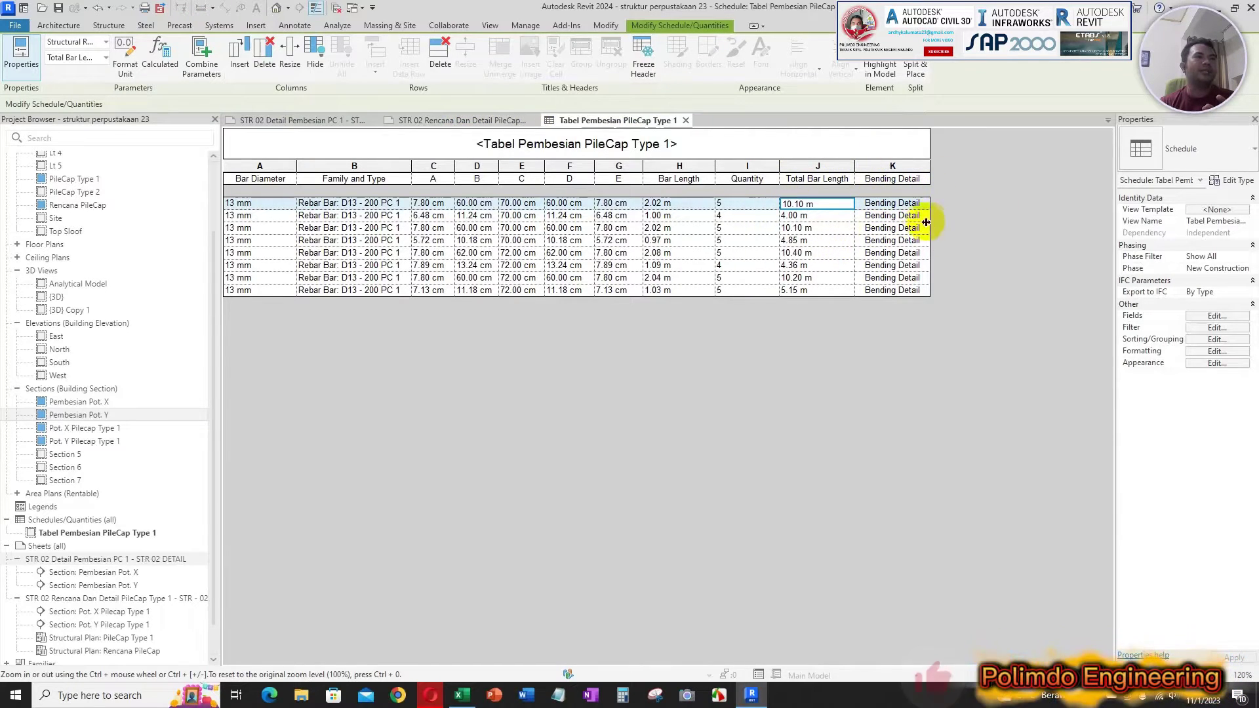
{"action": "left_click", "coordinate": [454, 122]}
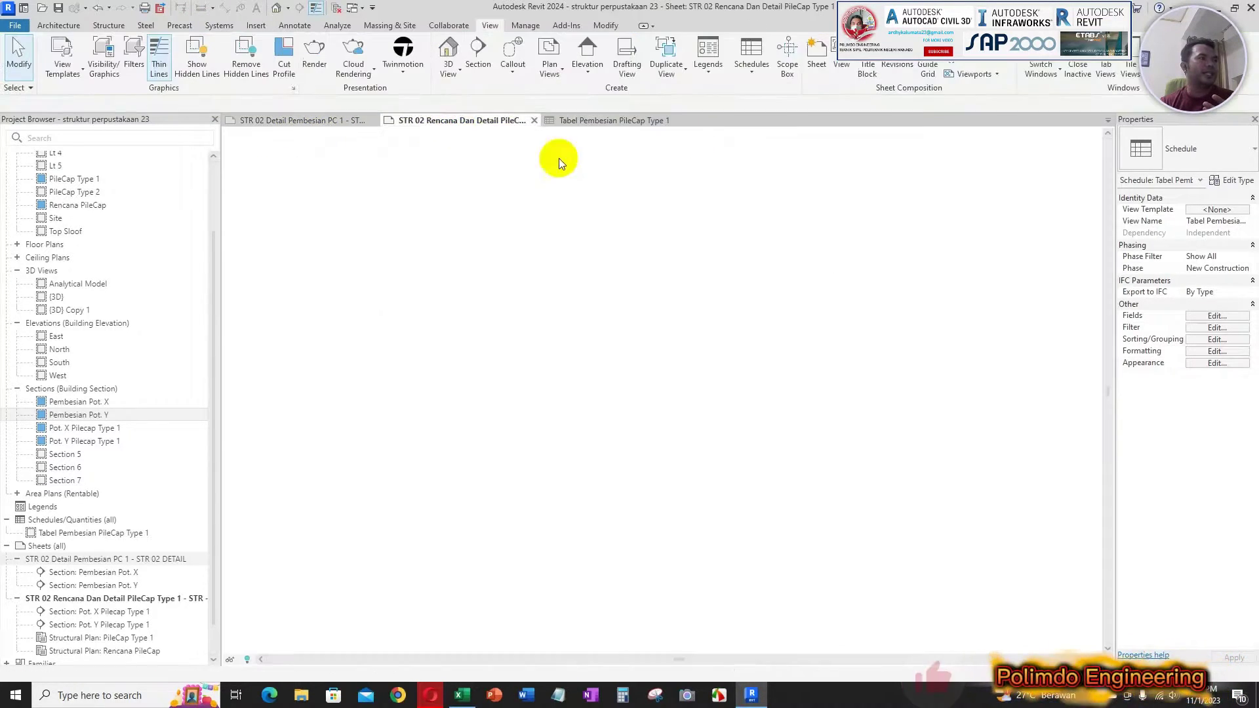
{"action": "left_click", "coordinate": [305, 121]}
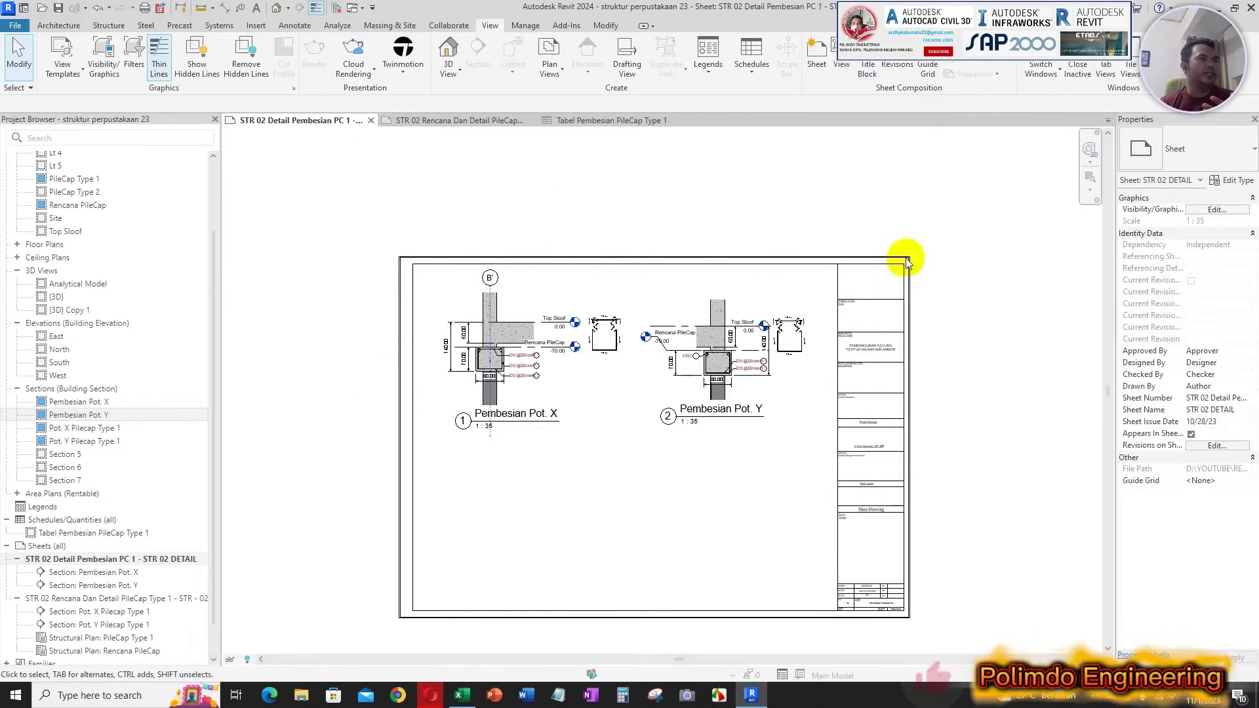
Place the Tabel Pembesian PileCap Type 1 schedule on the sheet below the two section views.
{"action": "scroll", "coordinate": [908, 258], "scroll_direction": "down", "scroll_amount": 1}
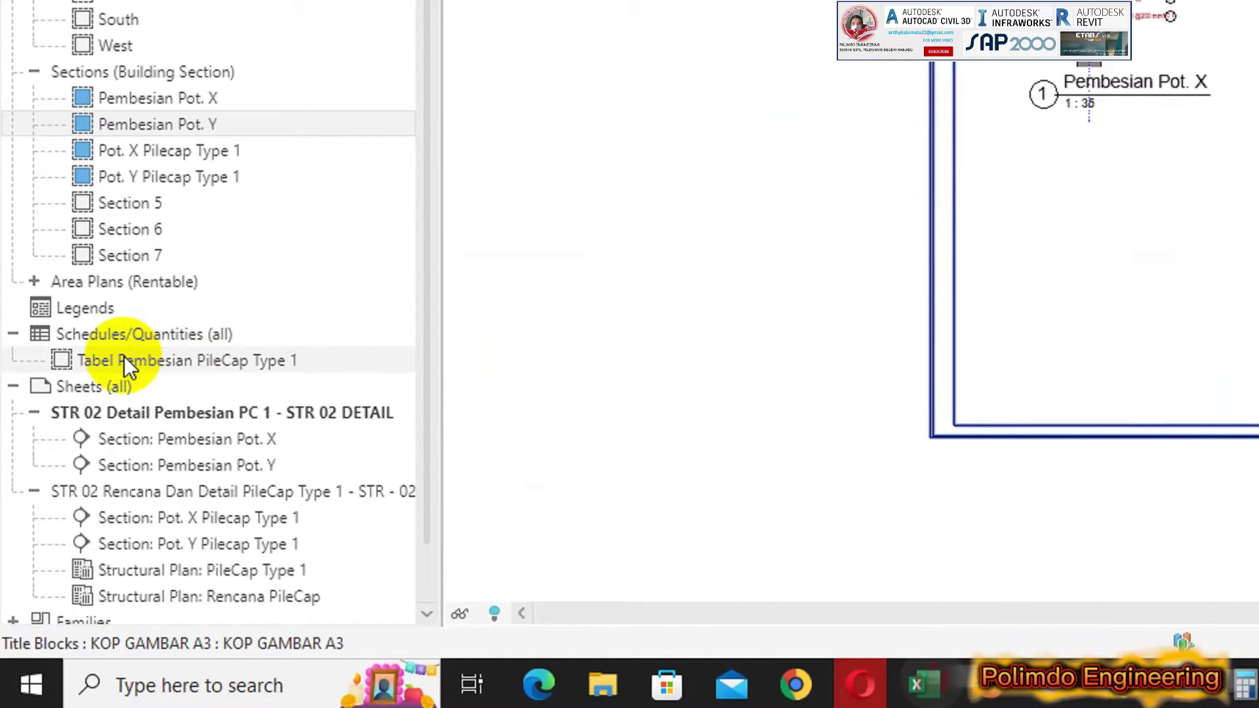
{"action": "left_click", "coordinate": [124, 357]}
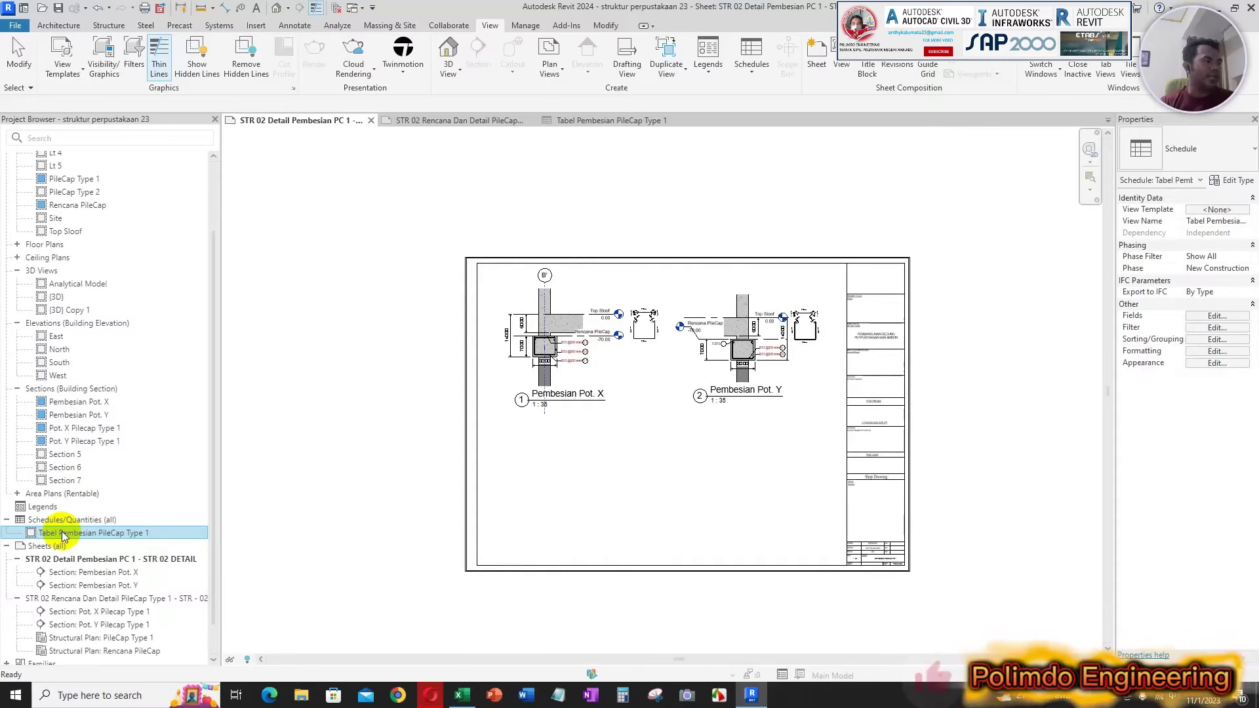
{"action": "left_click_drag", "start_coordinate": [65, 534], "coordinate": [656, 468]}
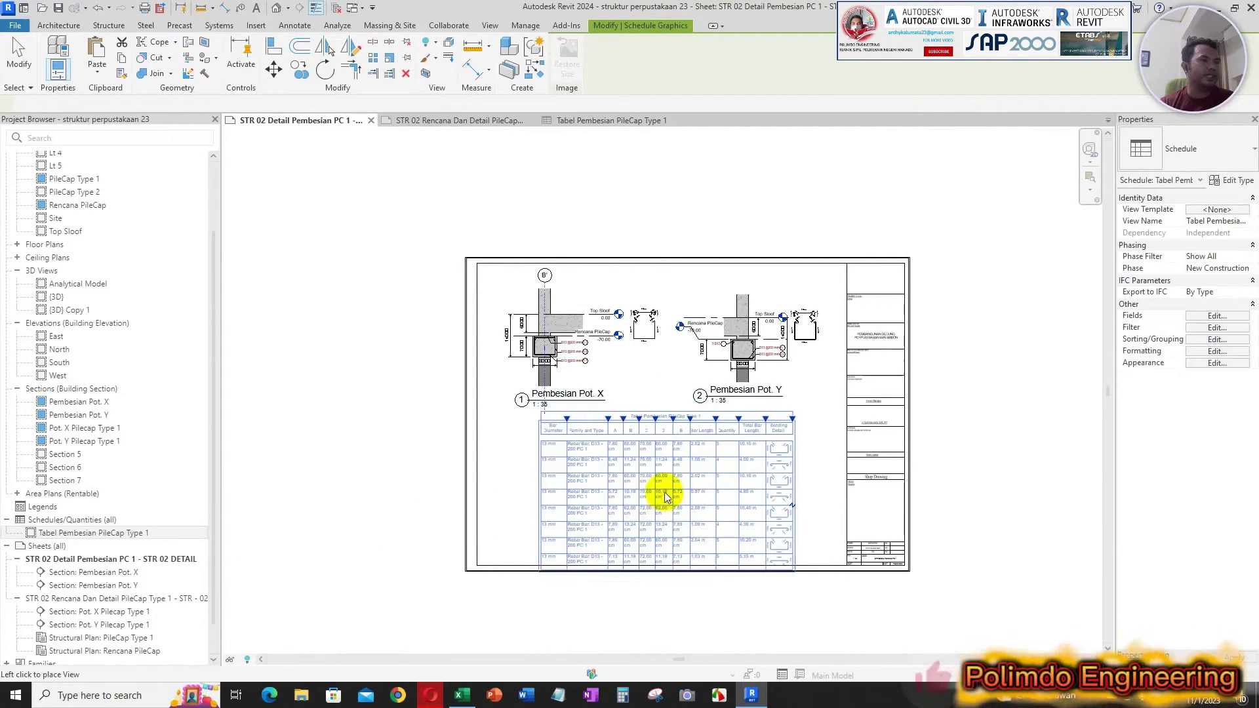
{"action": "left_click", "coordinate": [664, 484]}
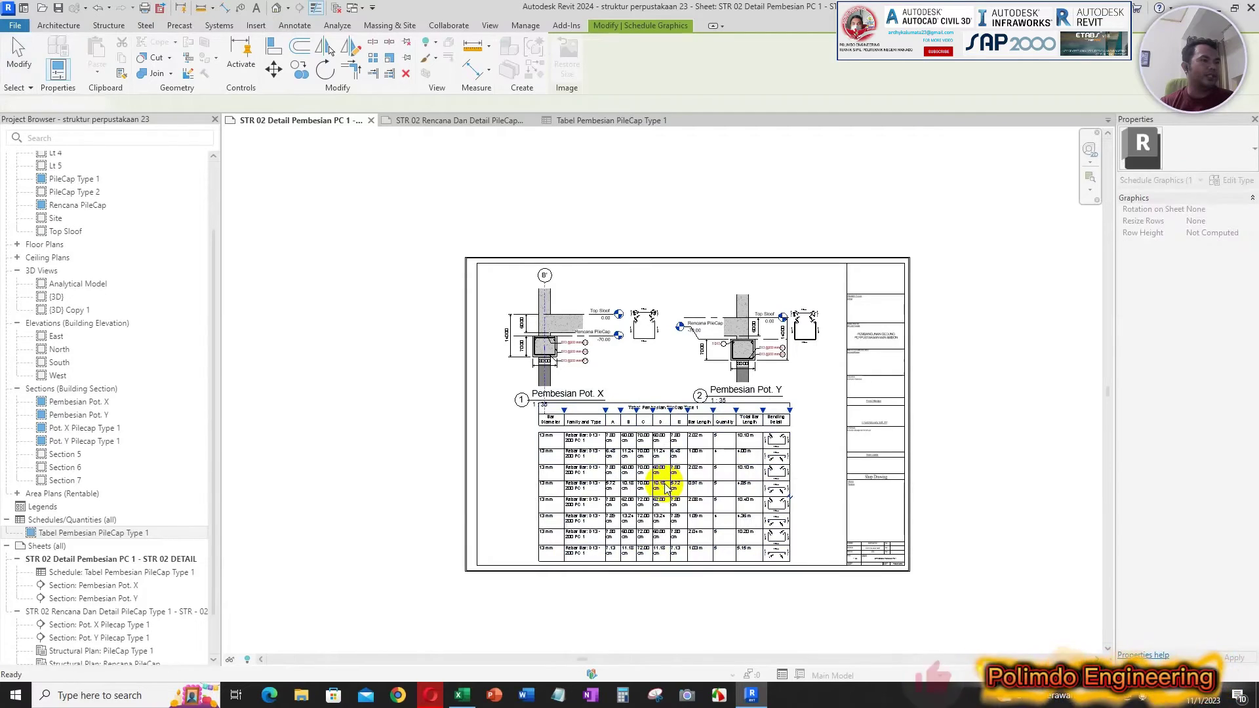
{"action": "left_click", "coordinate": [812, 475]}
{"action": "scroll", "coordinate": [686, 479], "scroll_direction": "up", "scroll_amount": 3}
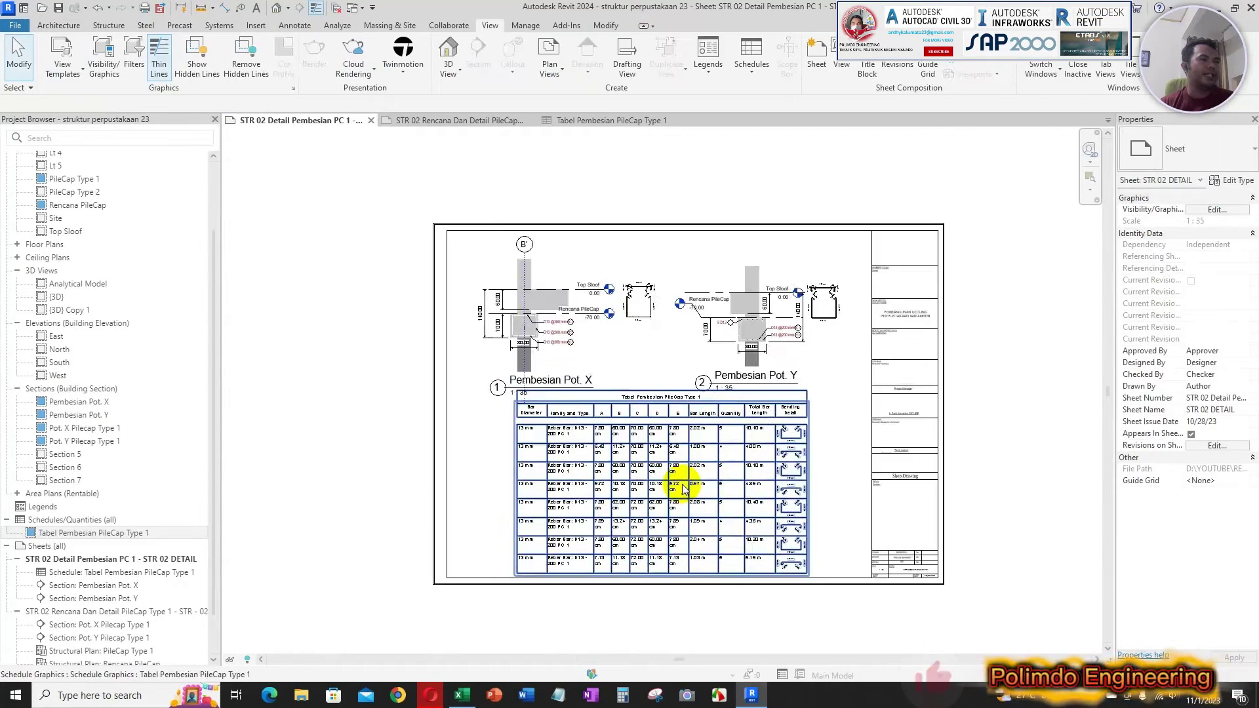
Shift the Pembesian Pot. X viewport slightly left and up, and nudge Pembesian Pot. Y up to clear the schedule.
{"action": "scroll", "coordinate": [491, 413], "scroll_direction": "down", "scroll_amount": 1}
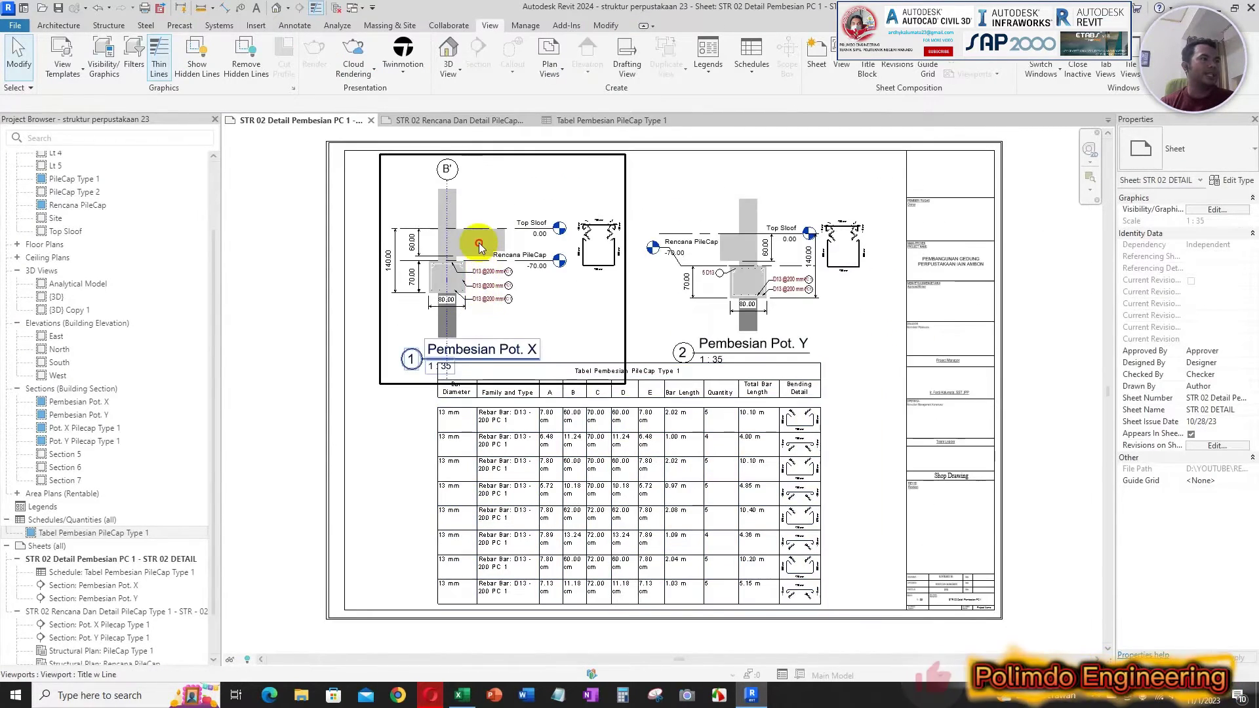
{"action": "left_click", "coordinate": [478, 243]}
{"action": "left_click_drag", "start_coordinate": [478, 242], "coordinate": [486, 281]}
{"action": "left_click", "coordinate": [859, 372]}
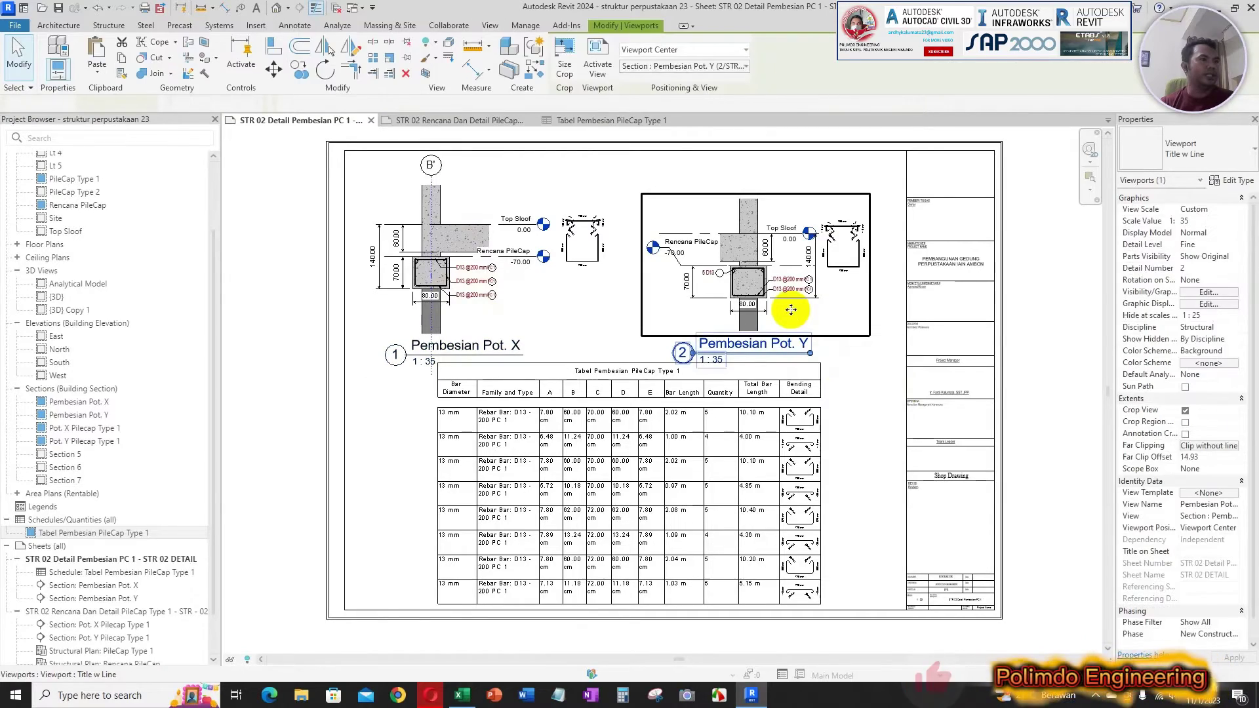
{"action": "key", "text": "Up"}
{"action": "left_click", "coordinate": [849, 374]}
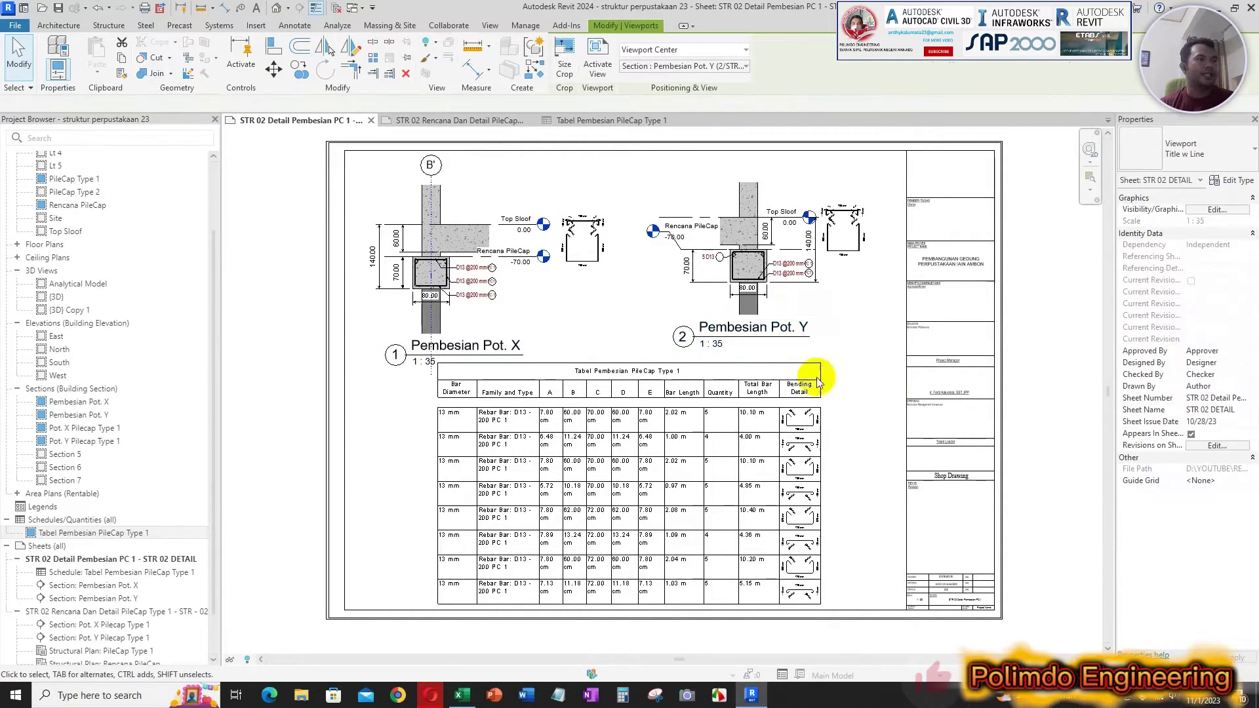
Widen columns B, C, D and E of the placed schedule so the C, D and E lengths fit on one line.
{"action": "scroll", "coordinate": [771, 446], "scroll_direction": "up", "scroll_amount": 3}
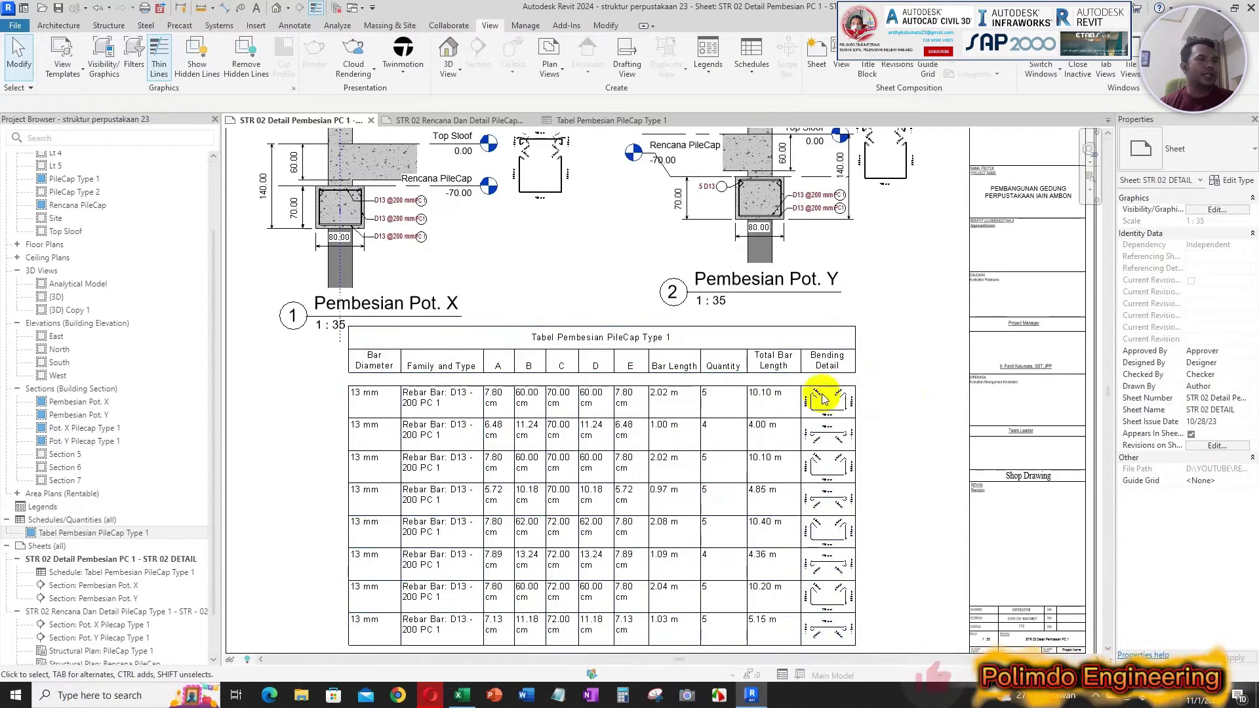
{"action": "left_click", "coordinate": [499, 383]}
{"action": "scroll", "coordinate": [502, 335], "scroll_direction": "up", "scroll_amount": 2}
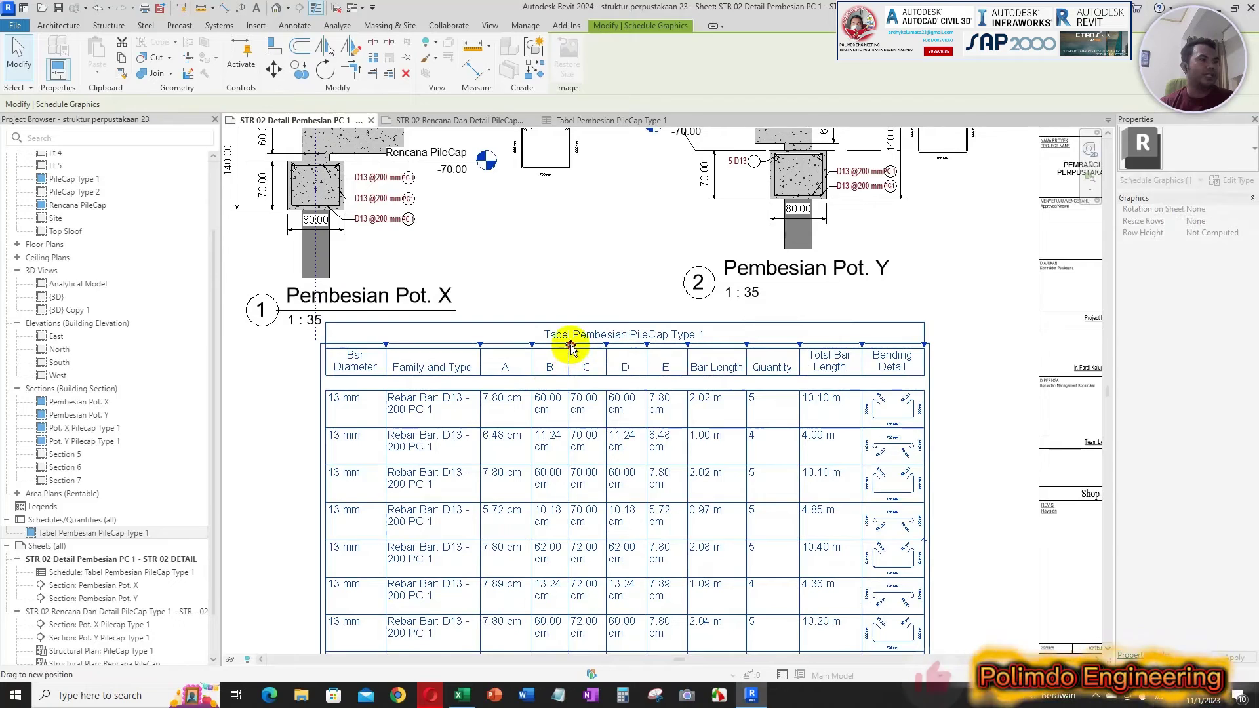
{"action": "left_click_drag", "start_coordinate": [589, 346], "coordinate": [659, 347]}
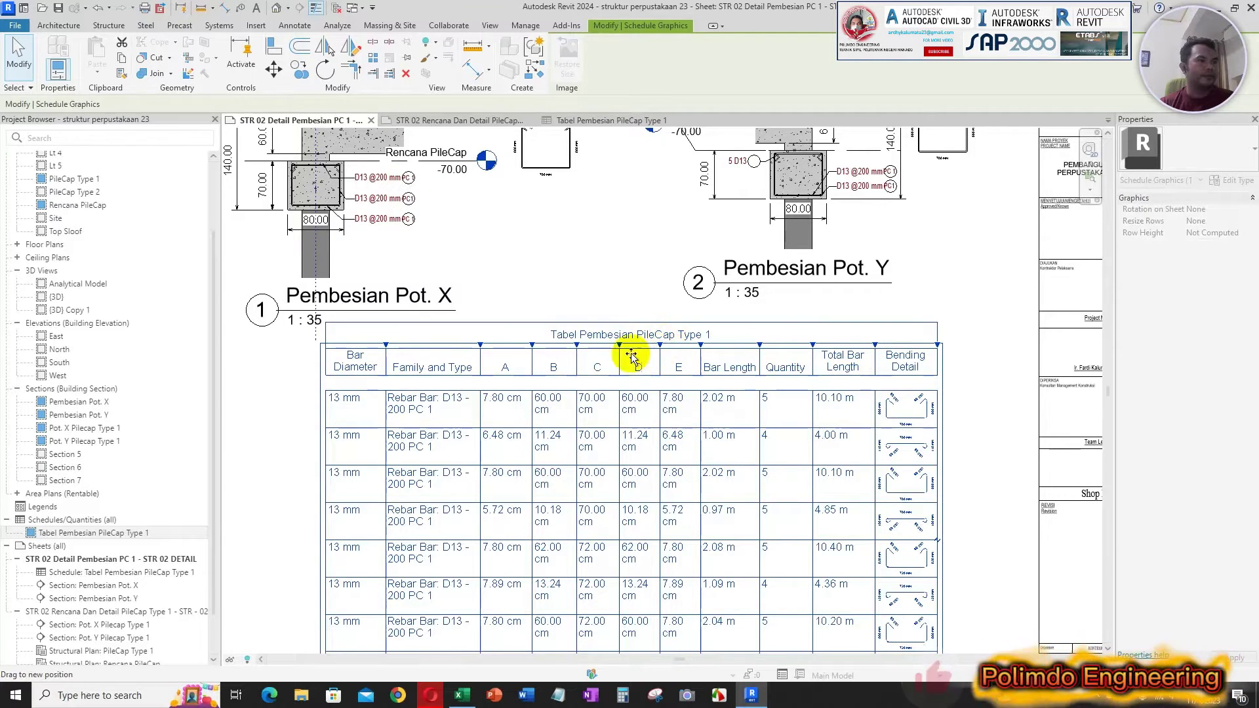
{"action": "left_click_drag", "start_coordinate": [622, 344], "coordinate": [634, 348]}
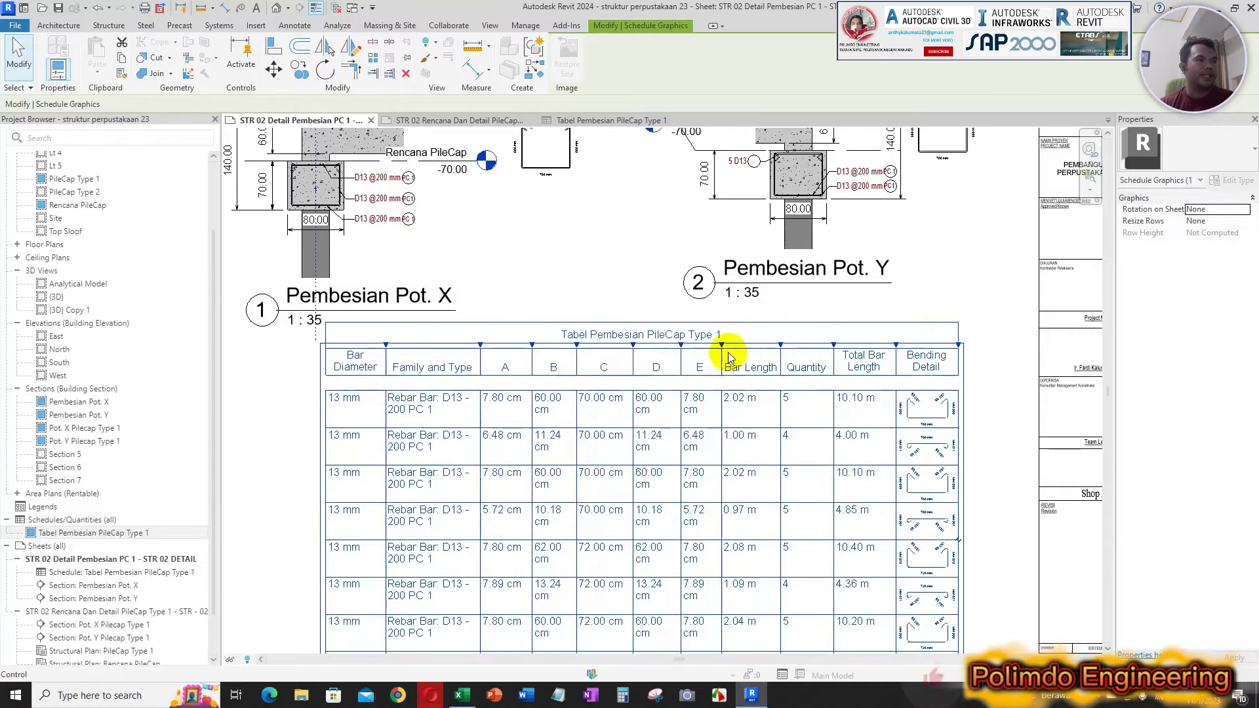
{"action": "left_click_drag", "start_coordinate": [722, 346], "coordinate": [690, 344]}
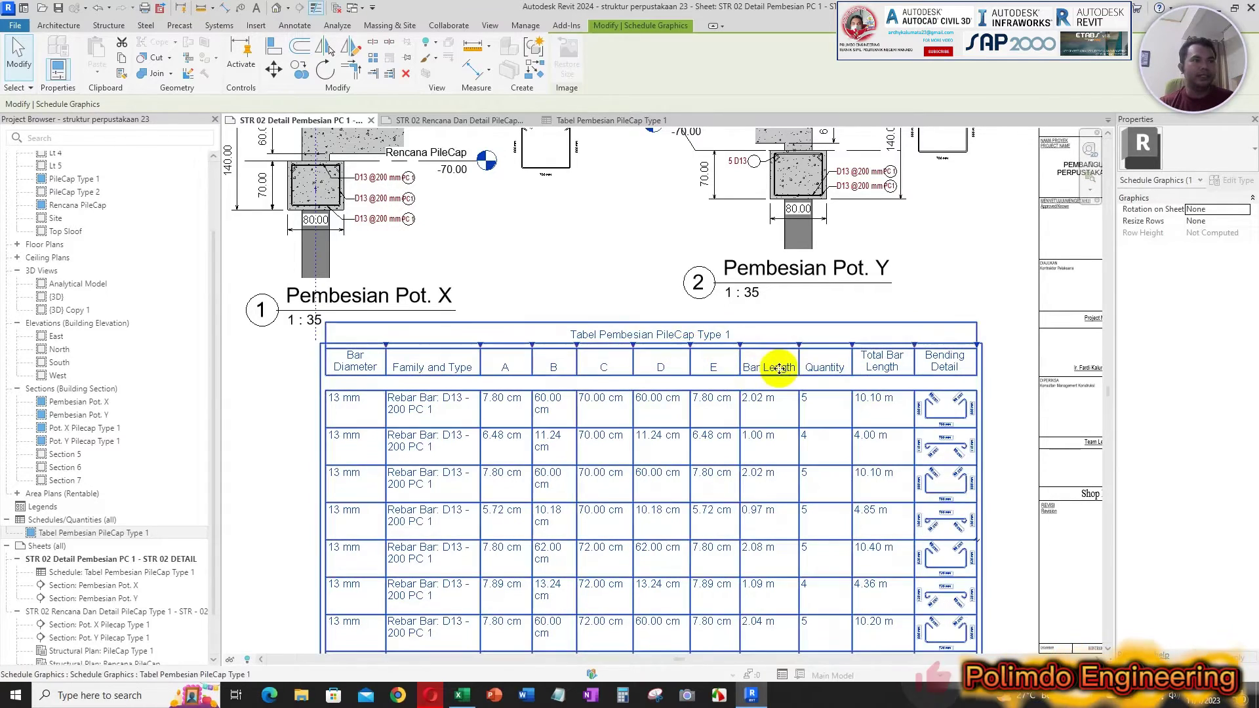
{"action": "left_click", "coordinate": [862, 322]}
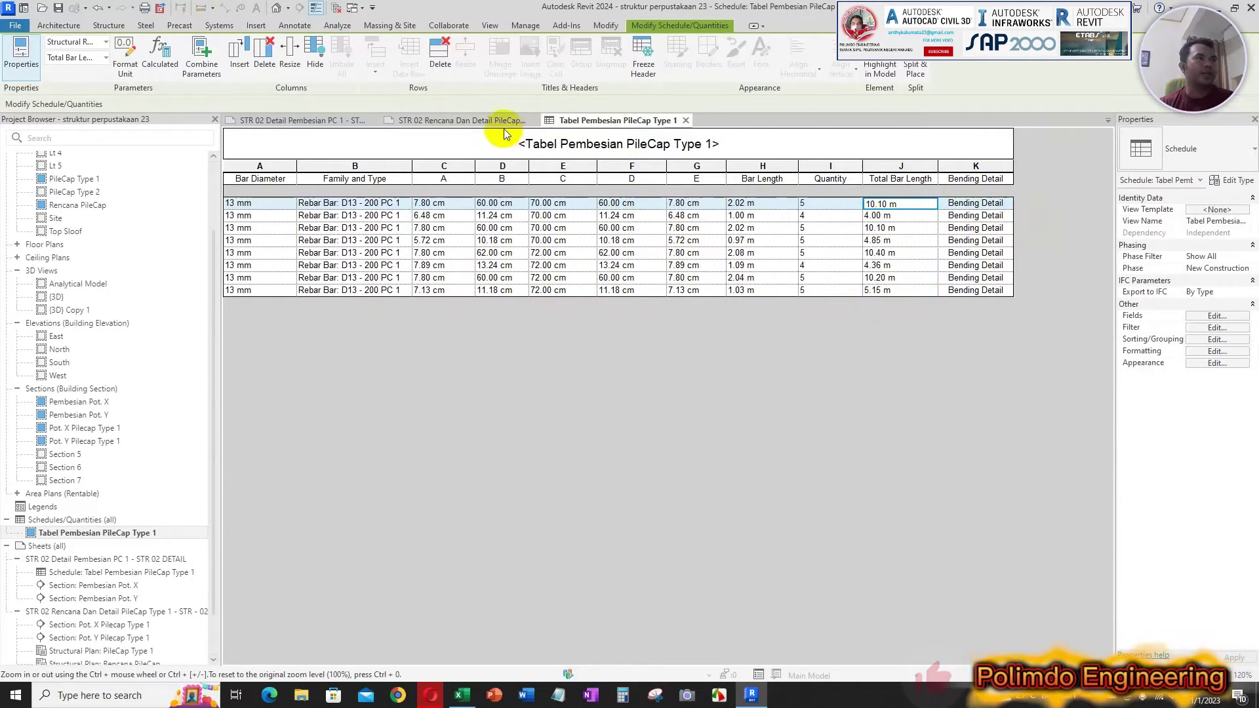
Widen column B of the schedule on the STR 02 Detail Pembesian PC 1 sheet so its lengths fit on one line.
{"action": "left_click", "coordinate": [337, 124]}
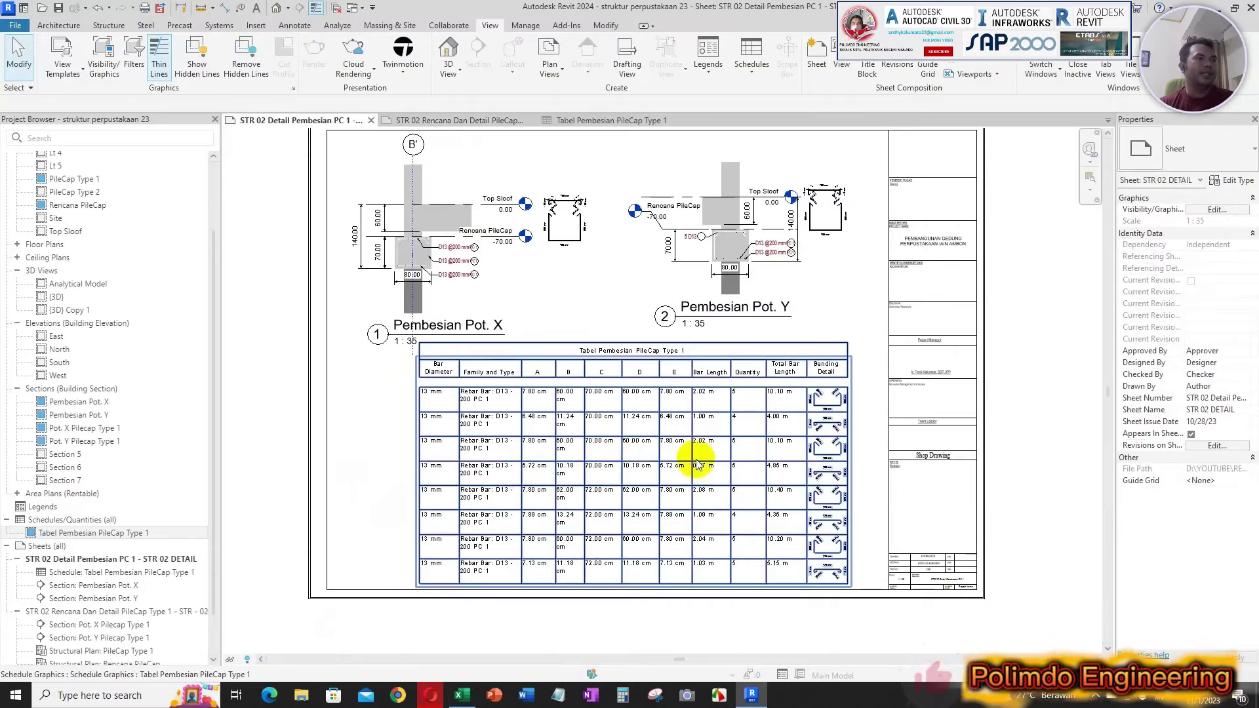
{"action": "scroll", "coordinate": [737, 393], "scroll_direction": "up", "scroll_amount": 2}
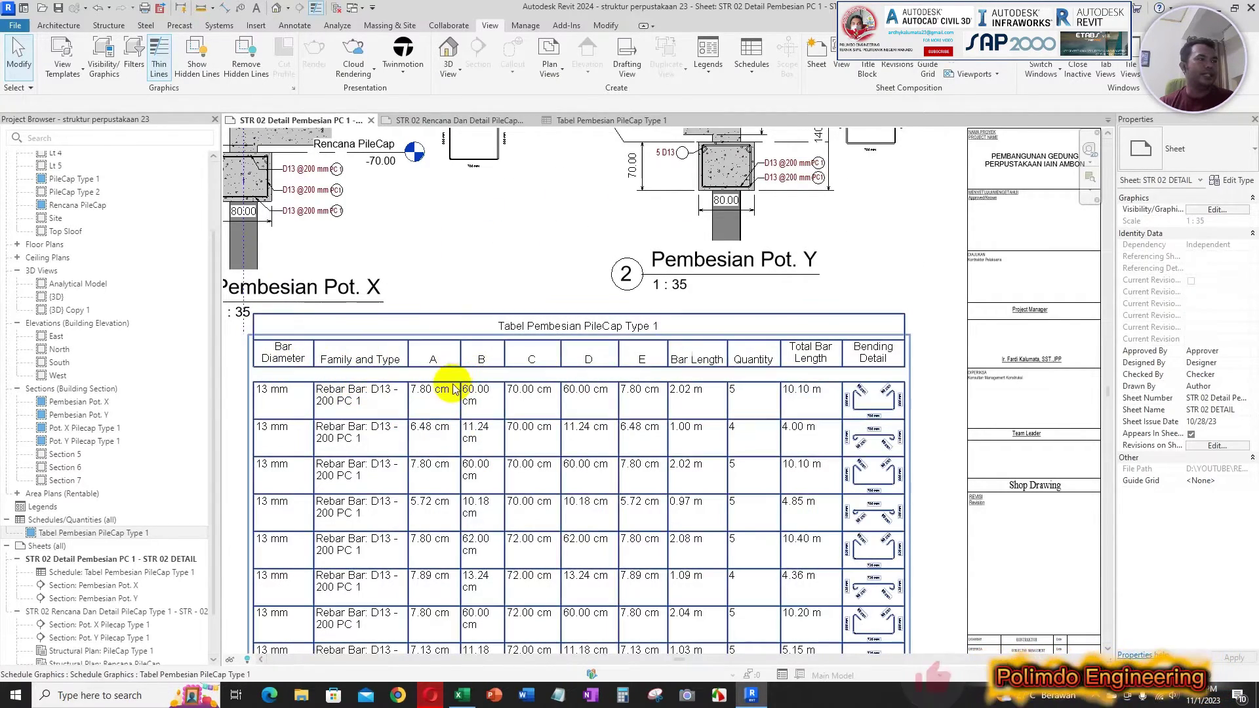
{"action": "left_click", "coordinate": [485, 344]}
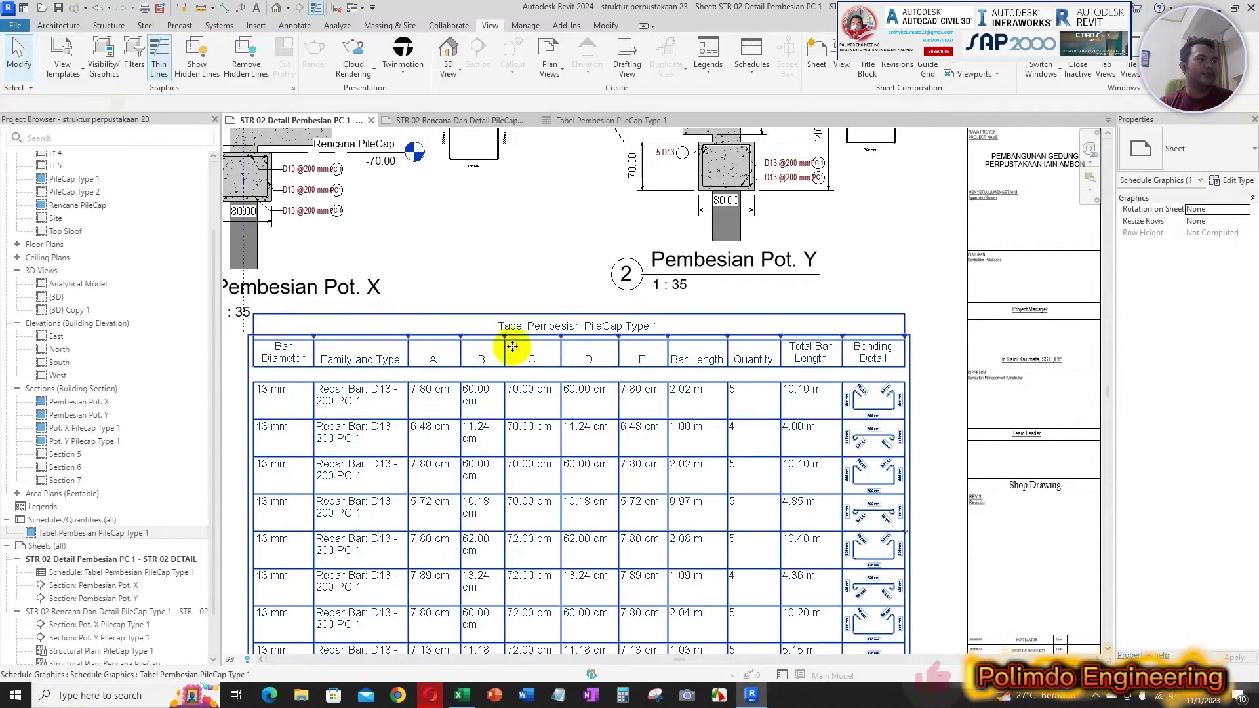
{"action": "left_click_drag", "start_coordinate": [510, 337], "coordinate": [516, 337]}
{"action": "left_click", "coordinate": [537, 301]}
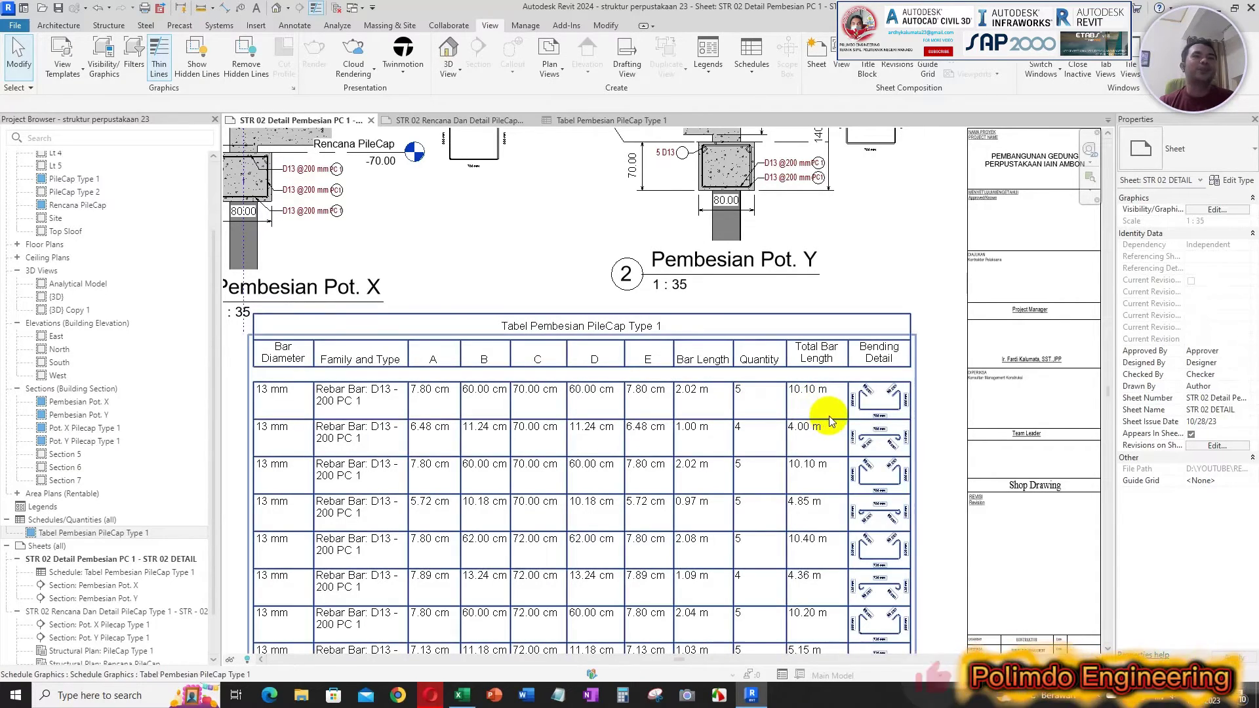
Examine the bar shapes and dimensions in the schedule's Bending Detail column and the overall sheet layout.
{"action": "scroll", "coordinate": [829, 420], "scroll_direction": "up", "scroll_amount": 5}
{"action": "scroll", "coordinate": [906, 411], "scroll_direction": "up", "scroll_amount": 4}
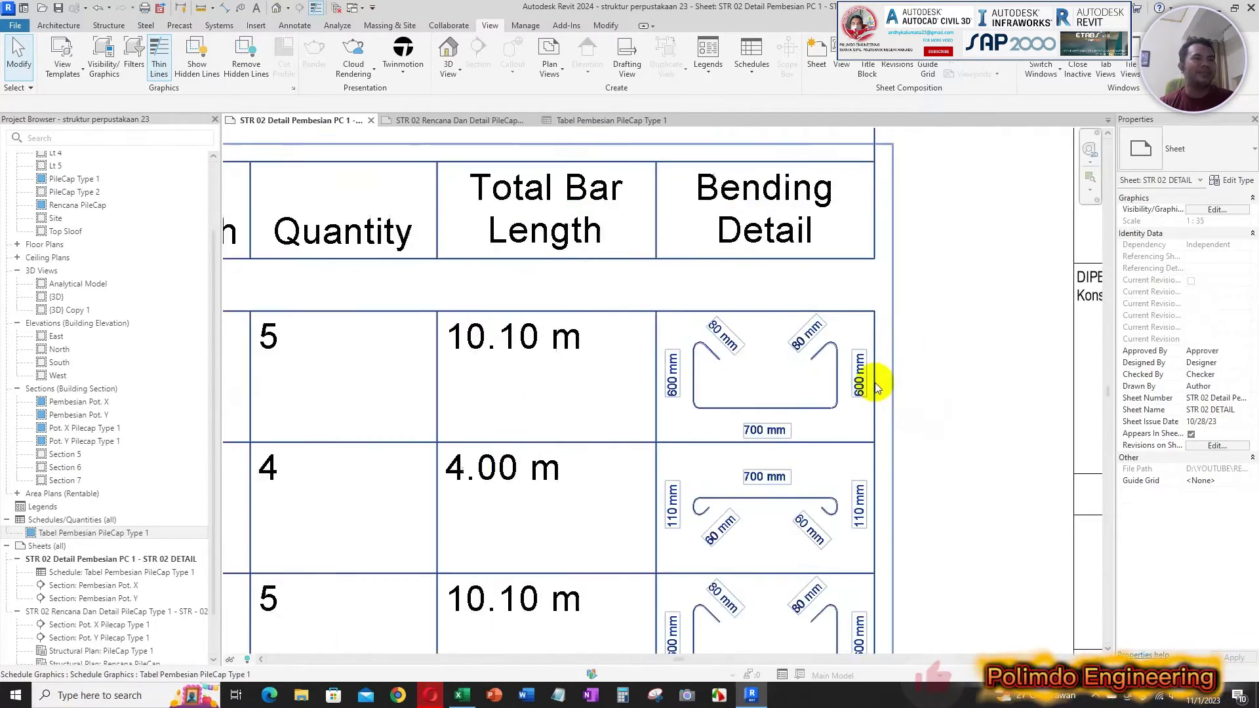
{"action": "scroll", "coordinate": [684, 308], "scroll_direction": "down", "scroll_amount": 6}
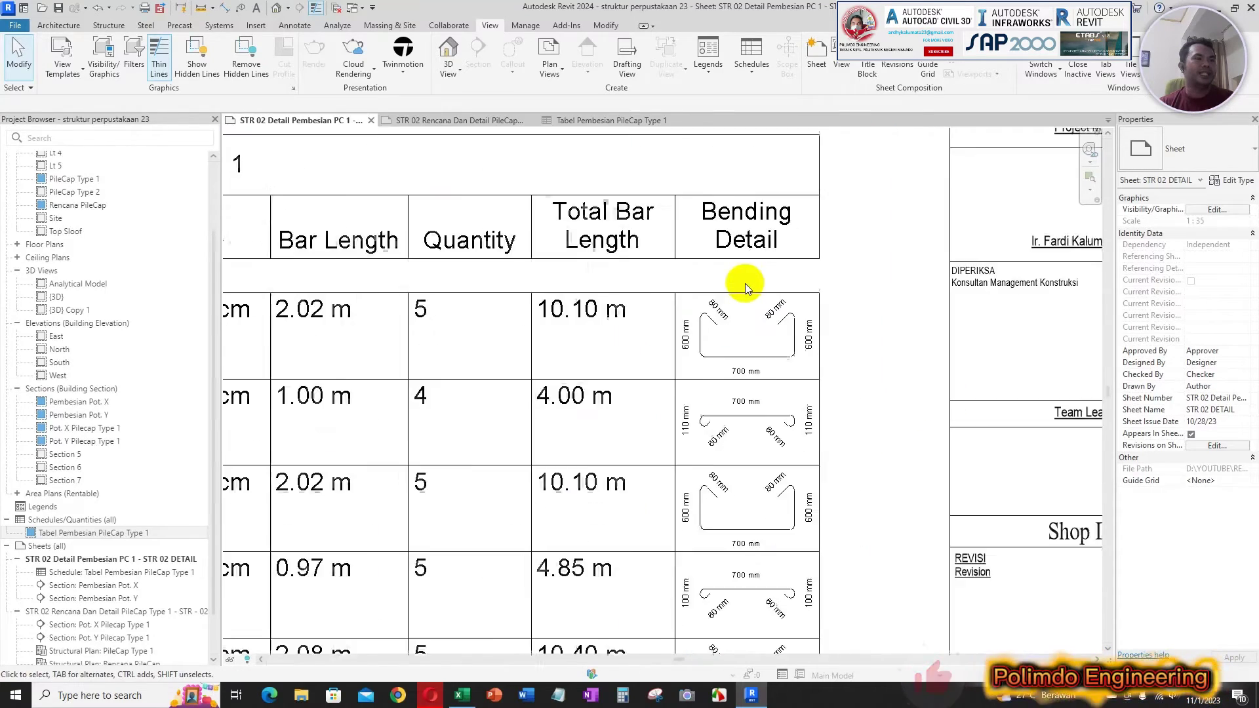
{"action": "middle_click_drag", "start_coordinate": [675, 363], "coordinate": [804, 419]}
{"action": "scroll", "coordinate": [793, 421], "scroll_direction": "down", "scroll_amount": 1}
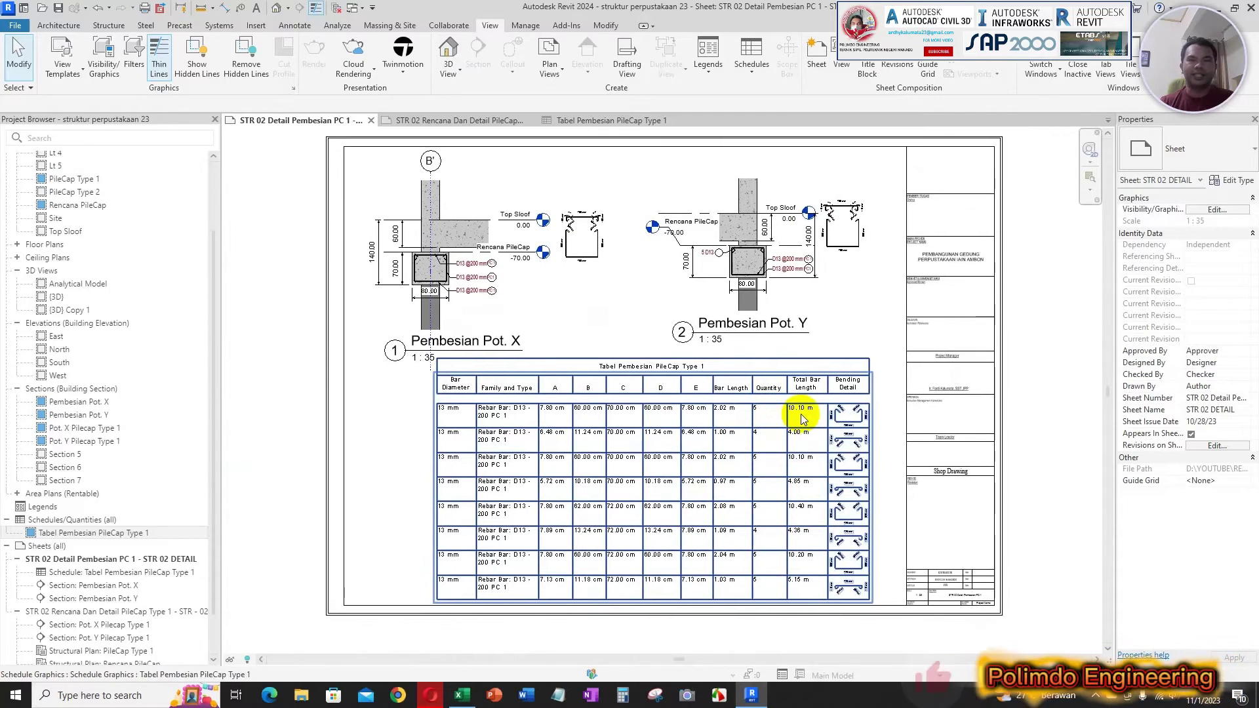